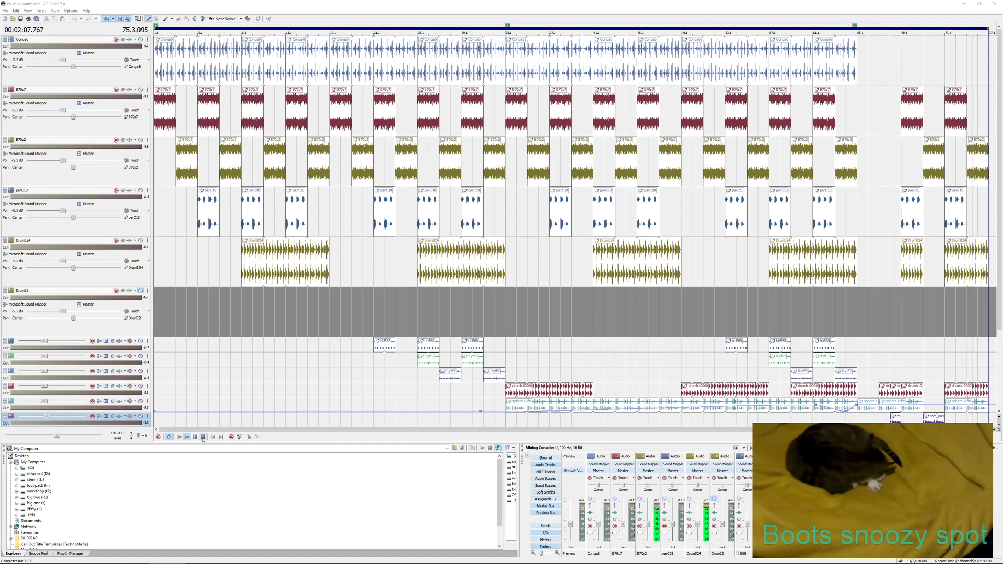
Stop the song playback in ACID Pro, close it, and switch to a maximized After Effects window
click(203, 439)
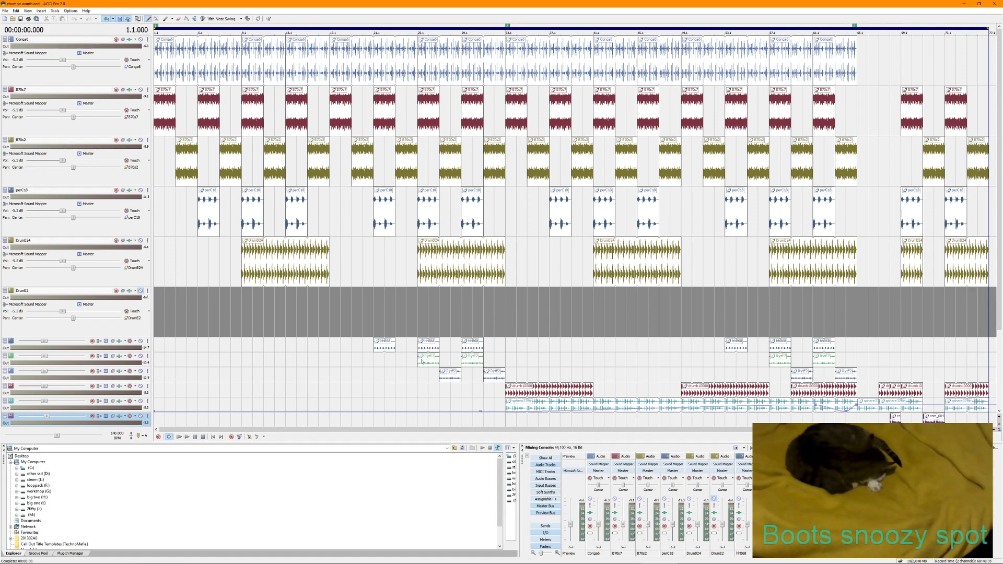
click(991, 5)
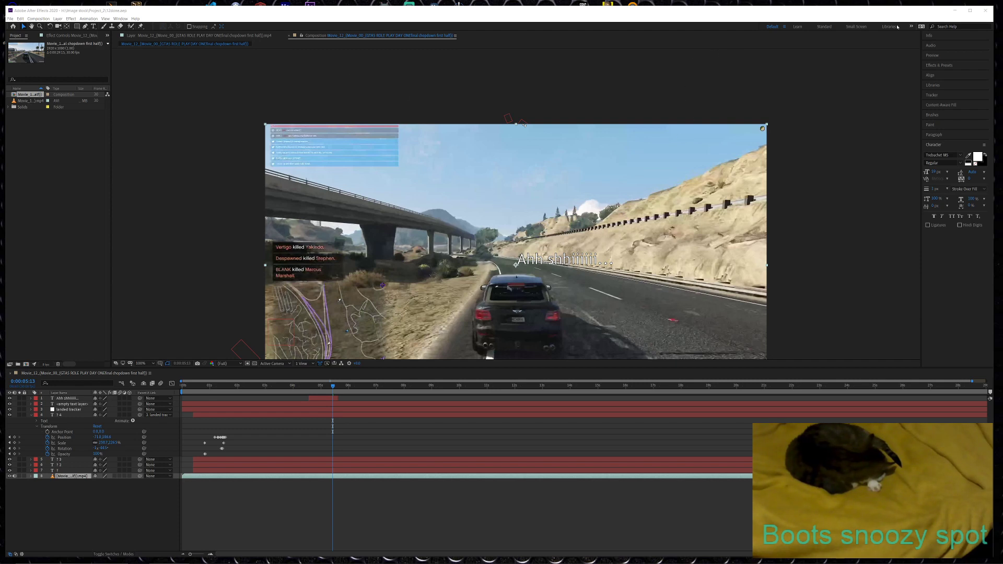
click(969, 10)
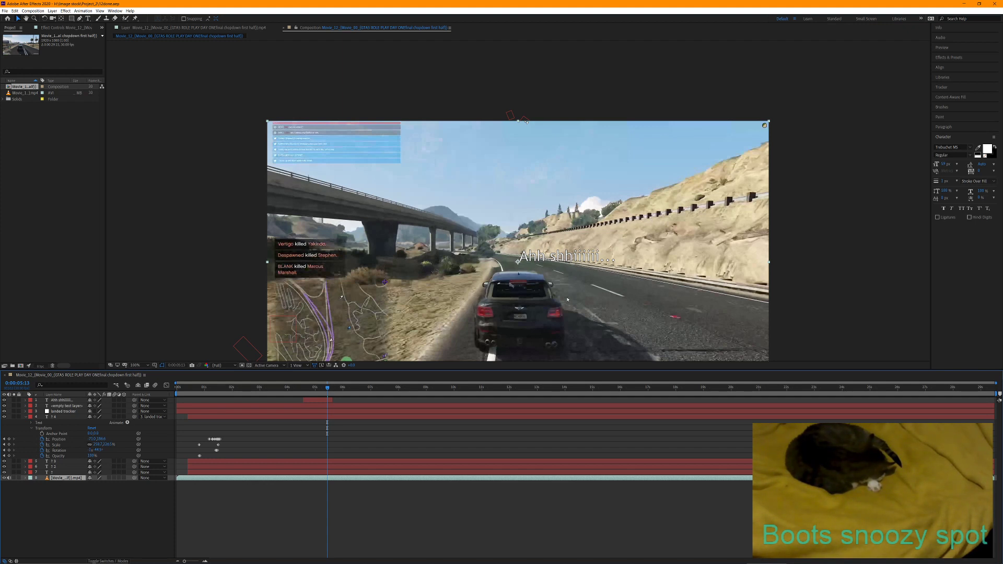
Show the preview controls and play the composition around the "Ahh shhiiiii..." caption, stopping shortly after it has been reviewed
click(941, 48)
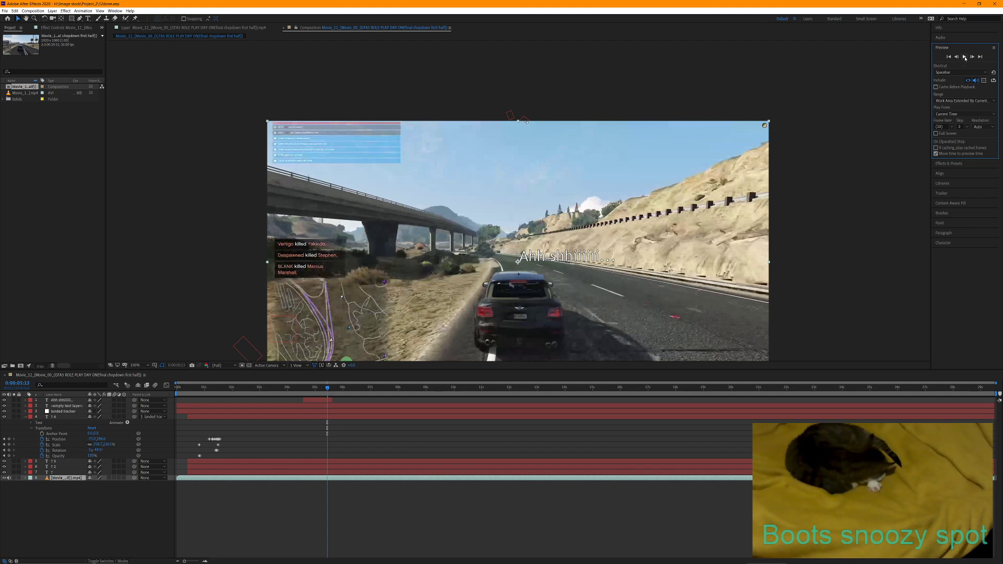
click(965, 58)
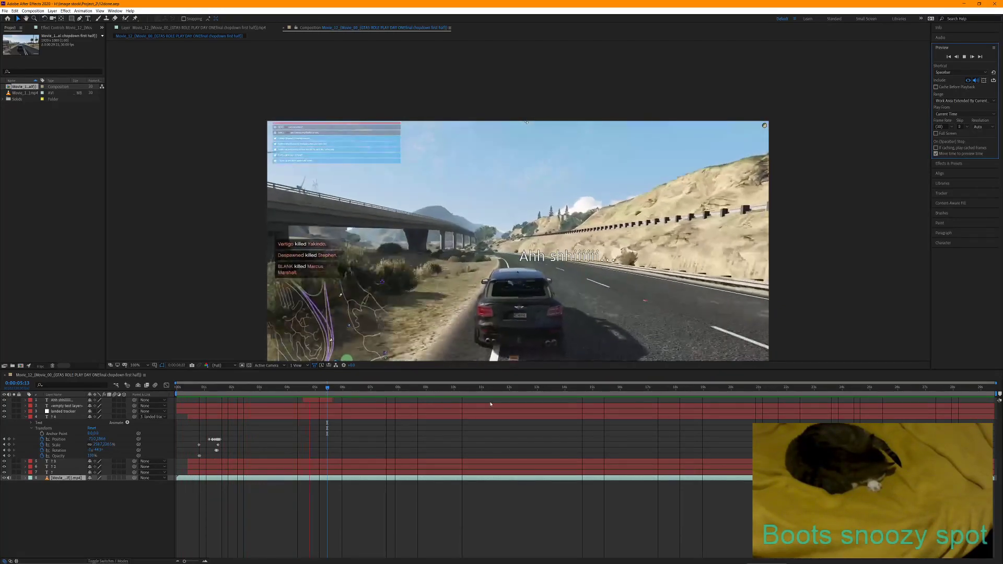
key(space)
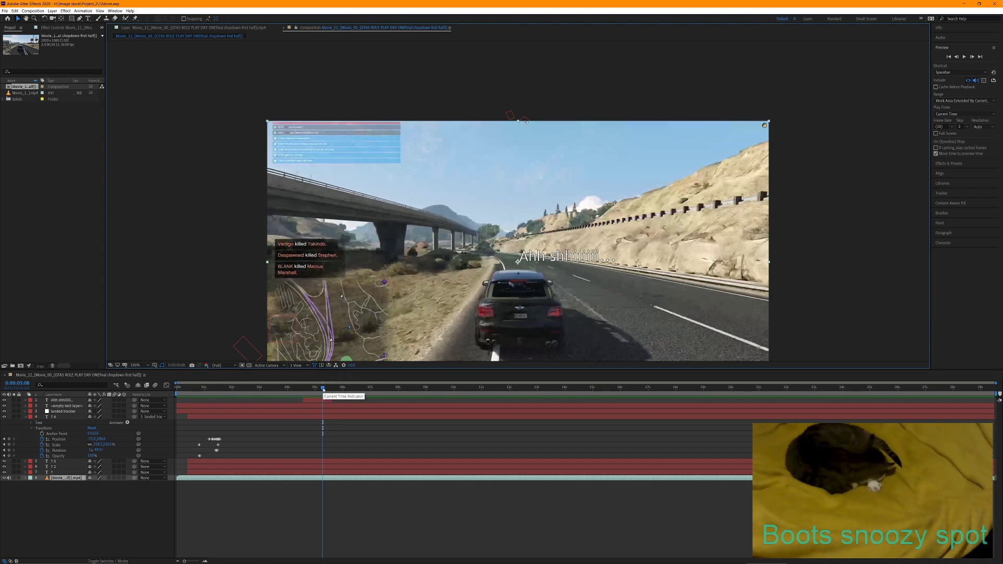
Return the playhead to the composition's first frame and replay the opening question-mark animation several times, stopping at two seconds
drag(323, 389, 188, 402)
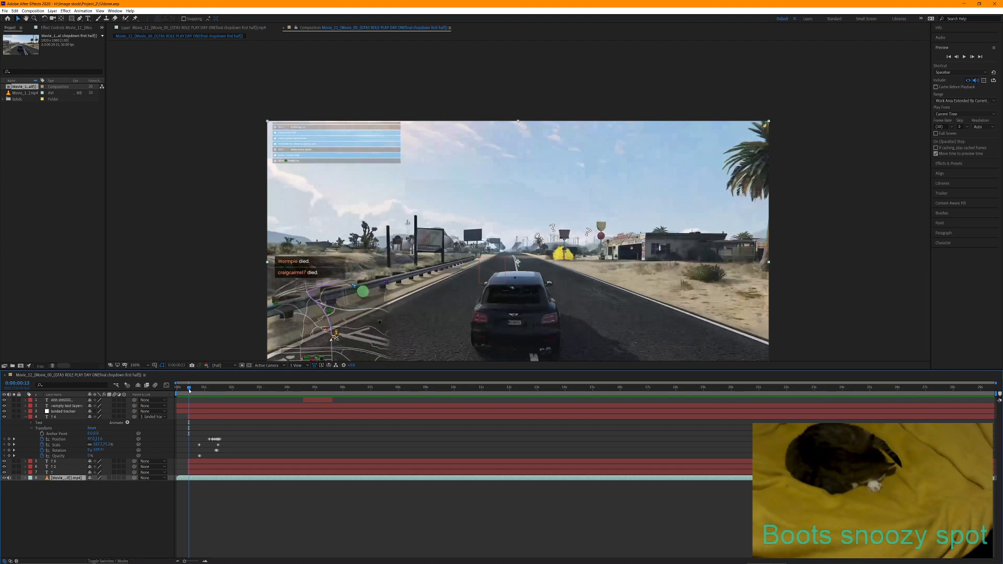
drag(190, 390, 188, 390)
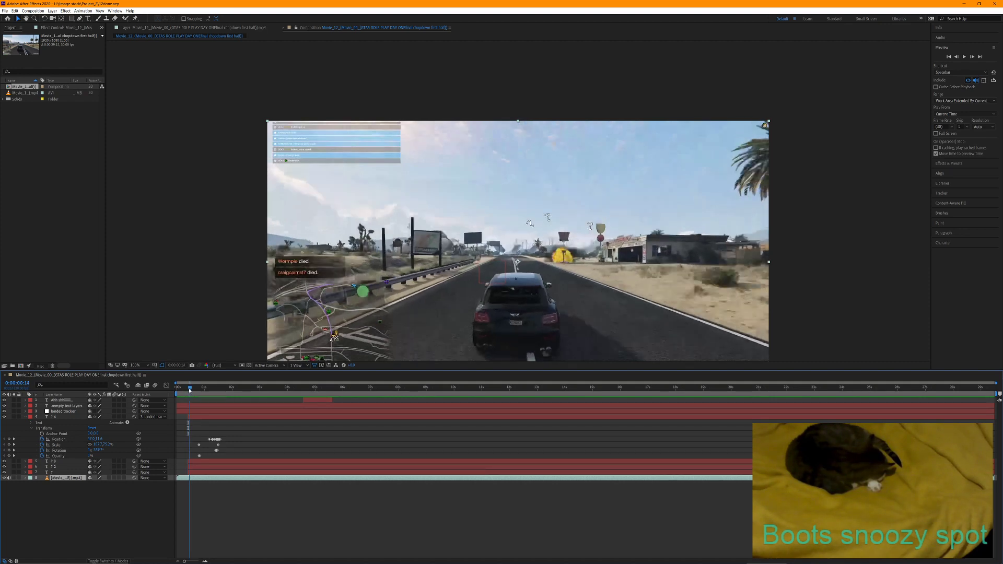
mouse_move(188, 389)
mouse_down()
mouse_move(215, 392)
mouse_move(178, 395)
mouse_up()
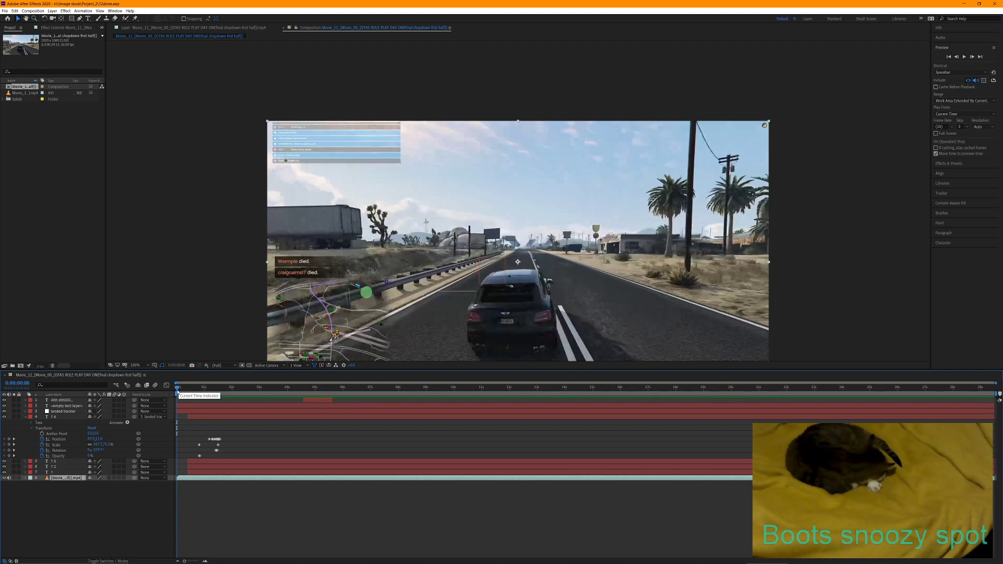
key(space)
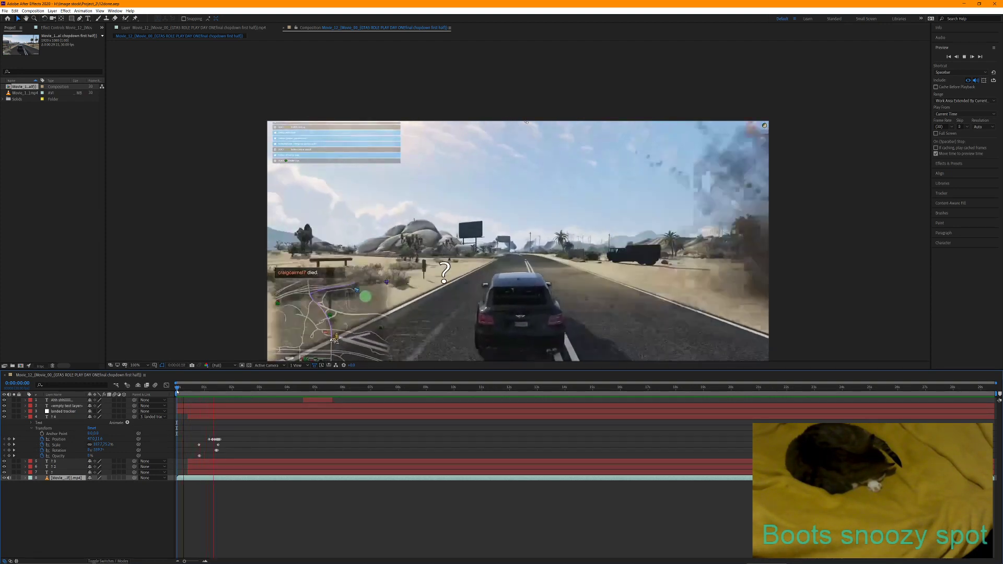
key(space)
key(space)
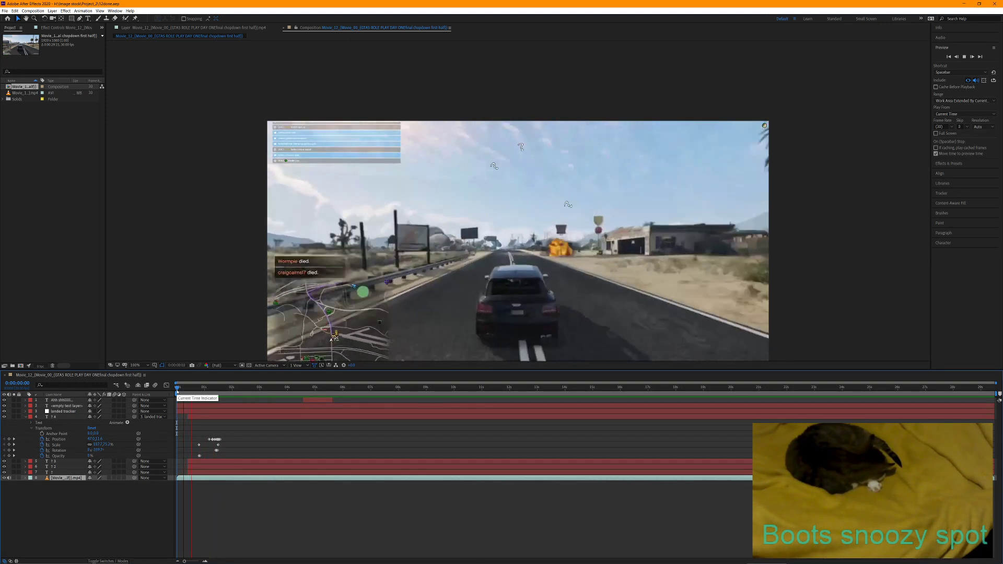
key(space)
key(space)
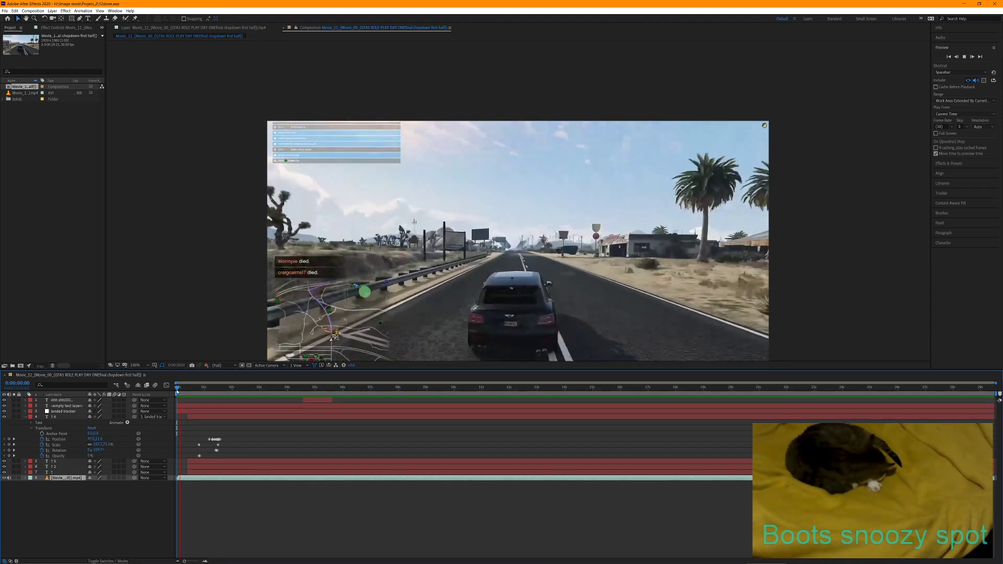
key(space)
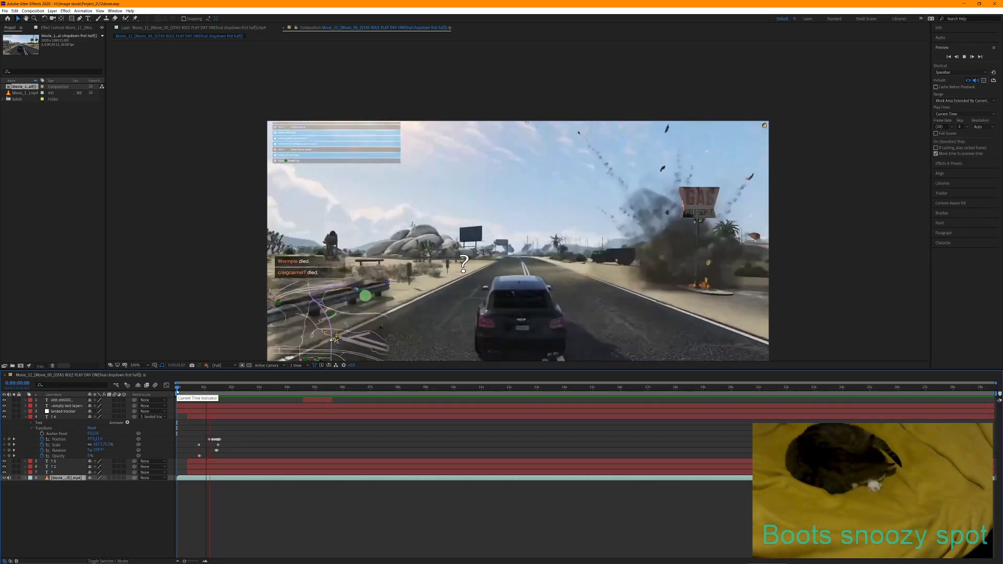
click(177, 391)
key(space)
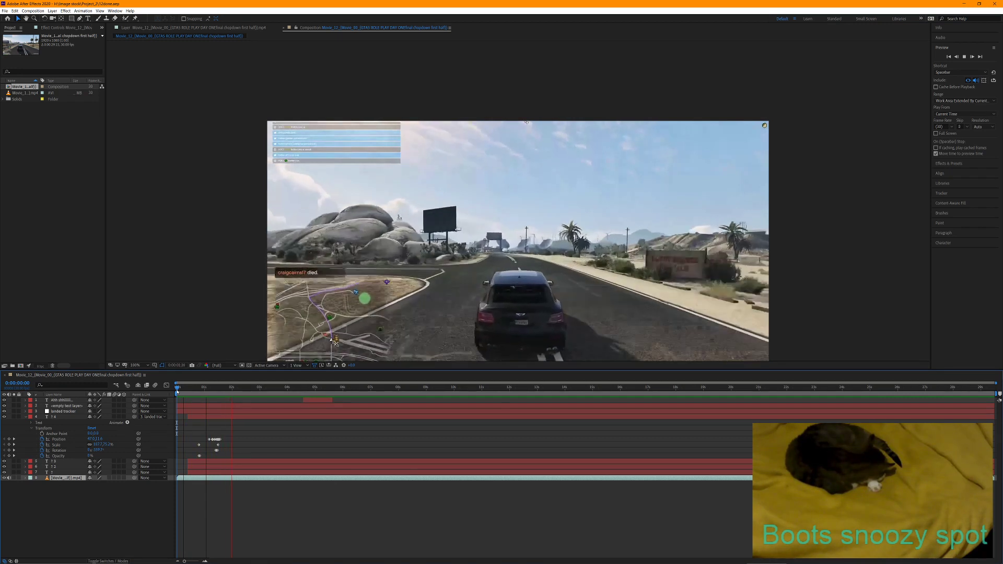
key(space)
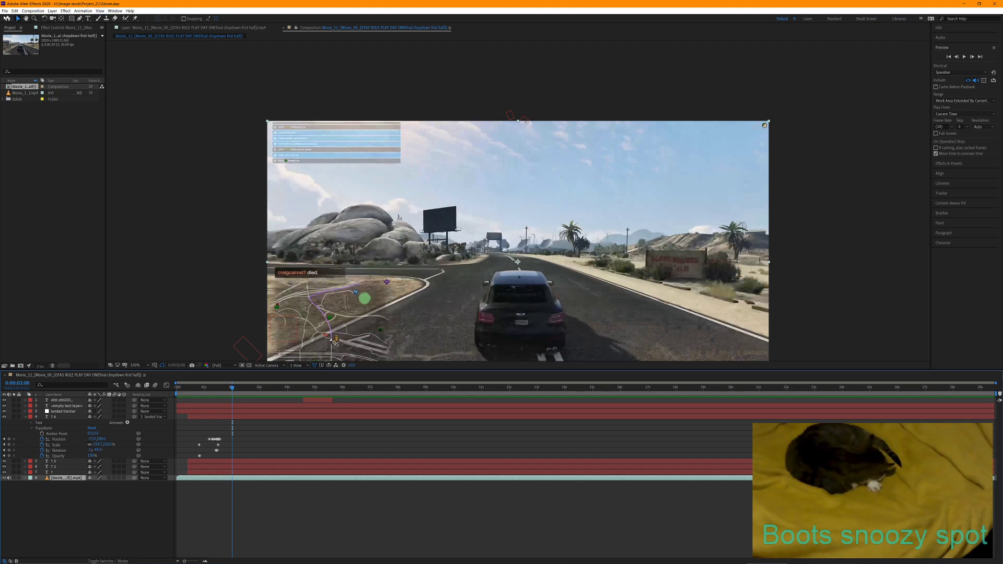
Start a new project and create a composition from the Movie_13 MP4 footage in the Project_2 folder
click(4, 11)
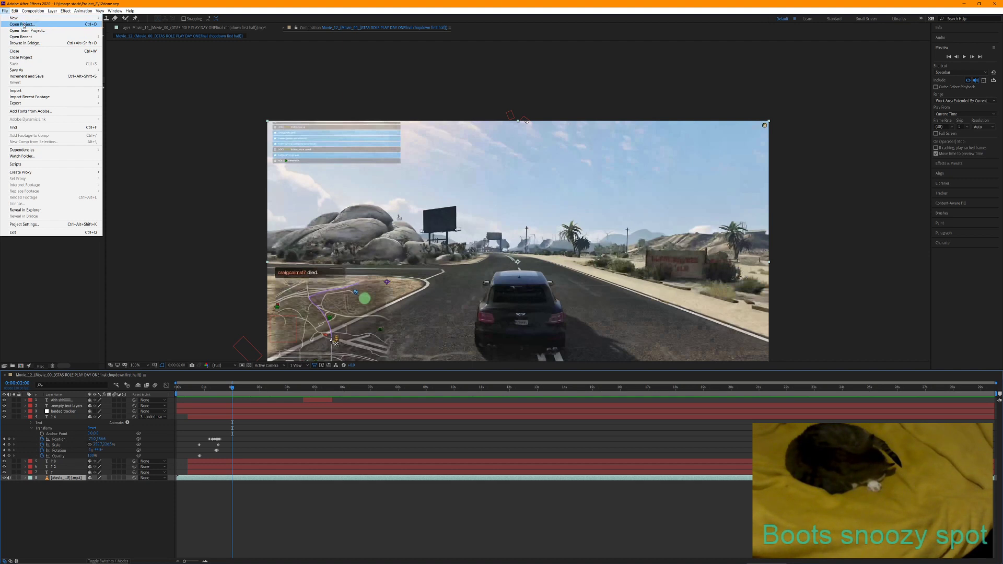
mouse_move(62, 18)
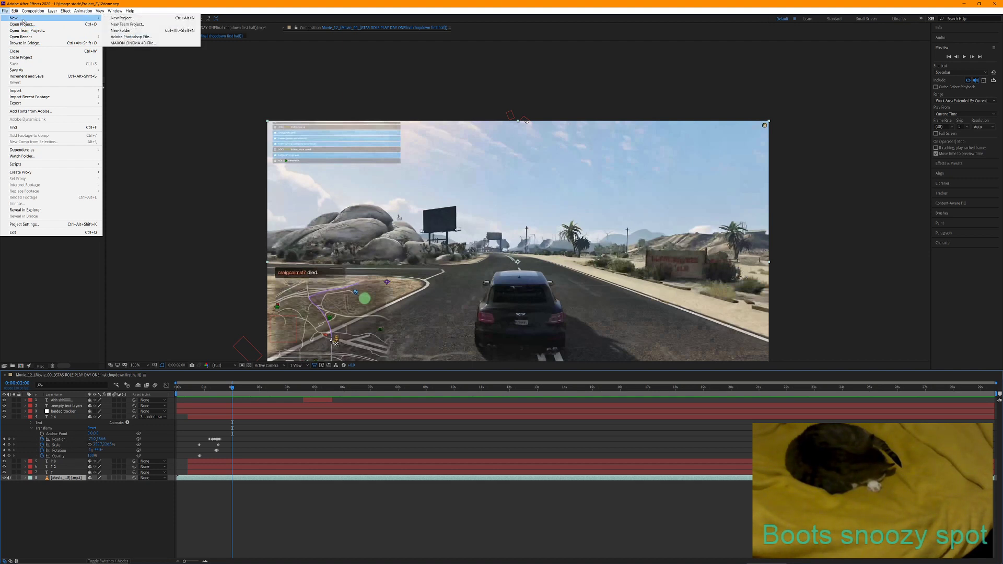
click(128, 18)
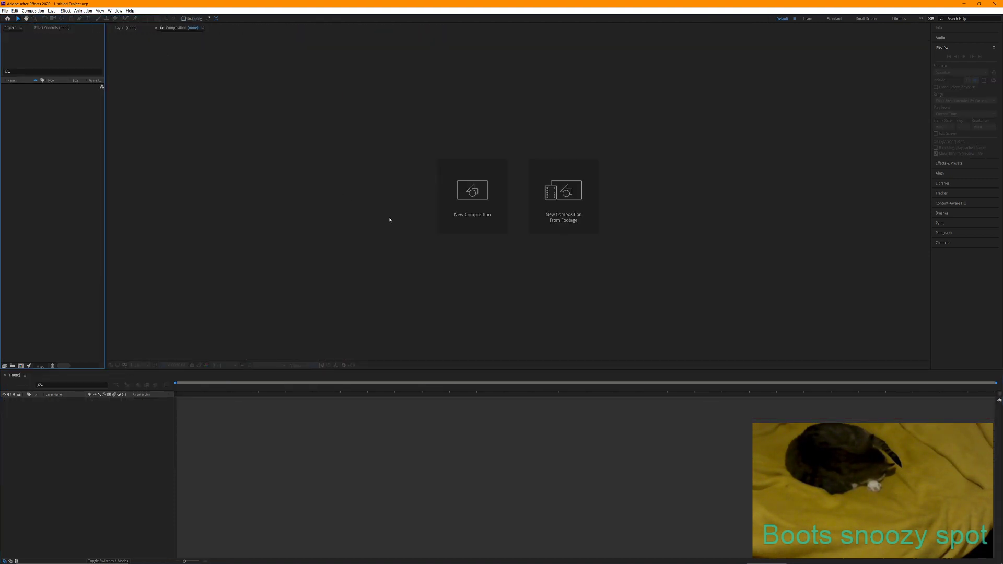
click(559, 204)
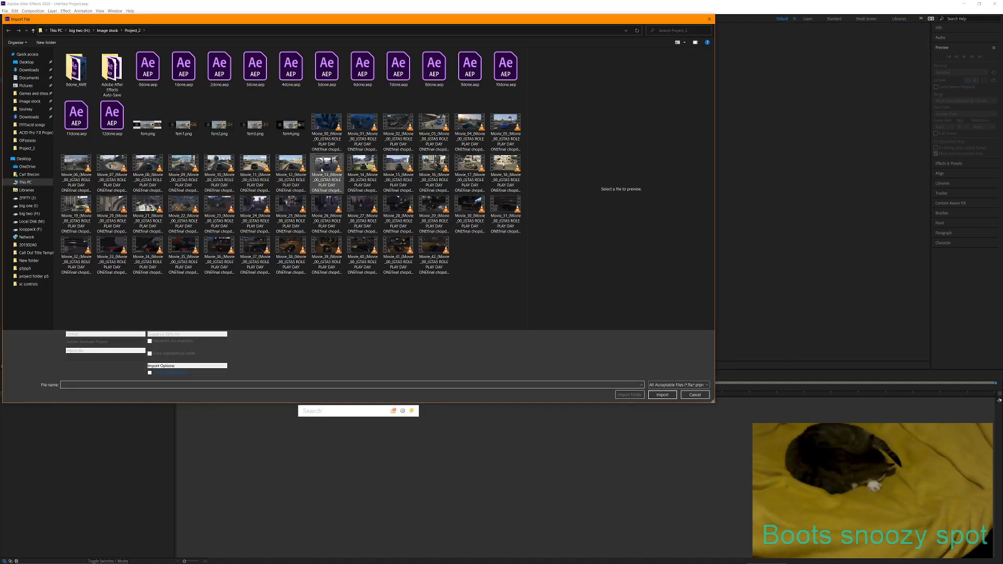
click(325, 168)
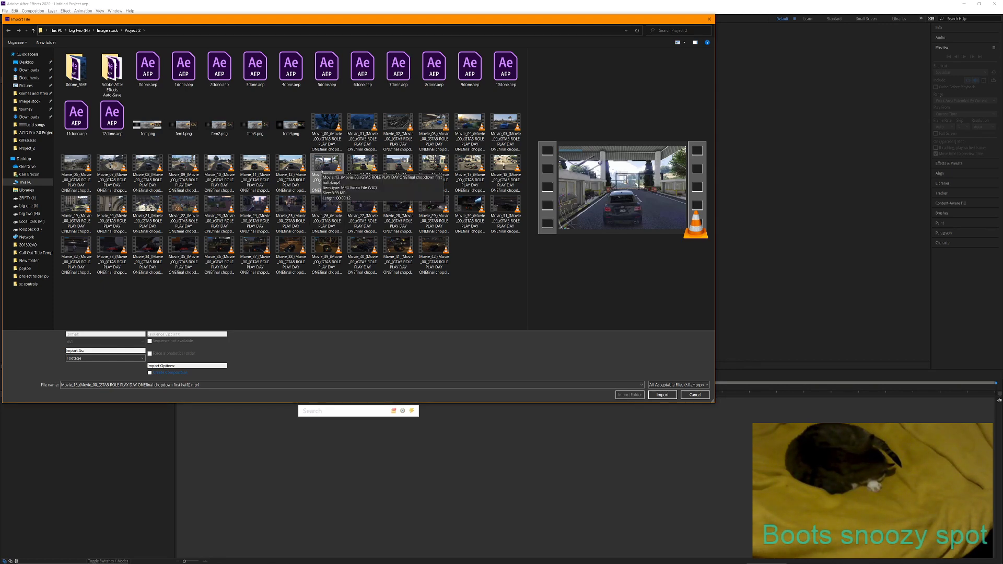
double_click(322, 171)
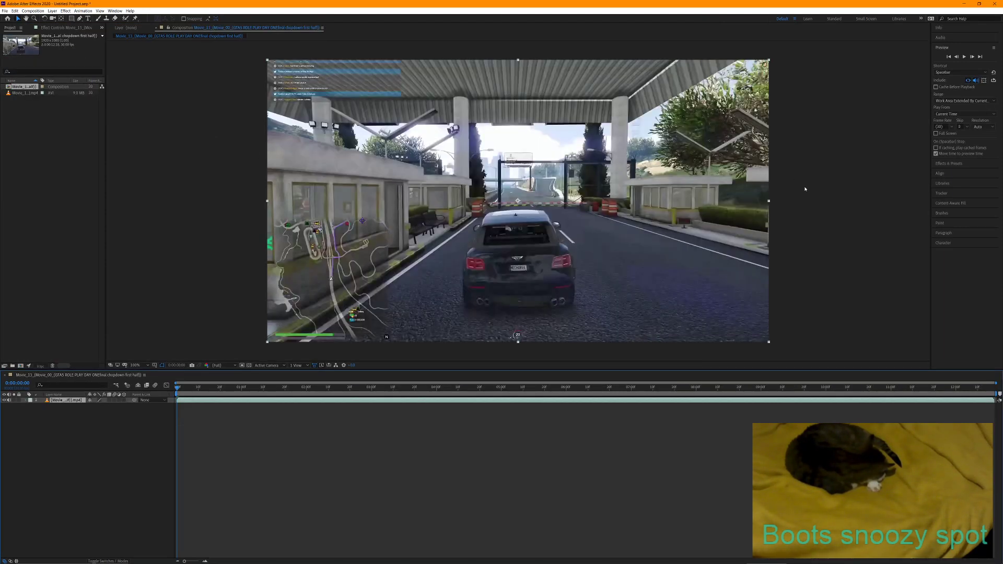
Play the new composition twice from its first frame, stopping the second pass as the car reaches the barrier gate
click(964, 56)
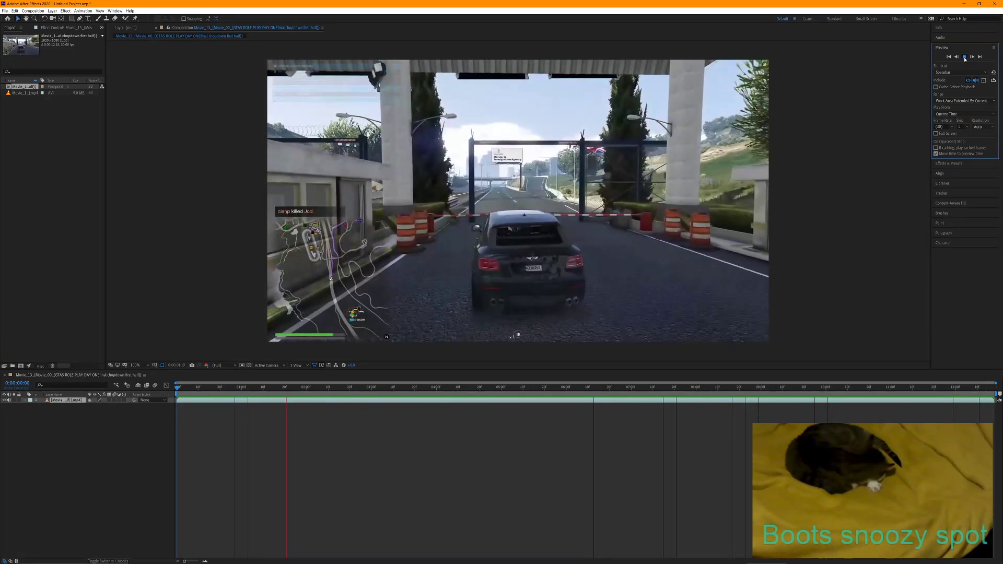
click(964, 57)
click(948, 57)
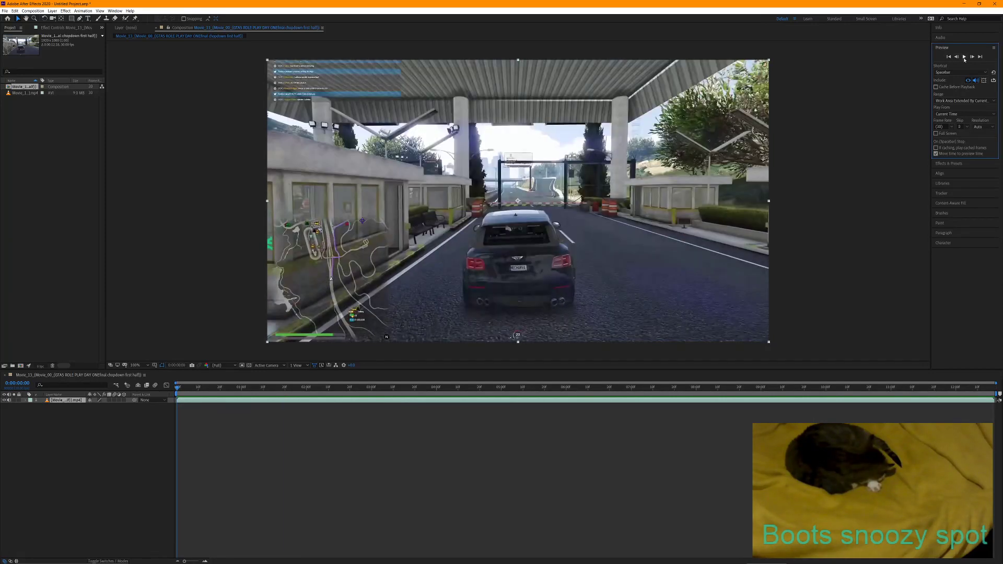
click(964, 57)
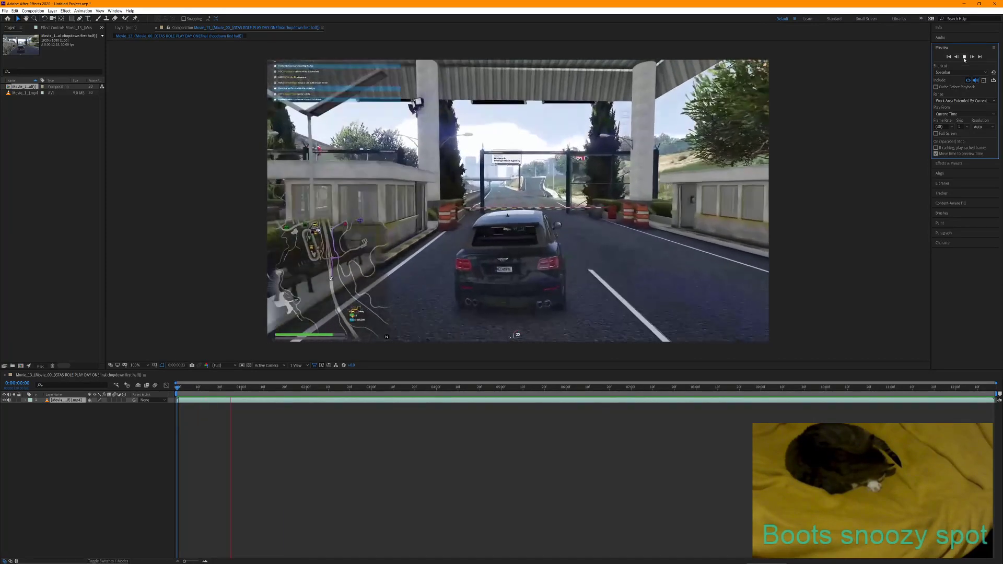
click(964, 57)
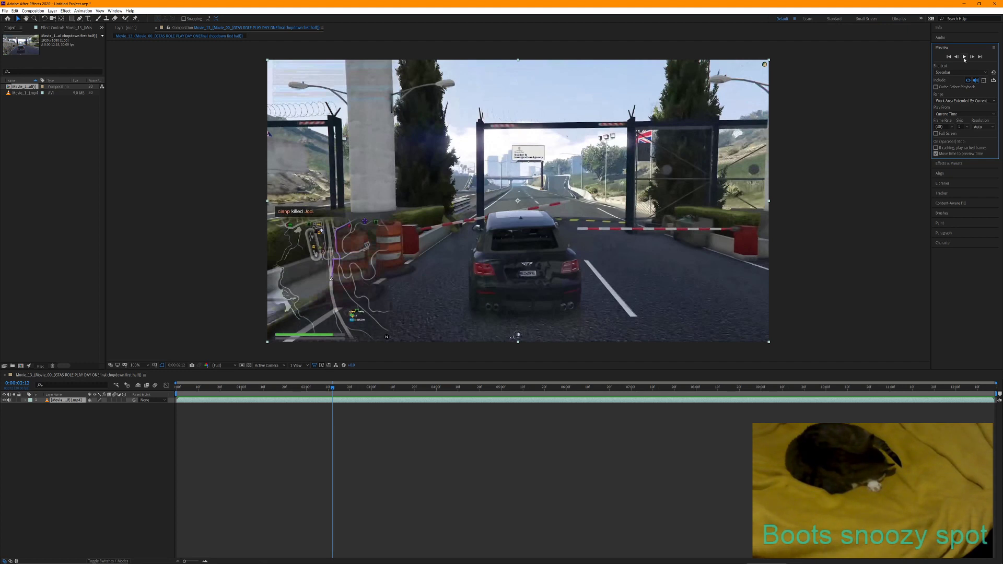
Adjust the system volume and continue playing the clip from the barrier gate onto the open road
key(XF86AudioLowerVolume)
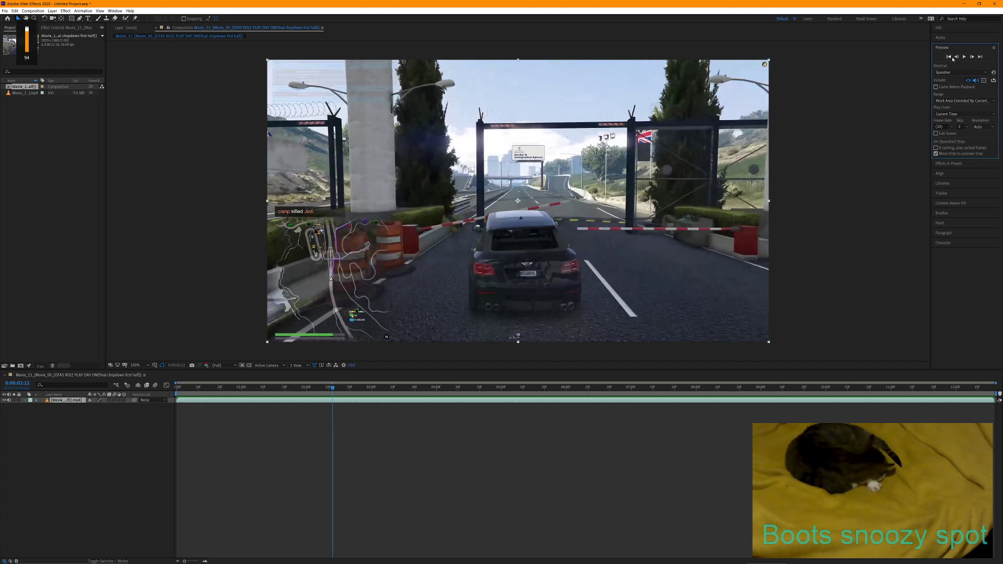
key(XF86AudioRaiseVolume)
click(557, 276)
key(space)
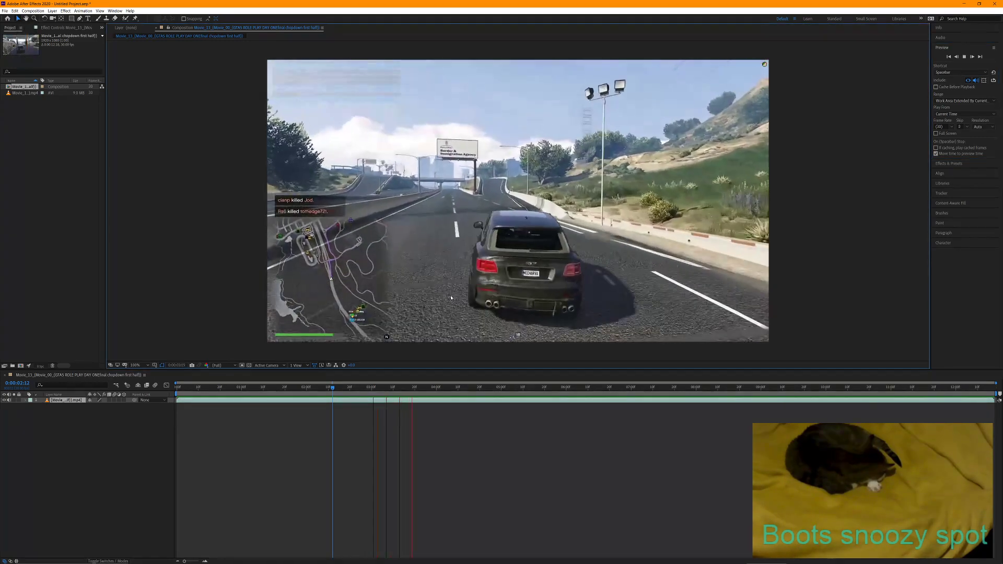
Replay the clip's border-gate opening repeatedly from the first frame, moving the playhead back to the beginning after each pass
click(178, 387)
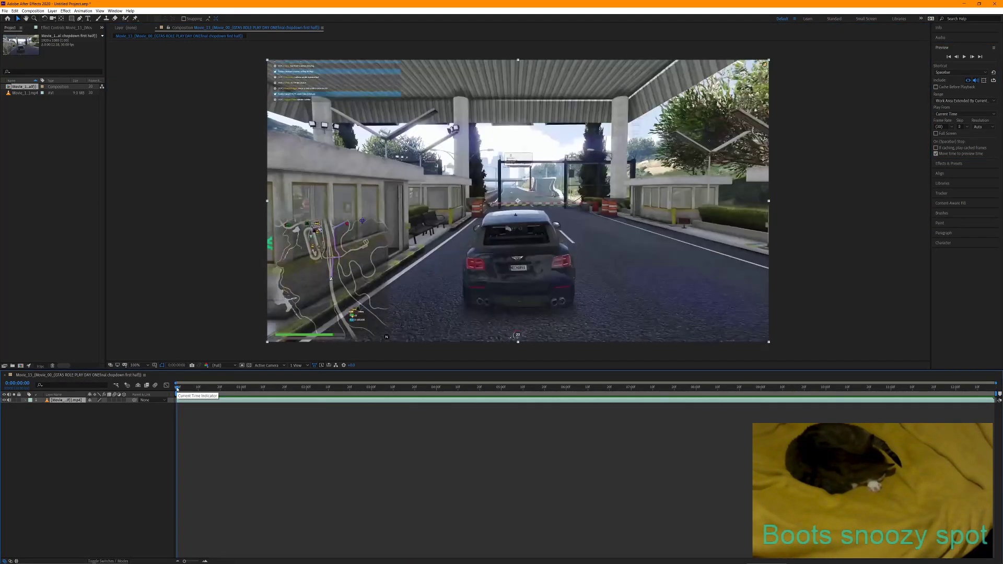
key(space)
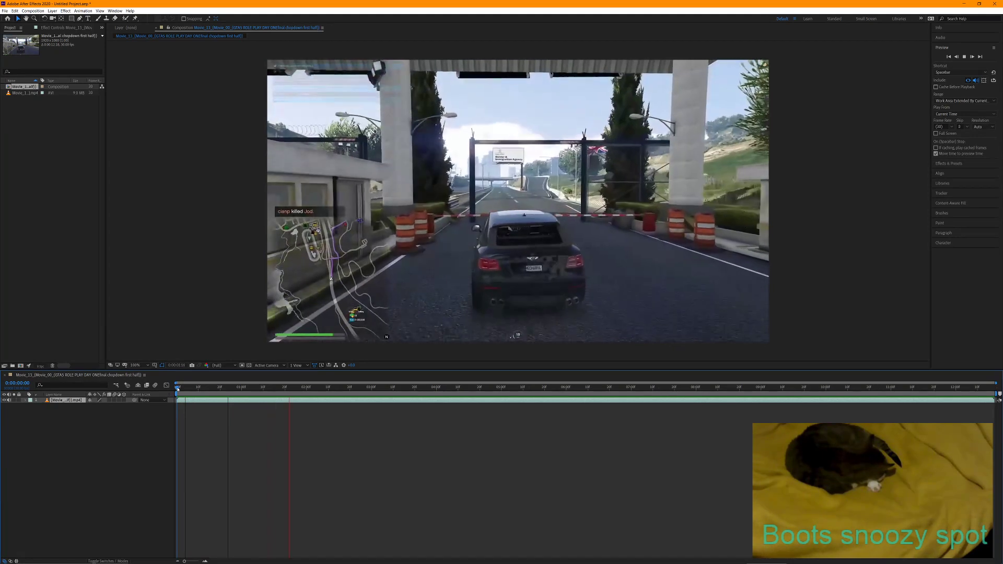
click(177, 387)
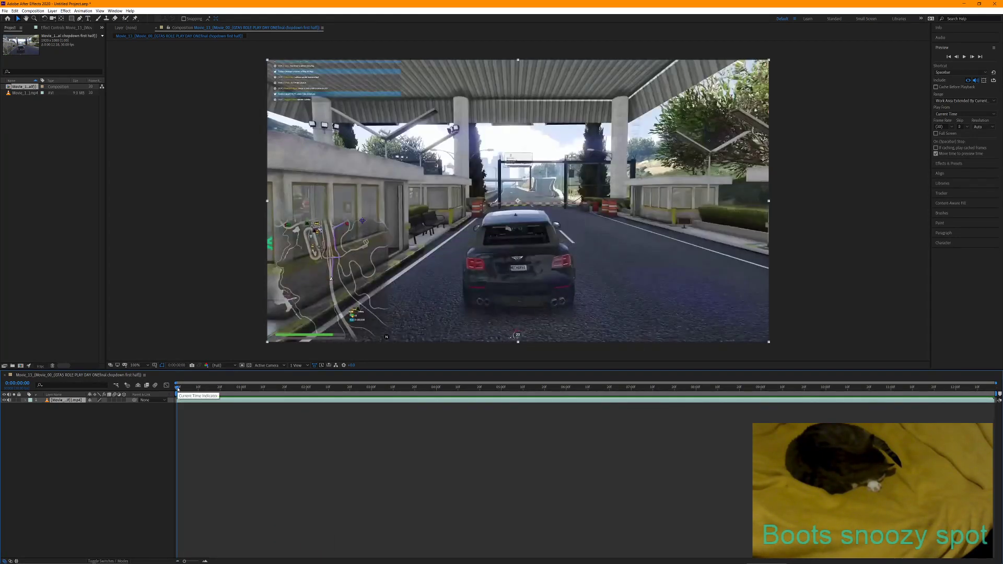
key(space)
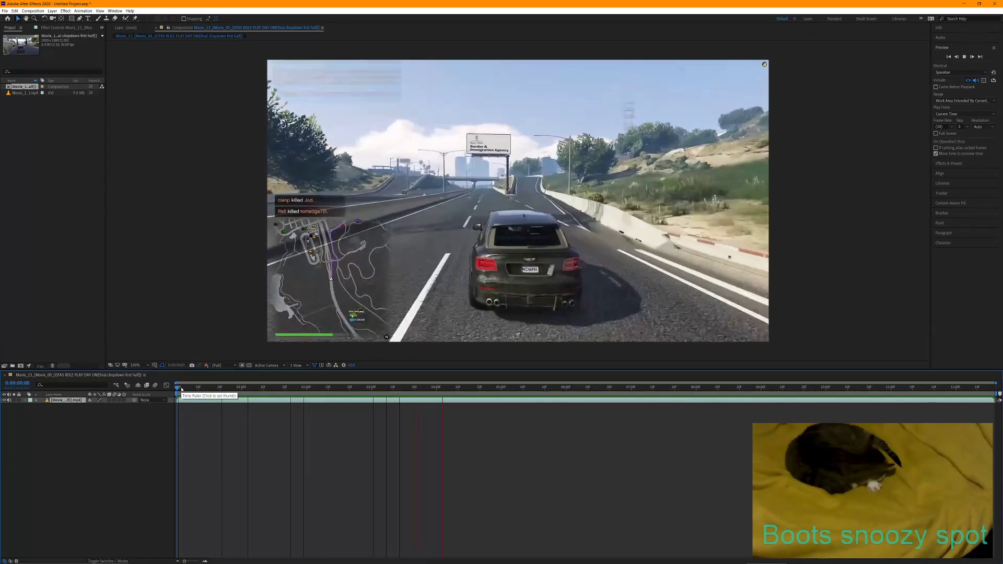
click(181, 388)
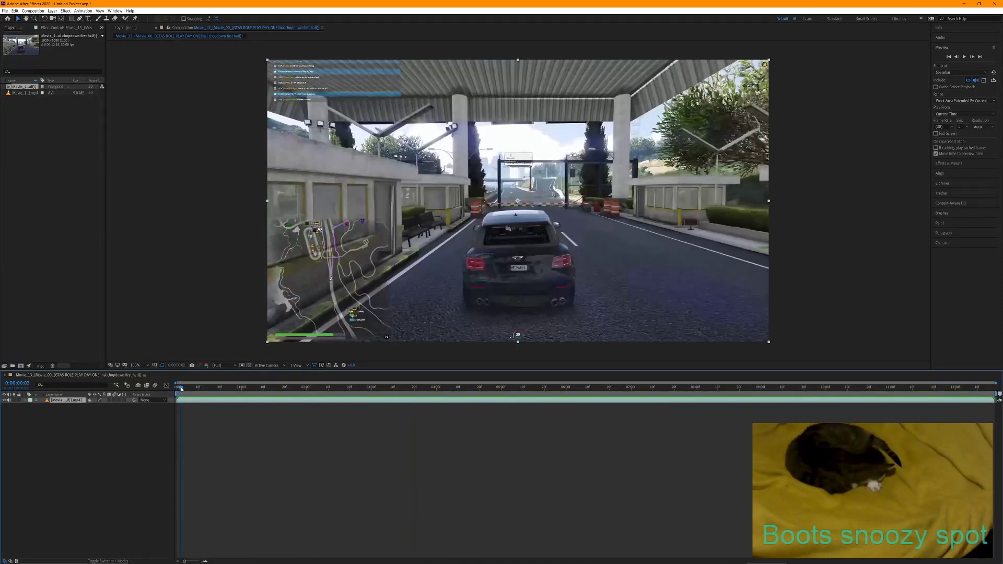
drag(180, 389, 179, 389)
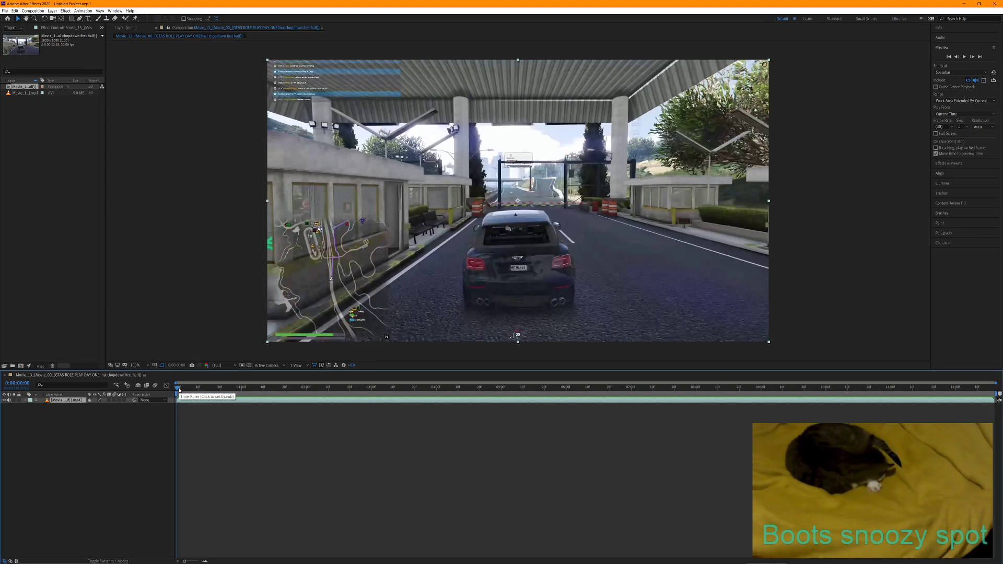
key(space)
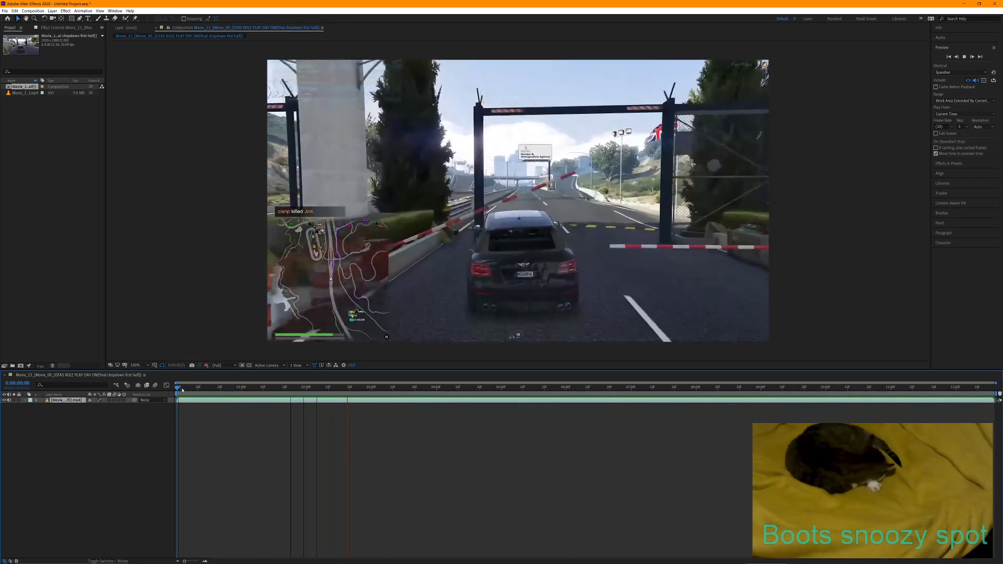
click(181, 389)
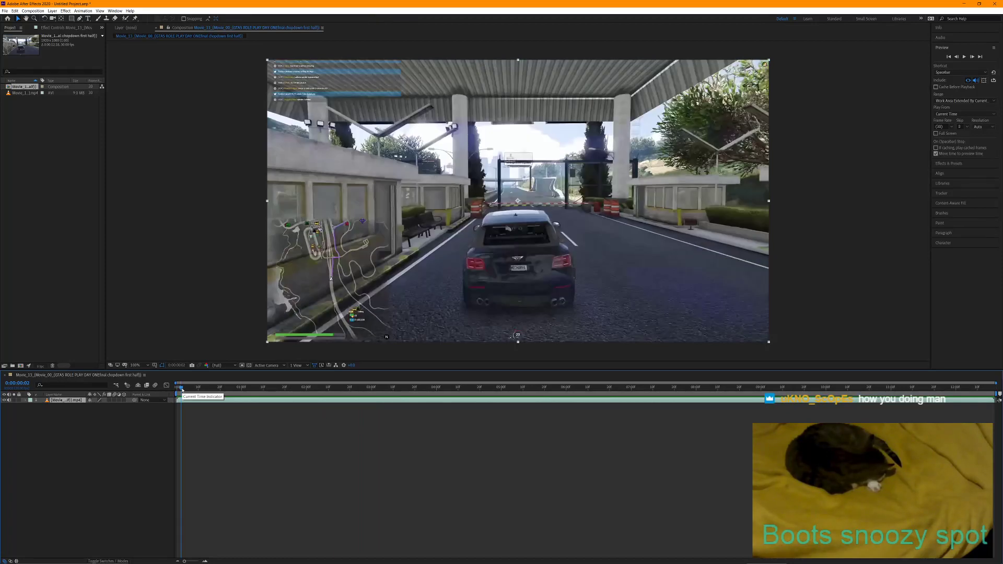
Play the border-gate approach several more times, returning the playhead to the first frame and stopping the final pass before the barrier
key(space)
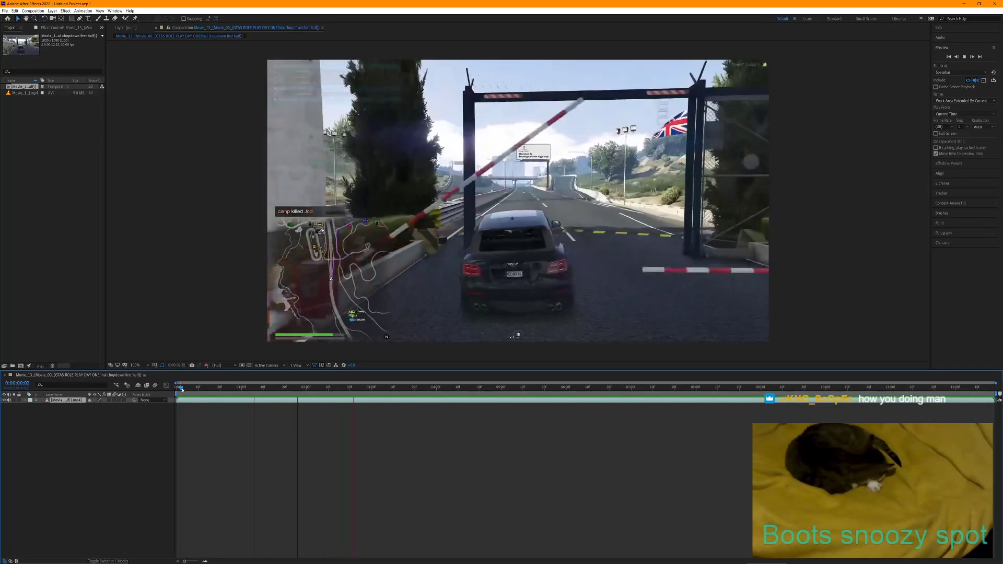
key(space)
key(space)
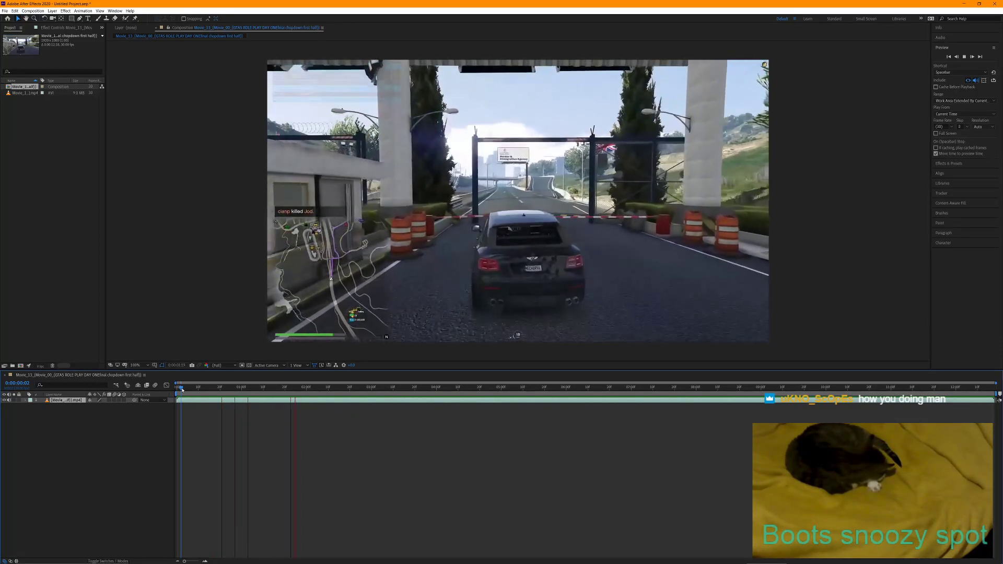
key(space)
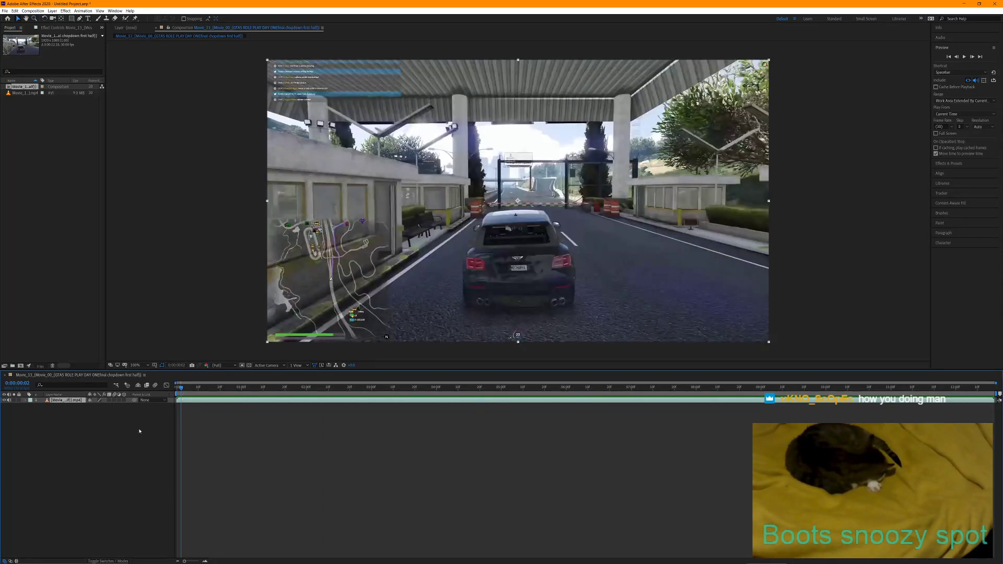
key(space)
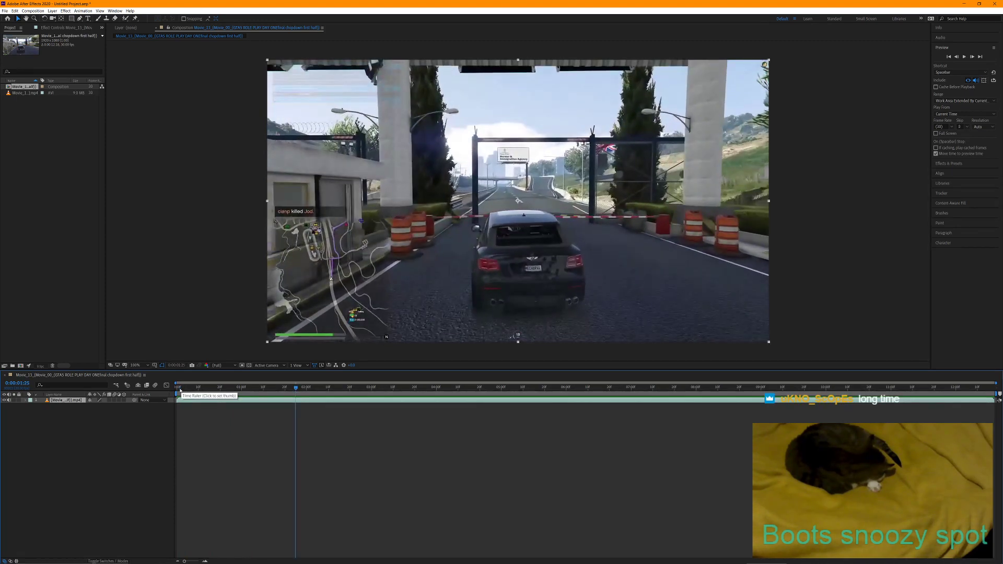
drag(181, 389, 173, 393)
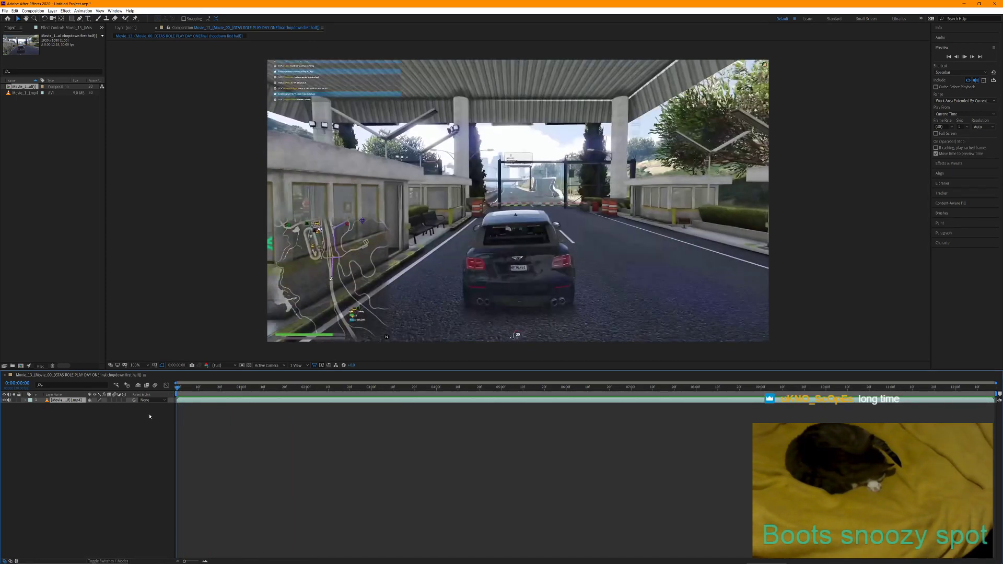
key(space)
key(space)
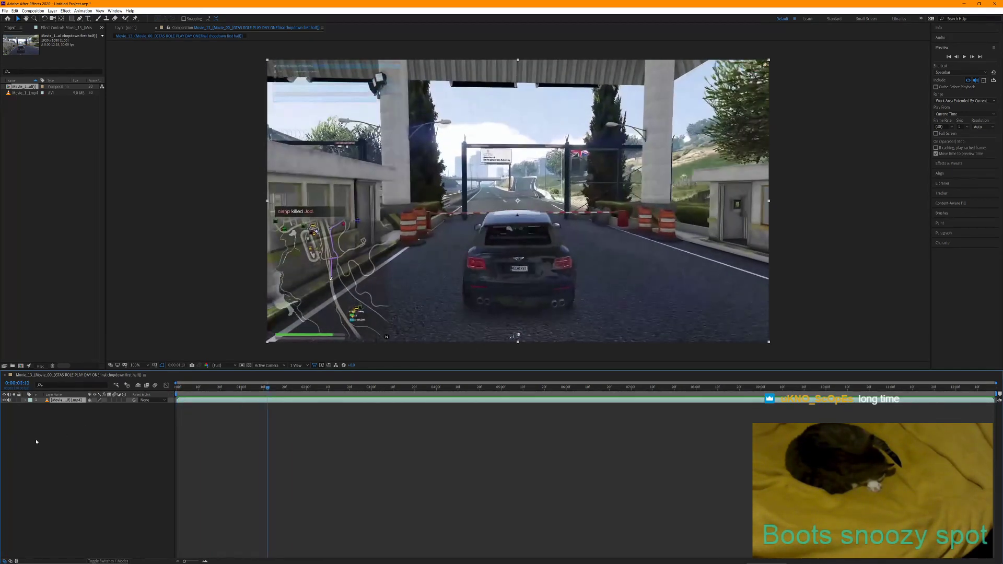
Add a text layer reading "? by controll" to the composition
right_click(57, 423)
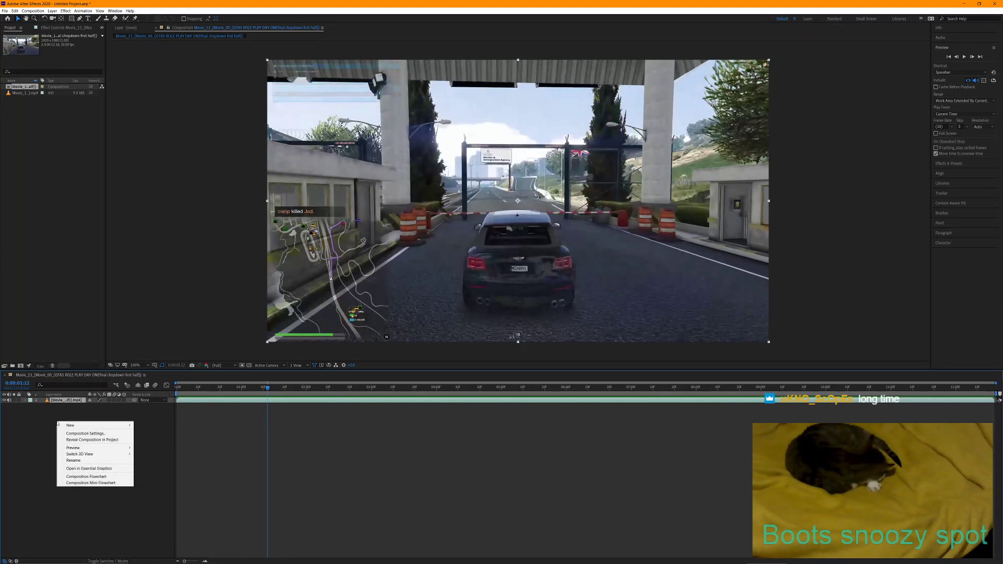
click(150, 428)
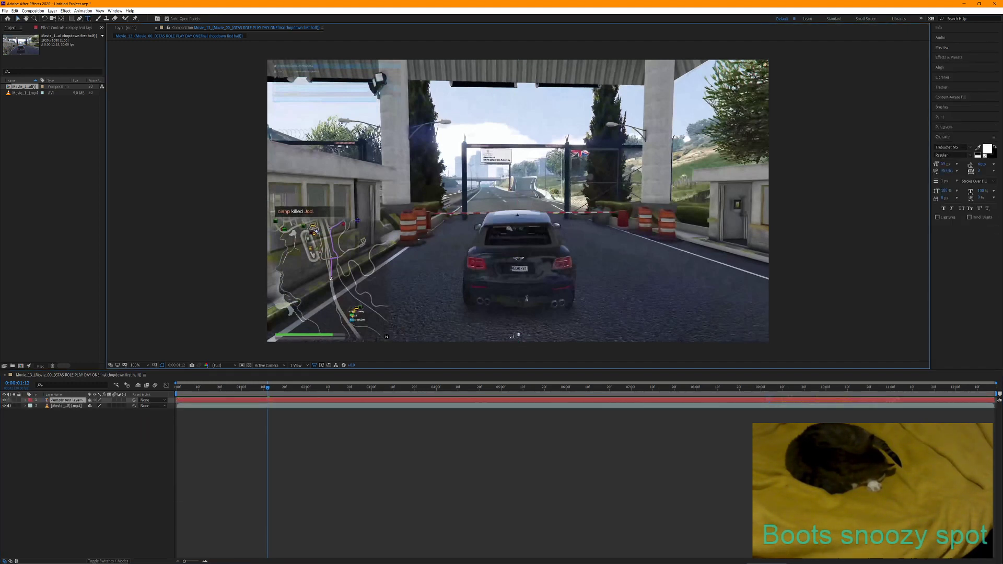
text(B)
key(BackSpace)
text(? by controll)
Play the captioned clip twice from its first frame, stopping the second pass at the rising barrier
key(Home)
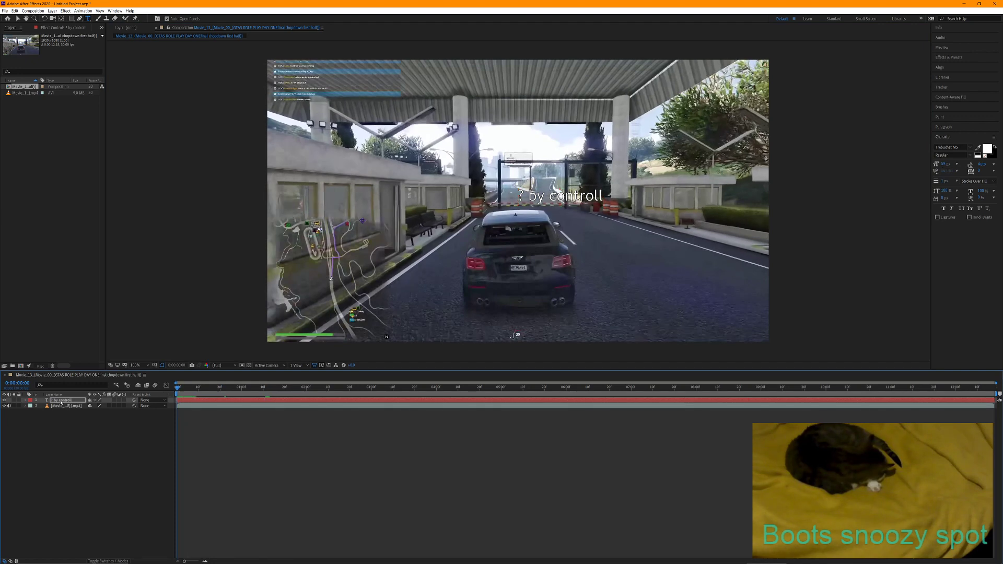
key(space)
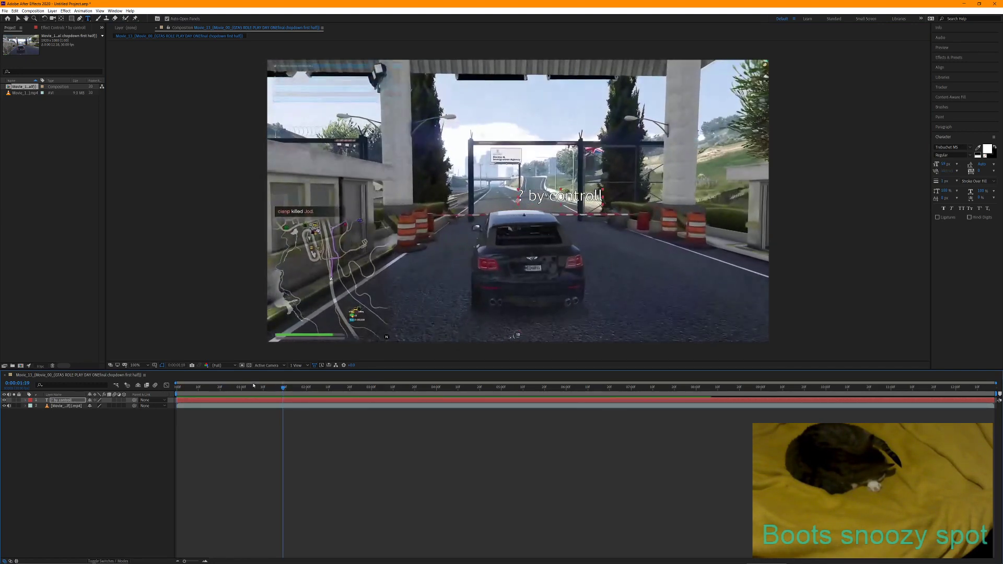
drag(283, 389, 168, 395)
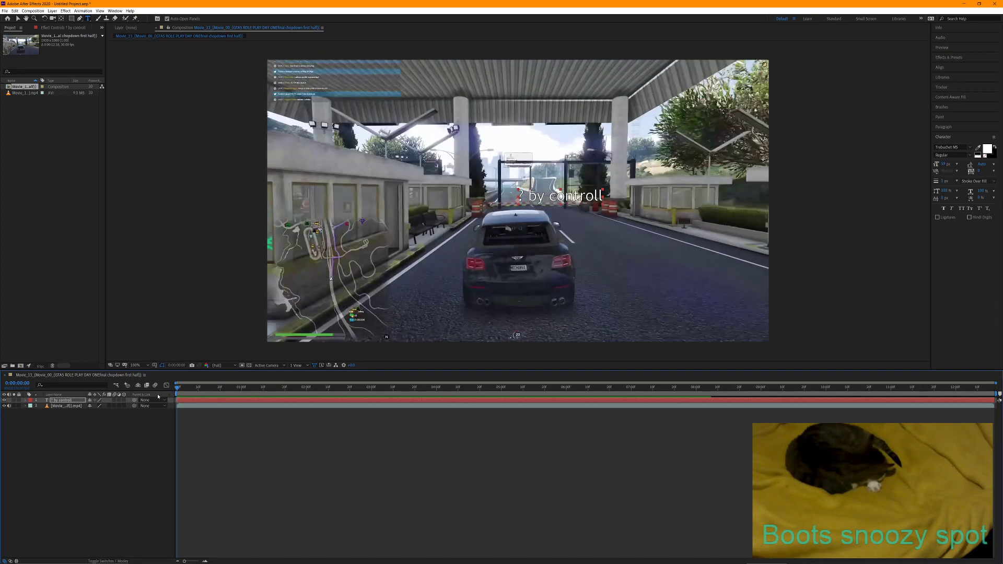
key(space)
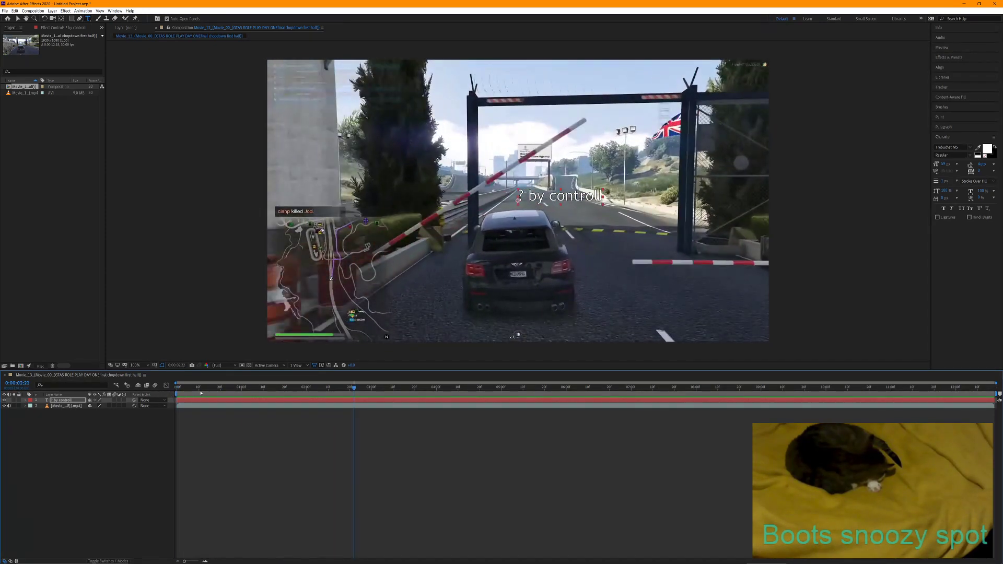
Add a text layer reading "Aim" and place it below the first caption, over the car's rear window
right_click(70, 436)
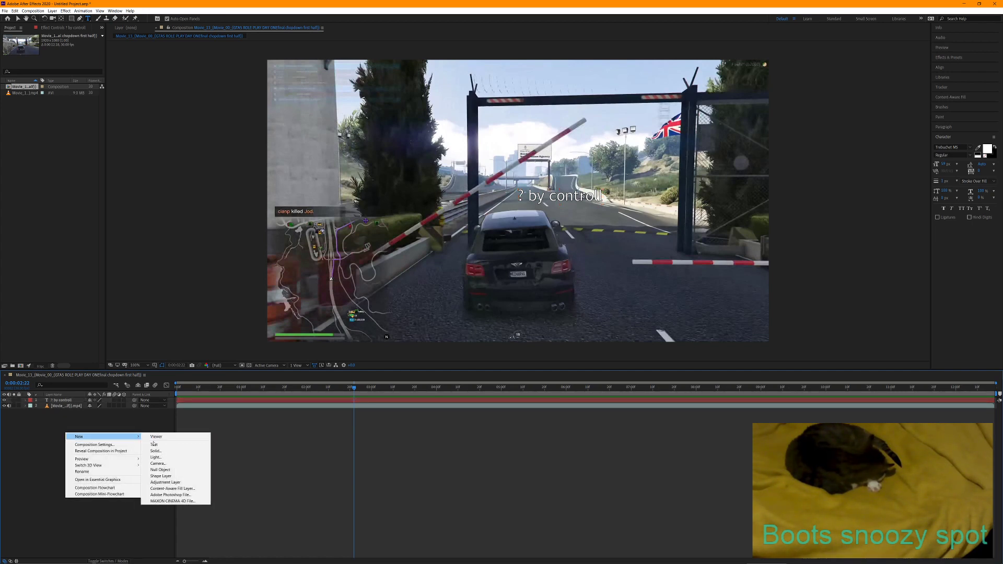
click(157, 445)
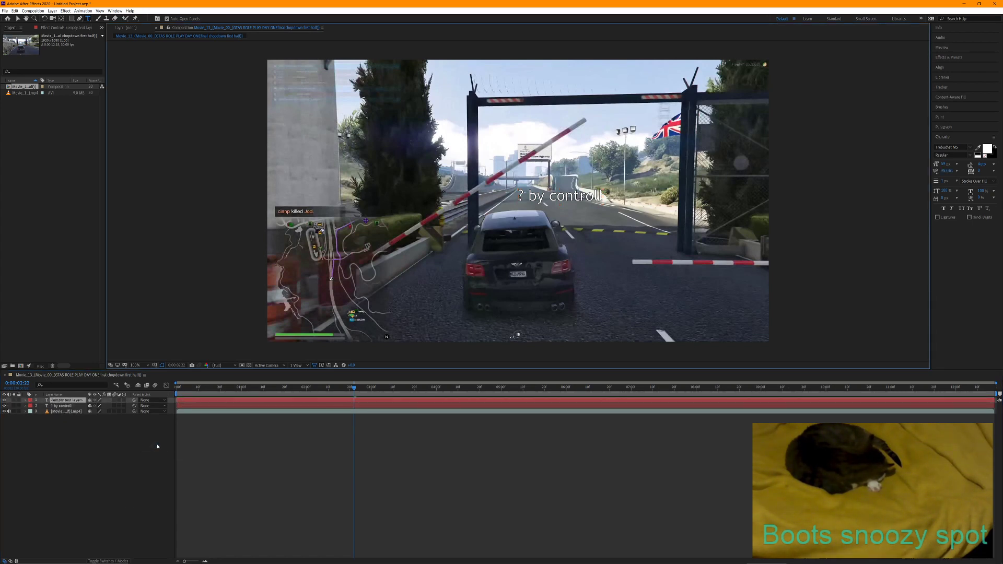
text(Aim)
click(19, 19)
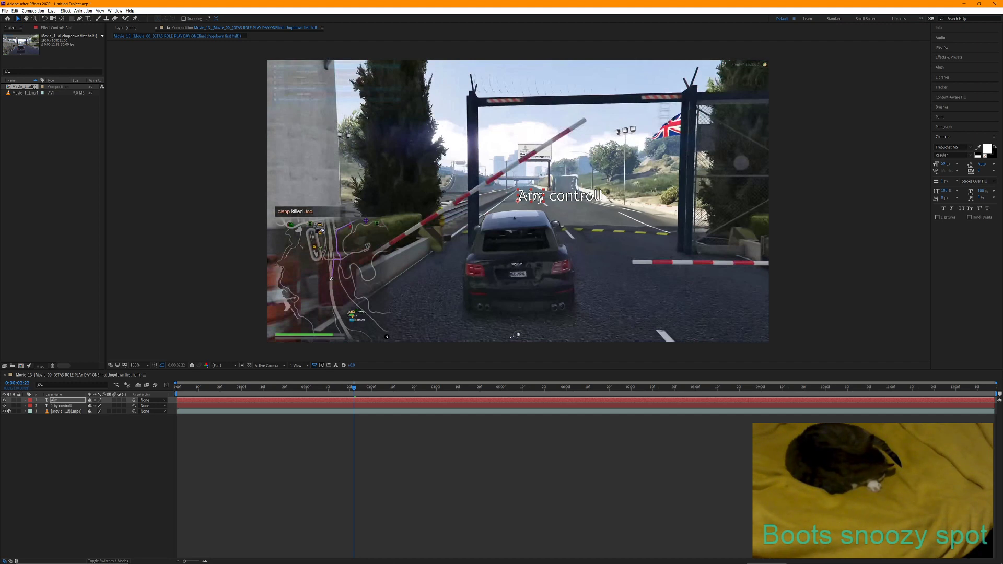
drag(530, 226, 545, 273)
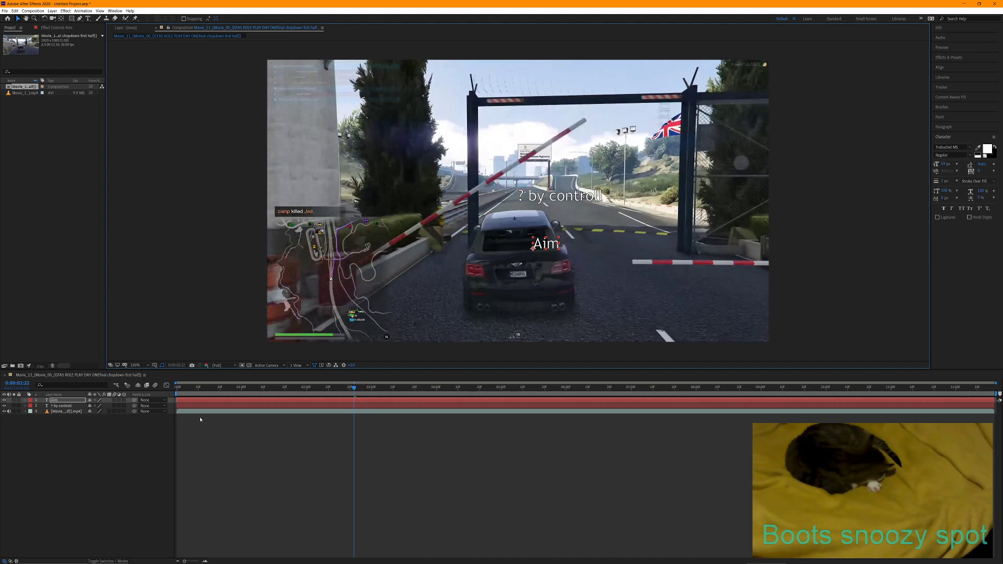
Play the clip from the first frame with both captions, stopping as the car passes the raised barrier
click(176, 392)
key(space)
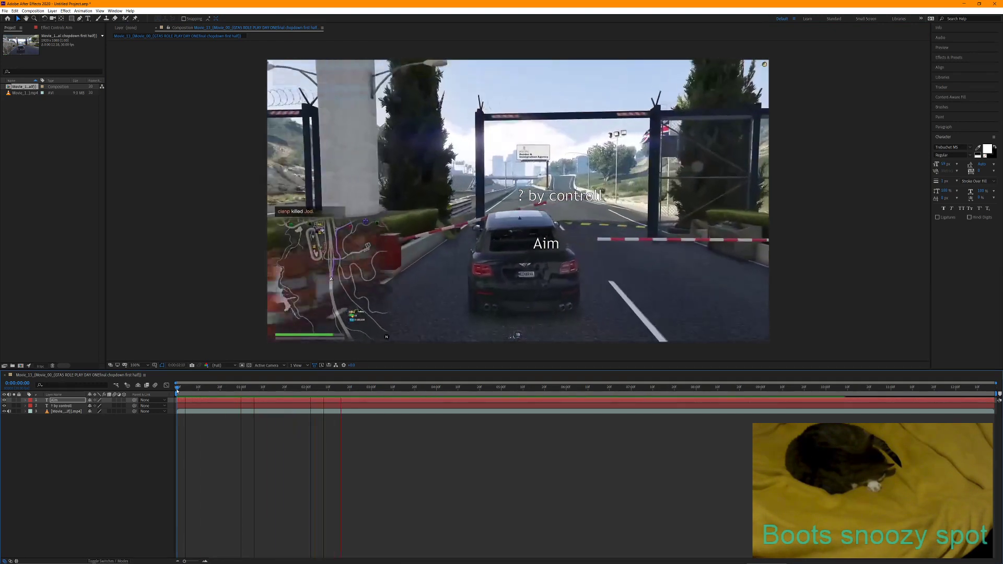
key(space)
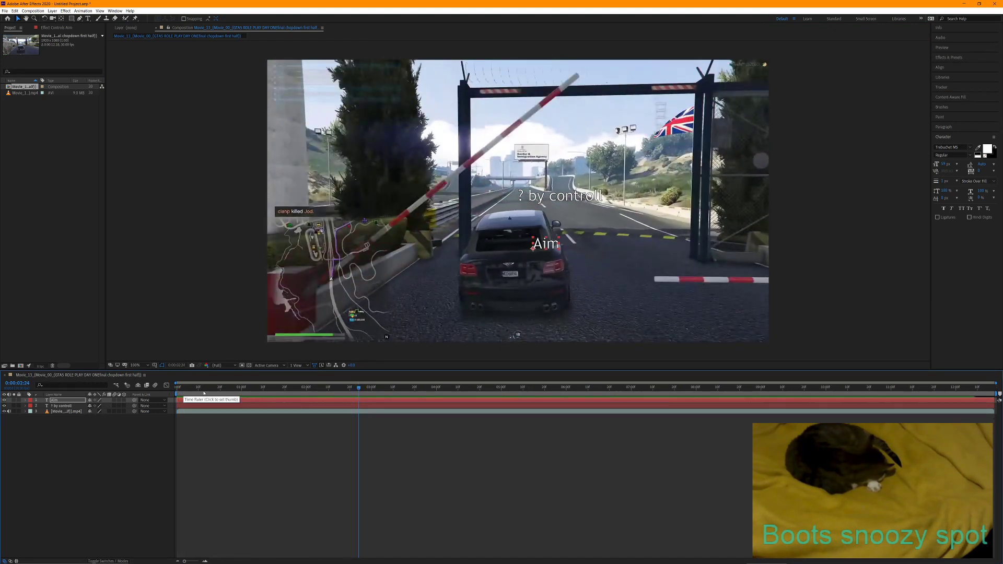
Add a text layer reading "Fire" and place it over the left side of the car's rear, beside the Aim caption
right_click(40, 437)
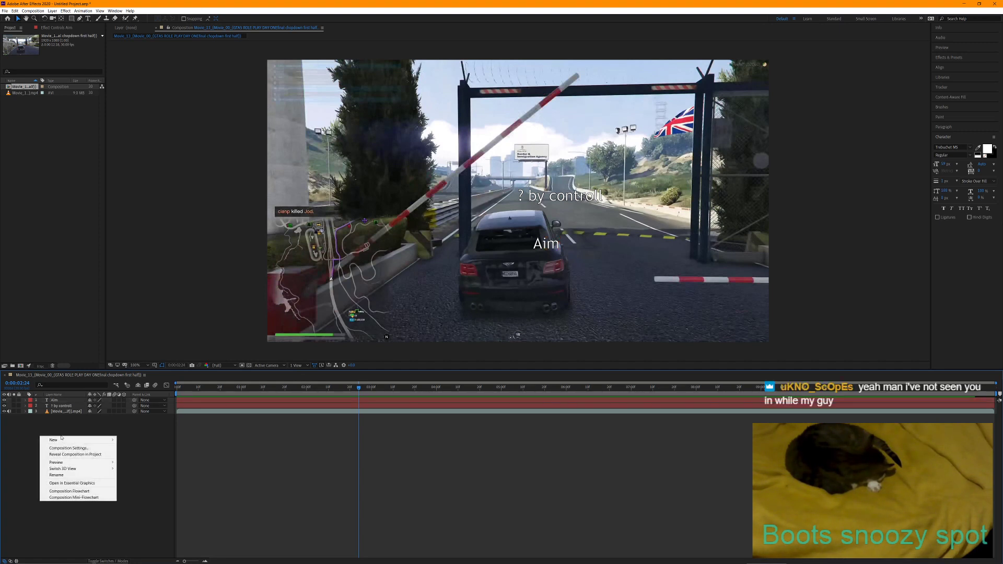
mouse_move(78, 440)
click(132, 448)
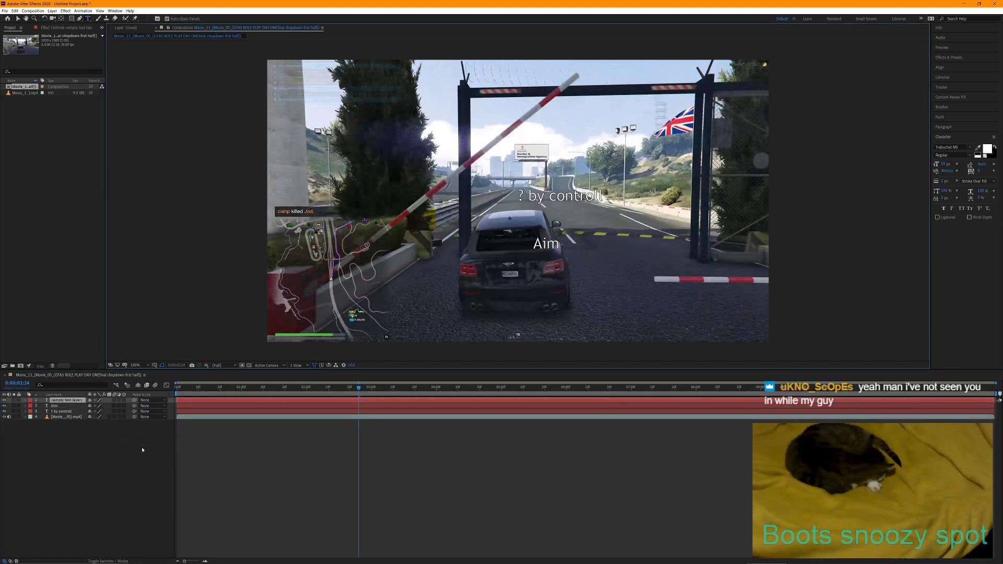
text(fi)
text(ire)
click(17, 19)
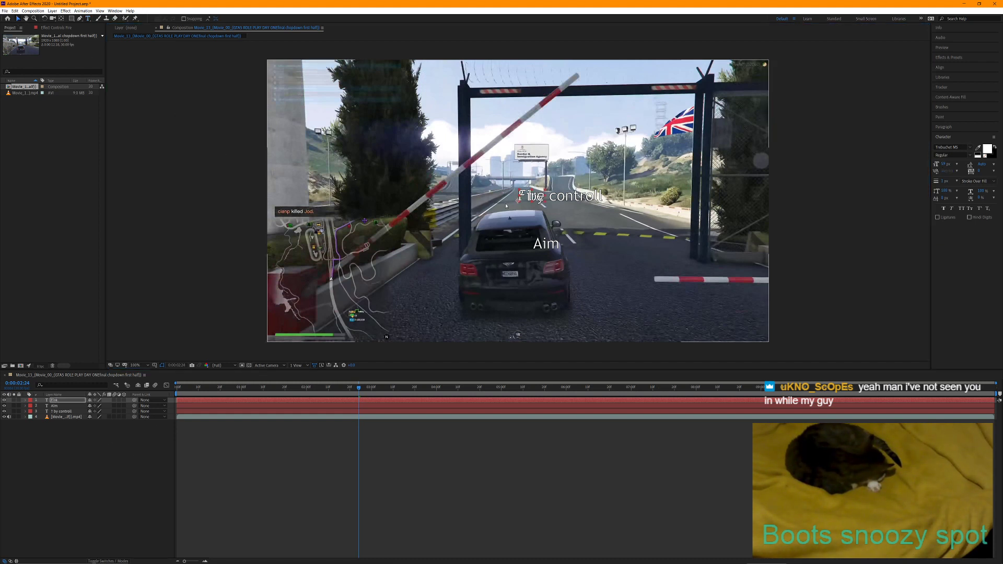
drag(520, 200, 479, 261)
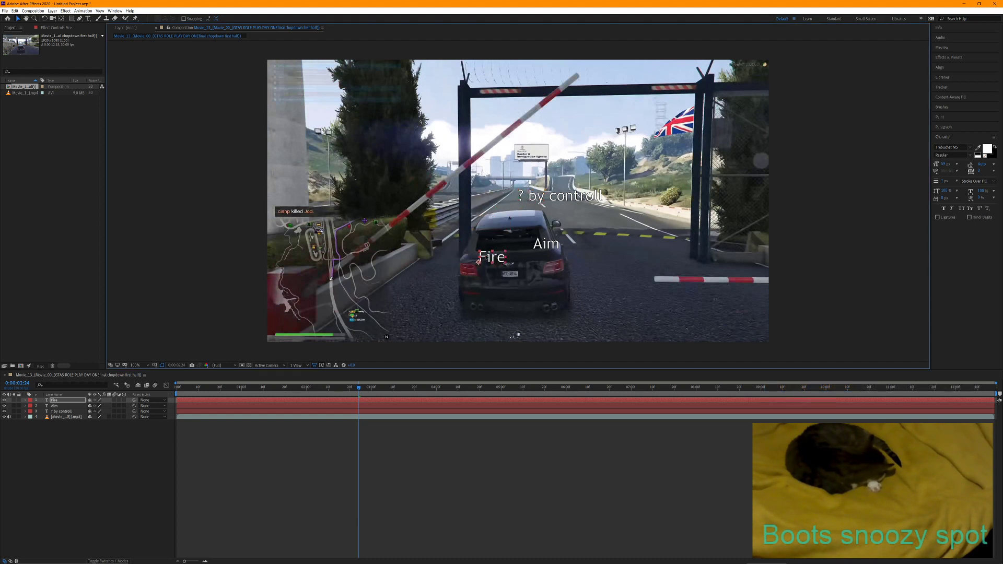
Add a text layer reading "Mute" and place it below the Aim caption, near the car's rear bumper
click(66, 438)
right_click(60, 442)
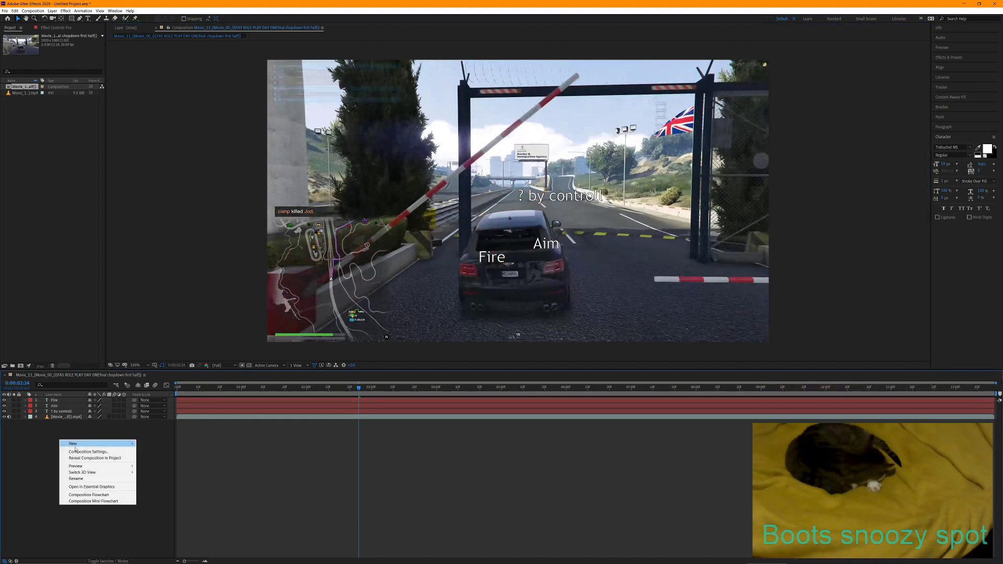
mouse_move(121, 443)
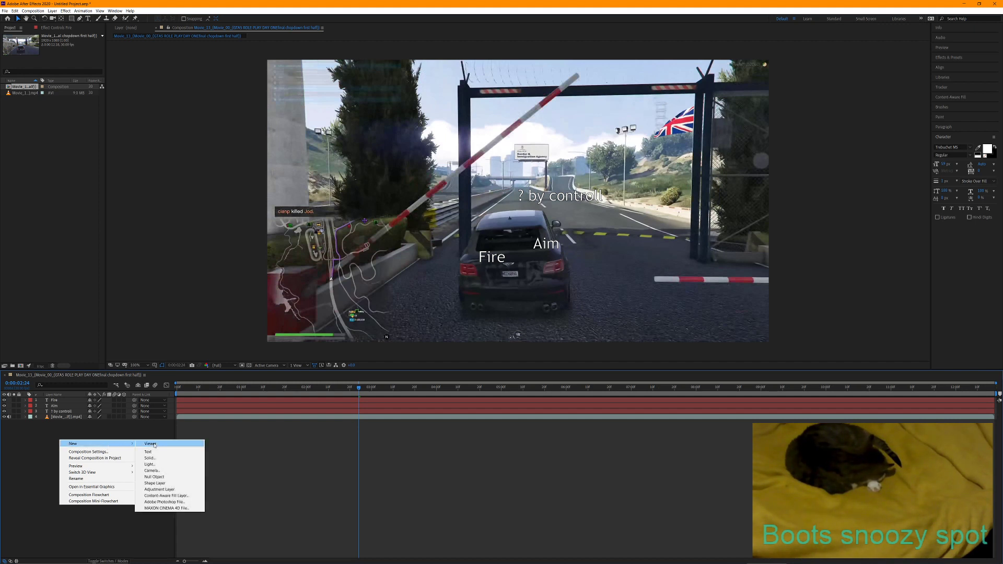
click(157, 443)
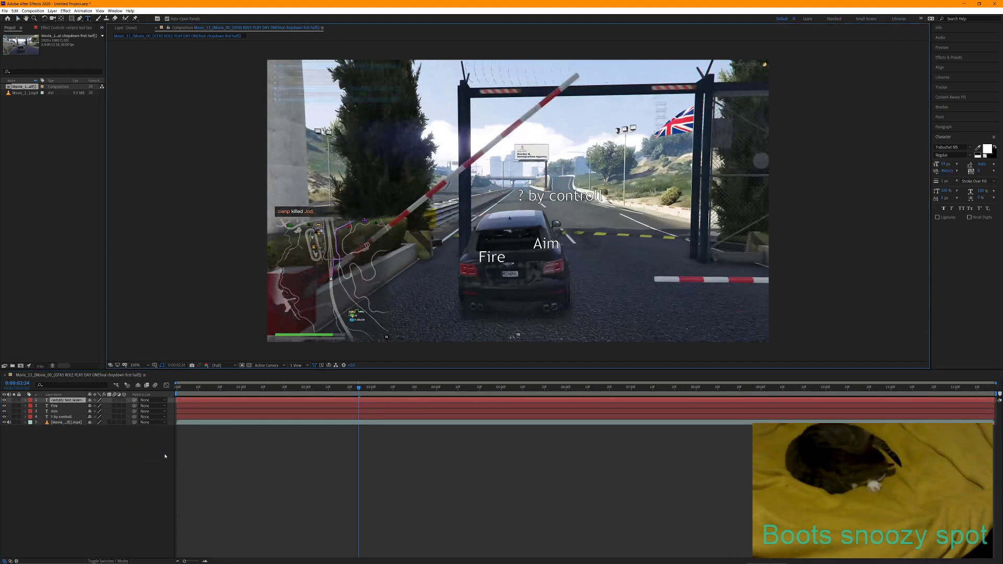
text(Mute)
click(80, 470)
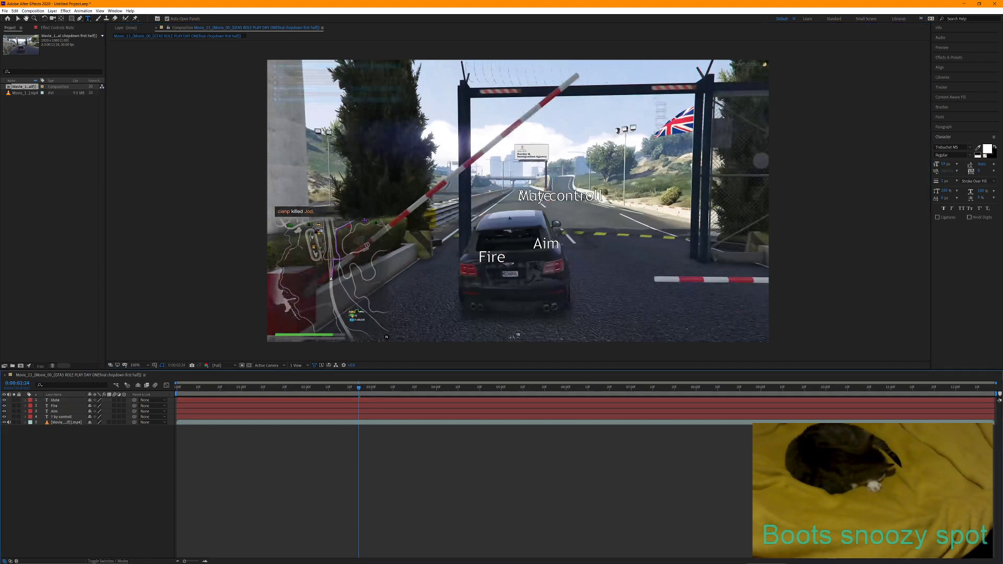
click(17, 19)
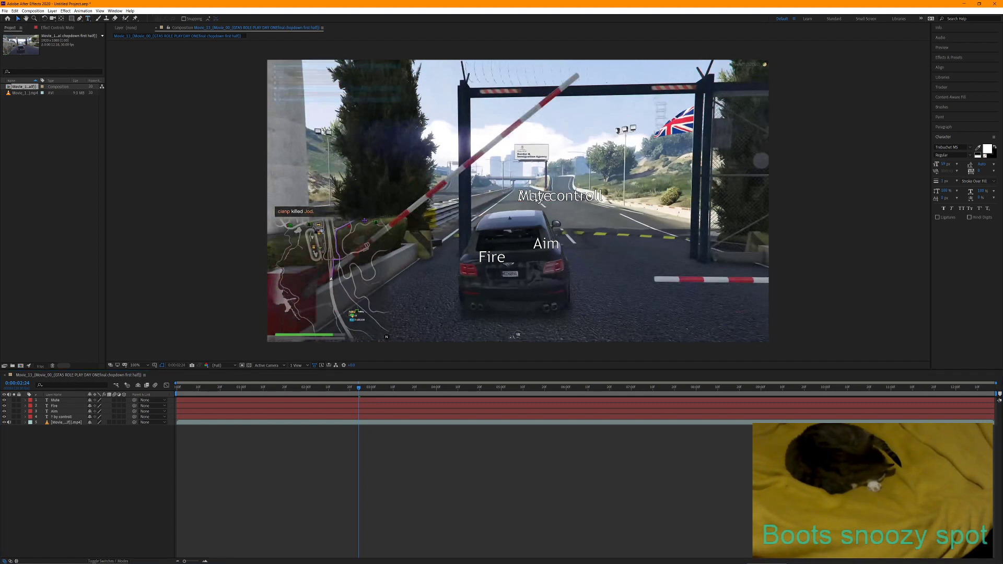
drag(539, 198, 488, 225)
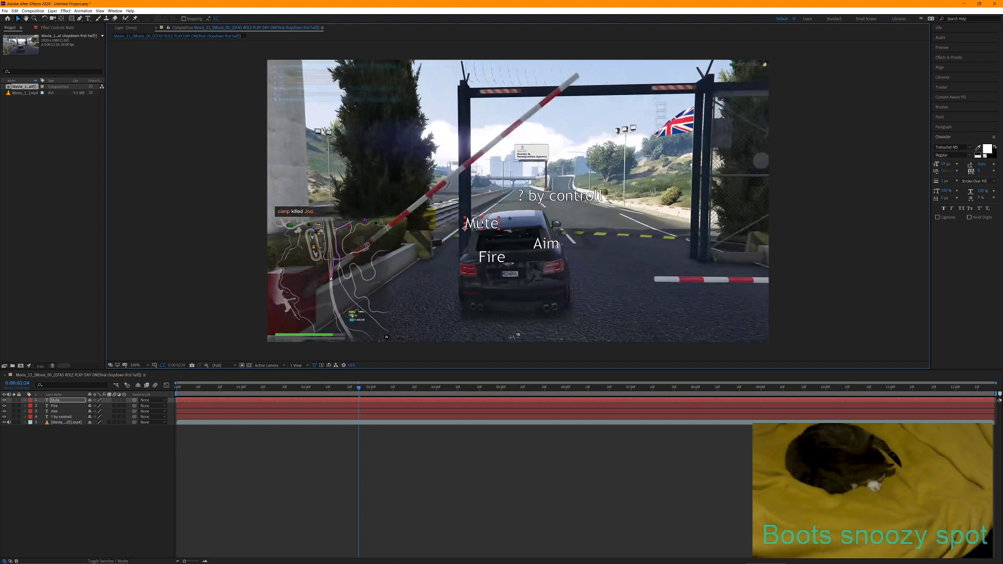
drag(482, 223, 556, 282)
Move the "? by controll" caption to the top of the frame and trim its layer to end at about 15 frames
click(73, 417)
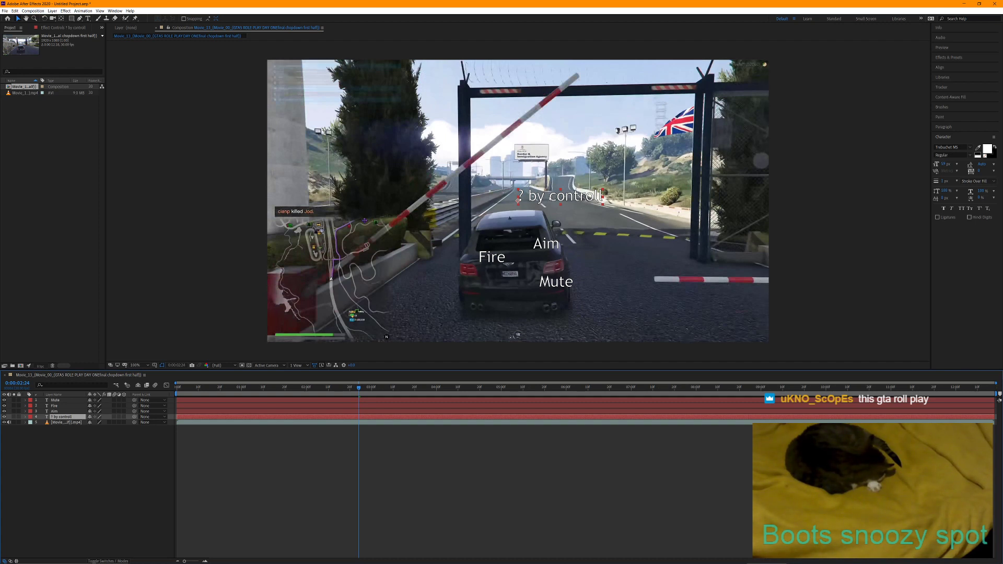
drag(549, 198, 461, 78)
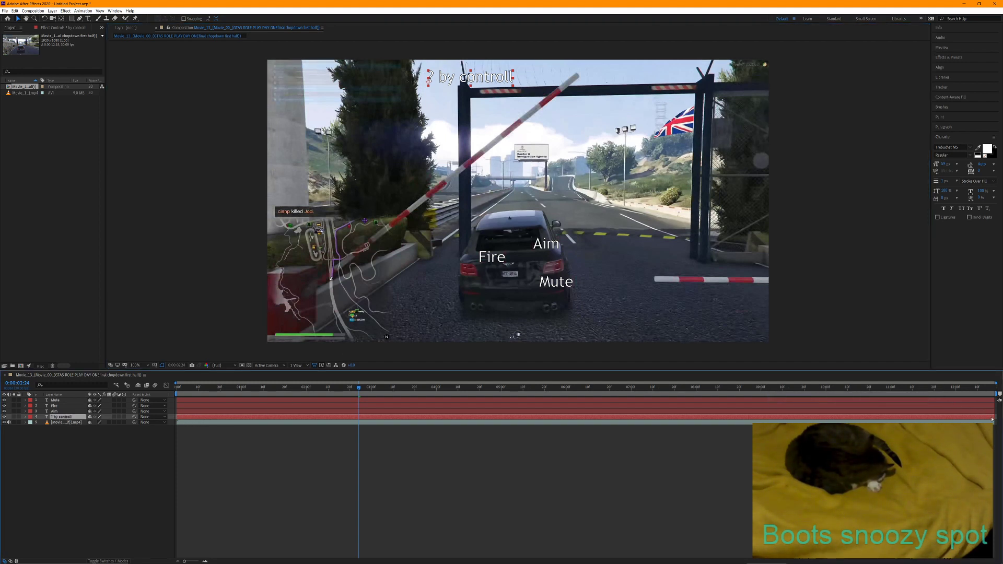
drag(995, 418, 210, 417)
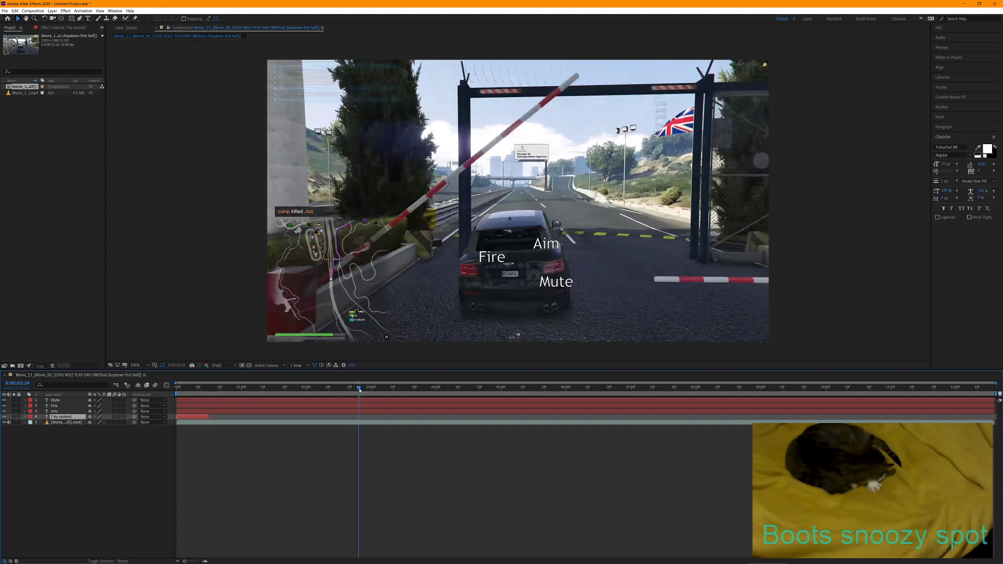
drag(359, 390, 174, 396)
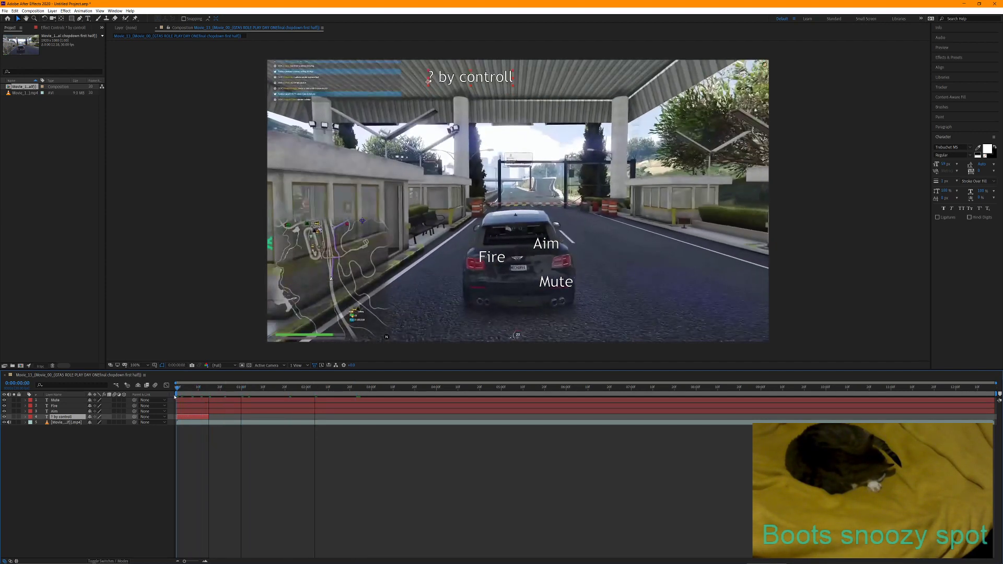
Trim the Aim caption layer to run from about frame 16 to about frame 26, directly after the first caption
click(58, 411)
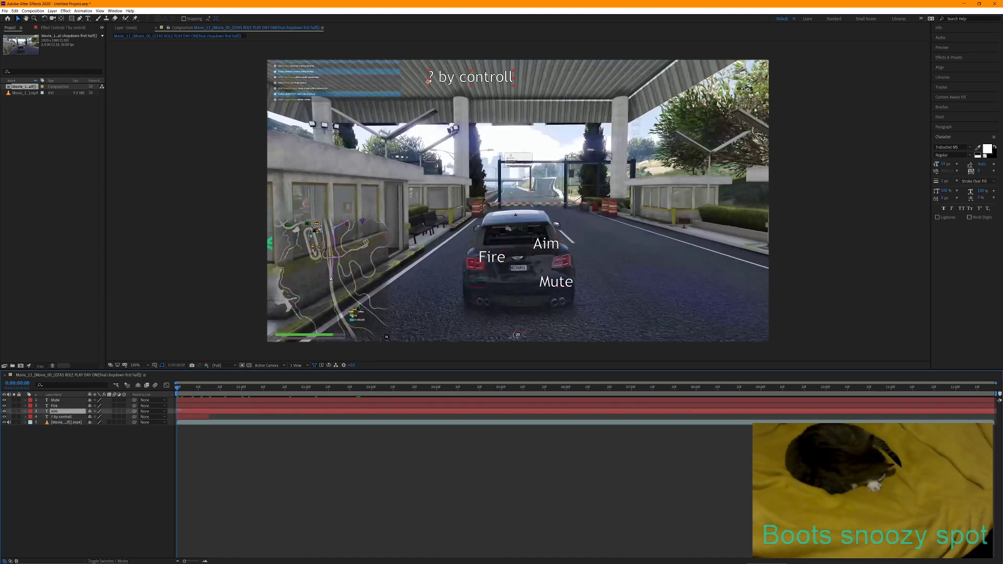
drag(179, 411, 211, 412)
drag(995, 412, 227, 413)
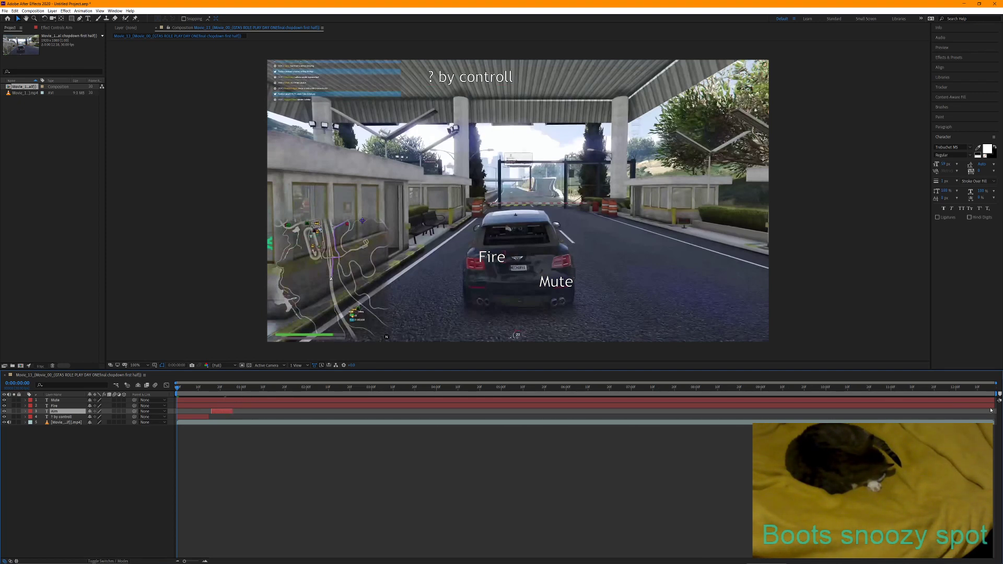
Trim the Fire caption layer to about frames 27–38 and the Mute layer to about frames 38–51, back to back after Aim
drag(995, 405, 267, 422)
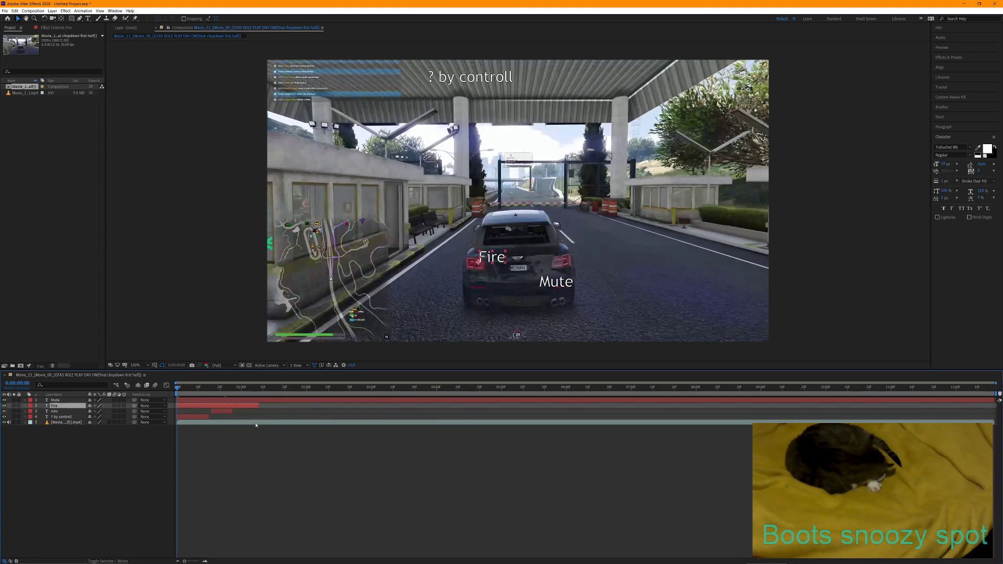
drag(177, 405, 235, 406)
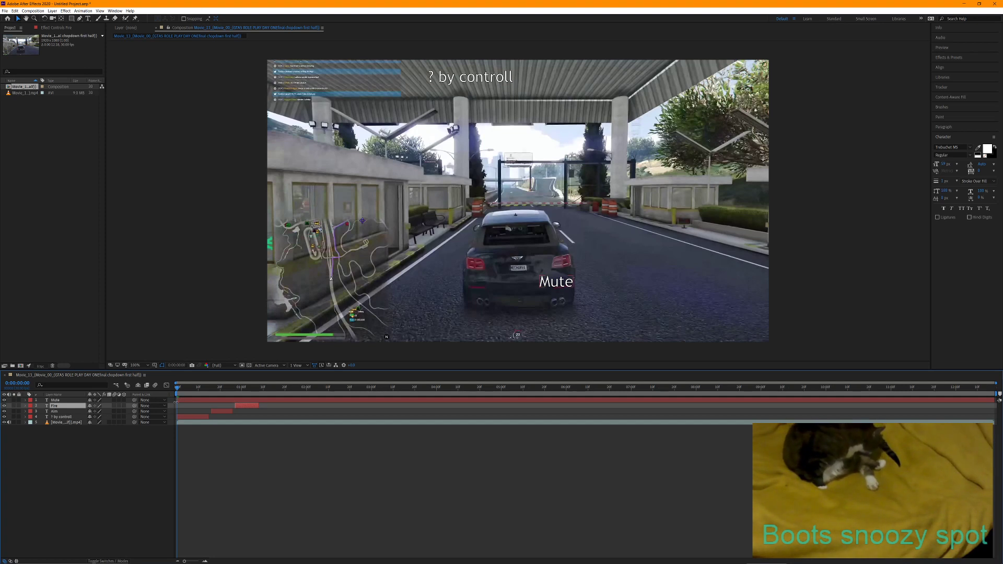
drag(178, 400, 257, 400)
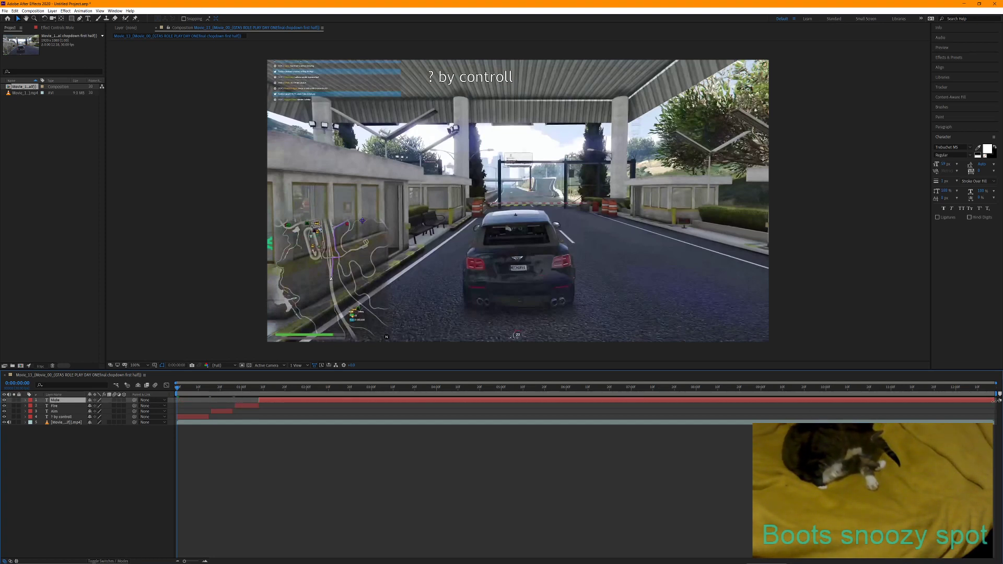
drag(998, 400, 288, 401)
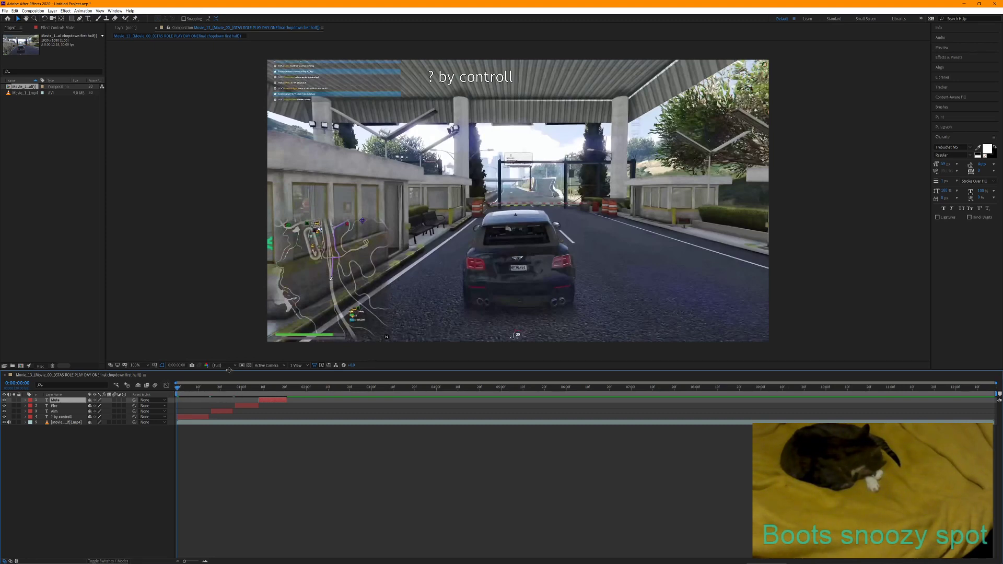
Play back the captions, extend the "? by controll" layer to about frame 19, and shift the Aim, Fire and Mute layers later with small gaps
key(space)
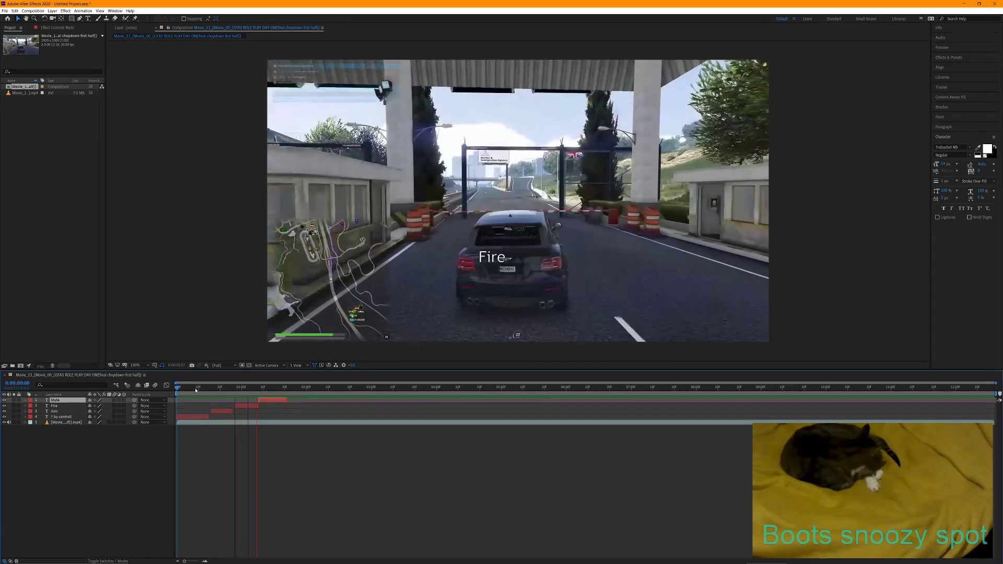
key(space)
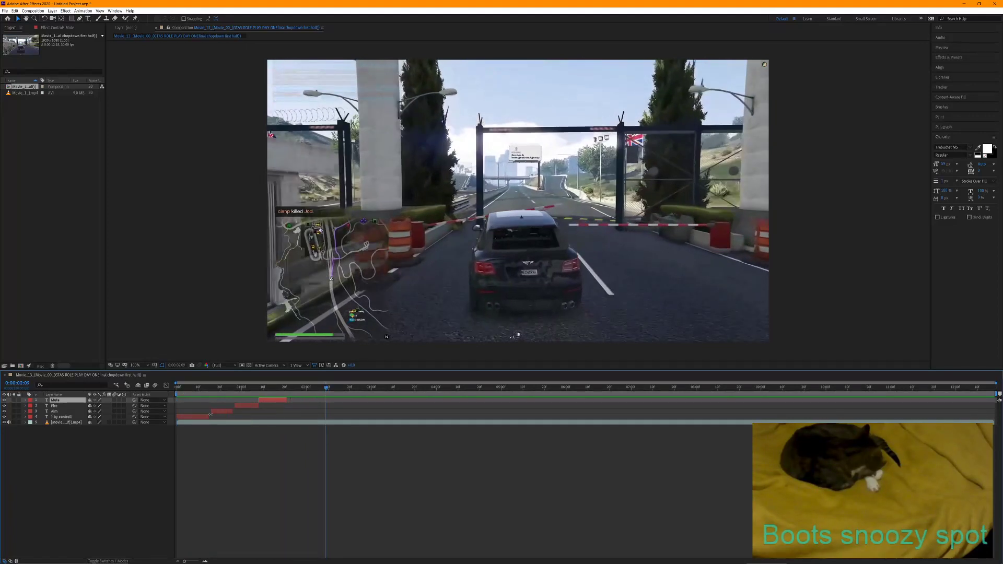
drag(207, 417, 297, 401)
key(space)
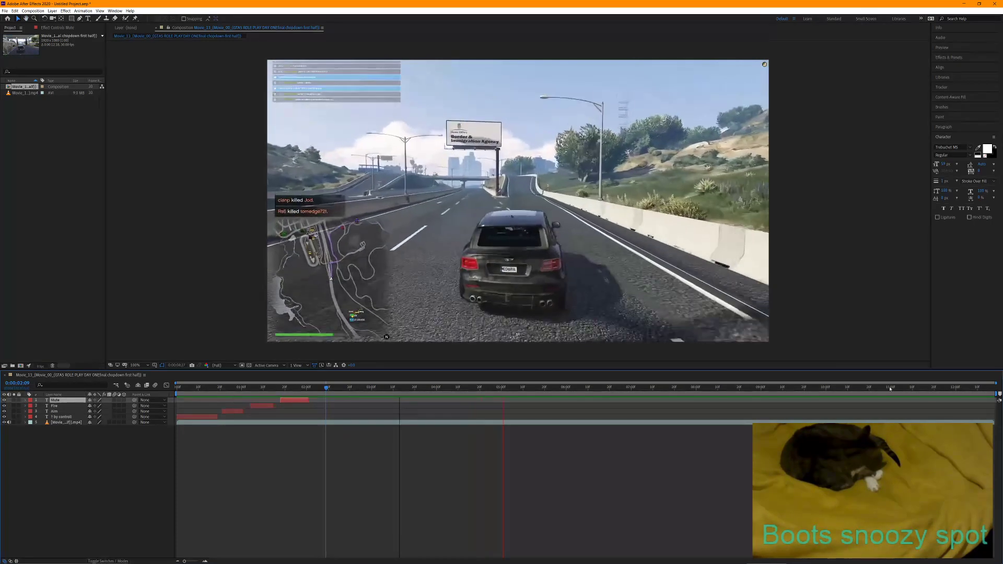
key(space)
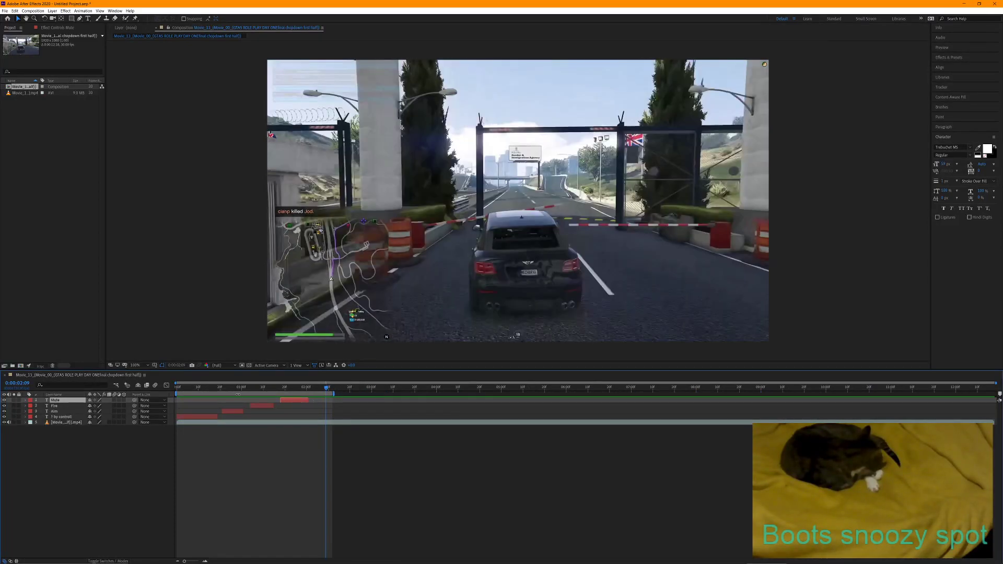
Shift the Aim, Fire and Mute layers to start at about frames 26, 43 and 60, and nudge "? by controll" about one frame later
key(space)
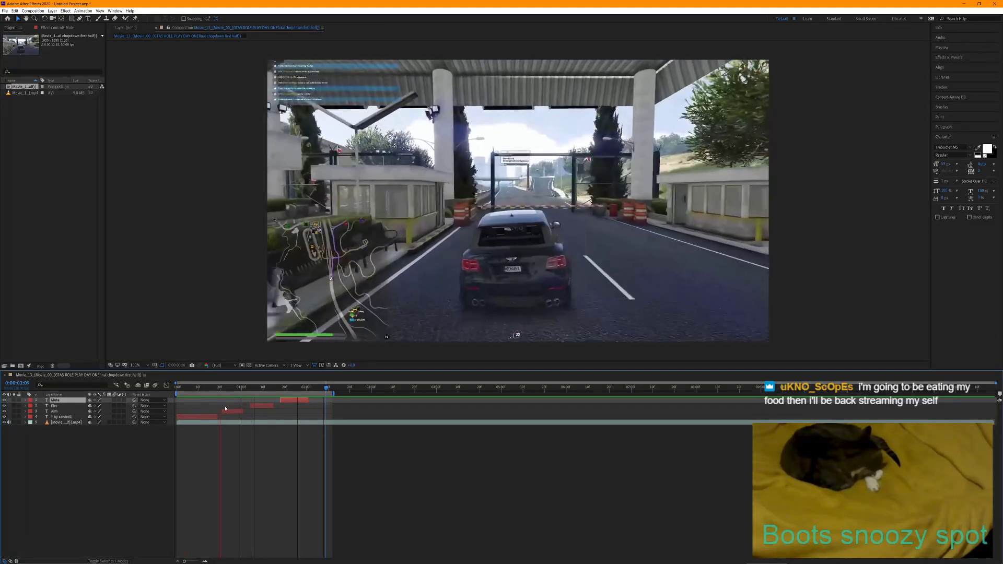
key(space)
drag(227, 411, 318, 405)
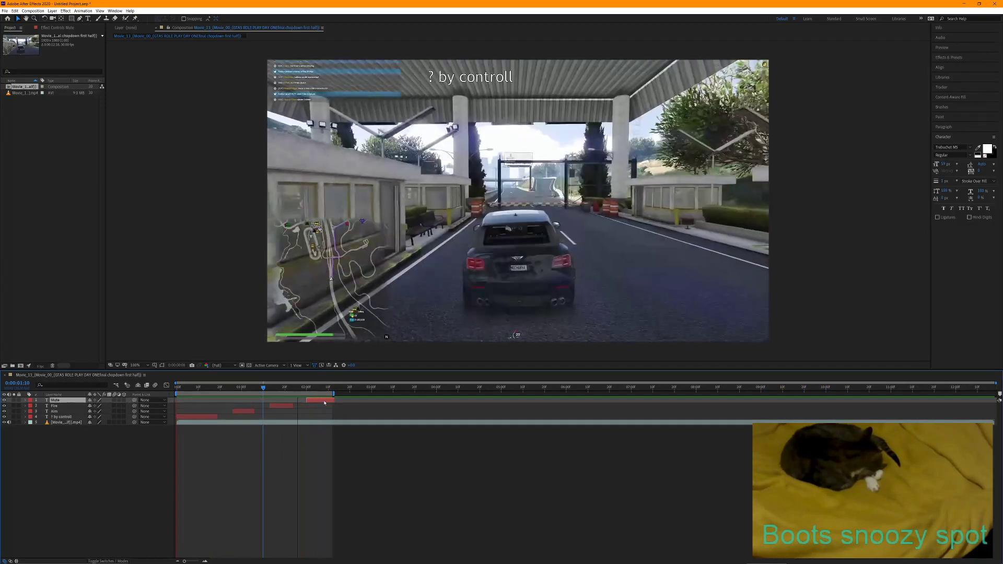
drag(333, 393, 337, 394)
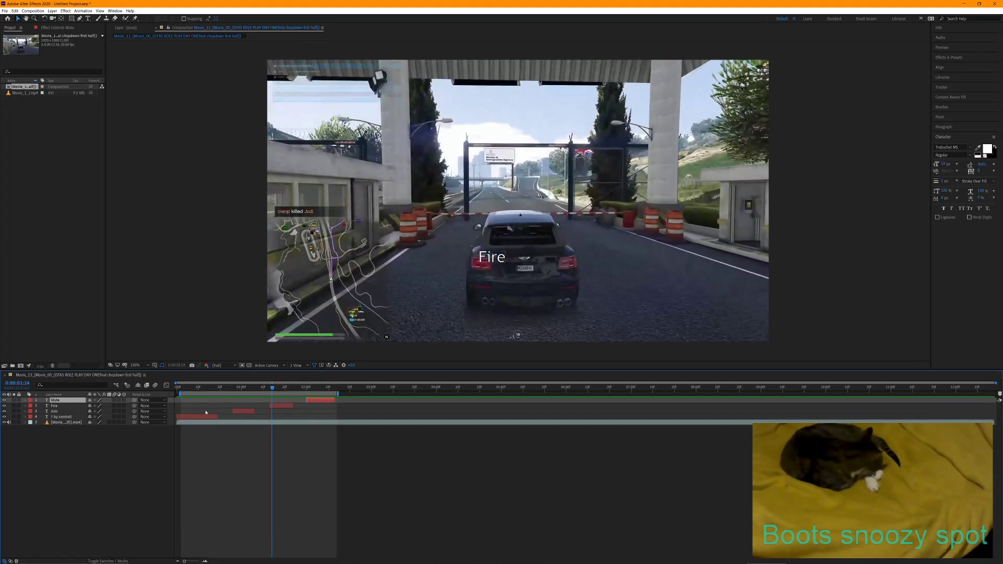
drag(204, 418, 207, 419)
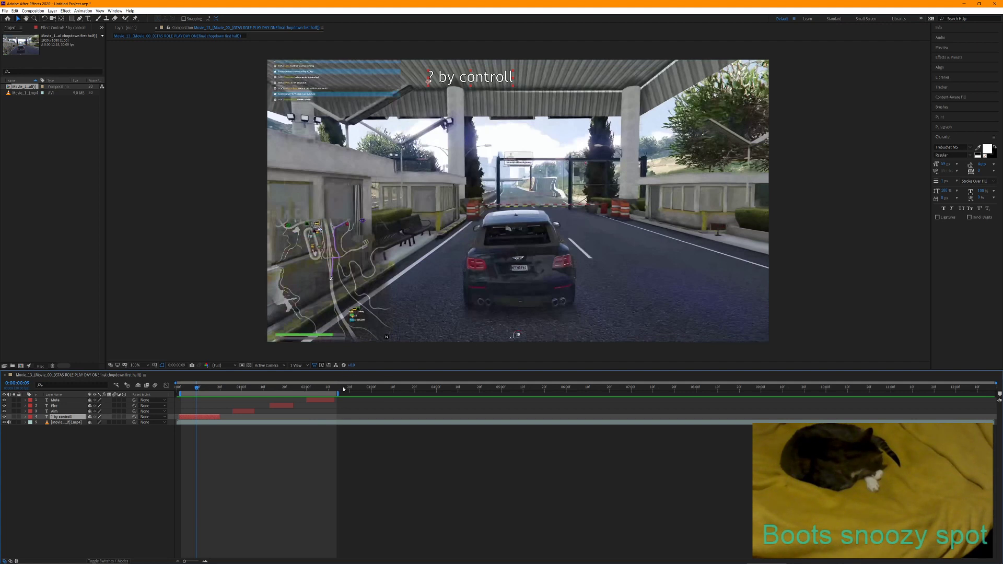
Extend the work area to the end of the composition and play back the retimed captions
drag(338, 394, 994, 394)
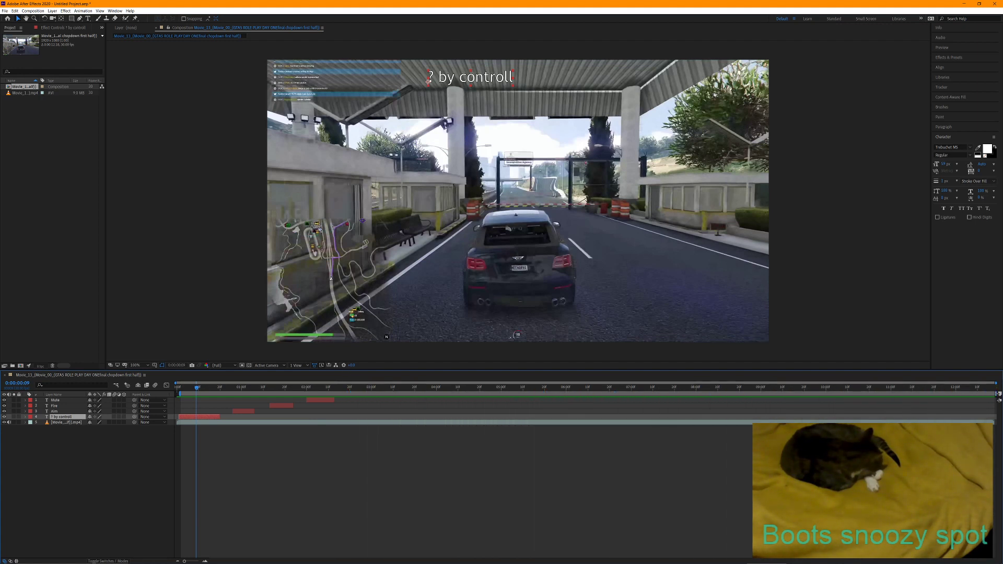
key(space)
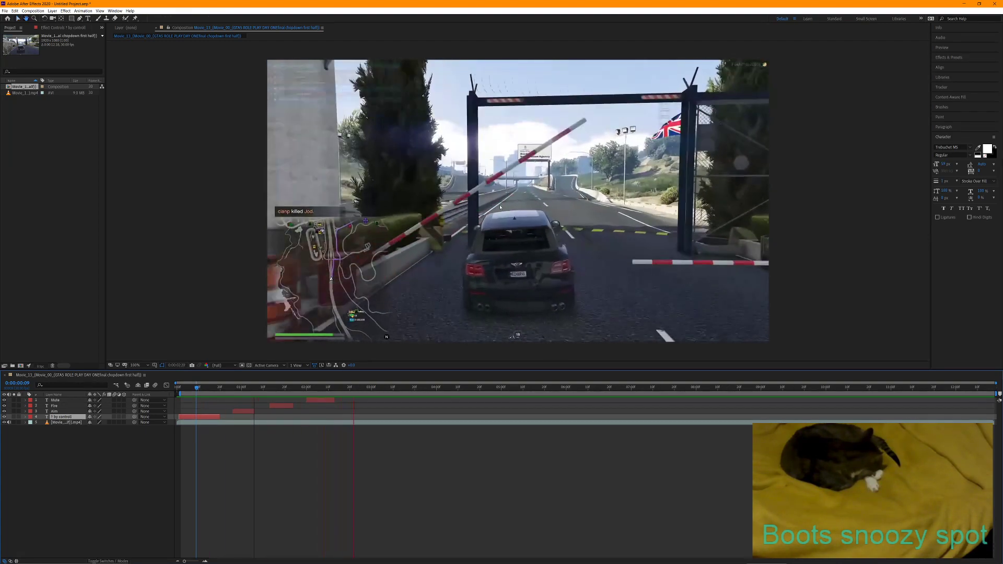
key(space)
key(space)
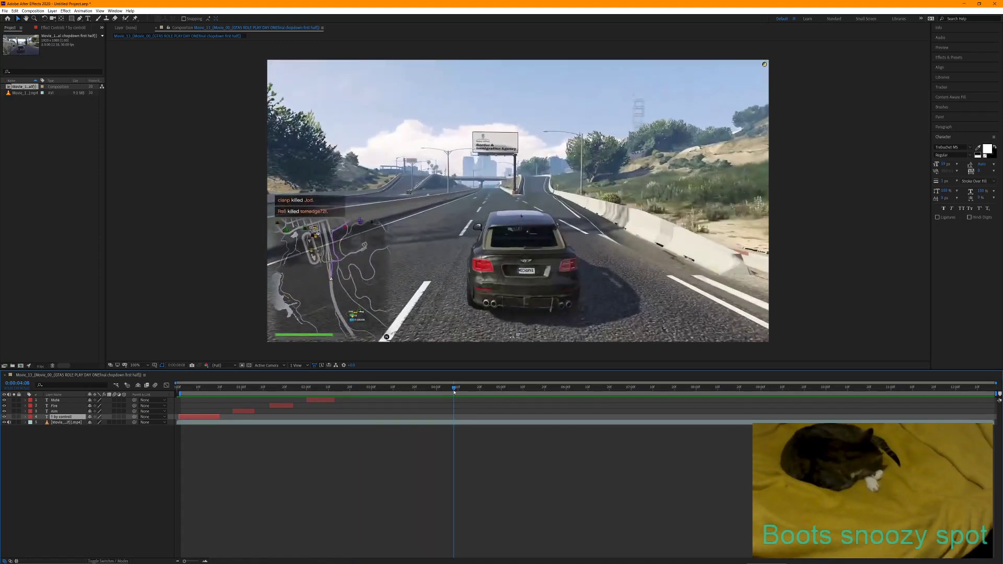
Create a position motion track on the gameplay video layer, starting from the first frame
drag(454, 392, 177, 407)
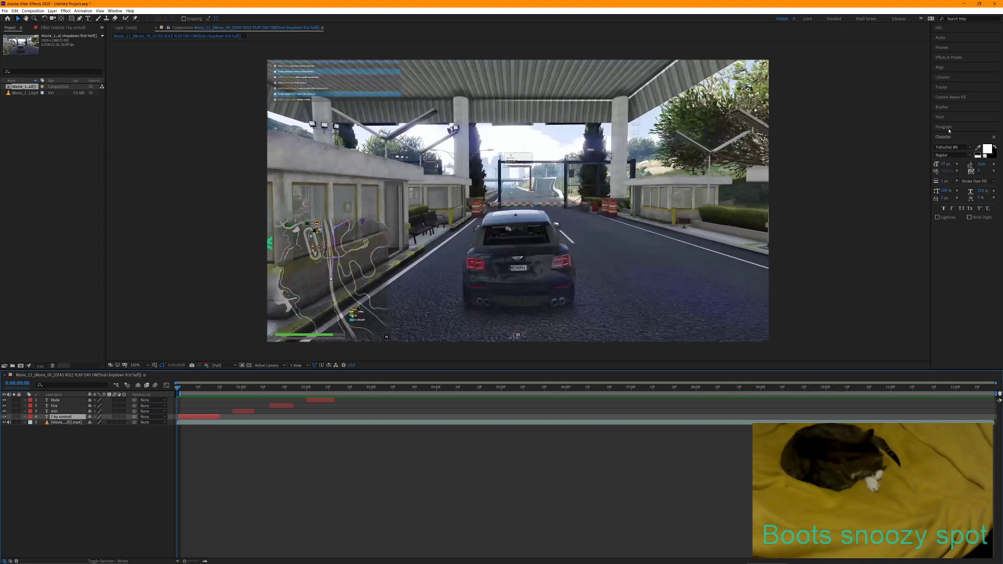
click(941, 87)
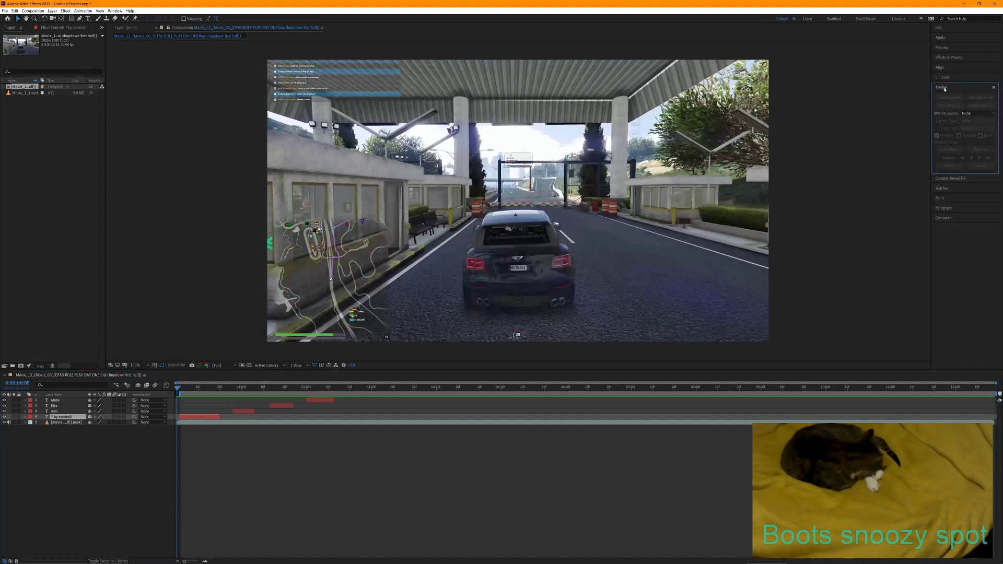
click(977, 113)
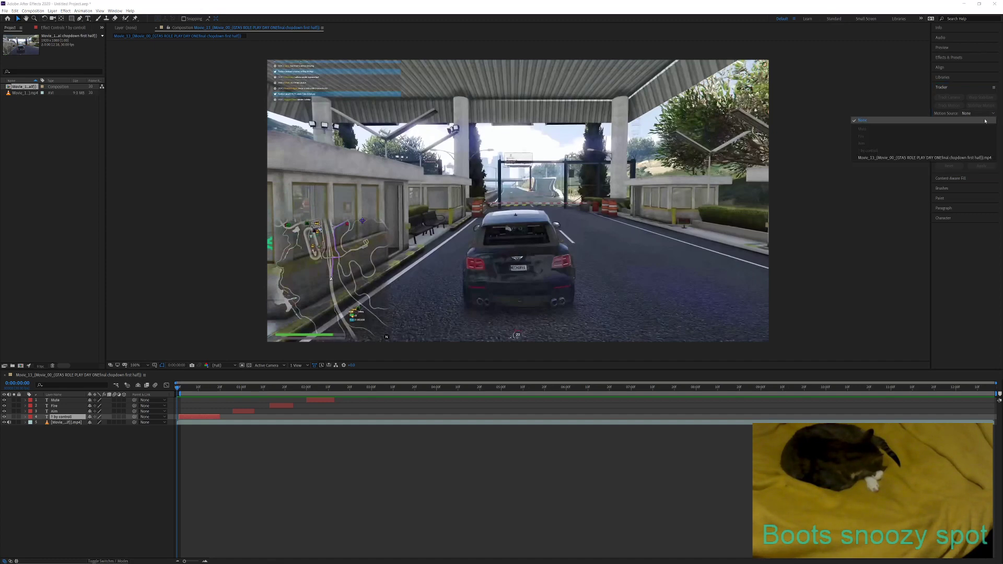
click(919, 160)
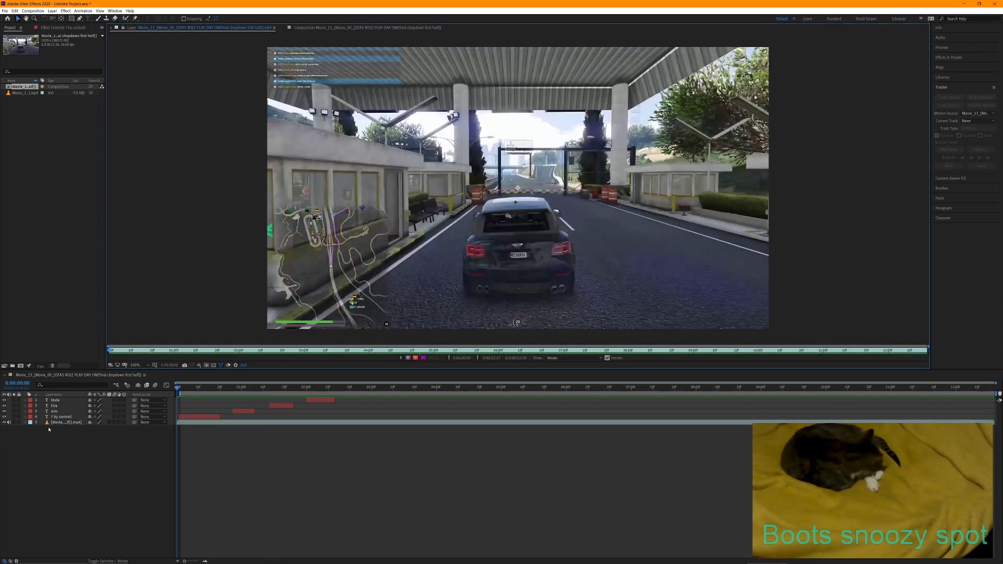
click(58, 422)
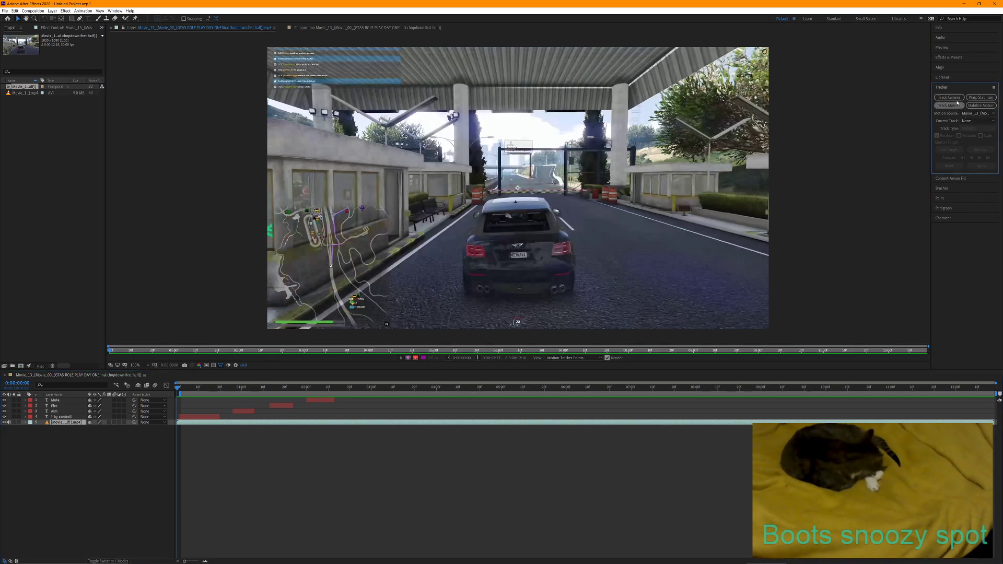
click(949, 106)
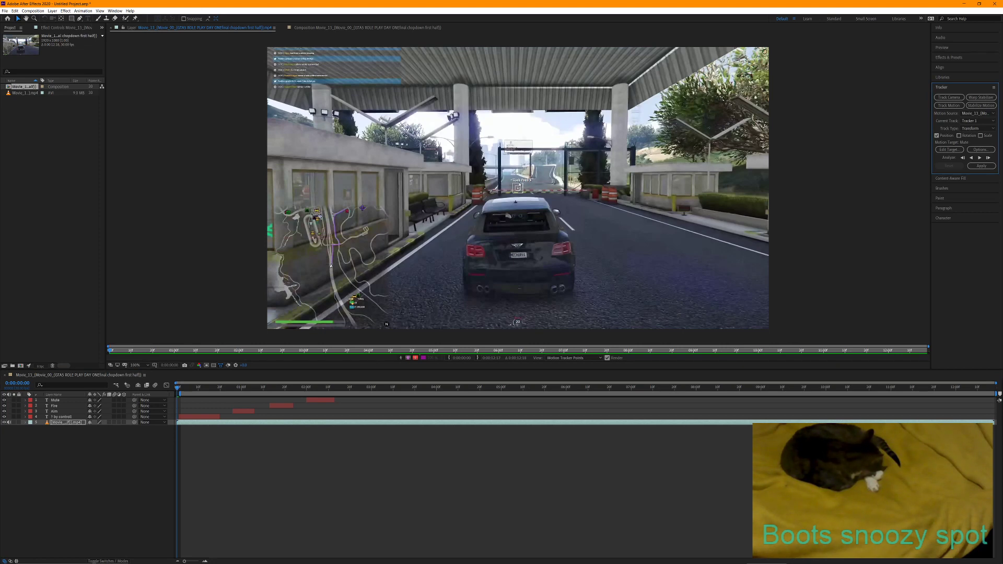
Place the track point on the billboard behind the gate and widen its search and feature regions around the sign's upper part
scroll(521, 184, up, 4)
scroll(572, 128, down, 2)
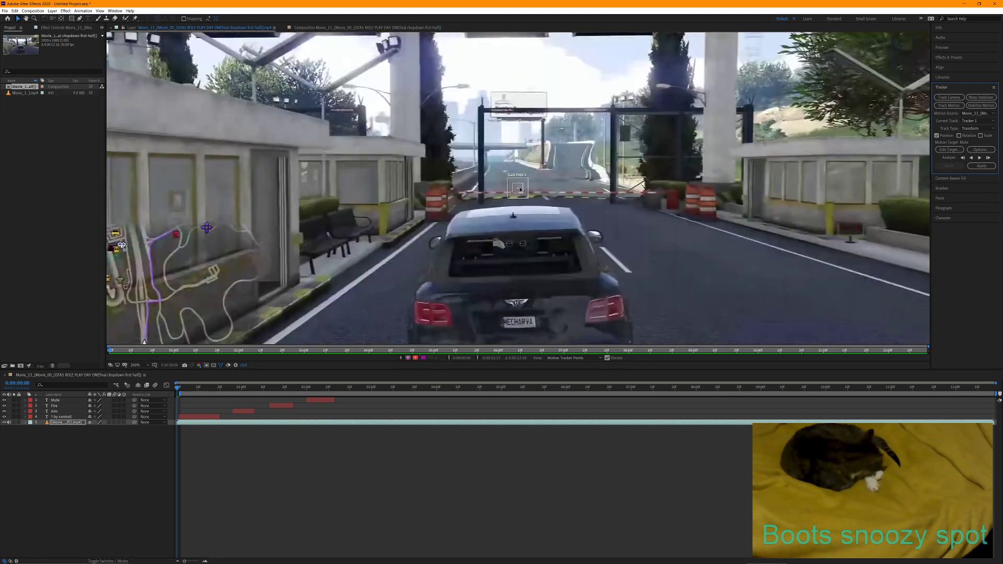
drag(520, 182, 533, 96)
scroll(530, 105, up, 2)
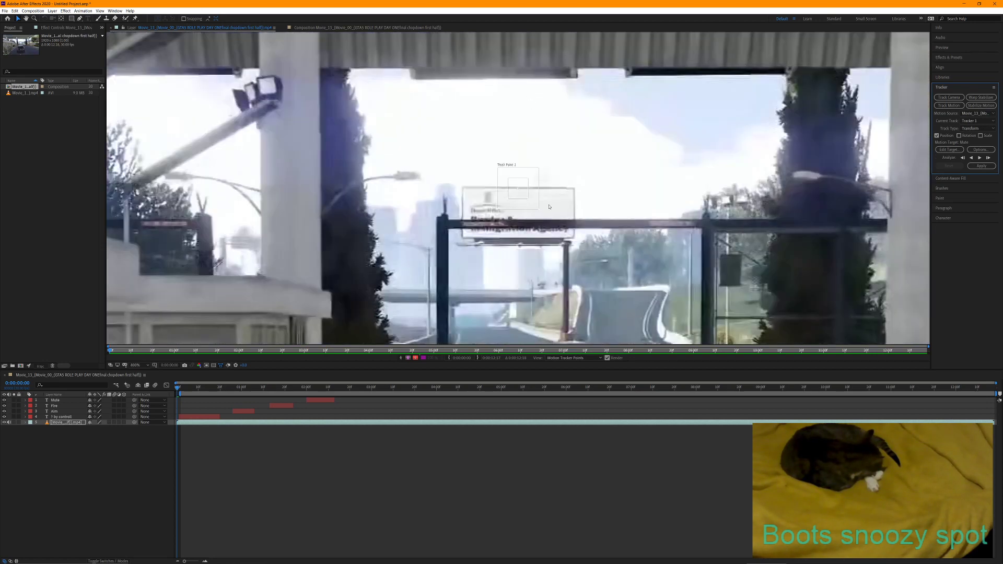
drag(540, 211, 637, 218)
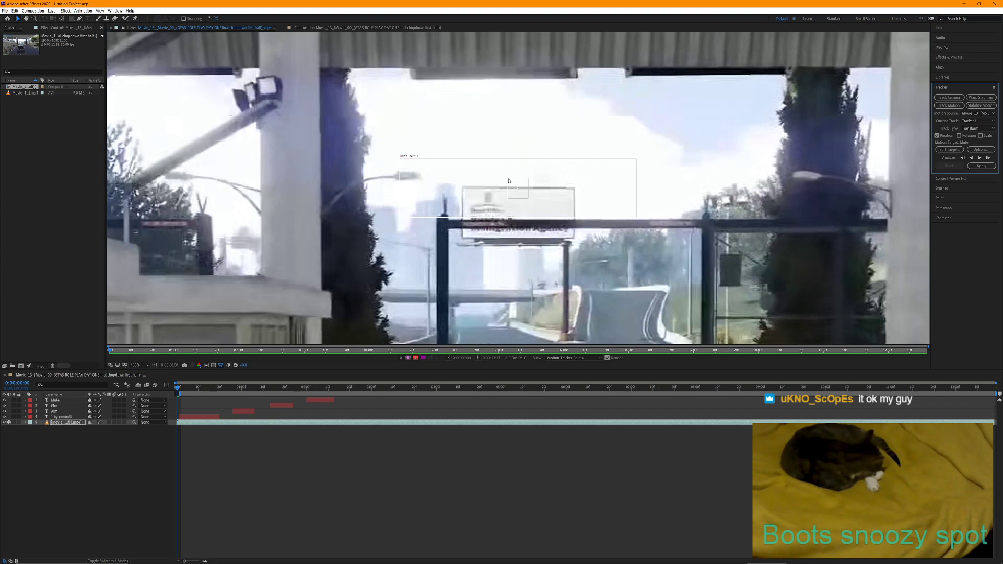
drag(509, 180, 585, 204)
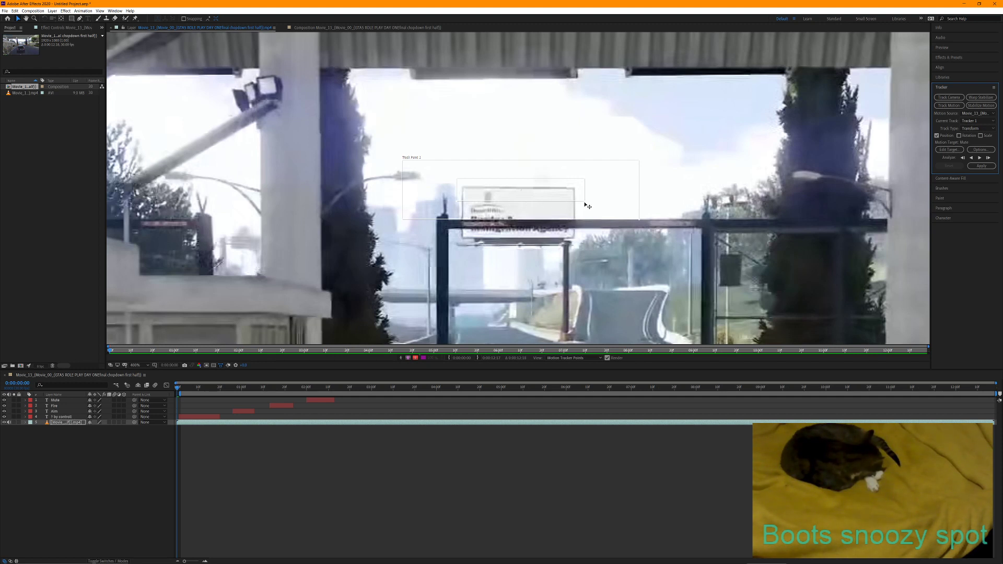
drag(585, 203, 582, 206)
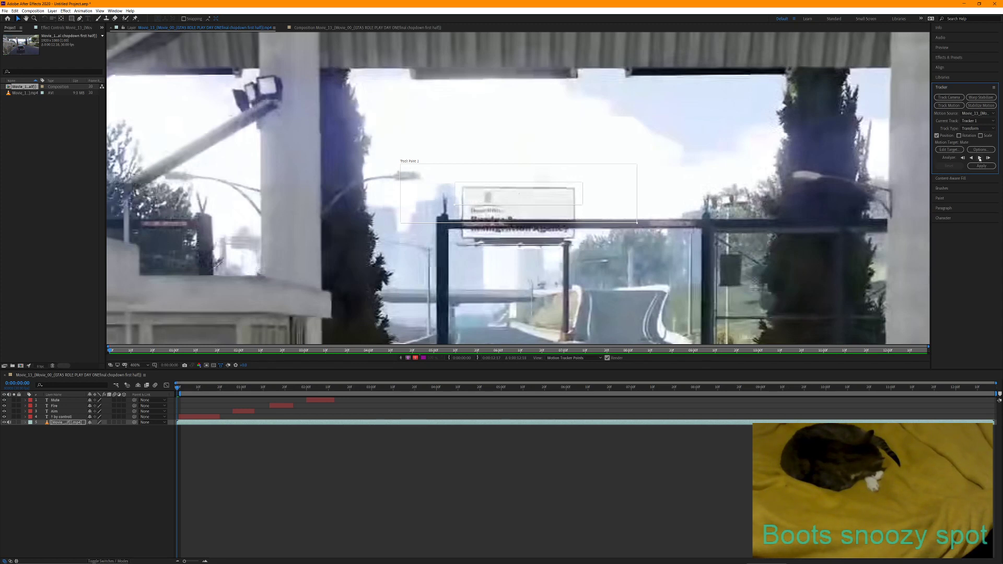
Analyze the billboard track forward from the first frame and stop it at about 0:00:01:02
scroll(725, 232, down, 2)
scroll(724, 233, up, 2)
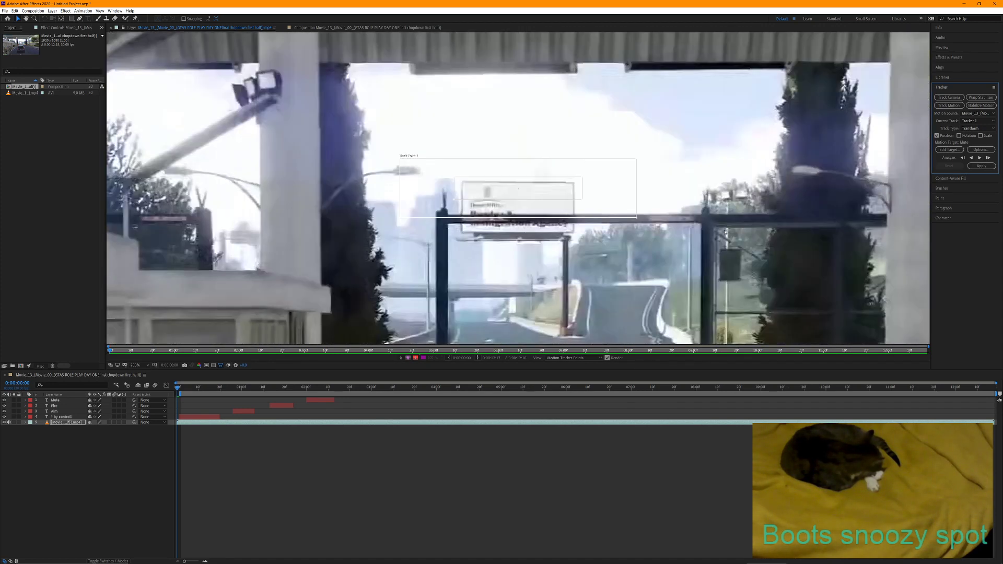
scroll(724, 232, down, 2)
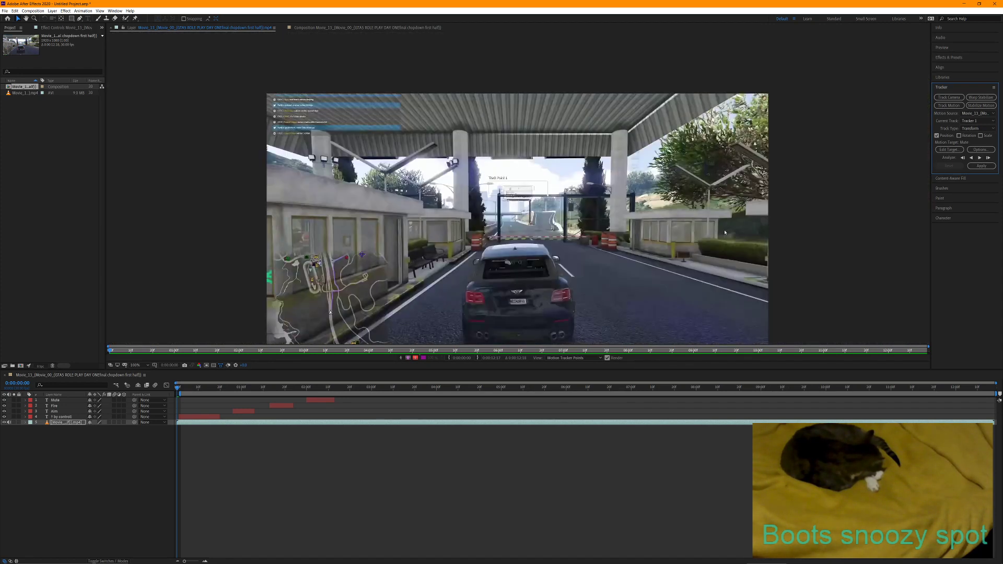
click(979, 158)
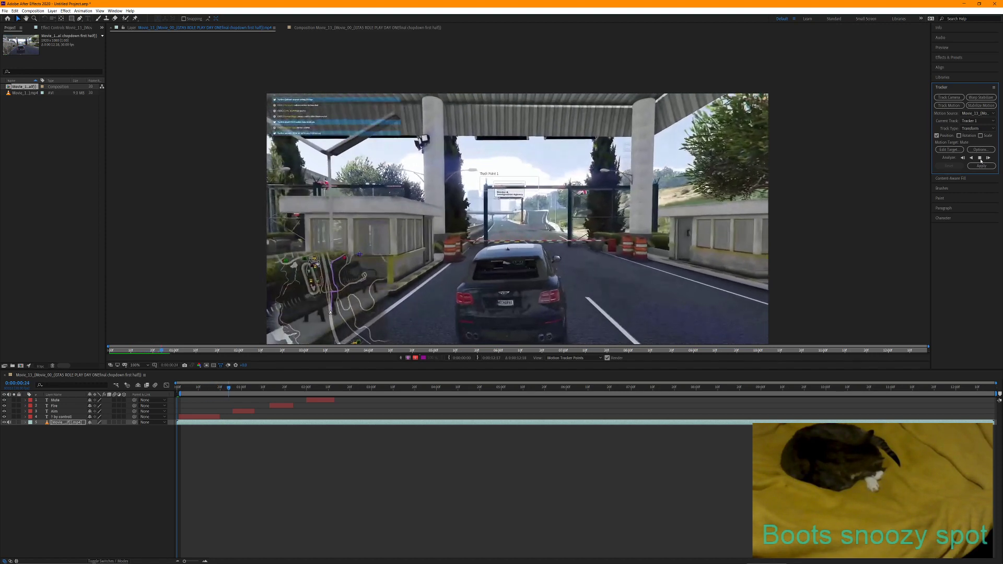
click(980, 158)
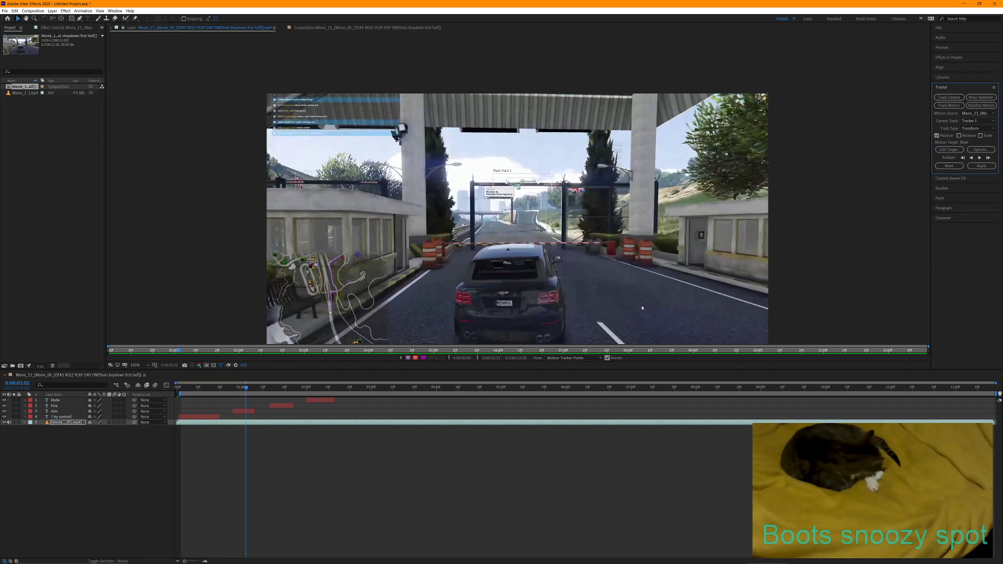
Go back to frame 22 and examine the tracked motion path around the Border & Immigration Agency billboard
click(947, 48)
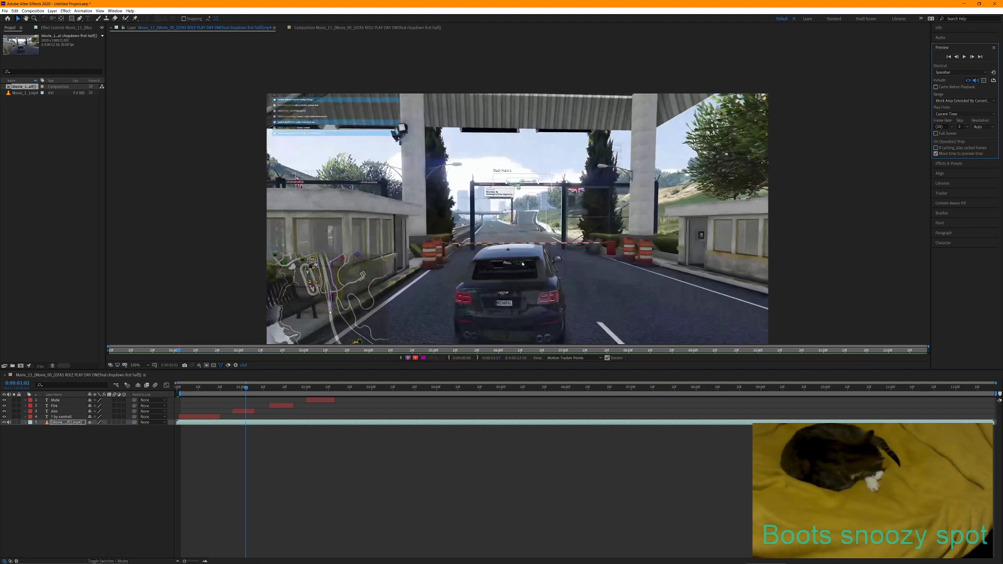
click(246, 389)
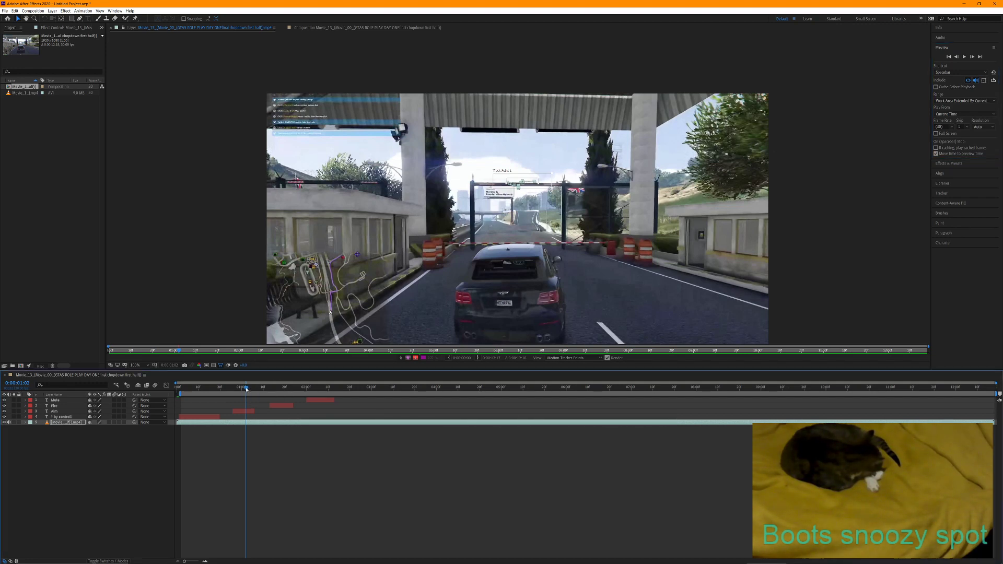
drag(246, 389, 224, 391)
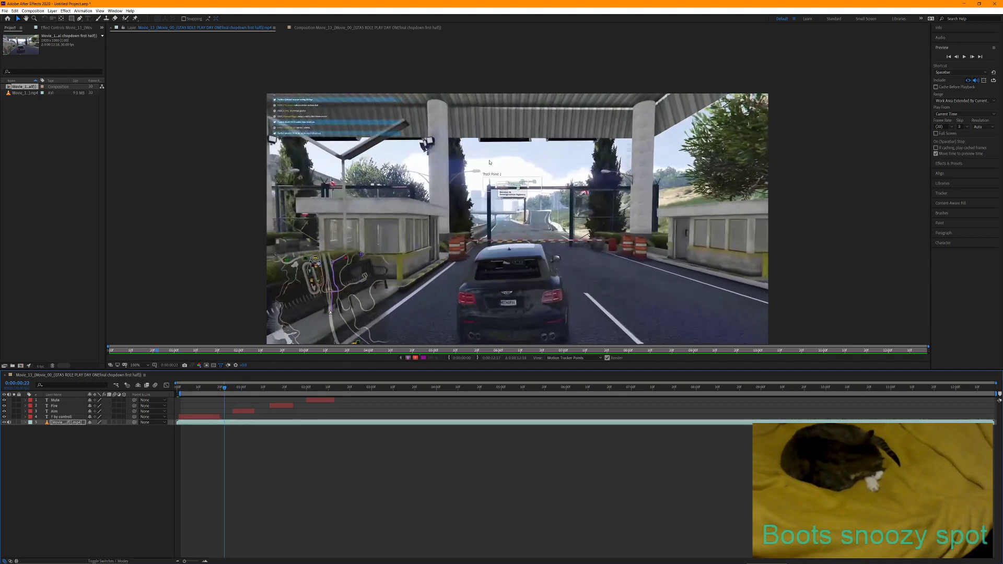
scroll(490, 162, up, 5)
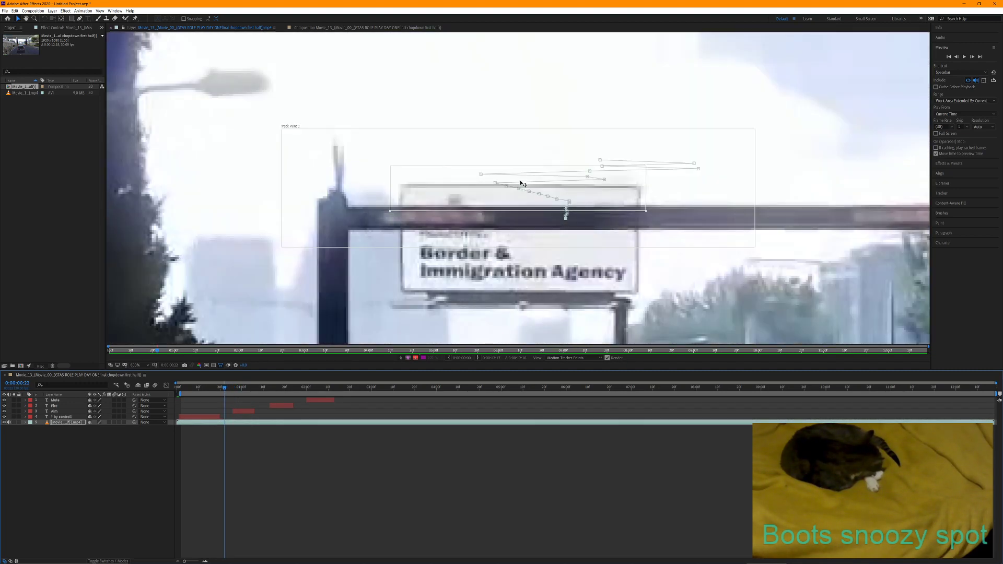
scroll(521, 183, down, 1)
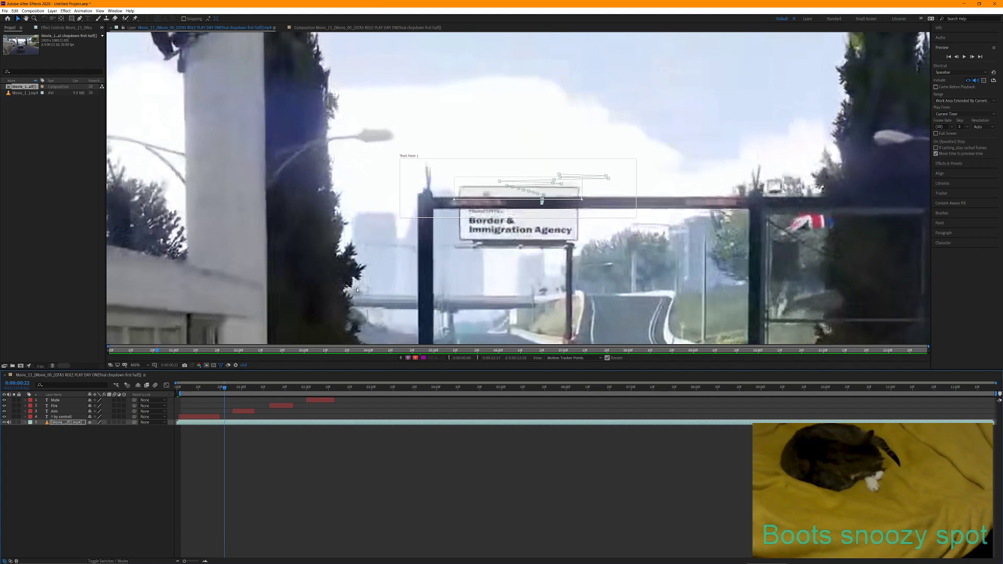
At the first frame, enlarge the track regions to enclose the whole billboard, lower them slightly, and analyze forward to about 0:00:02:25
drag(225, 390, 178, 389)
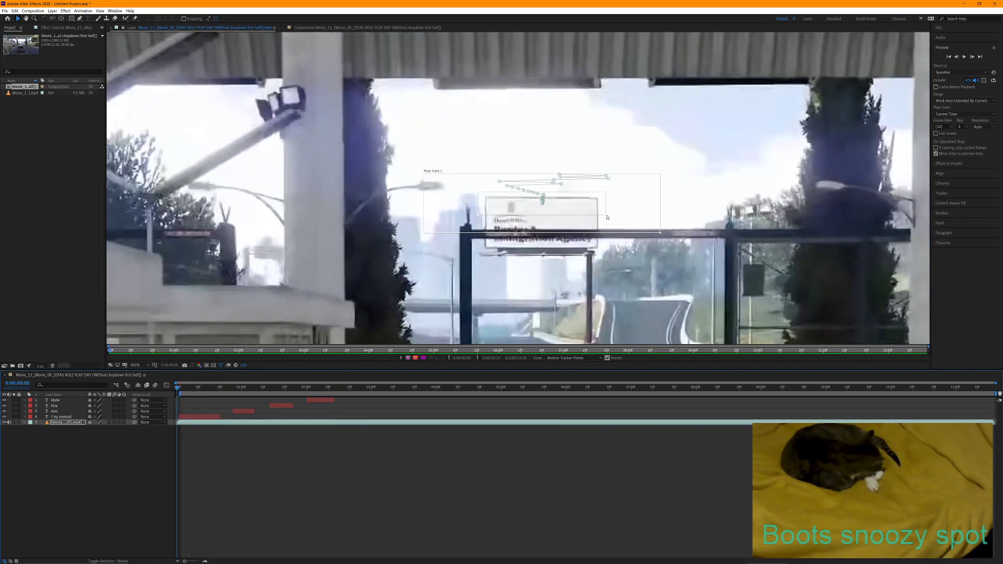
drag(606, 216, 615, 253)
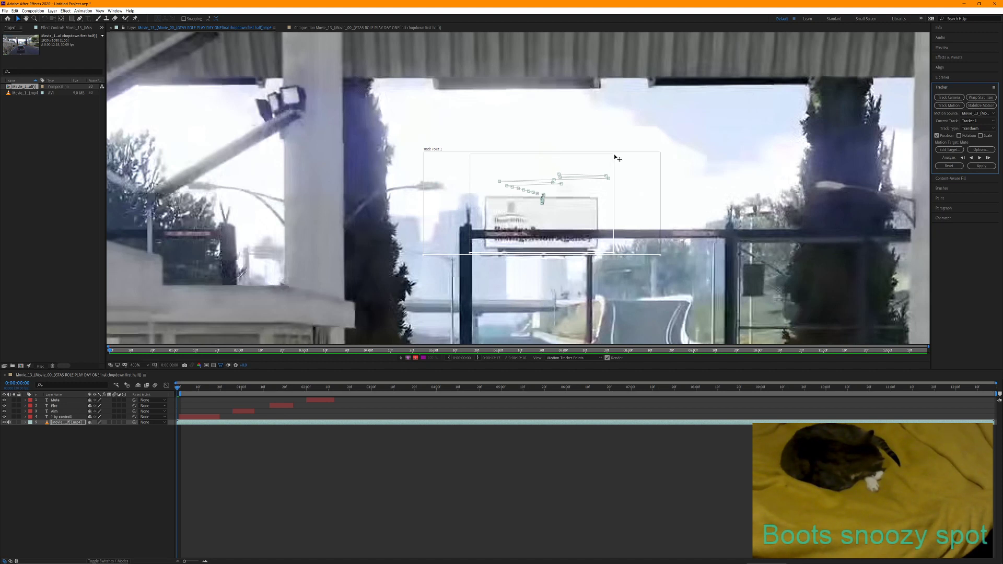
drag(614, 157, 614, 168)
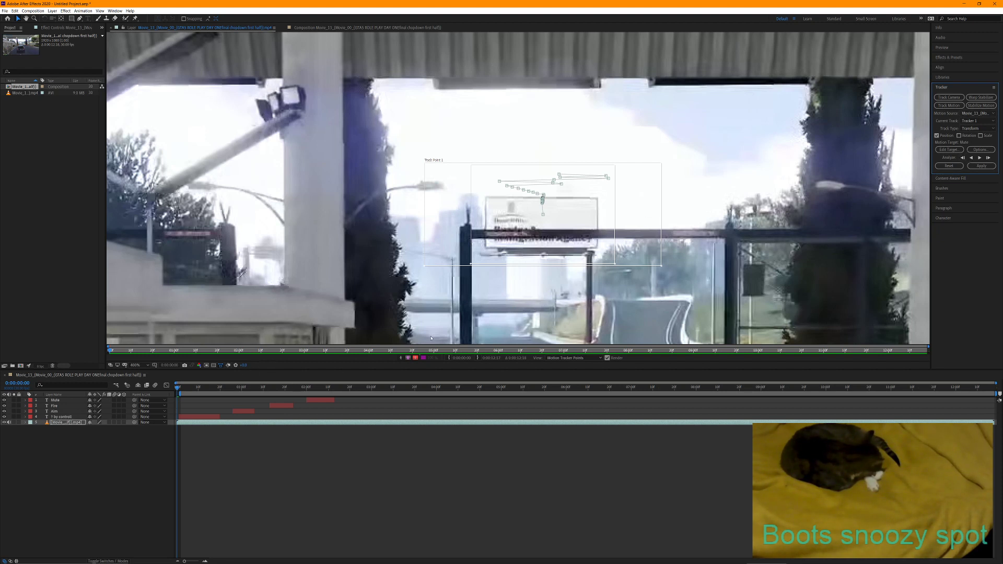
click(979, 160)
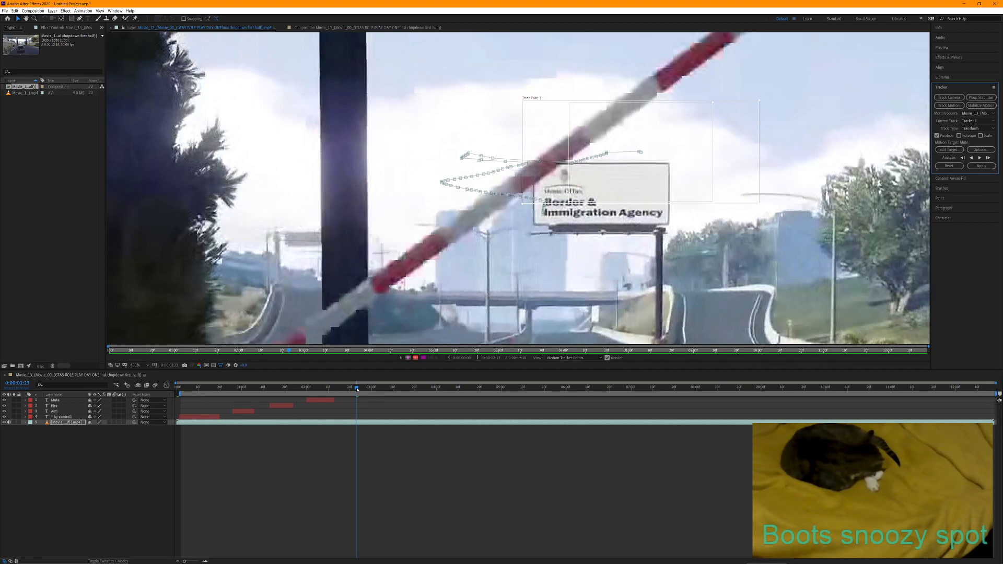
Return to frame 18, analyze one frame forward, and shift the track regions slightly down onto the billboard at frame 19
drag(357, 389, 215, 407)
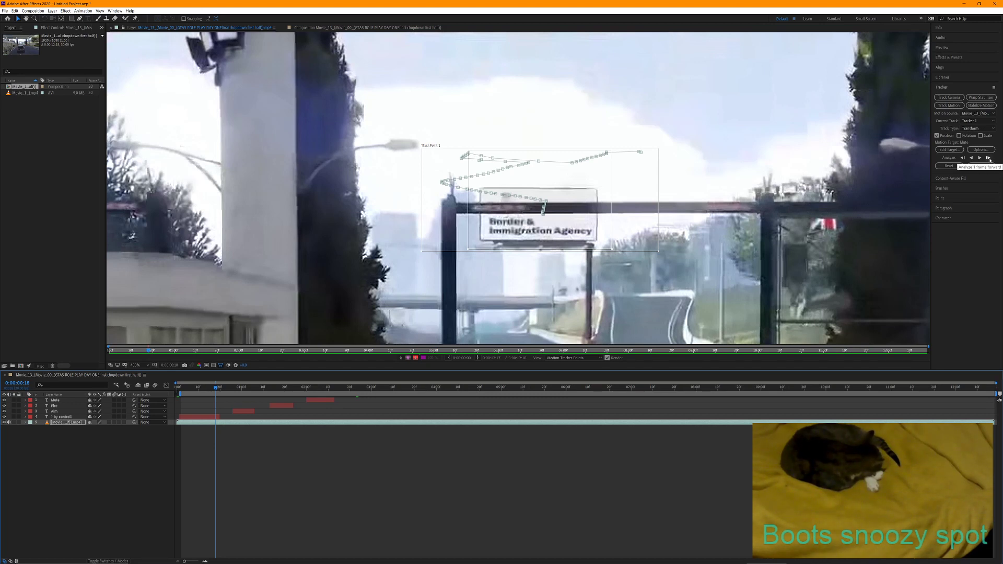
click(988, 158)
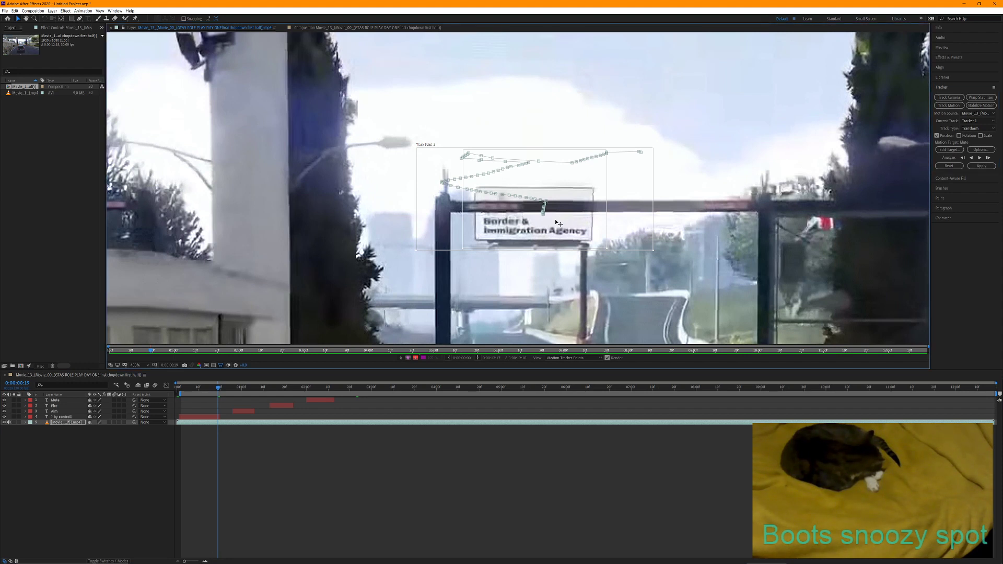
drag(559, 223, 554, 226)
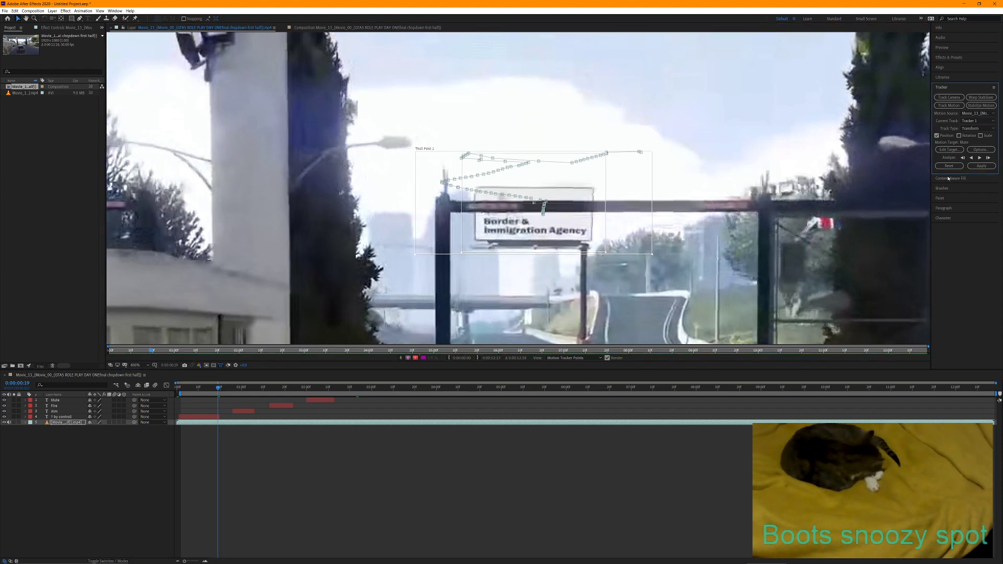
Re-analyze the billboard track one frame at a time from frame 19 to frame 27
click(988, 158)
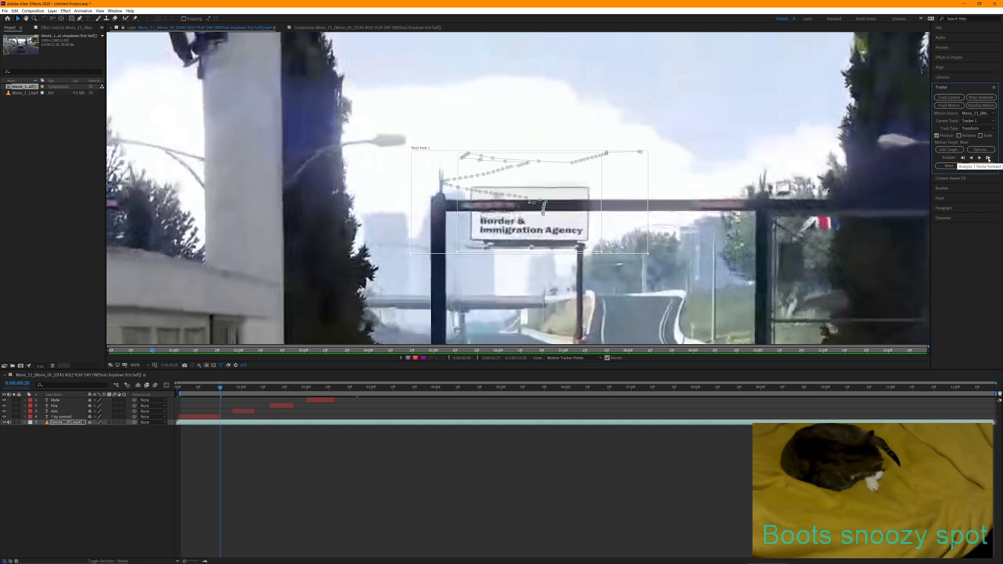
click(988, 157)
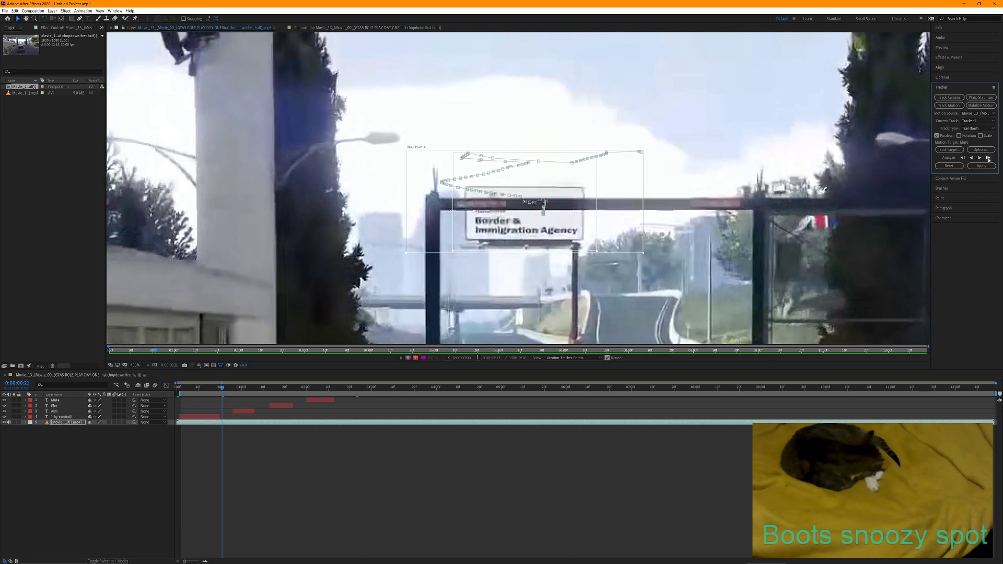
click(988, 158)
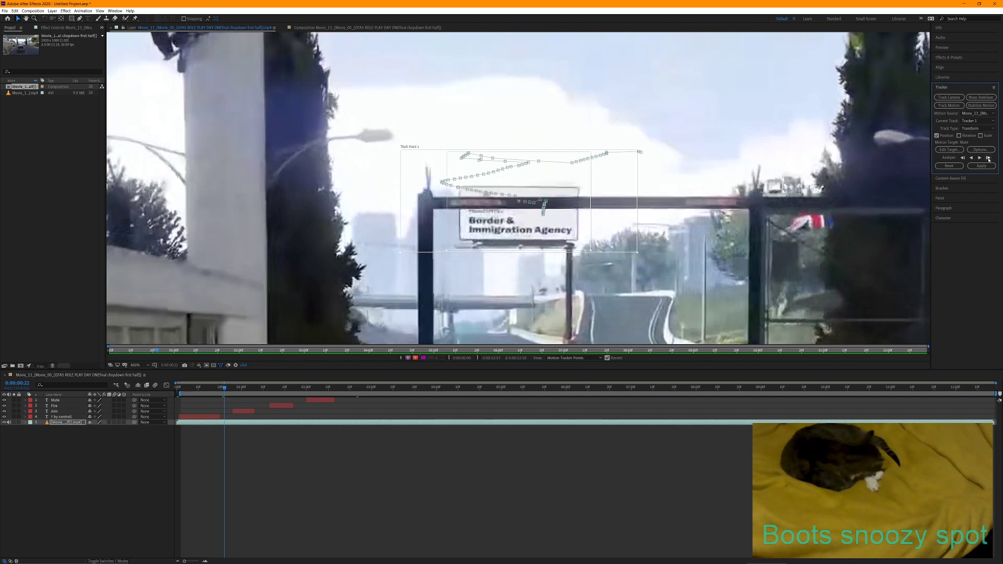
click(988, 158)
click(988, 158)
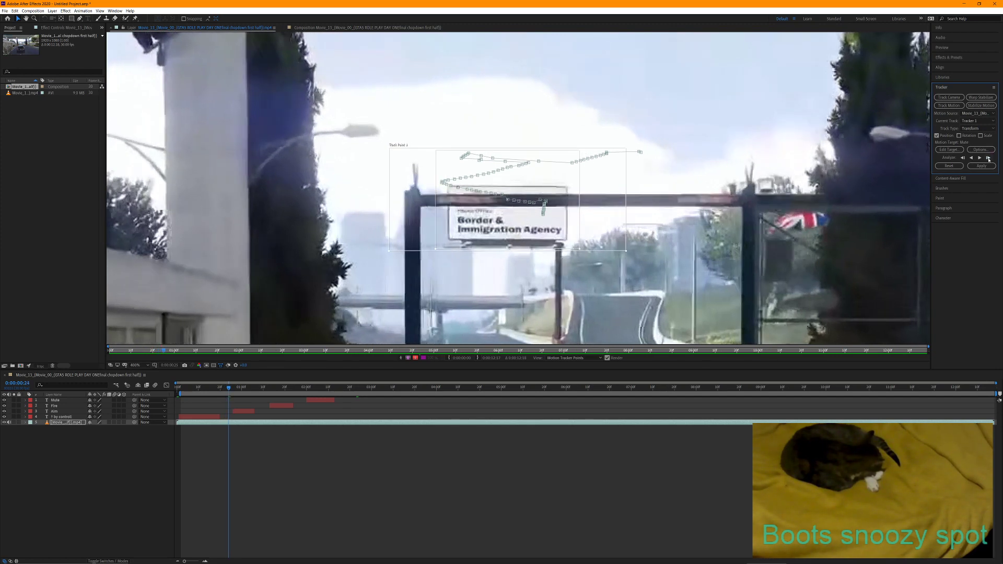
click(988, 158)
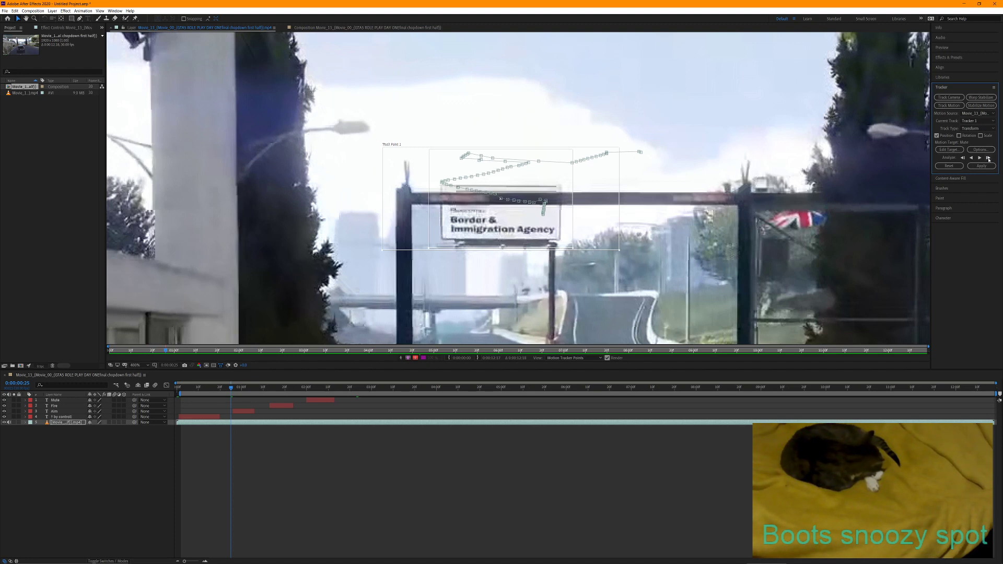
click(988, 158)
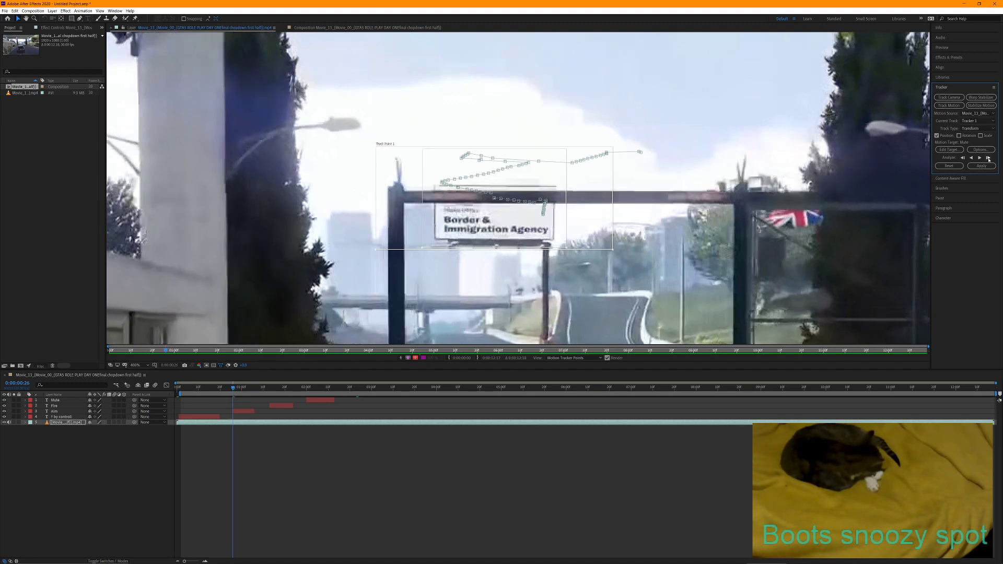
click(988, 157)
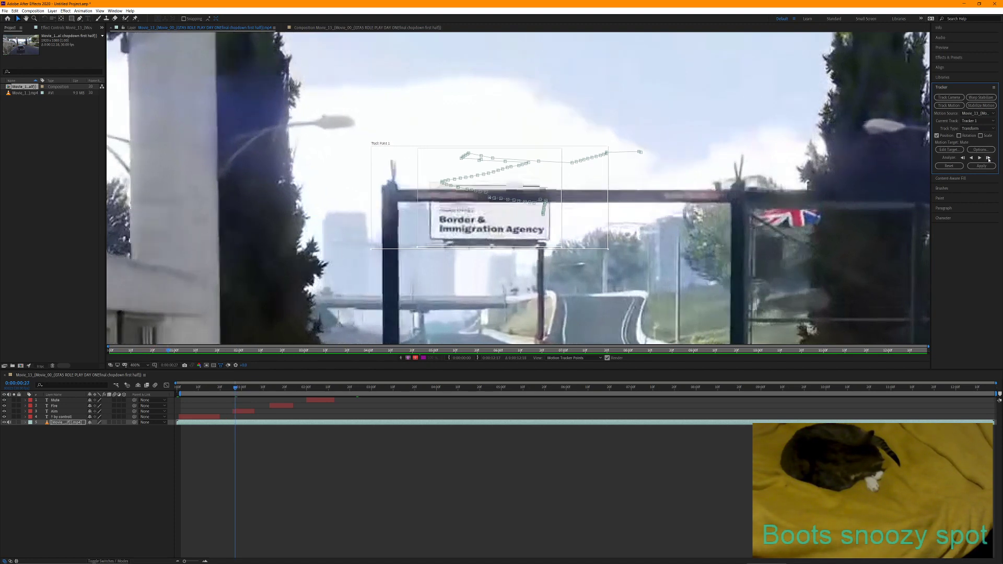
Lower the track regions back onto the billboard at frame 27, and analyze frame by frame to 0:00:01:03
drag(487, 219, 486, 226)
click(987, 179)
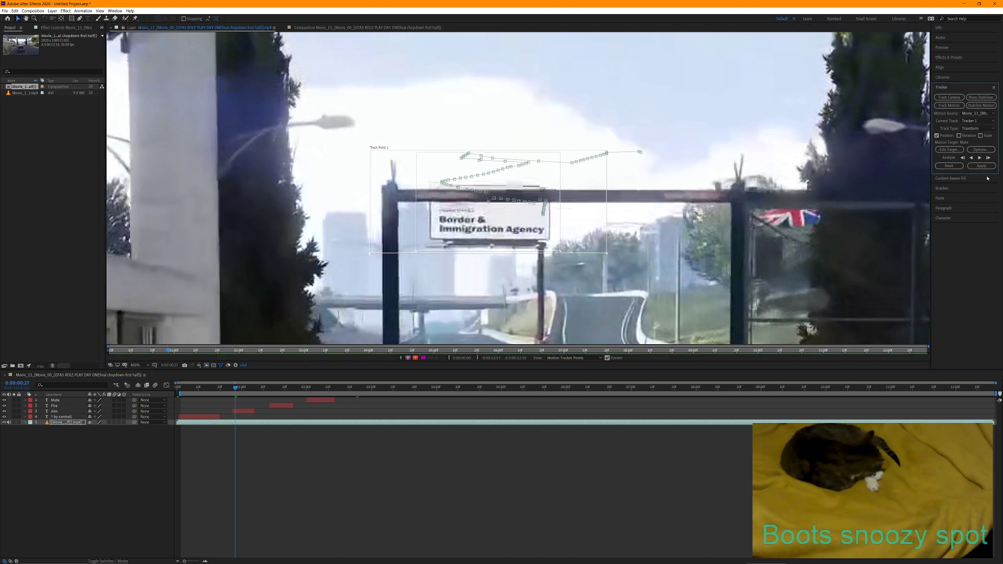
click(988, 158)
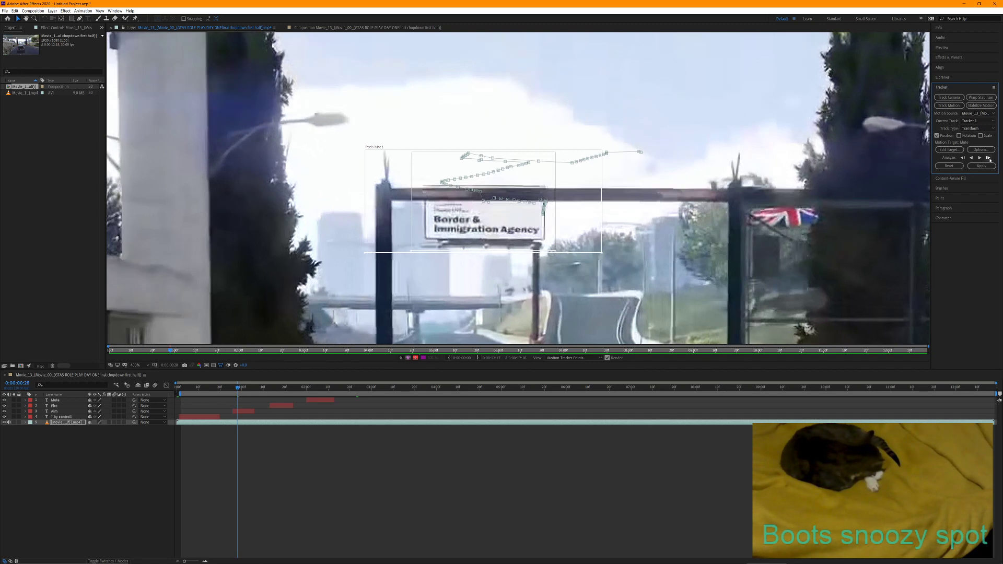
click(987, 157)
click(987, 158)
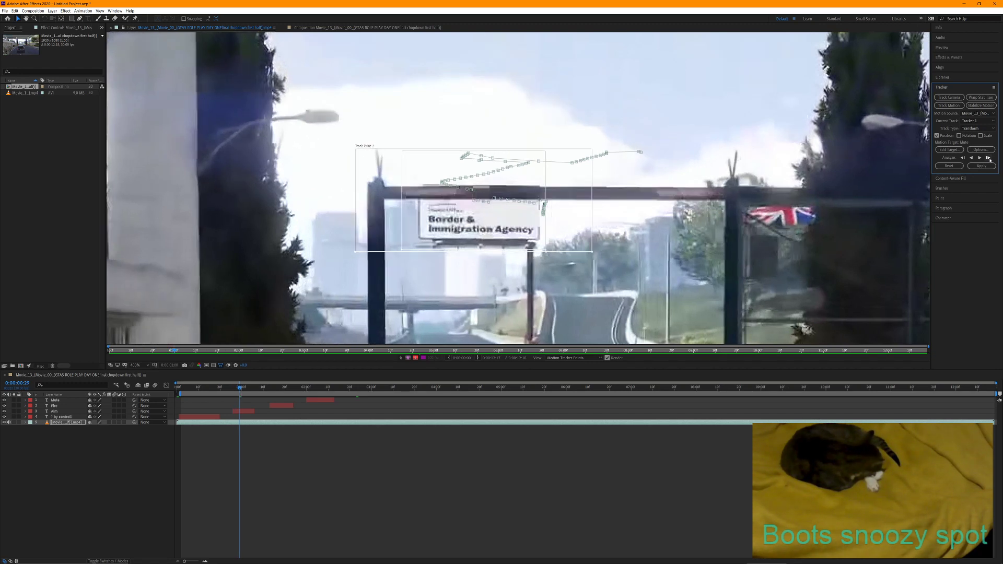
click(987, 157)
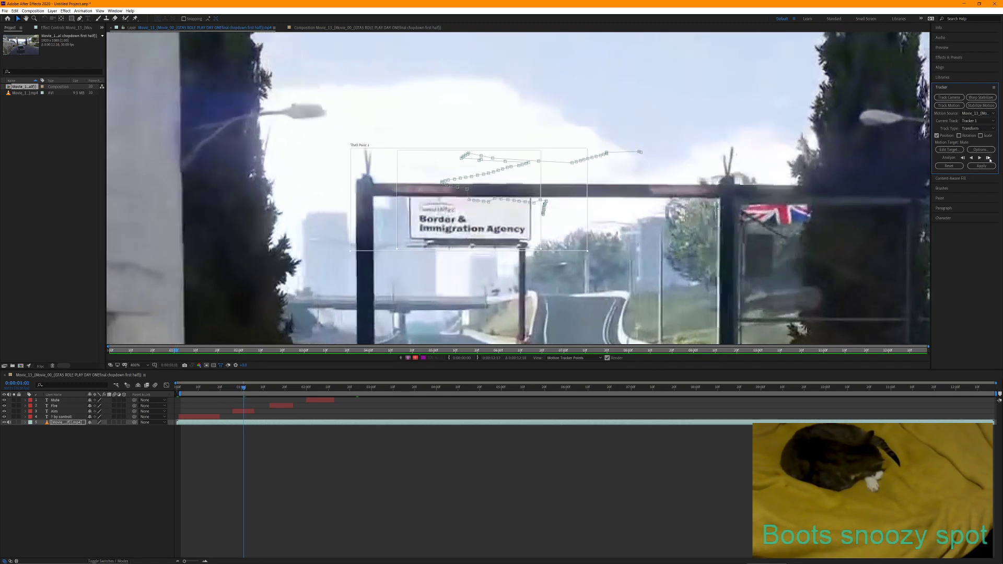
click(988, 158)
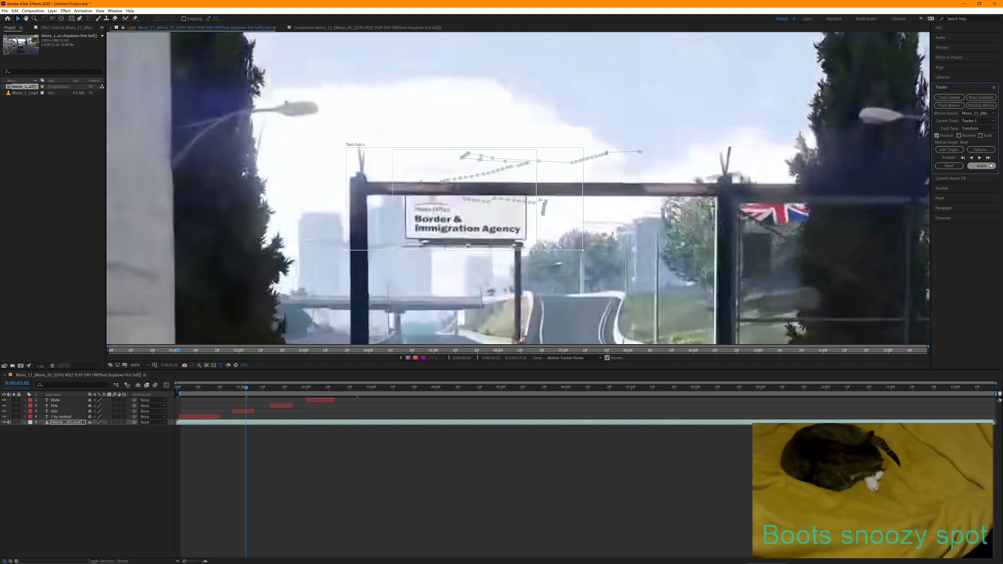
click(988, 157)
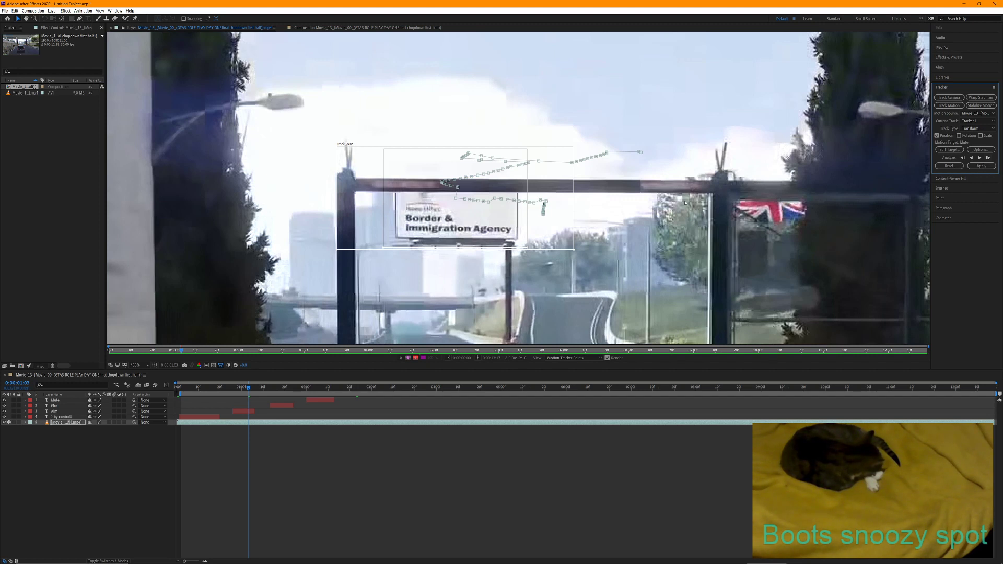
Realign the track regions with the billboard at 0:00:01:03, and analyze frame by frame to 0:00:01:08
drag(454, 225, 453, 227)
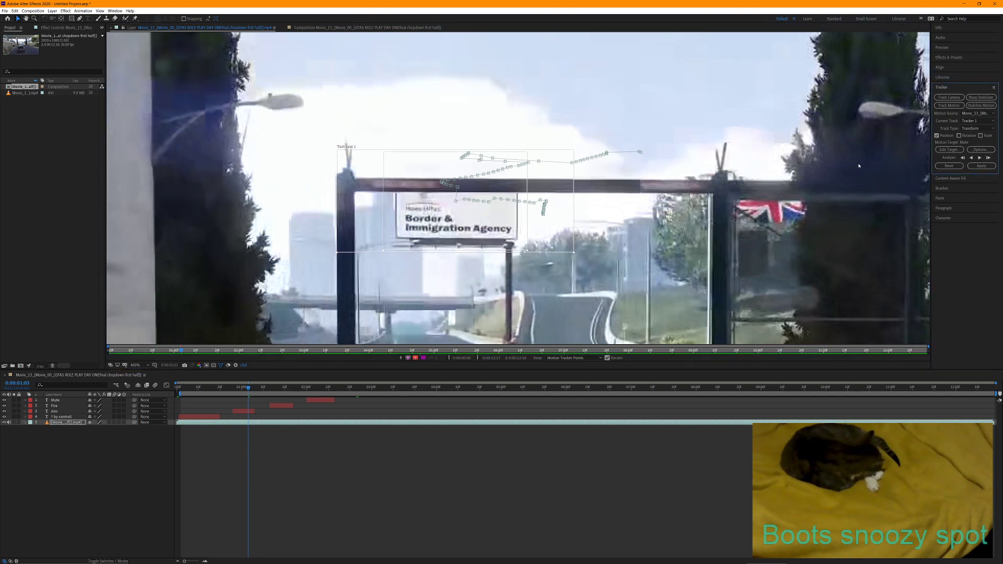
click(988, 158)
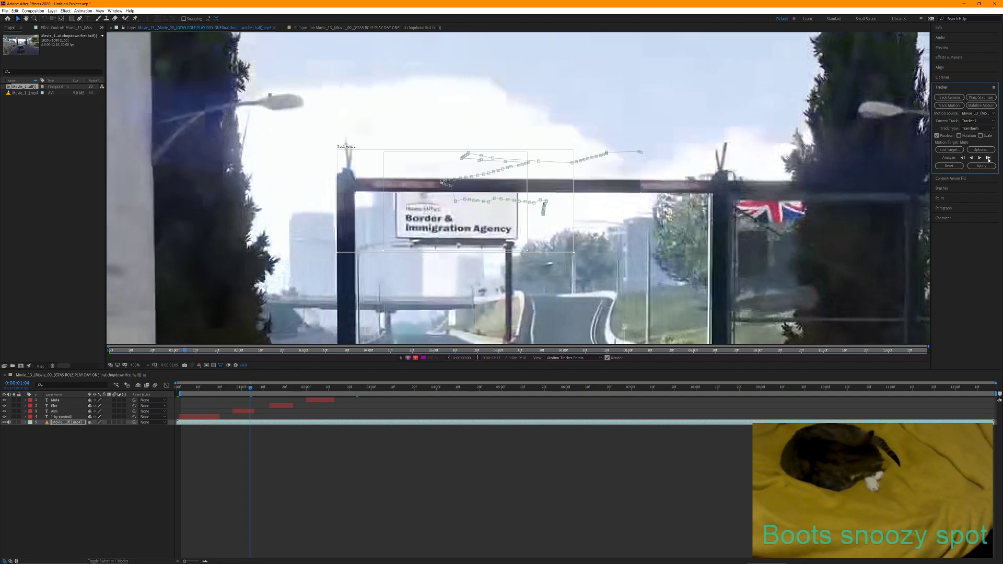
click(988, 157)
click(987, 157)
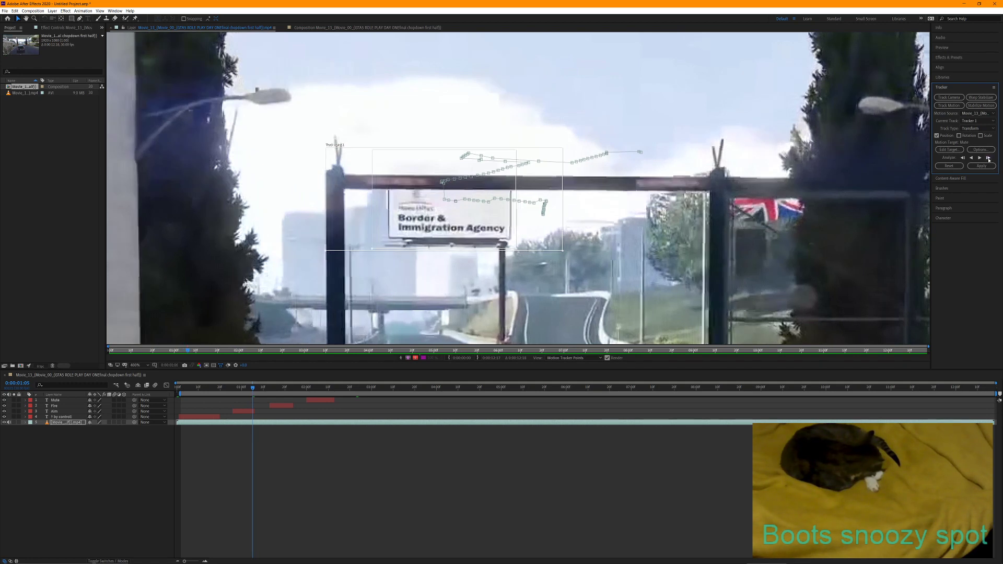
click(988, 158)
click(987, 158)
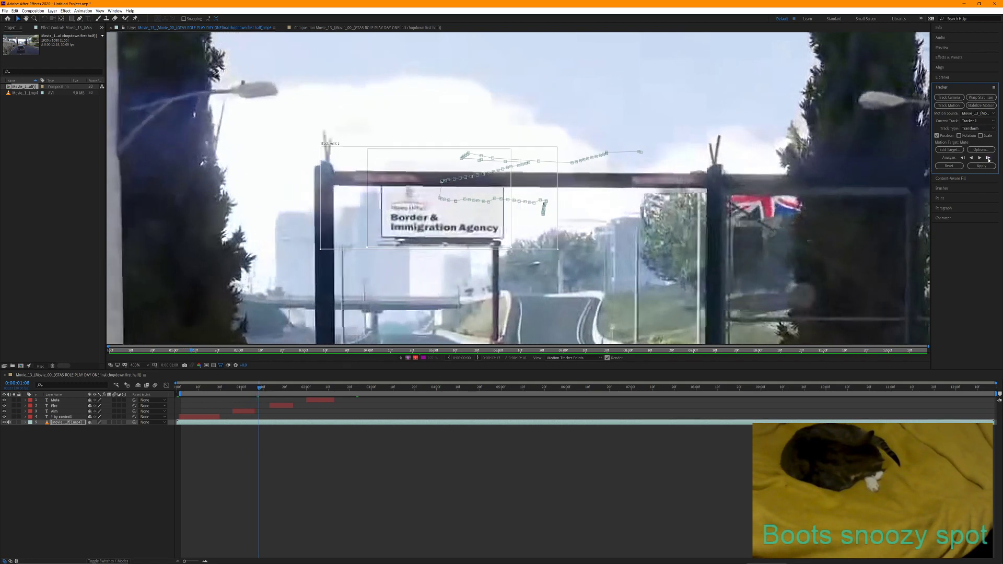
Move the track regions slightly down over the billboard at 0:00:01:08, and analyze frame by frame to 0:00:01:12
drag(442, 212, 442, 215)
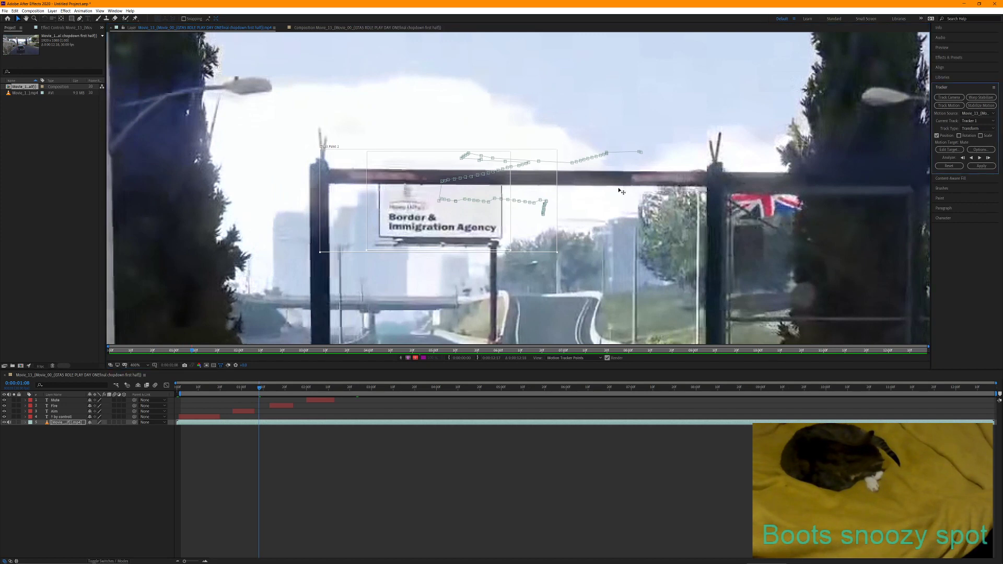
click(987, 159)
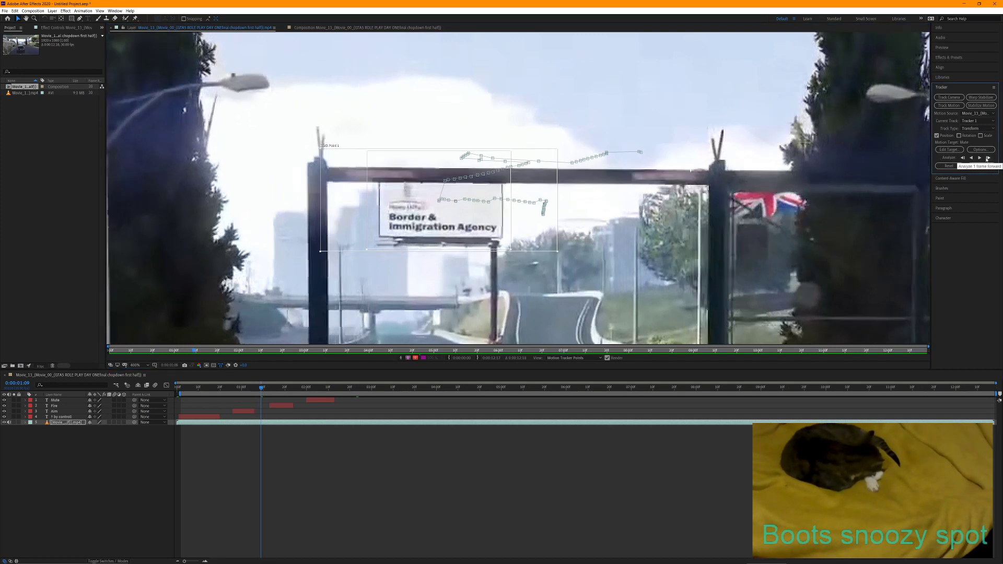
click(987, 158)
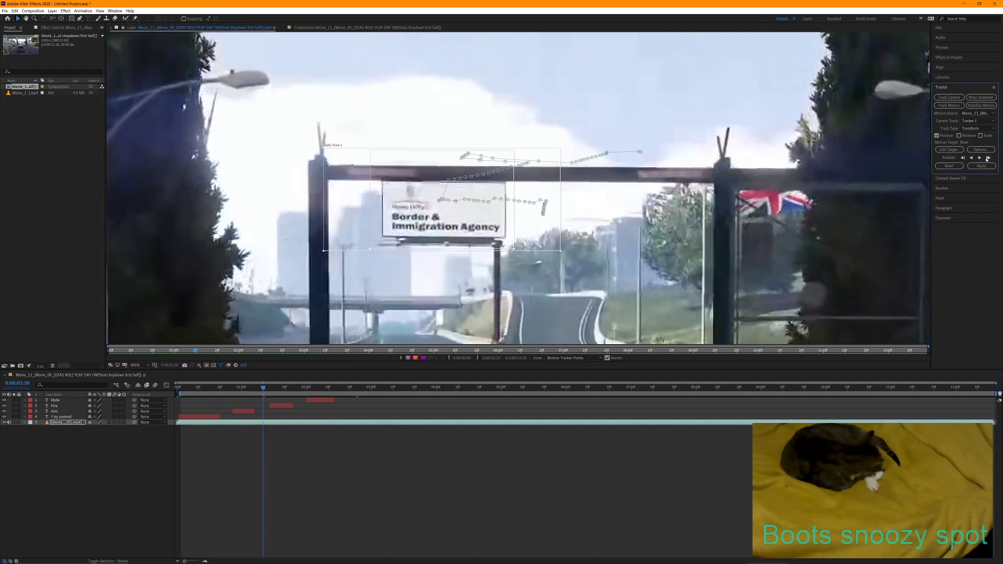
click(987, 158)
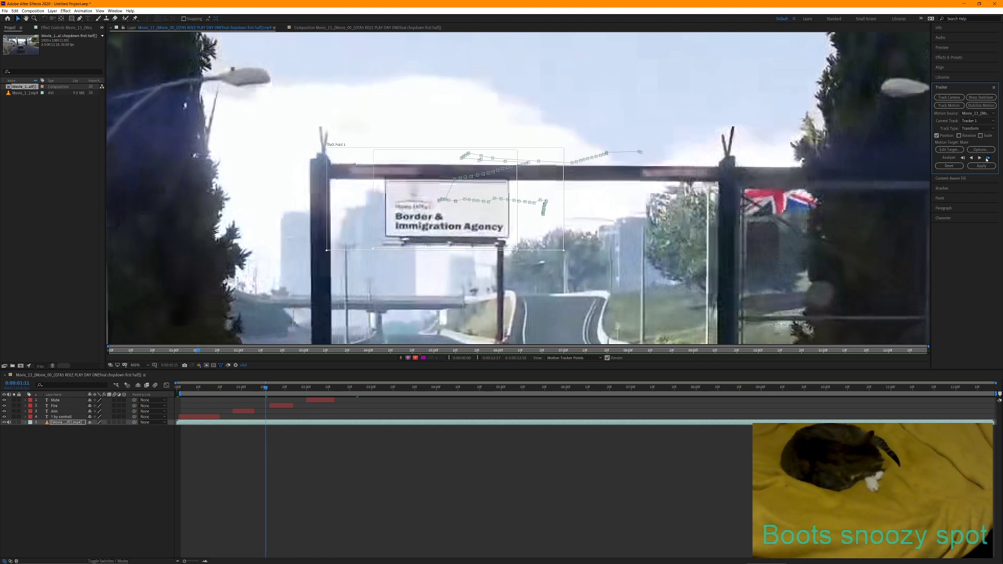
click(987, 159)
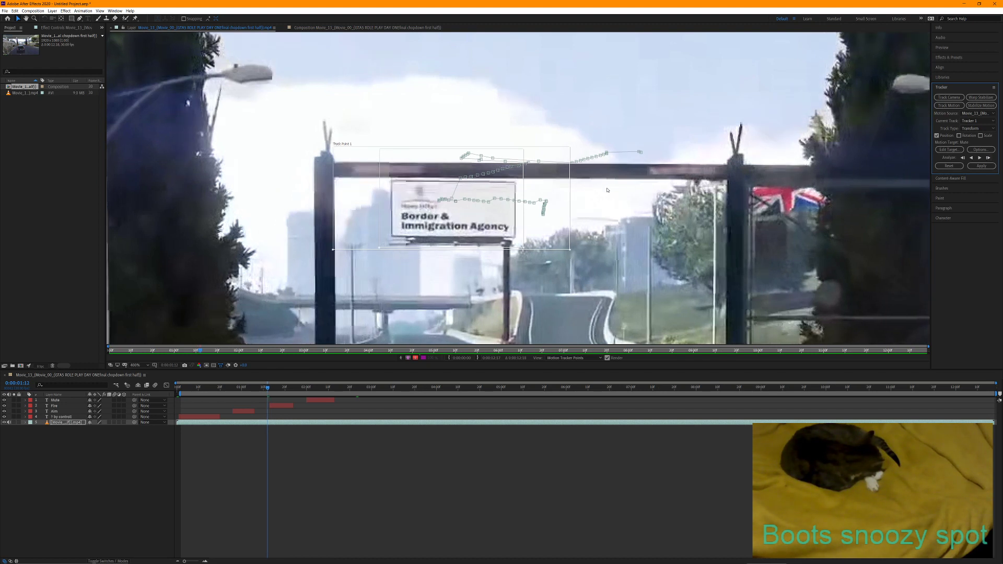
Recenter the track regions on the billboard at 0:00:01:12, analyze frame by frame to 0:00:01:16, and recenter them there
drag(451, 213, 452, 219)
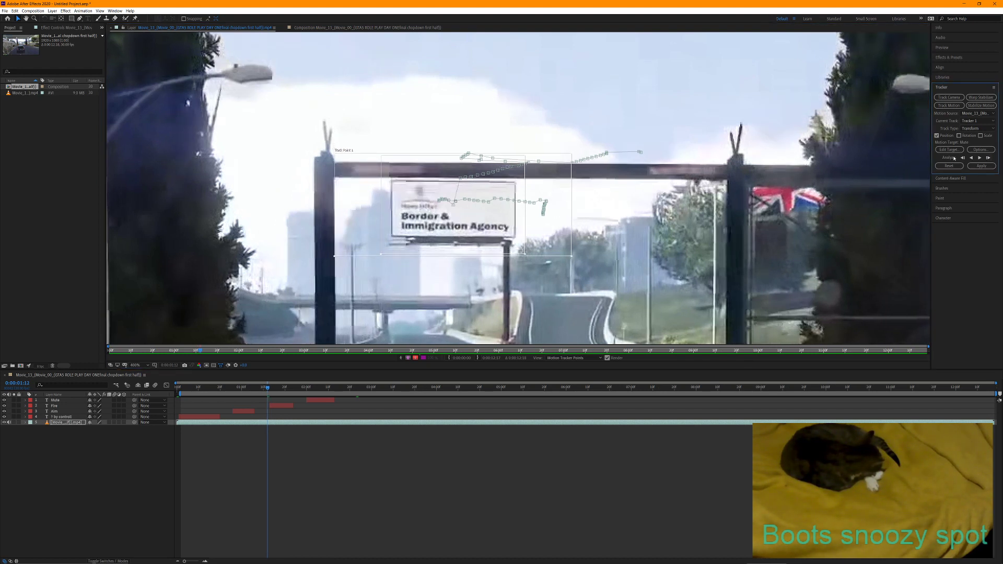
click(987, 158)
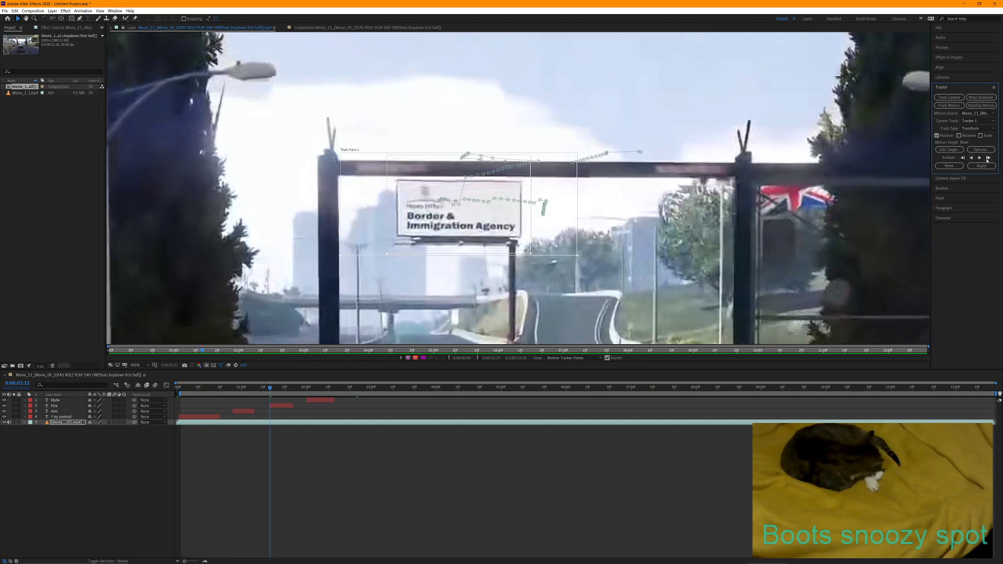
click(987, 159)
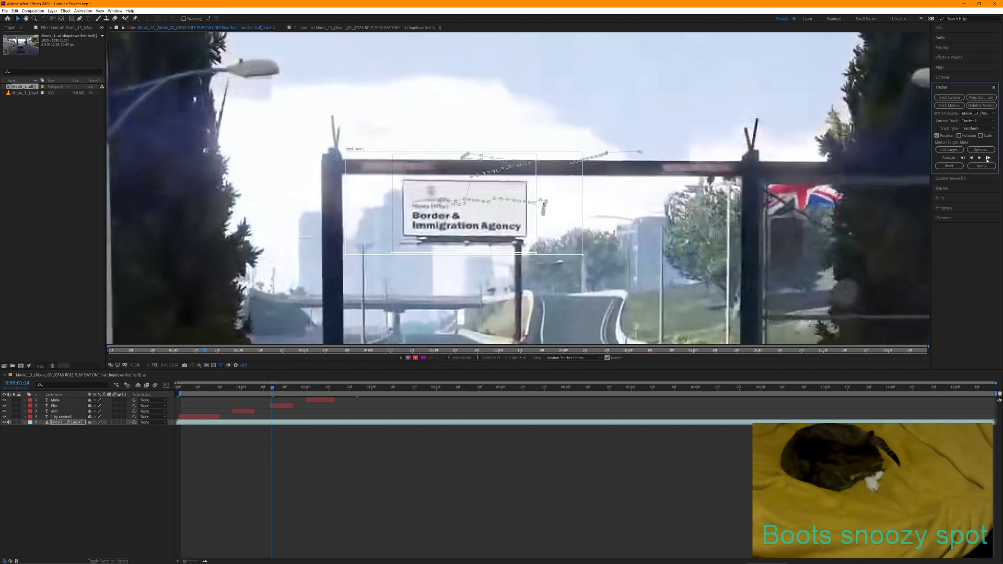
click(987, 158)
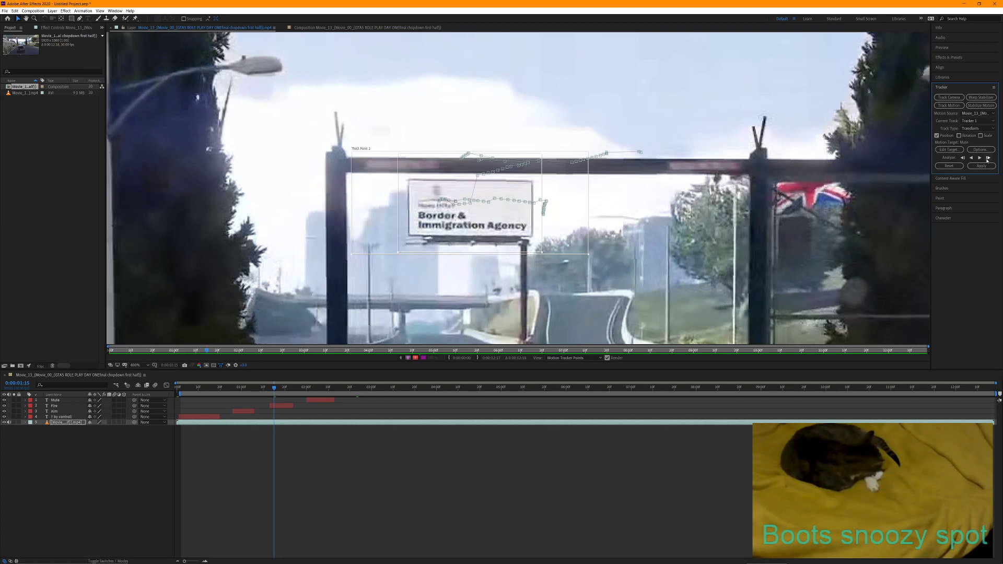
click(987, 158)
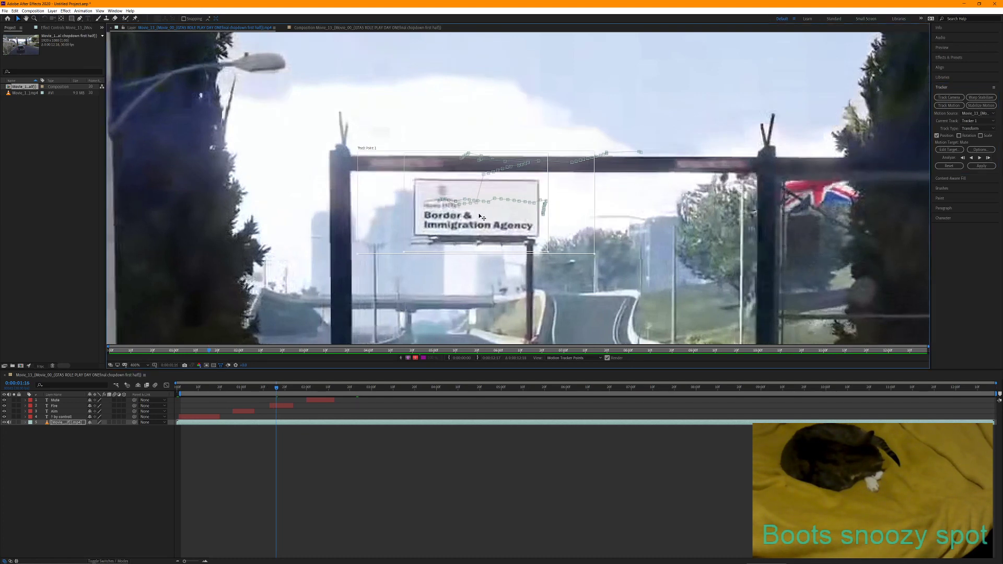
drag(481, 216, 480, 221)
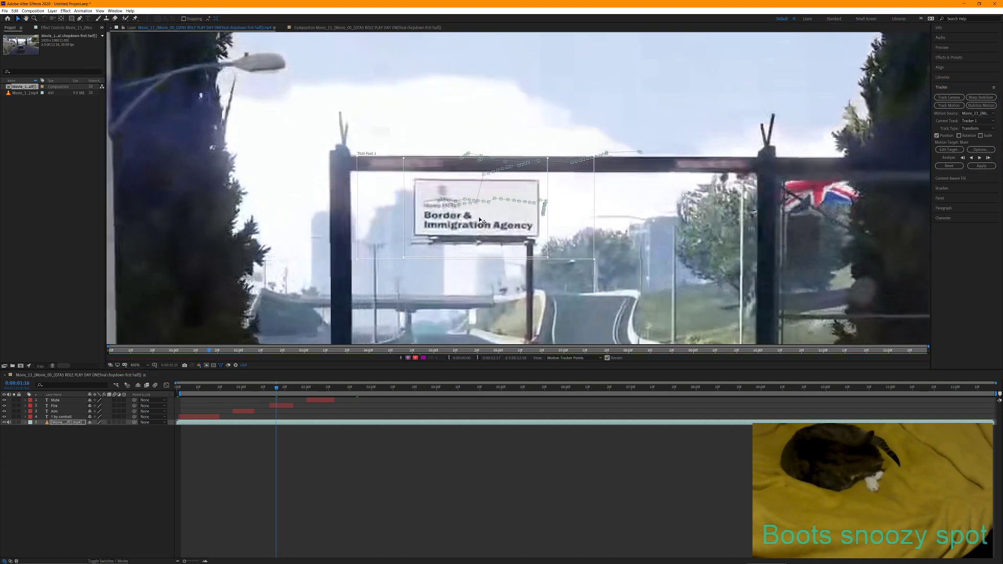
Analyze the billboard track forward frame by frame from 0:00:01:16 to 0:00:01:26
click(987, 158)
click(987, 158)
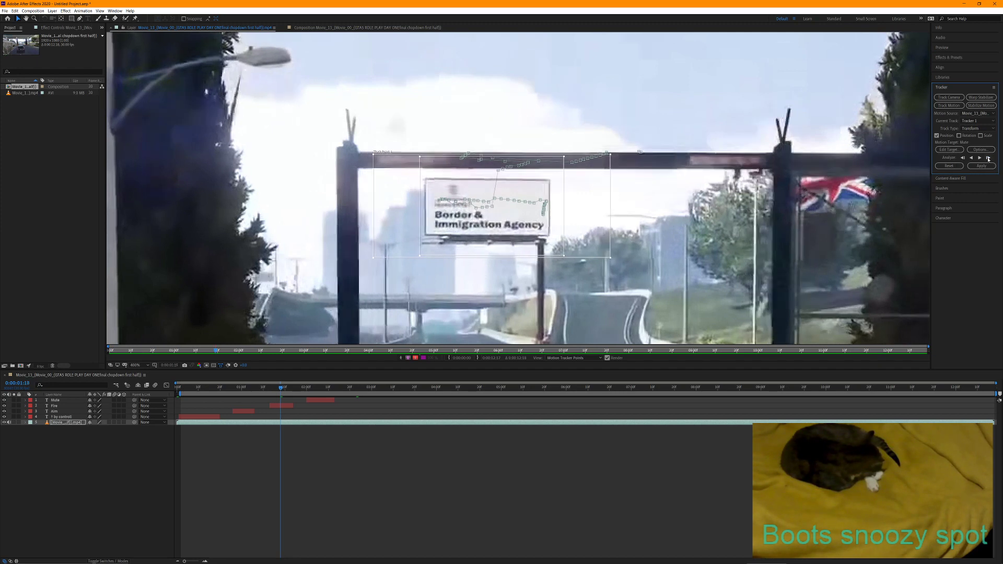
click(987, 158)
click(987, 158)
click(987, 158)
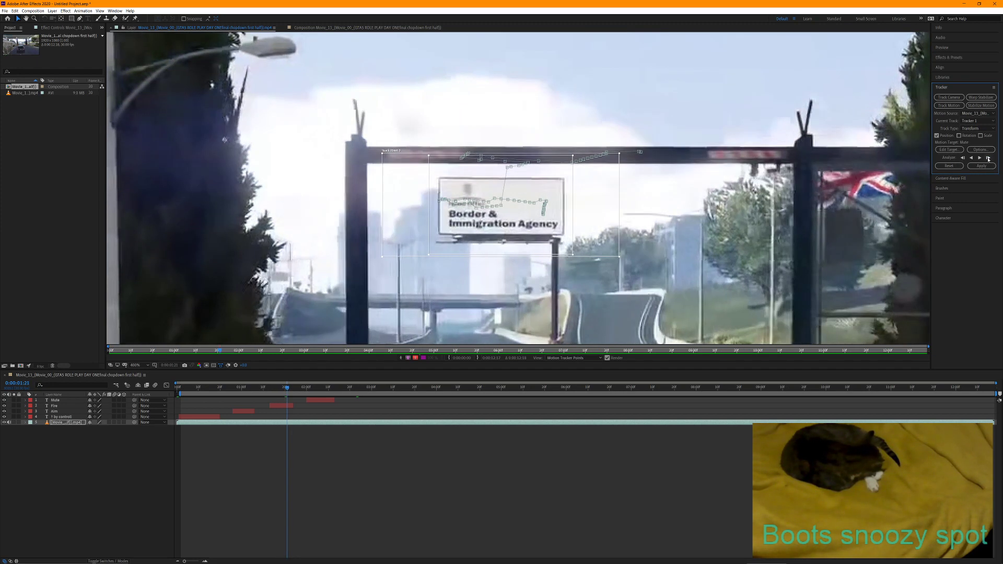
click(987, 158)
click(987, 158)
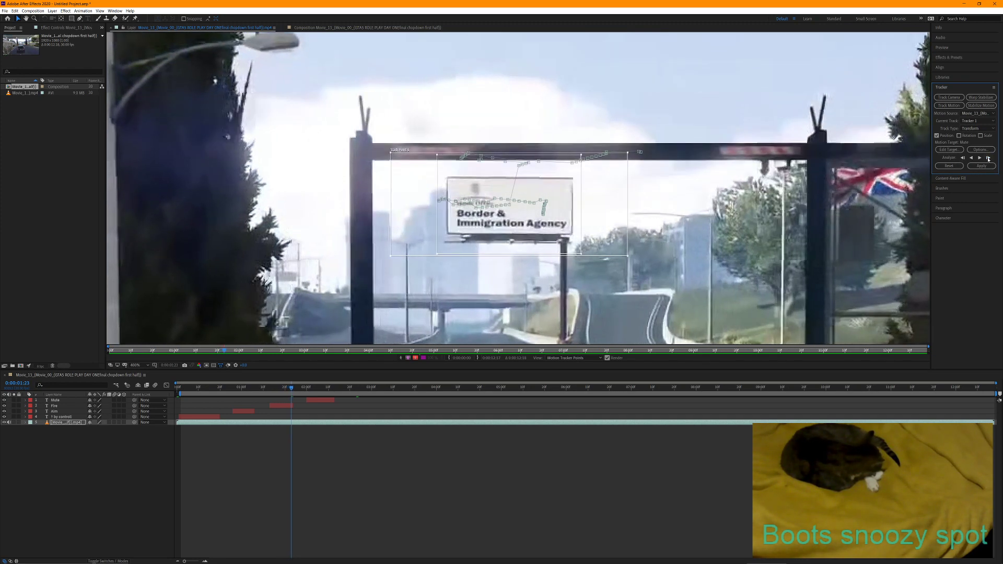
click(987, 158)
click(987, 158)
click(987, 158)
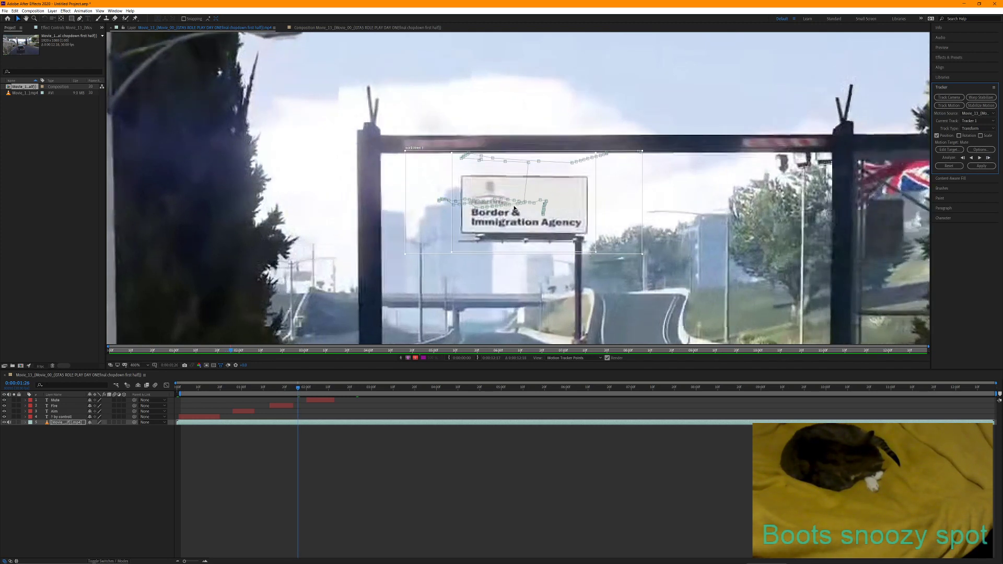
Continue analyzing the billboard track one frame at a time to 0:00:02:05
click(988, 158)
click(988, 158)
click(987, 158)
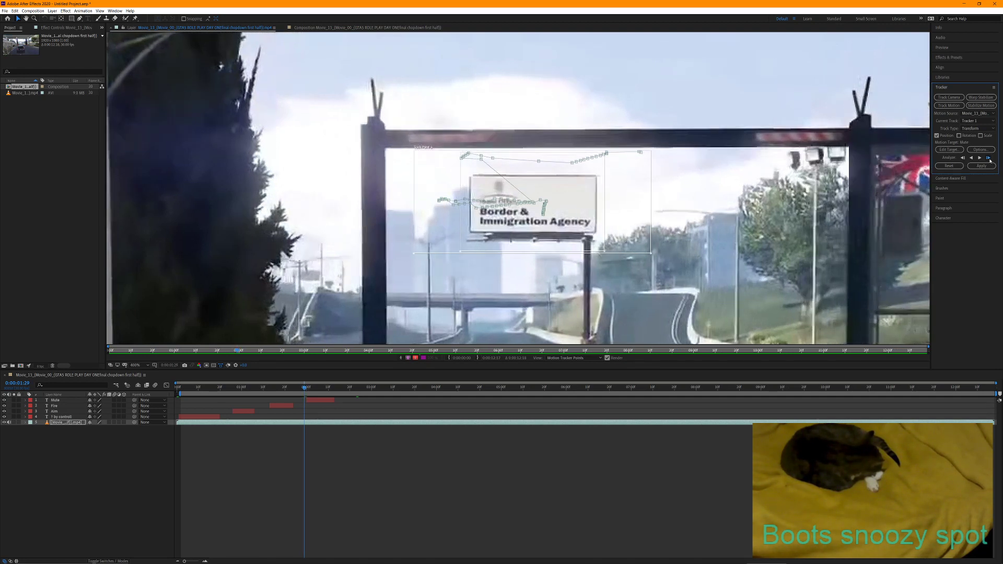
click(988, 158)
click(987, 158)
click(988, 158)
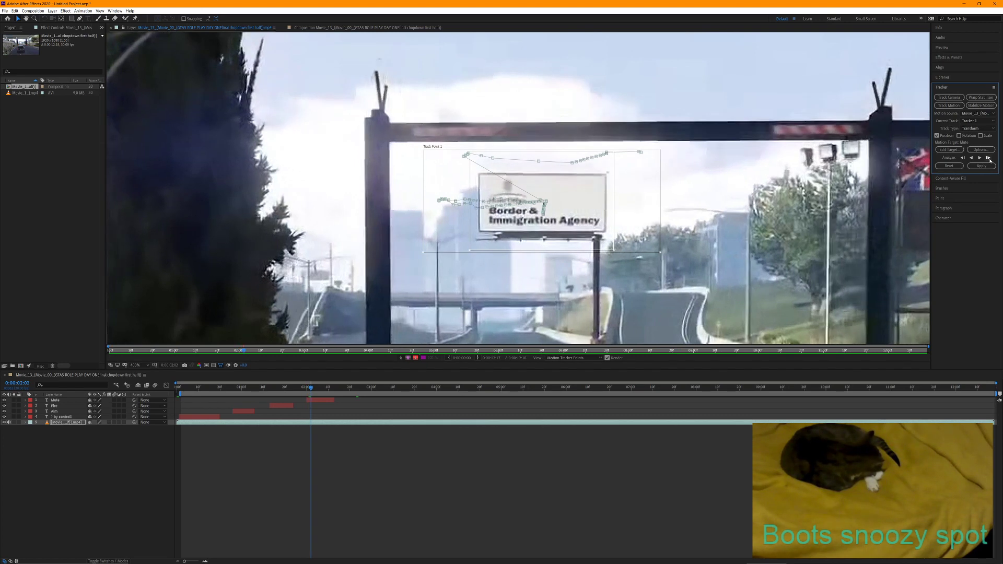
click(988, 158)
click(988, 158)
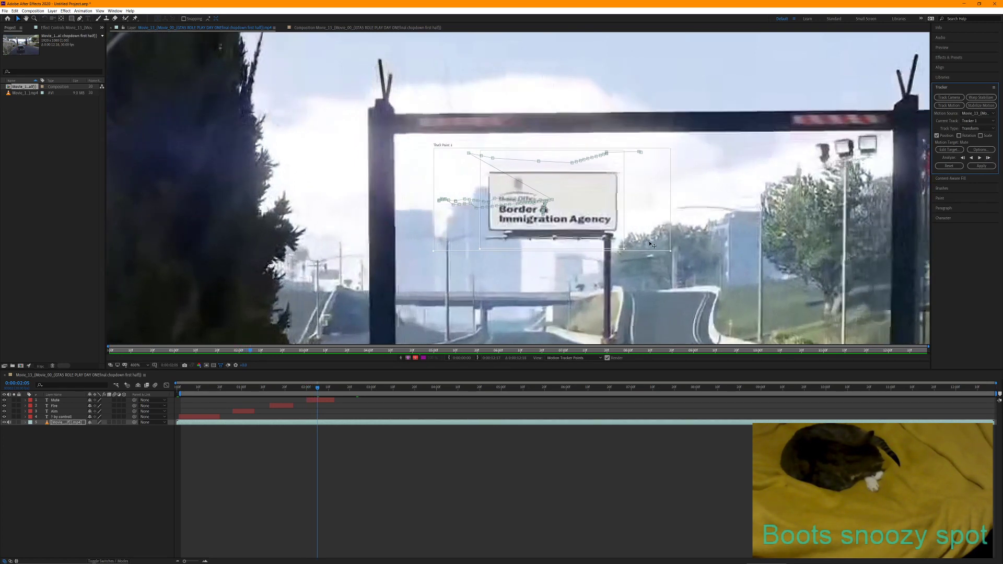
Run the forward analysis to 0:00:03:18, nudge the track regions slightly right over the billboard there, and resume analyzing to 0:00:04:16
scroll(650, 242, down, 3)
scroll(642, 242, up, 2)
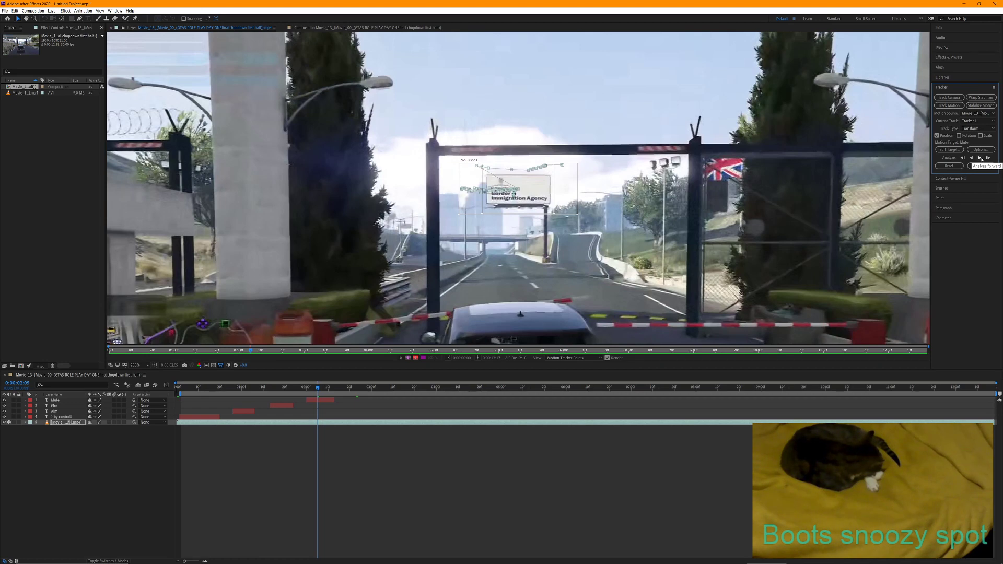
click(981, 159)
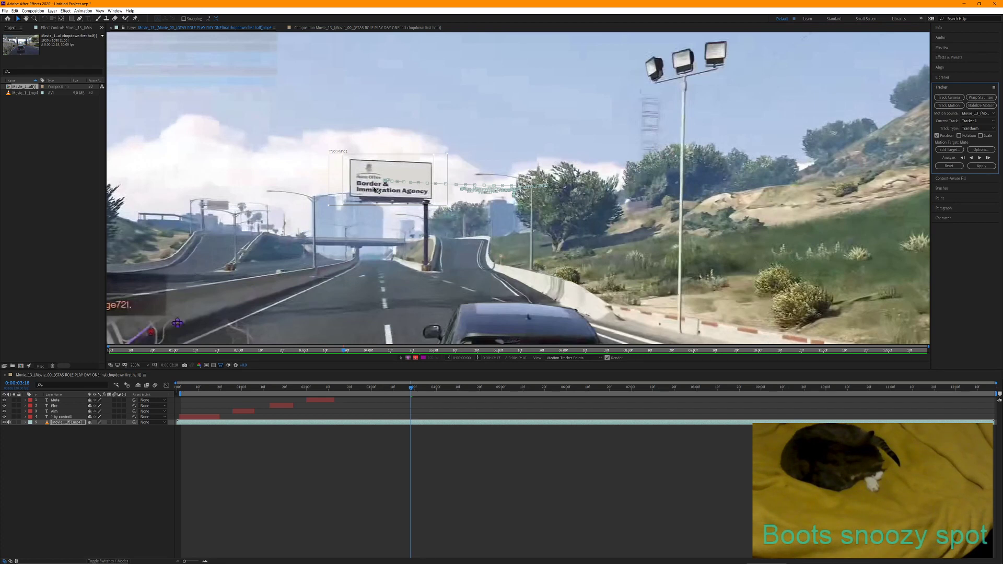
drag(377, 190, 378, 189)
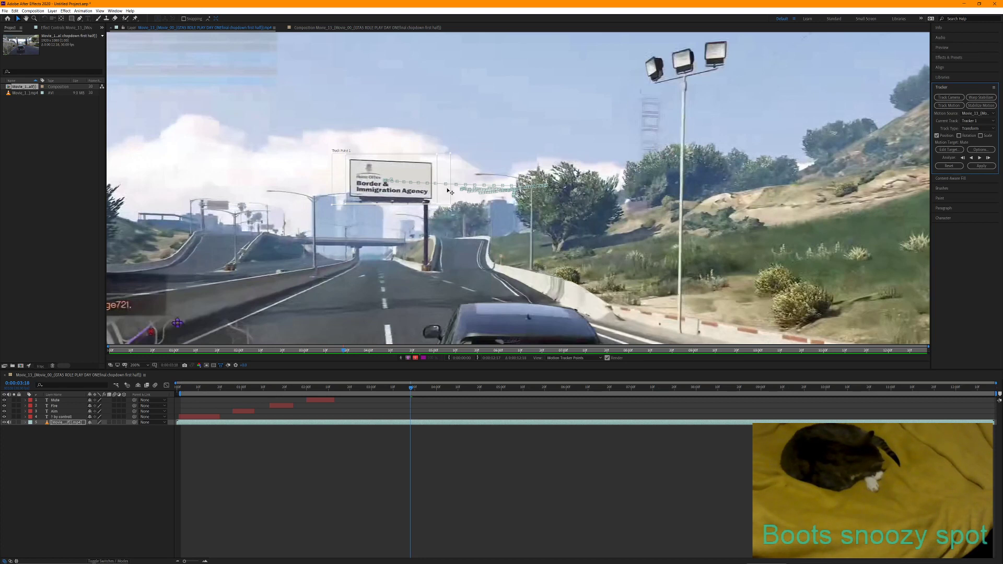
click(979, 158)
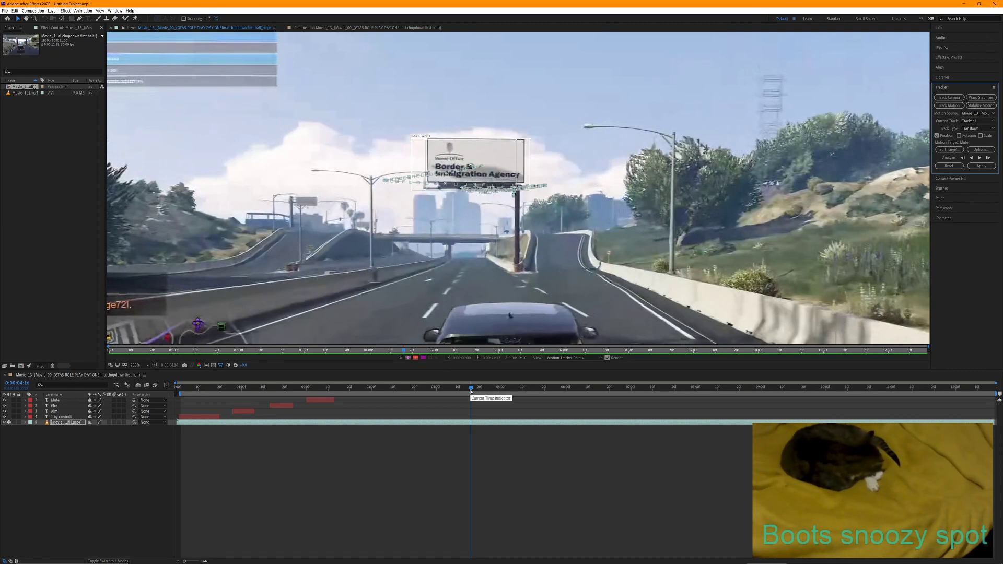
Return to 0:00:04:07, enlarge the track regions around the billboard, and analyze forward to 0:00:05:08
drag(471, 390, 451, 394)
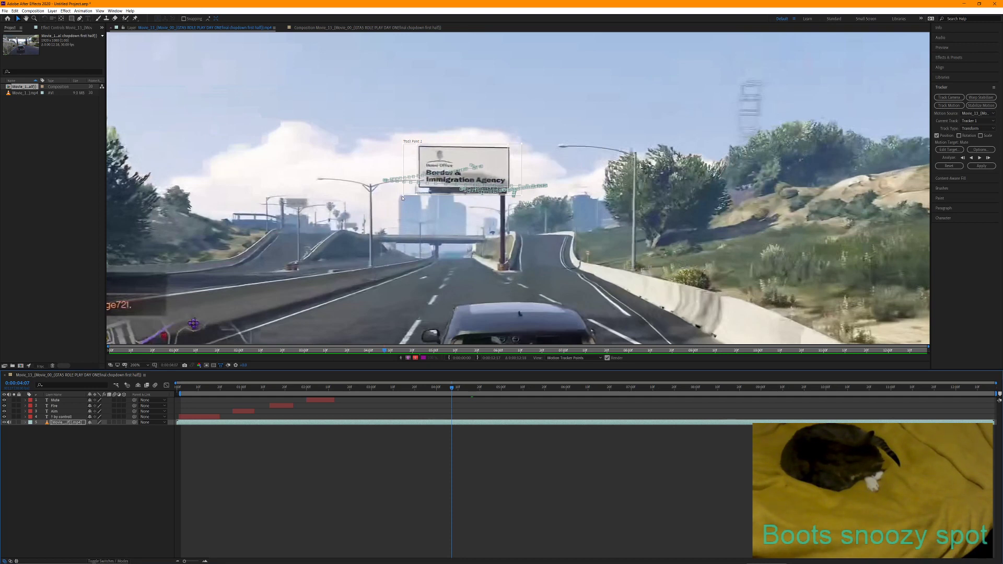
mouse_move(403, 198)
mouse_down()
mouse_move(392, 214)
mouse_move(415, 198)
mouse_move(404, 205)
mouse_up()
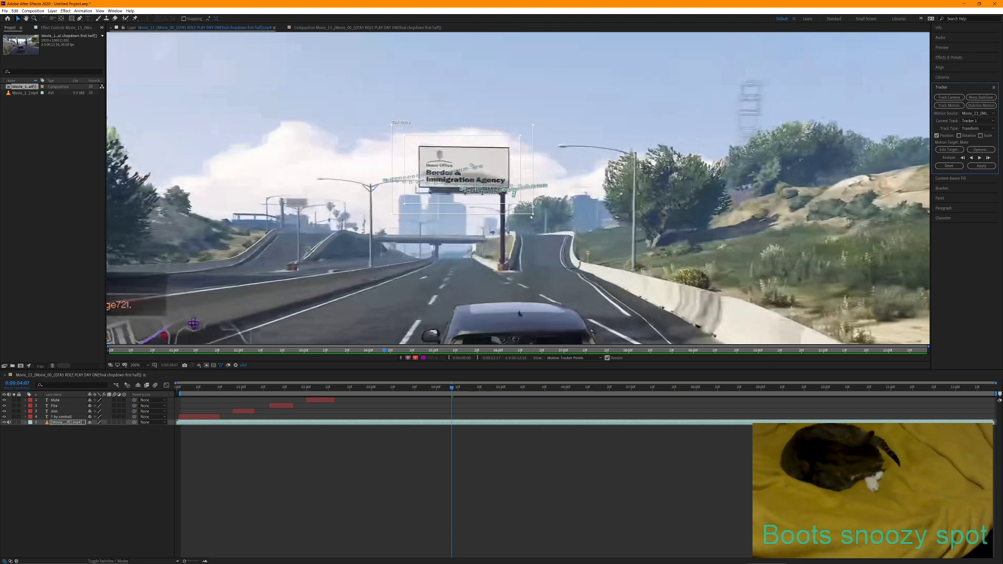
drag(533, 216, 535, 217)
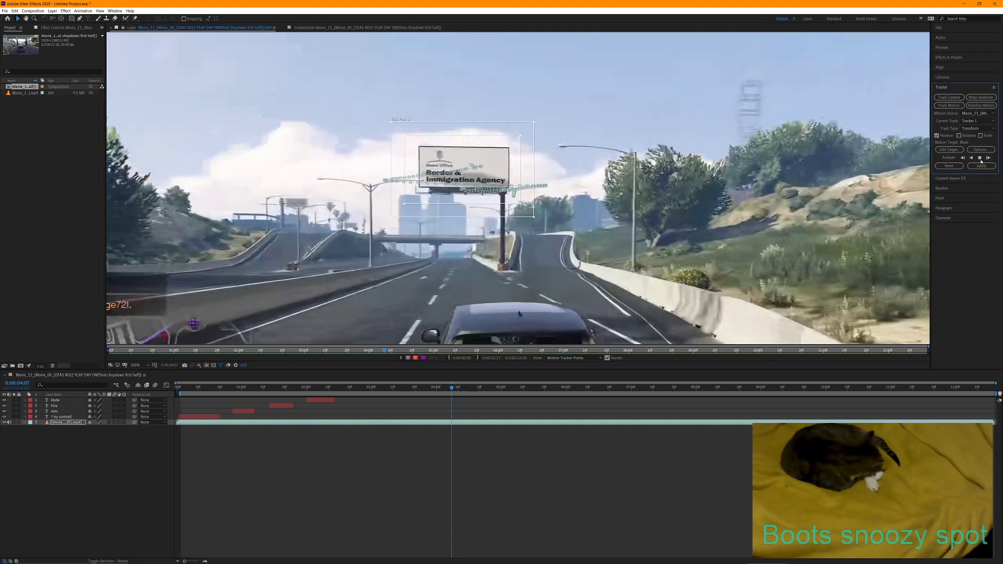
click(980, 158)
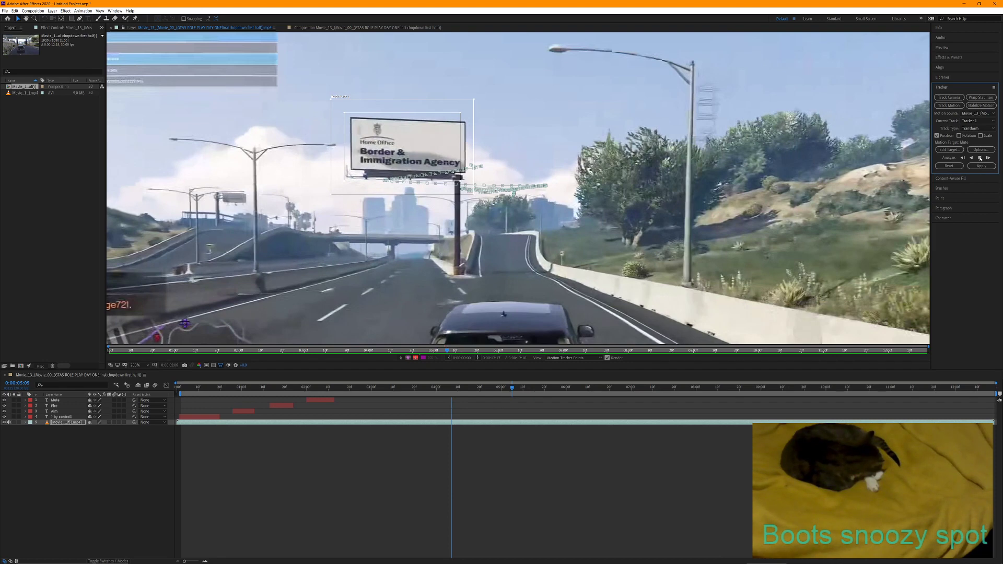
click(979, 158)
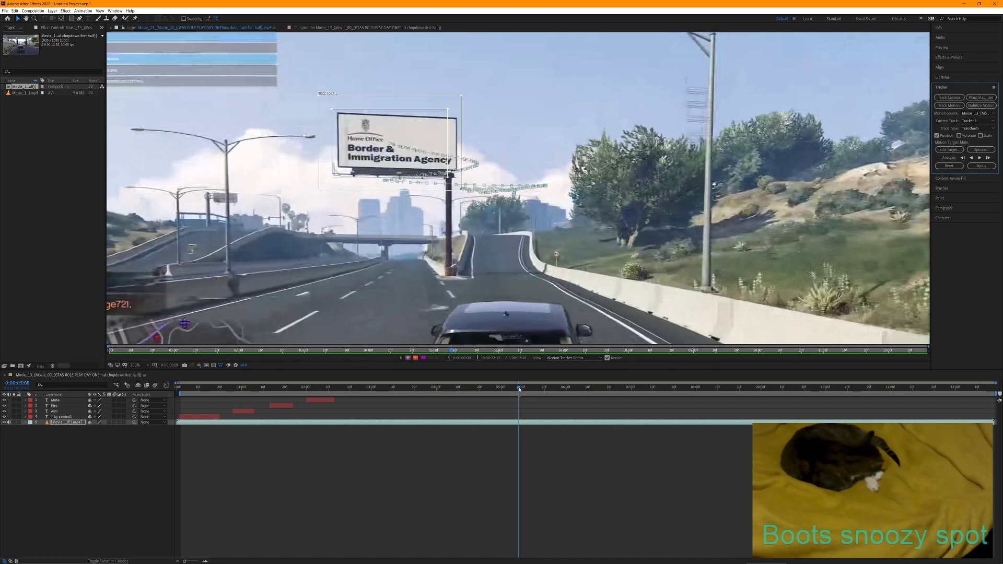
Go back to 0:00:00:24 and add a null object to the composition
drag(519, 389, 229, 402)
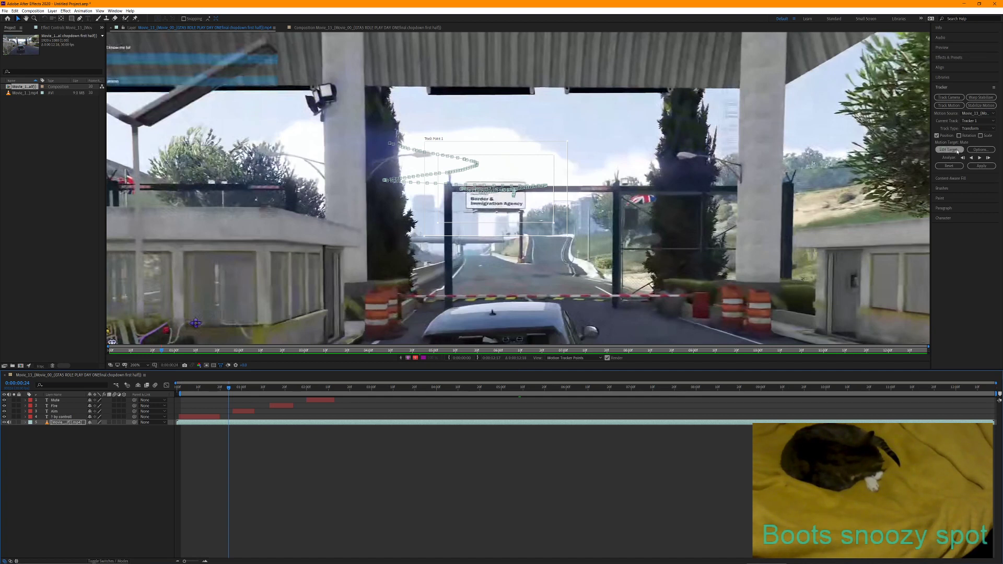
right_click(69, 455)
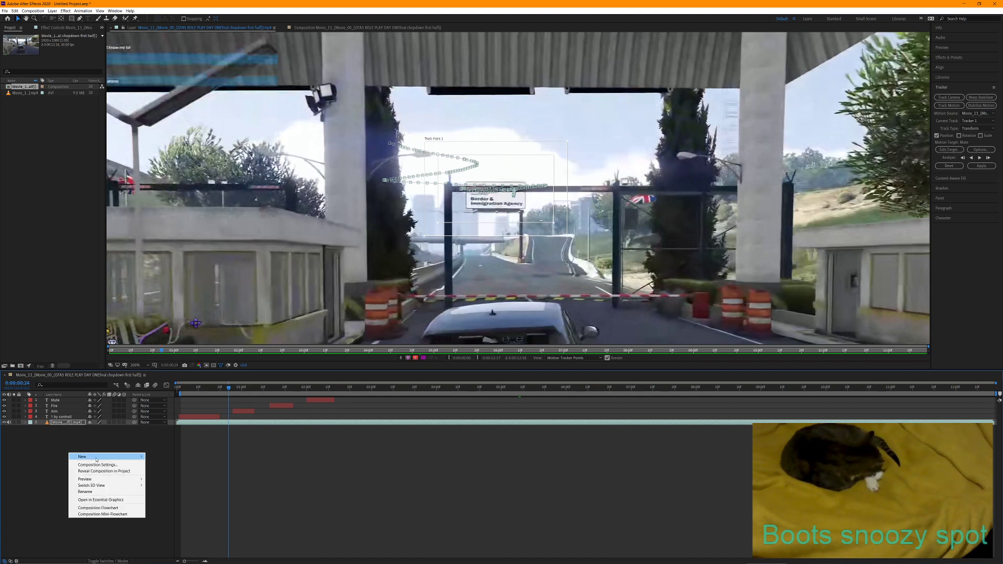
mouse_move(104, 457)
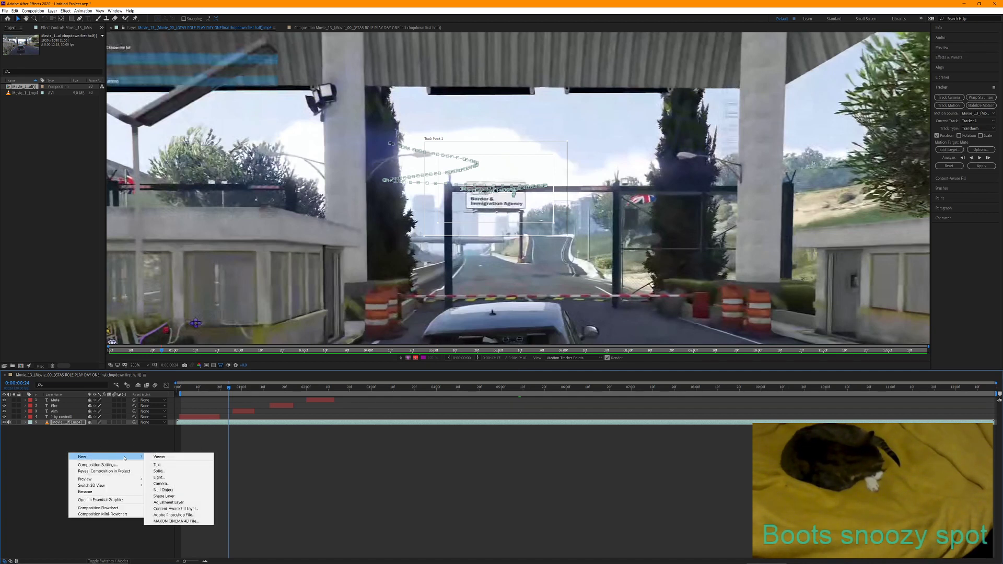
click(174, 490)
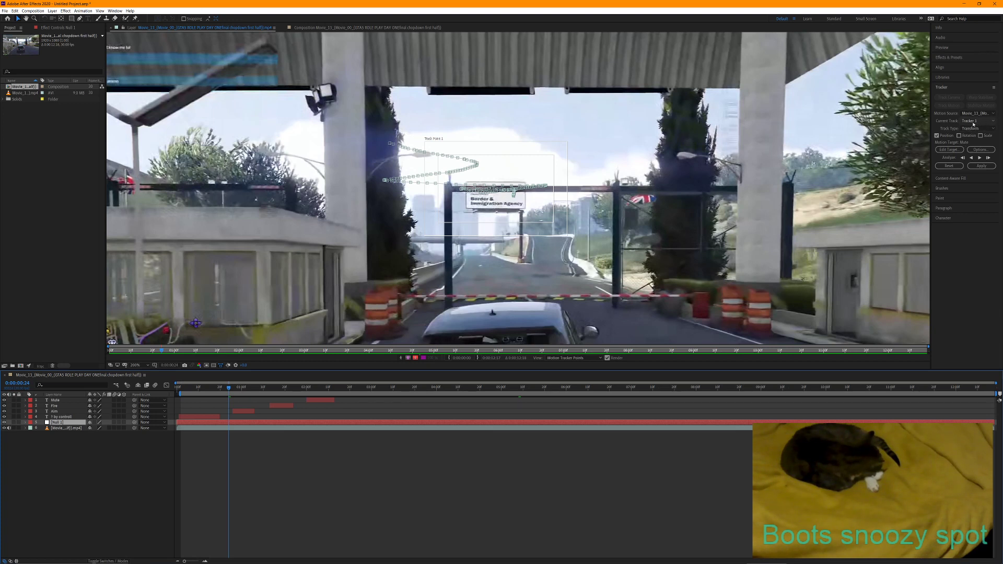
Set Null 1 as the motion target and apply the tracking data to its X and Y dimensions
click(952, 150)
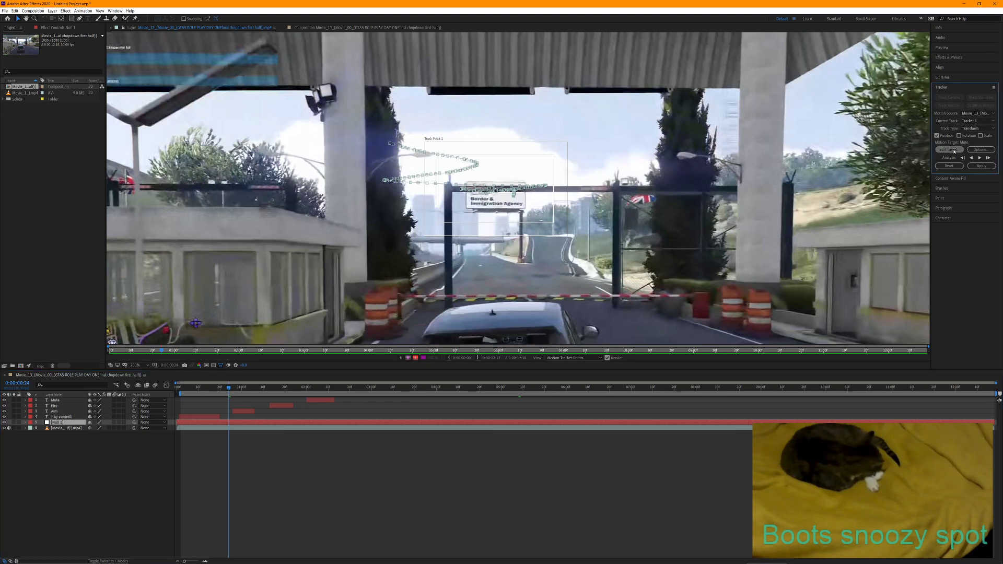
click(522, 275)
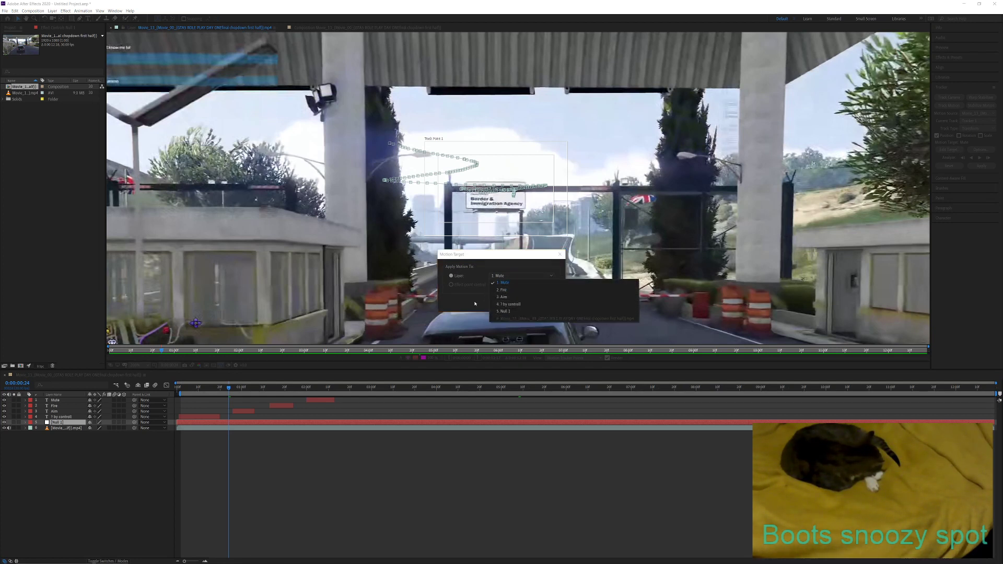
click(505, 311)
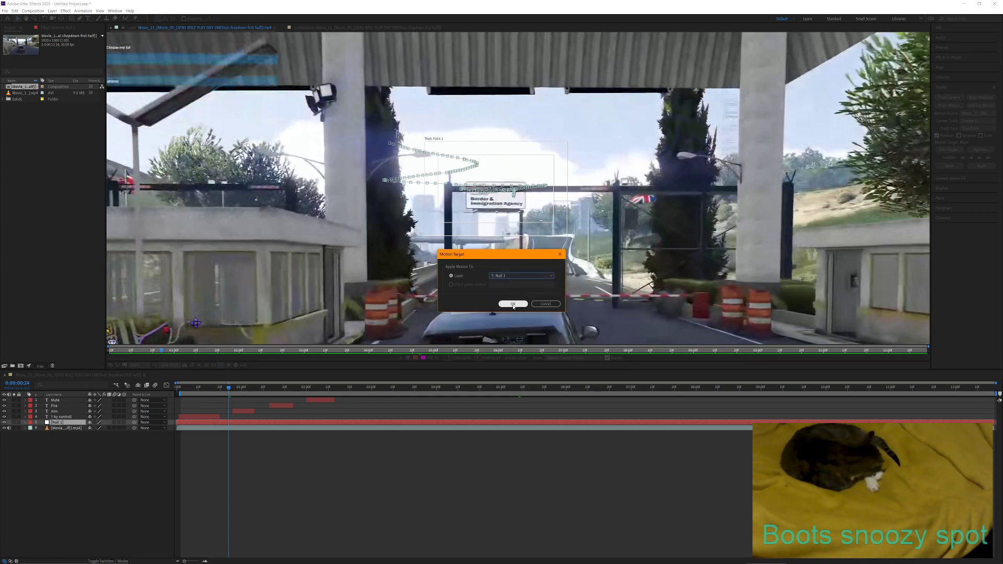
click(513, 305)
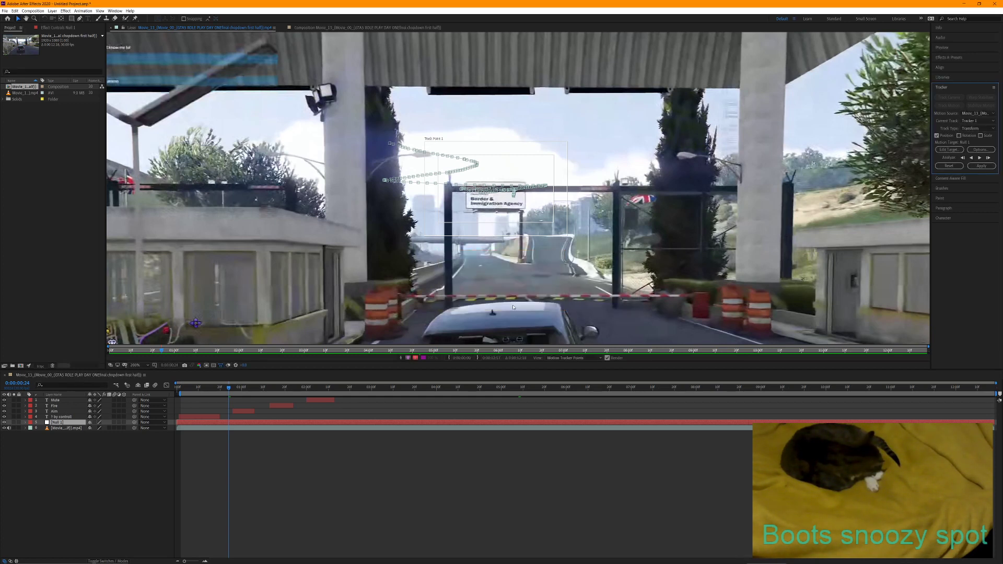
click(980, 166)
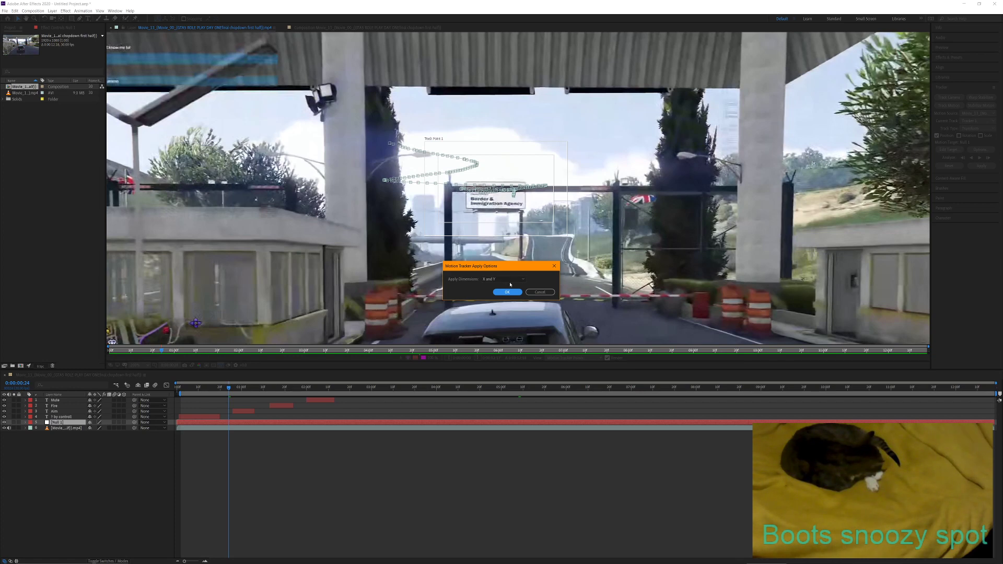
click(507, 292)
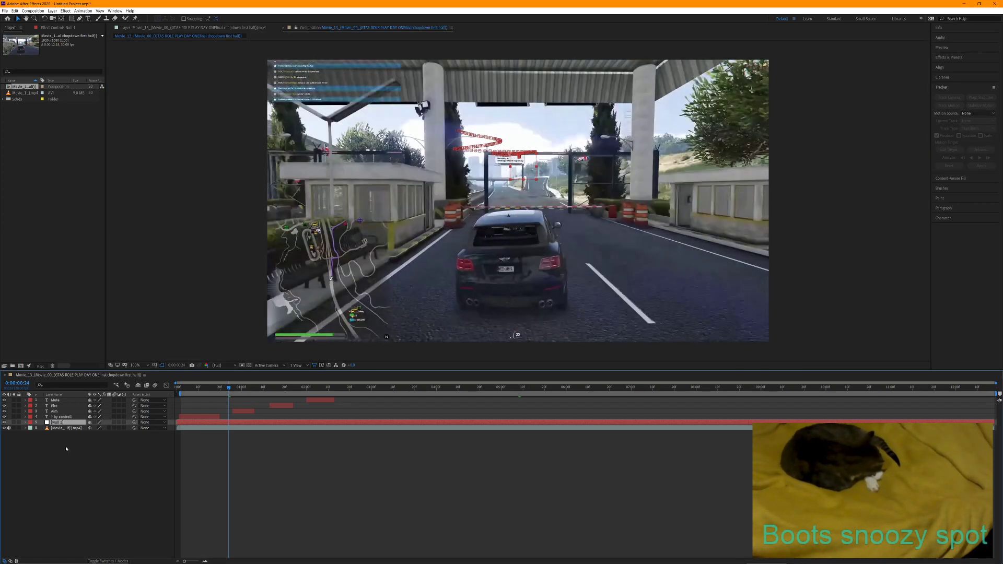
At 0:00:00:14, parent the "? by controll", Aim, Fire and Mute text layers to Null 1
click(61, 417)
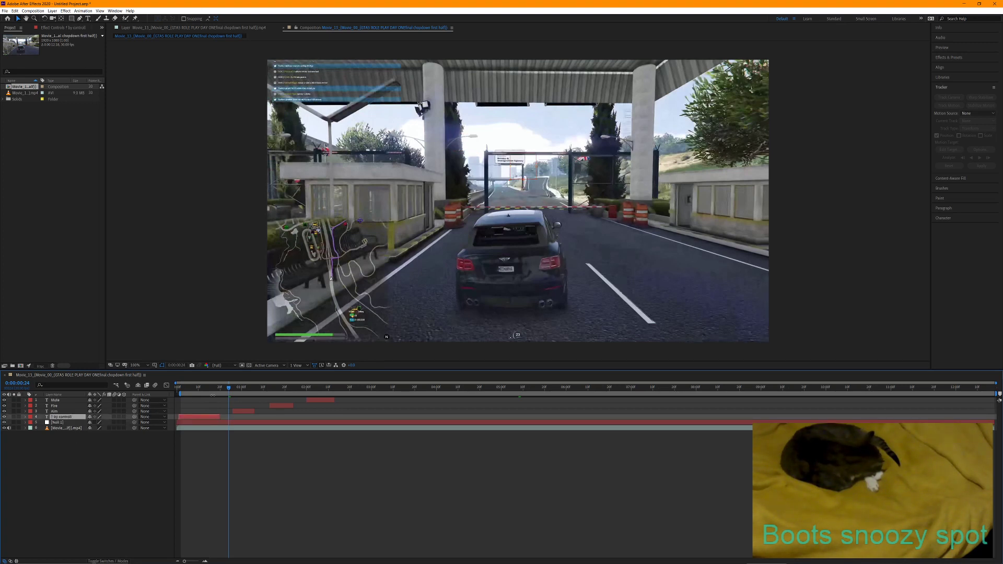
drag(229, 390, 207, 396)
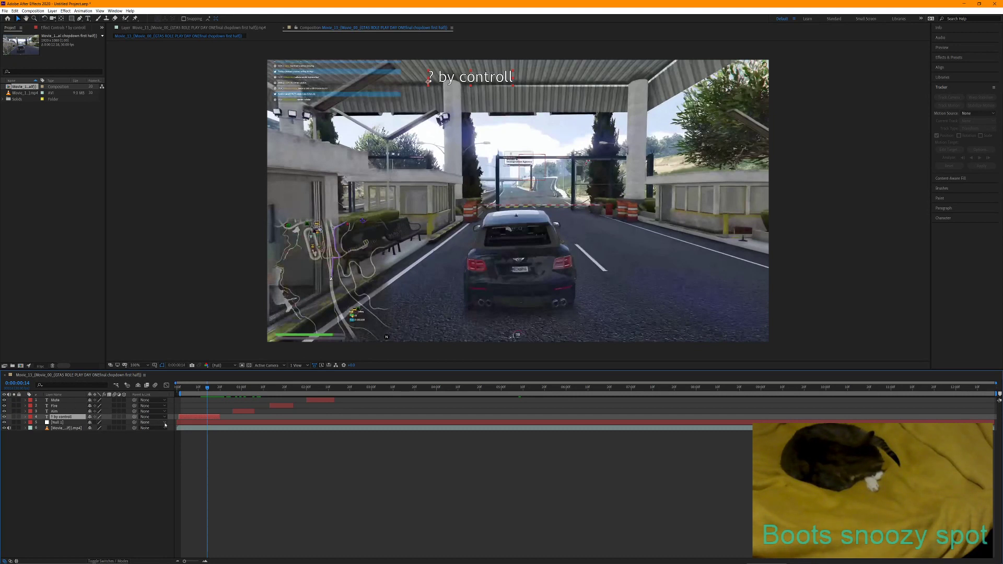
click(165, 418)
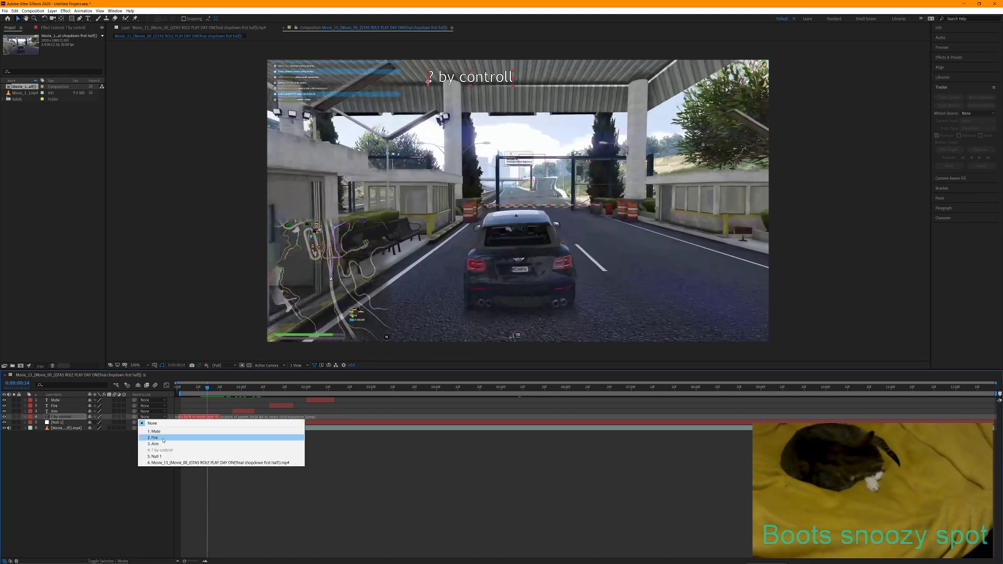
click(159, 457)
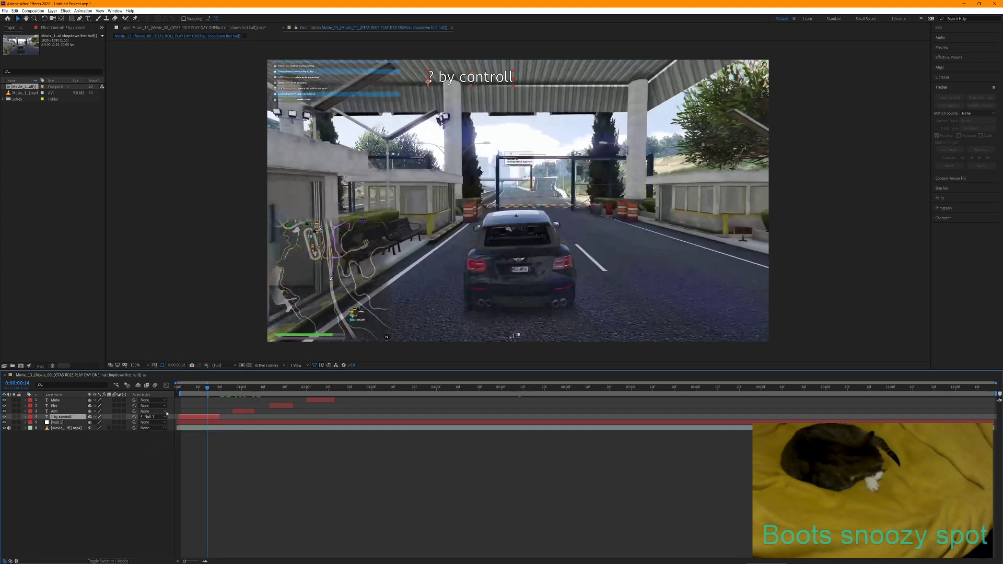
click(166, 412)
click(156, 450)
click(163, 407)
click(157, 445)
click(164, 401)
click(164, 438)
Reposition the "? by controll", Aim and Fire captions just above the border gate, each at a frame where it shows
drag(429, 80, 561, 142)
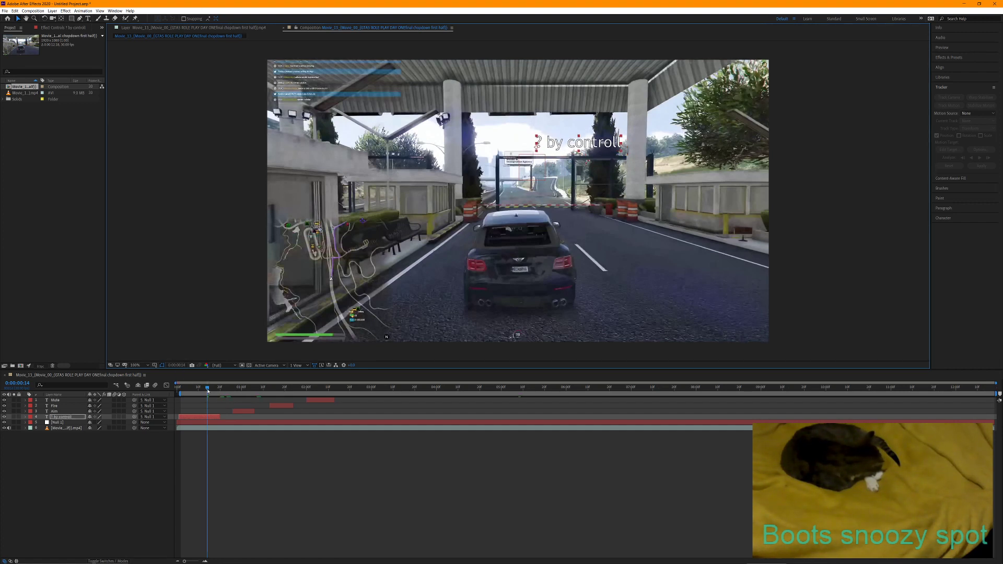
drag(208, 391, 244, 388)
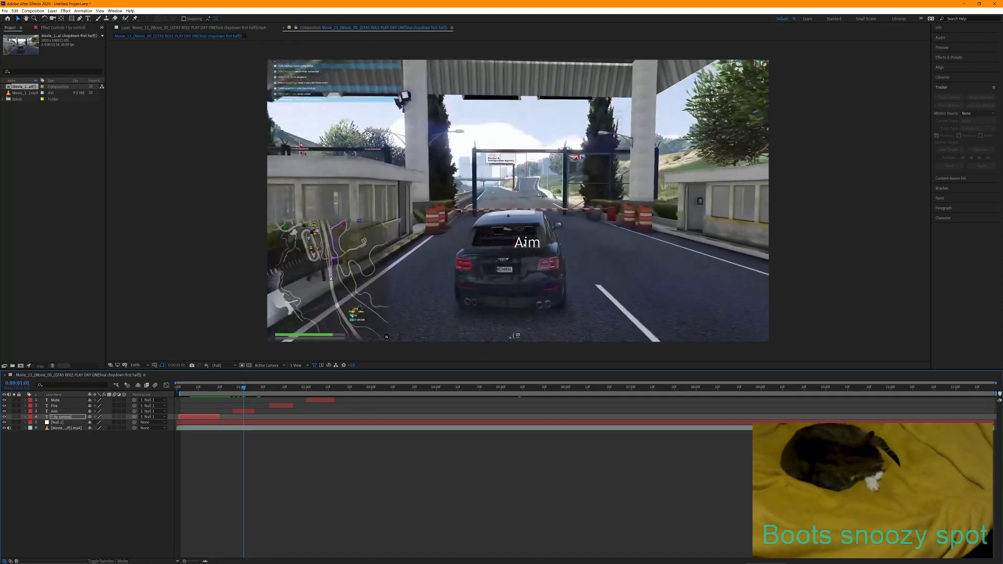
drag(524, 244, 540, 141)
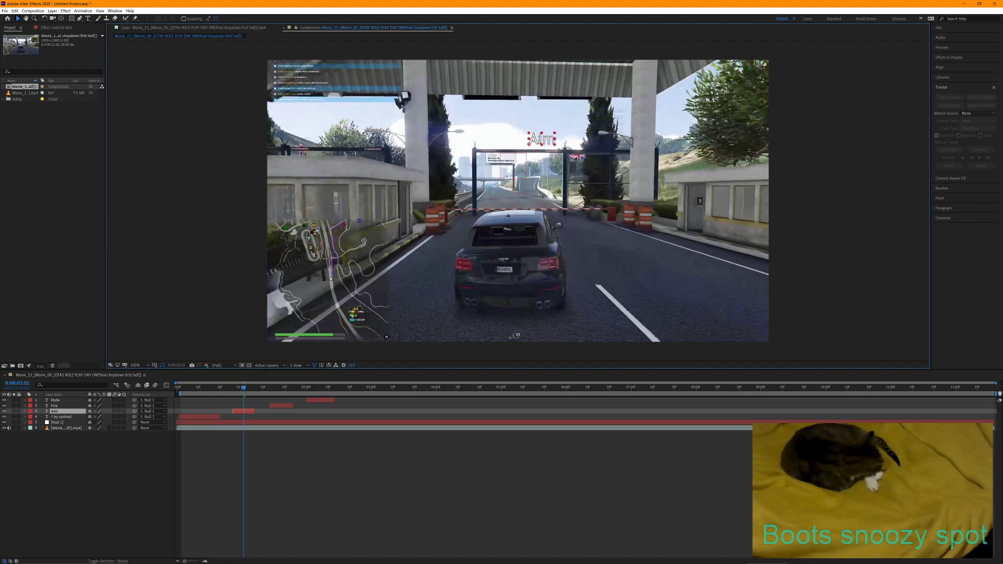
click(283, 388)
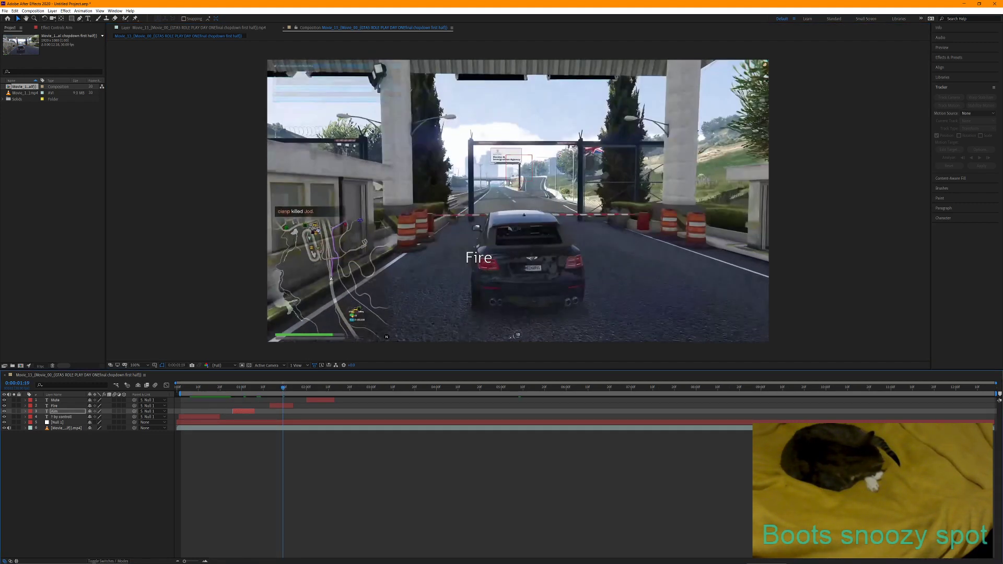
drag(476, 258, 547, 140)
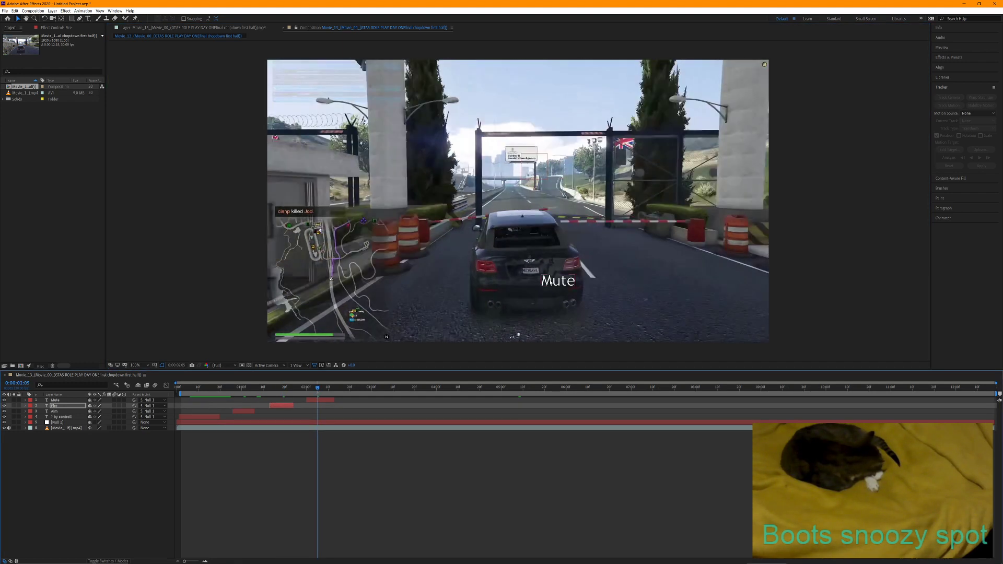
Move the Mute caption up beside the border billboard within the gate opening, and preview the captions from the start
drag(562, 281, 557, 146)
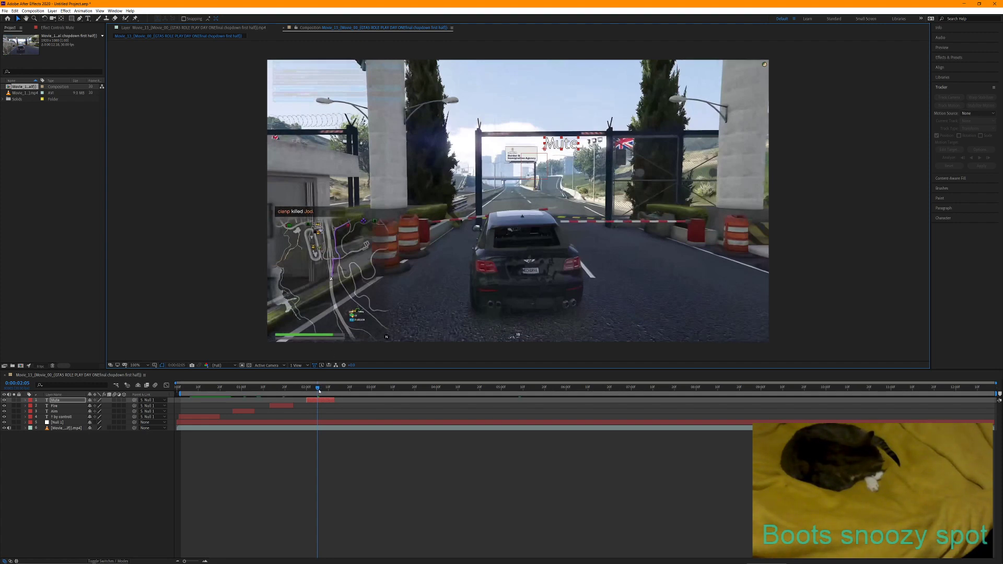
key(Home)
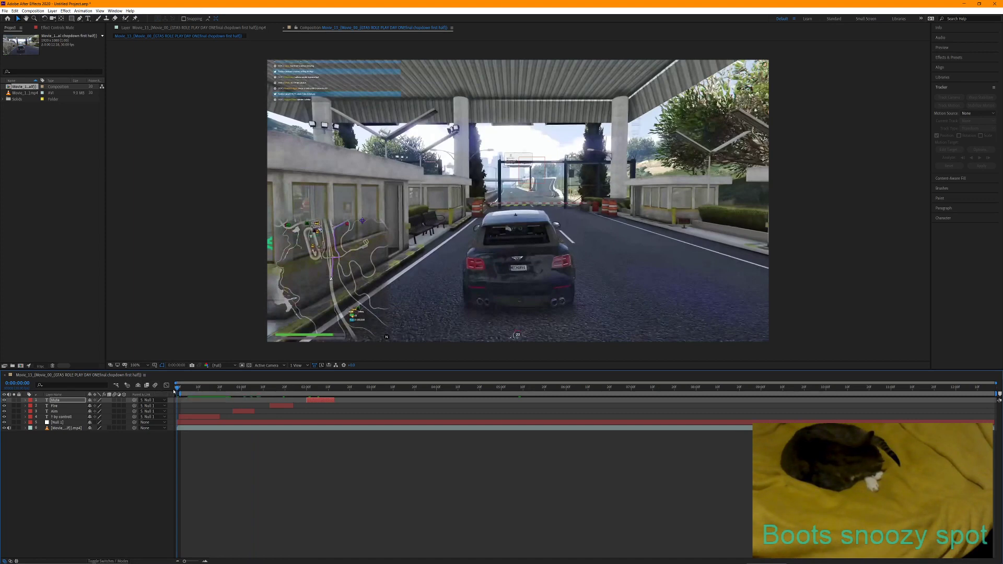
key(space)
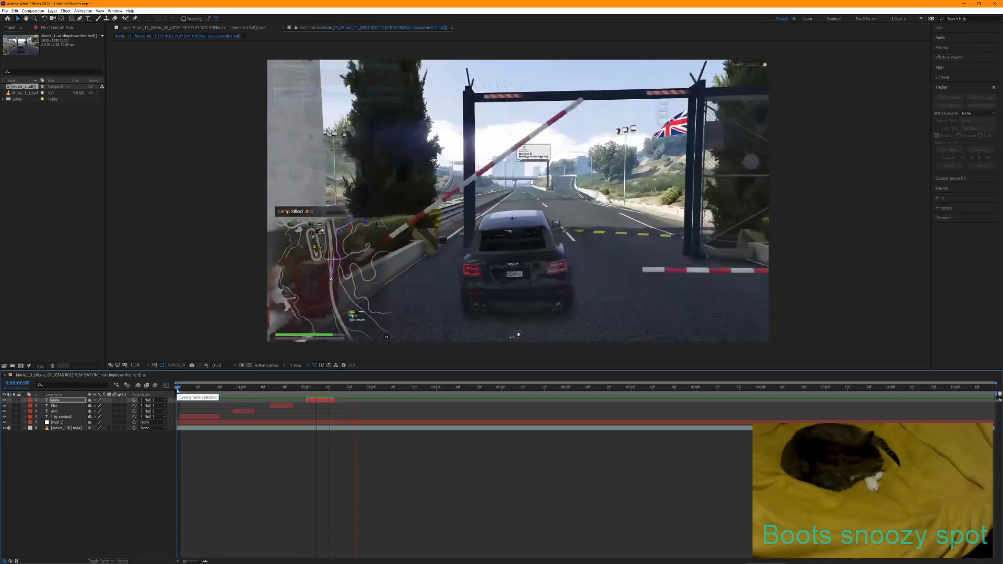
key(space)
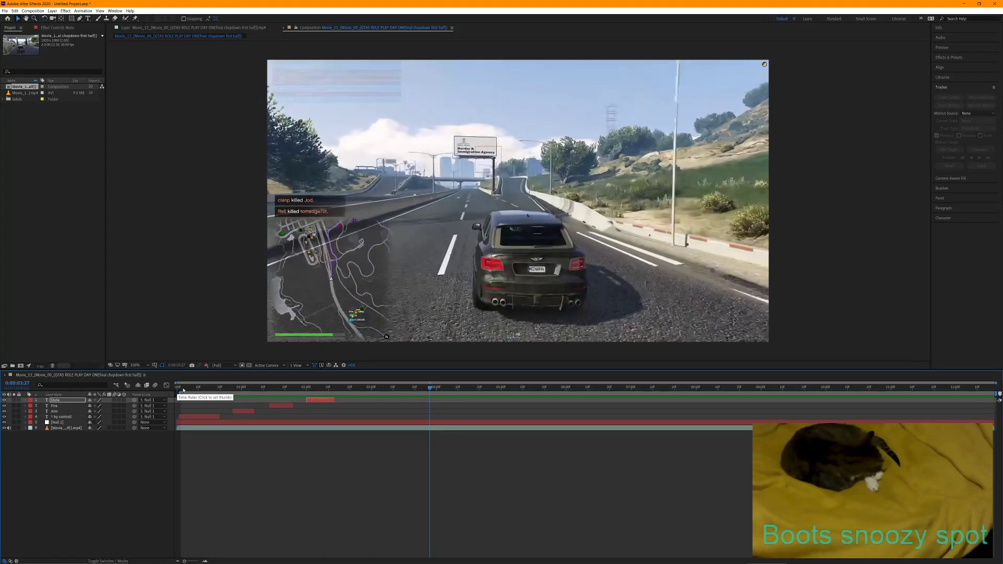
Return to the beginning of the composition and import lem_dogg.png and twist face.png from the recent footage
drag(429, 388, 180, 405)
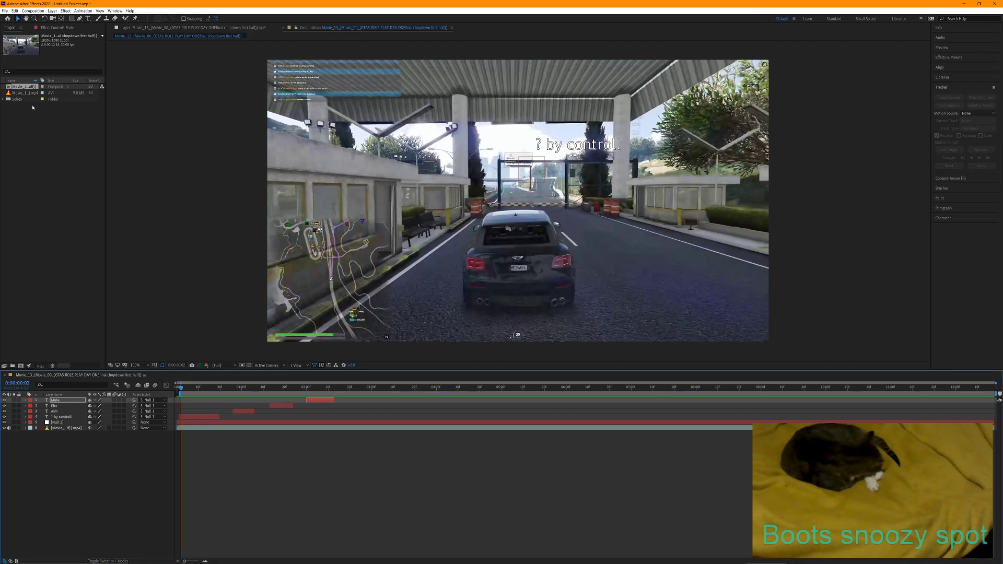
click(5, 11)
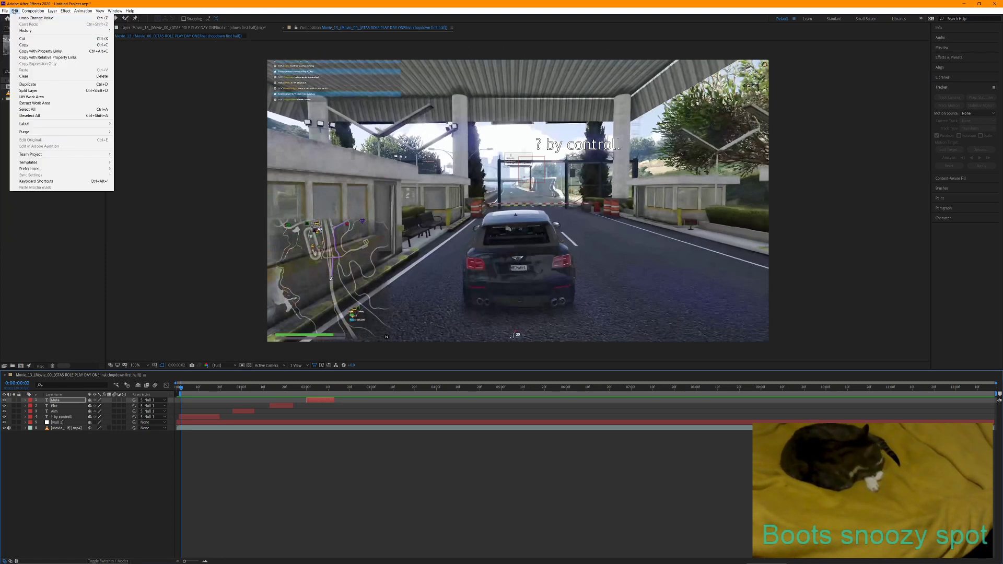
click(30, 278)
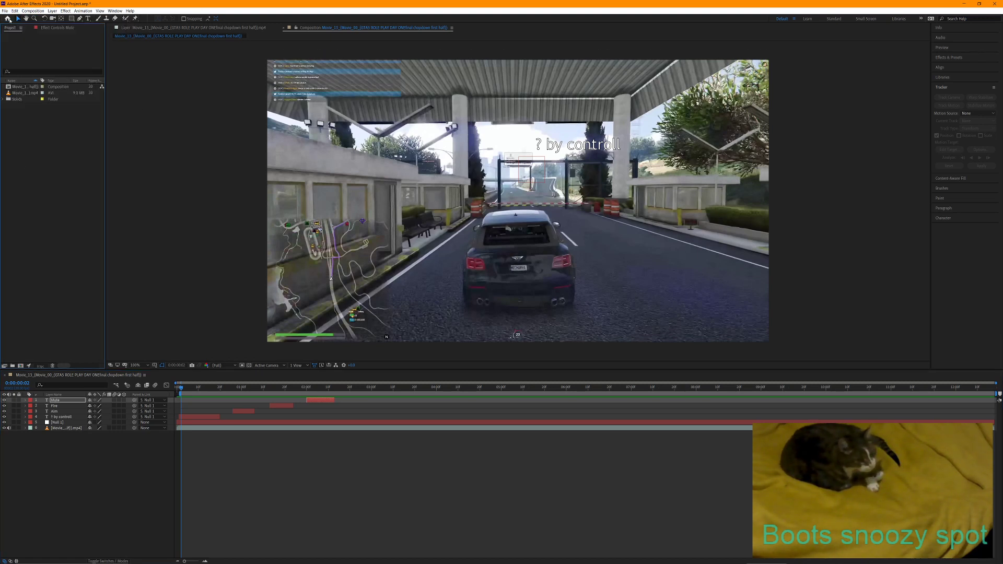
right_click(18, 139)
mouse_move(84, 167)
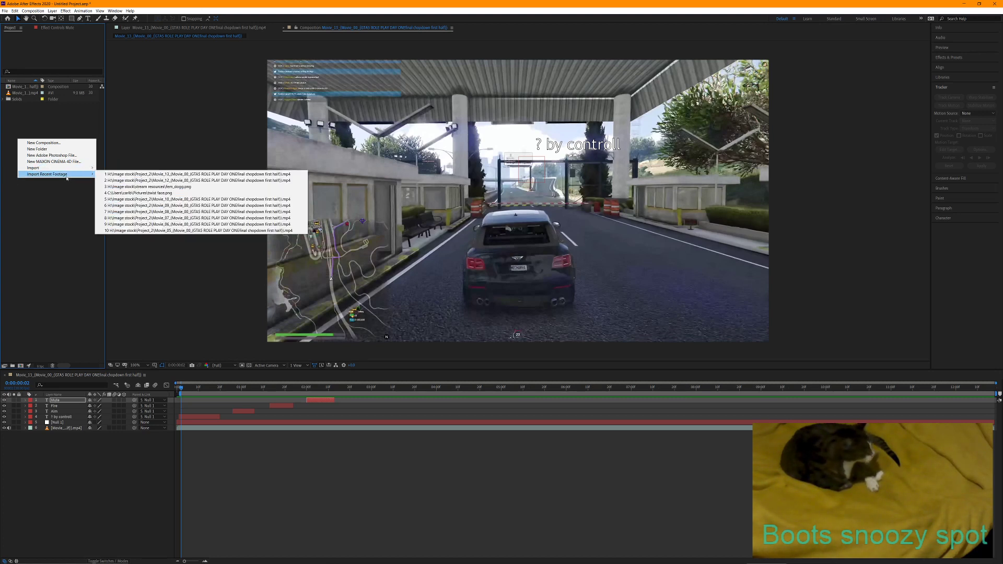
click(157, 188)
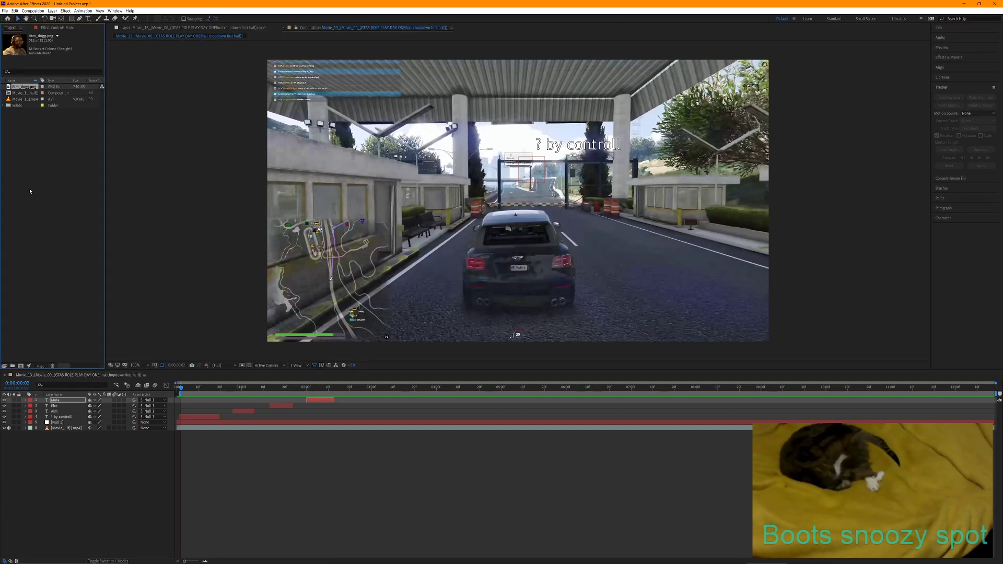
right_click(30, 183)
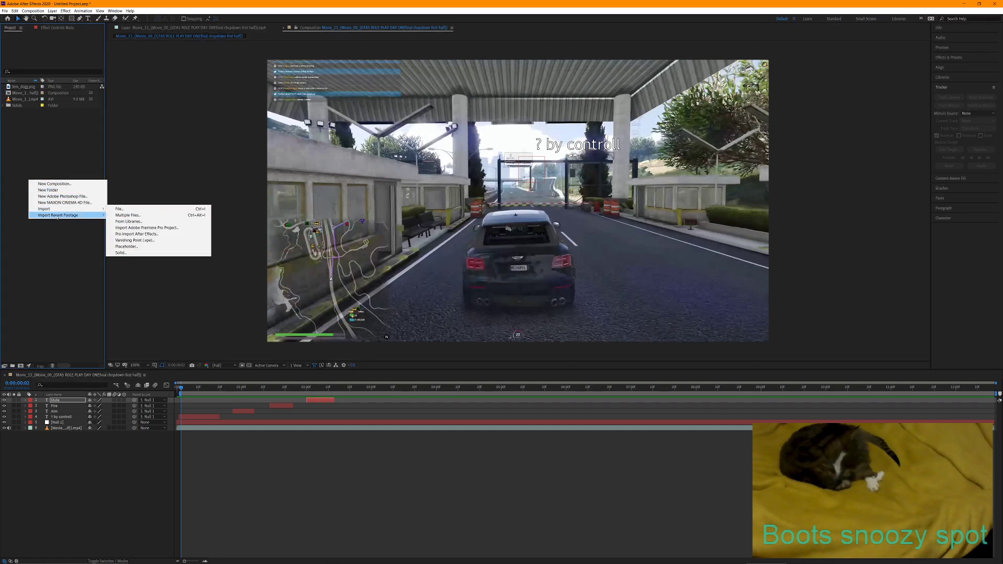
mouse_move(68, 215)
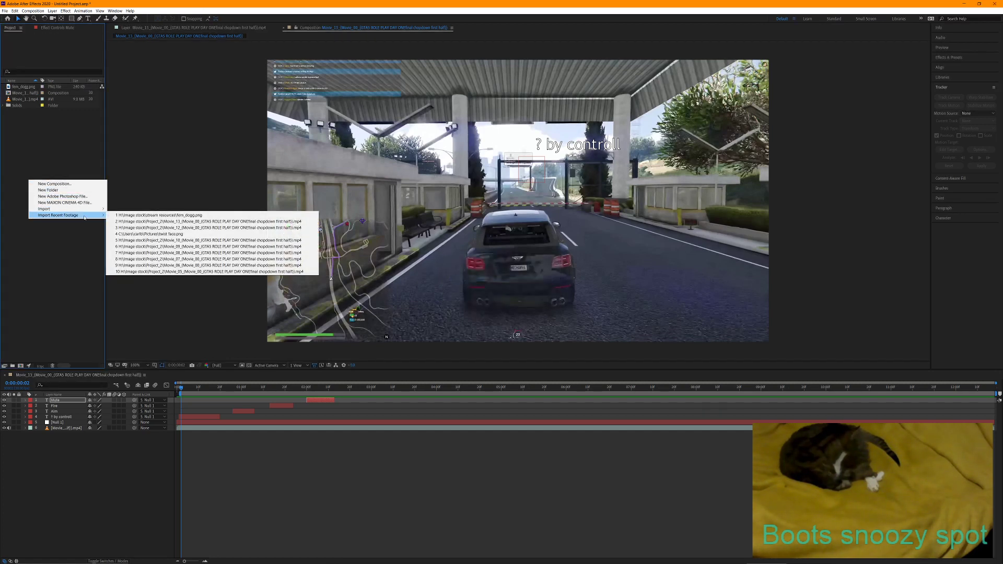
click(150, 234)
click(21, 120)
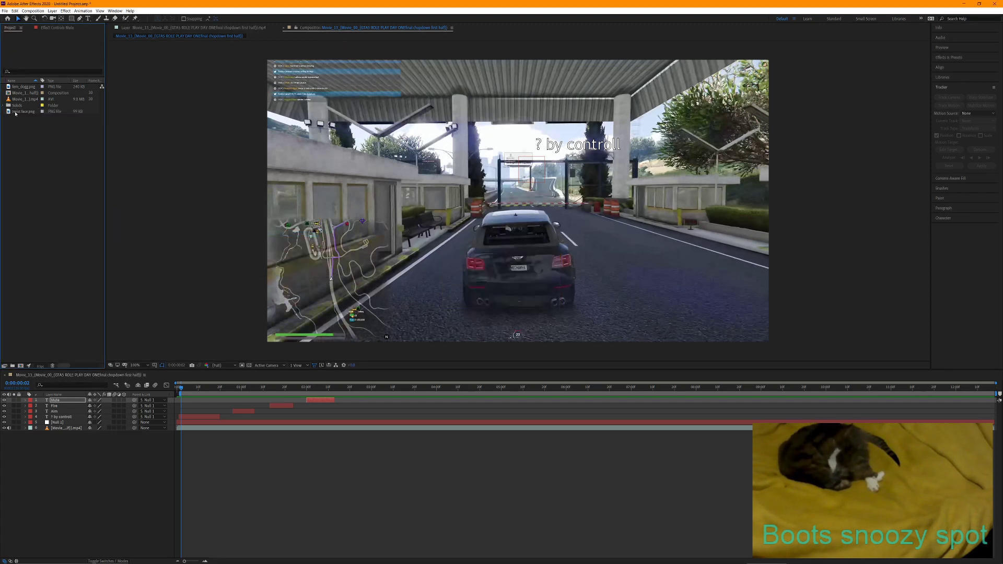
Place lem_dogg.png at a small size just before the "? by controll" caption and parent it to Null 1
click(26, 87)
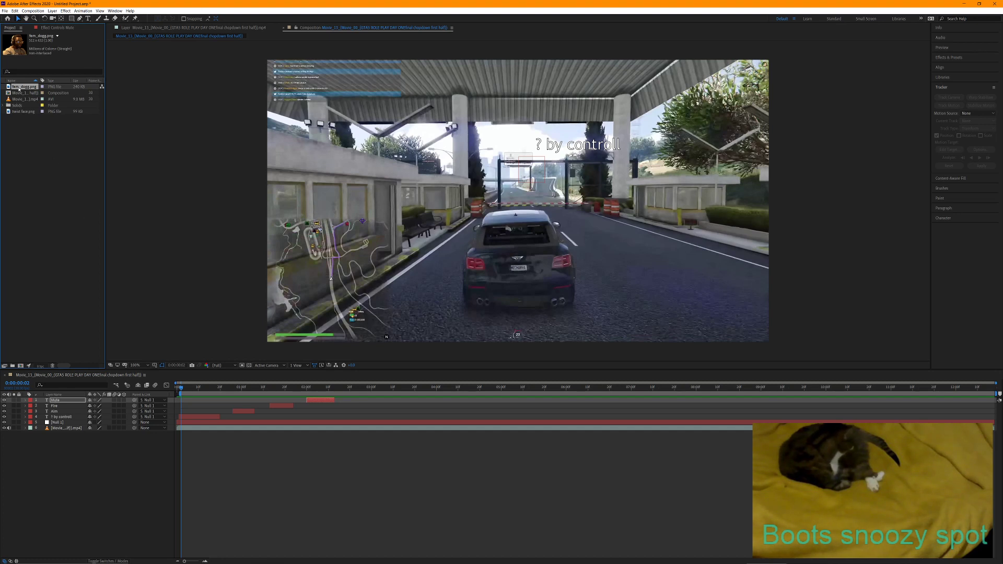
drag(19, 88, 520, 150)
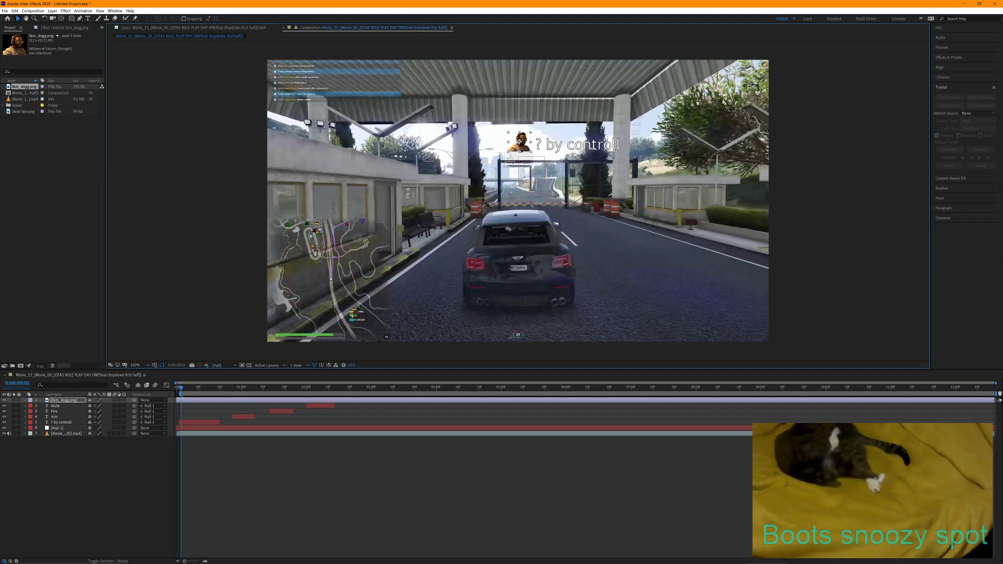
click(158, 401)
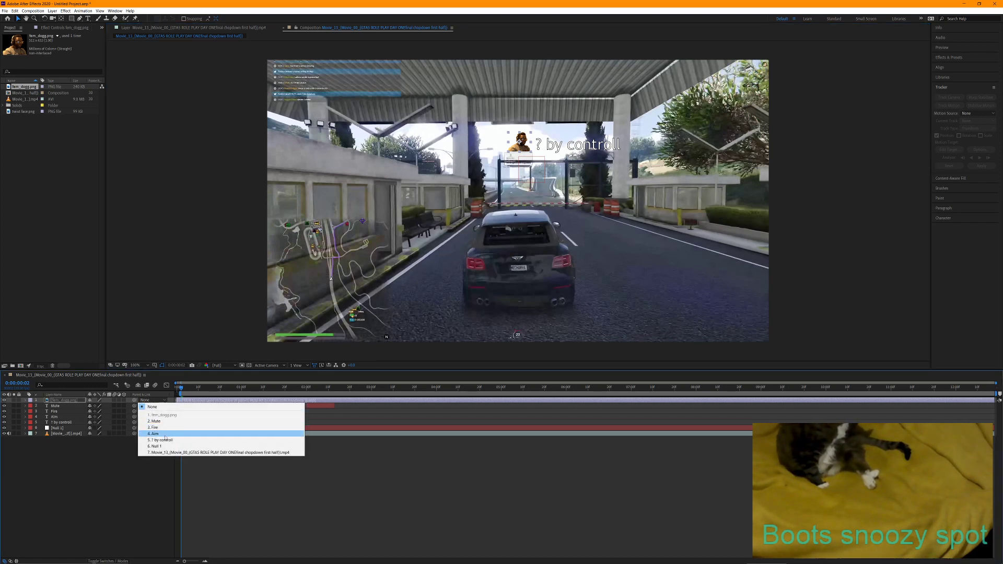
click(164, 446)
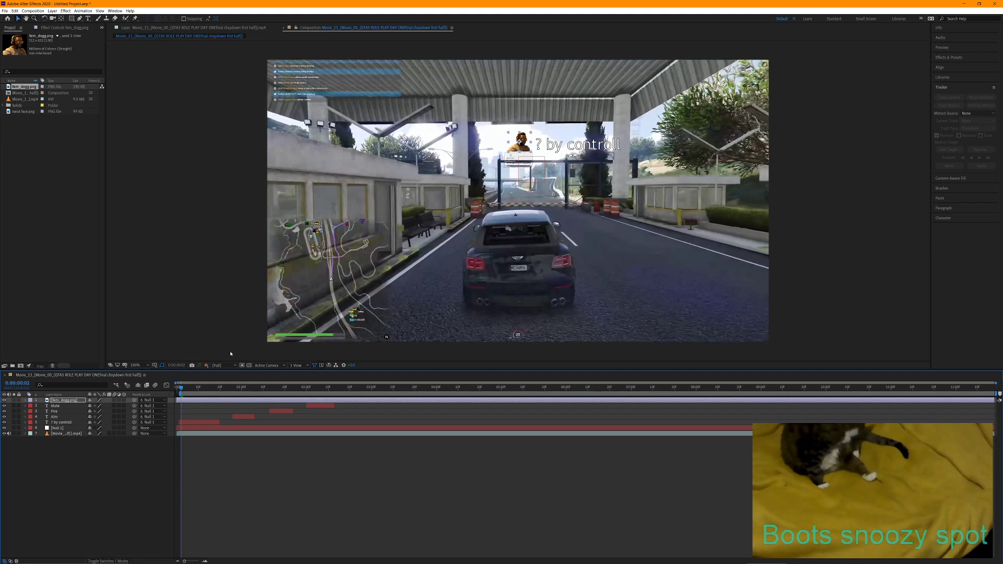
Keyframe the opacity of lem_dogg.png from full at 0:00:02:13 to almost fully transparent at 0:00:02:15
drag(180, 391, 335, 397)
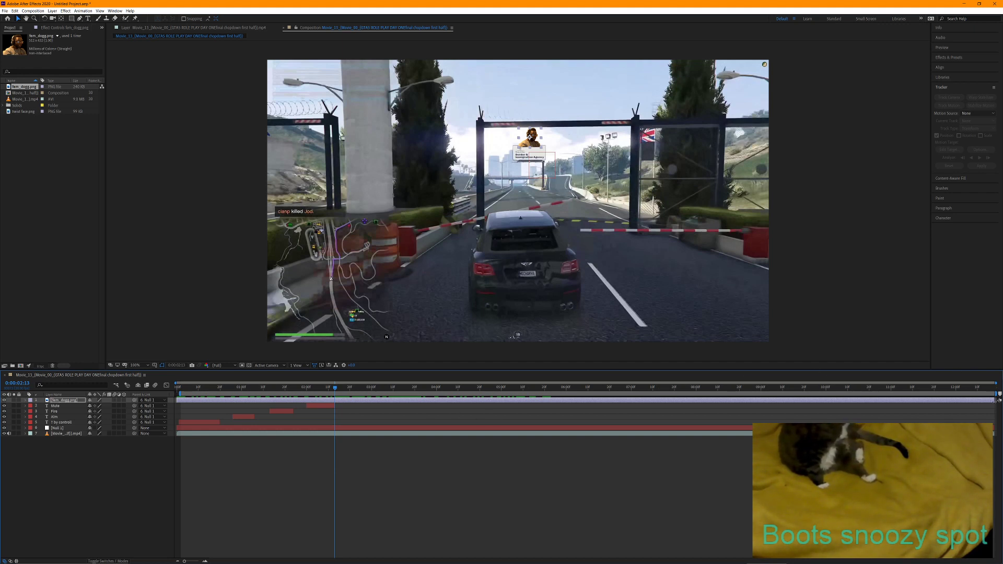
drag(995, 400, 335, 405)
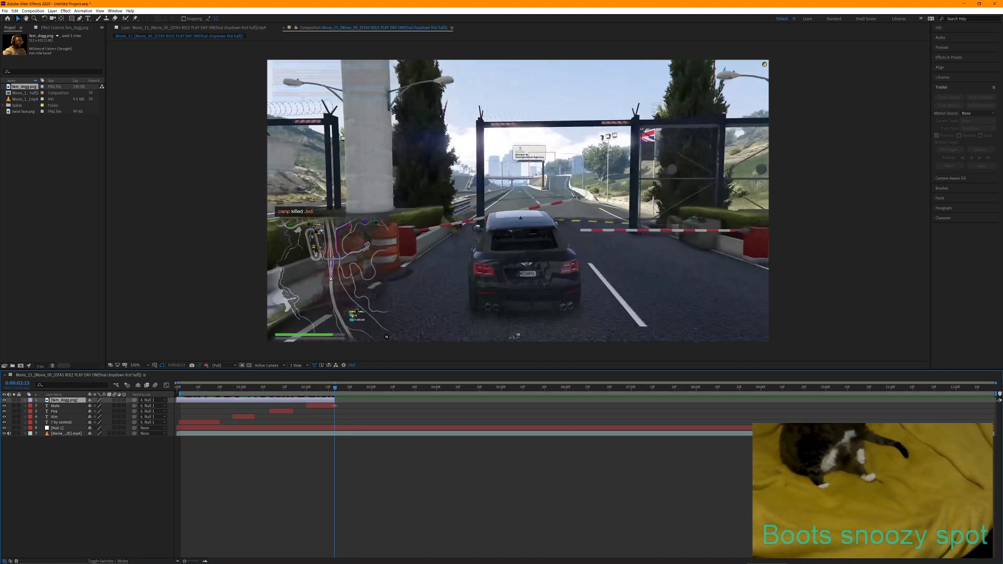
key(ctrl+z)
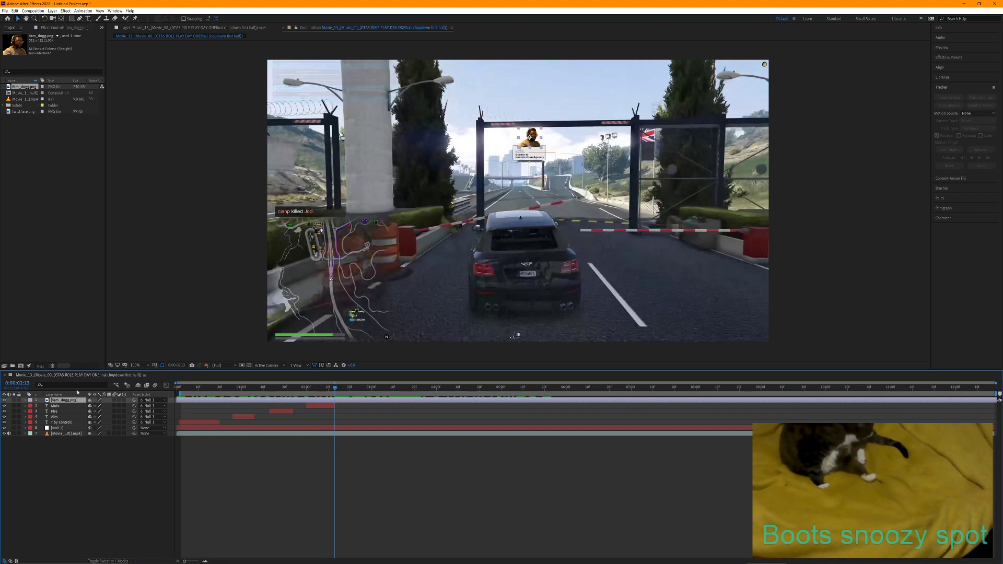
click(25, 401)
click(31, 406)
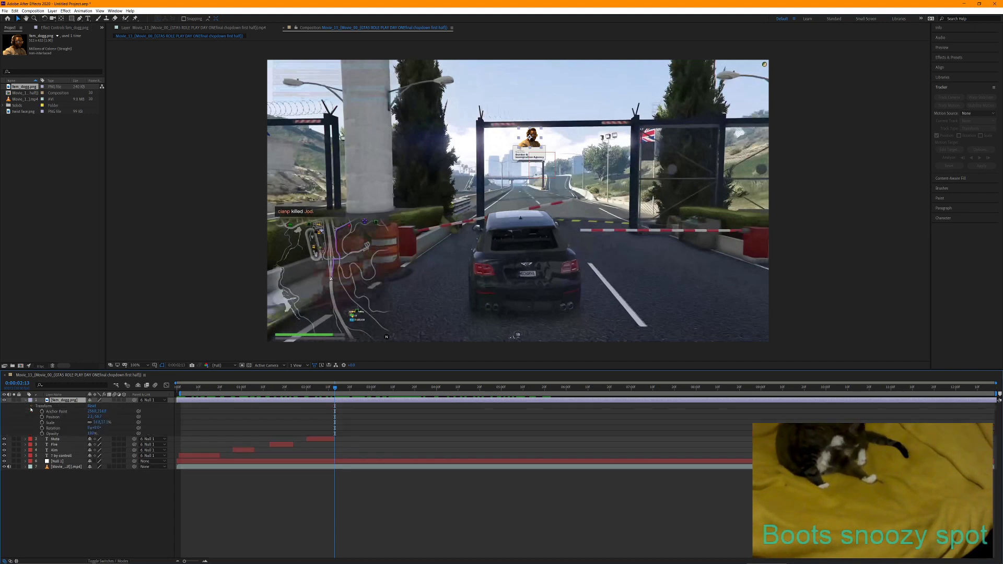
click(47, 435)
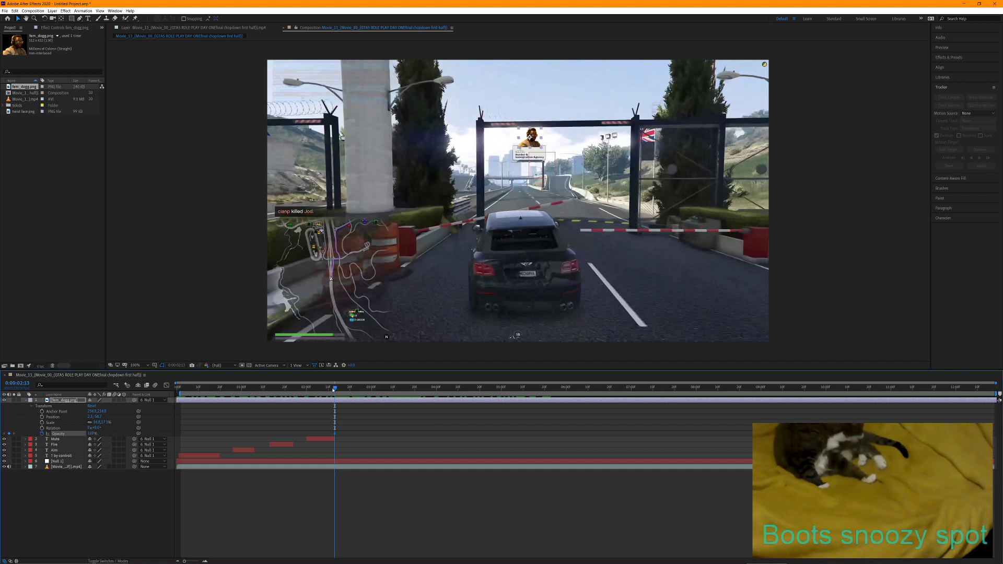
drag(334, 392, 339, 390)
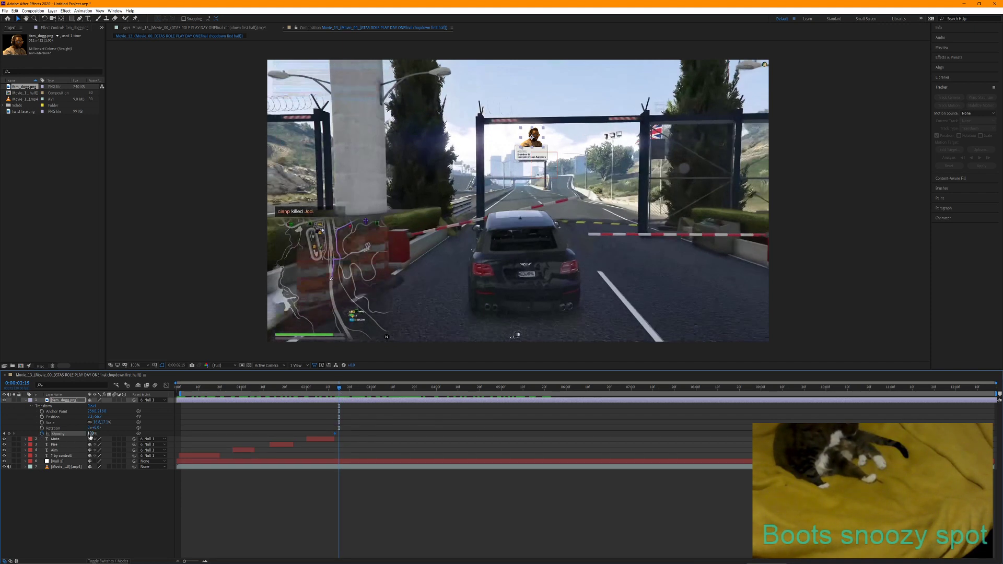
drag(90, 433, 16, 436)
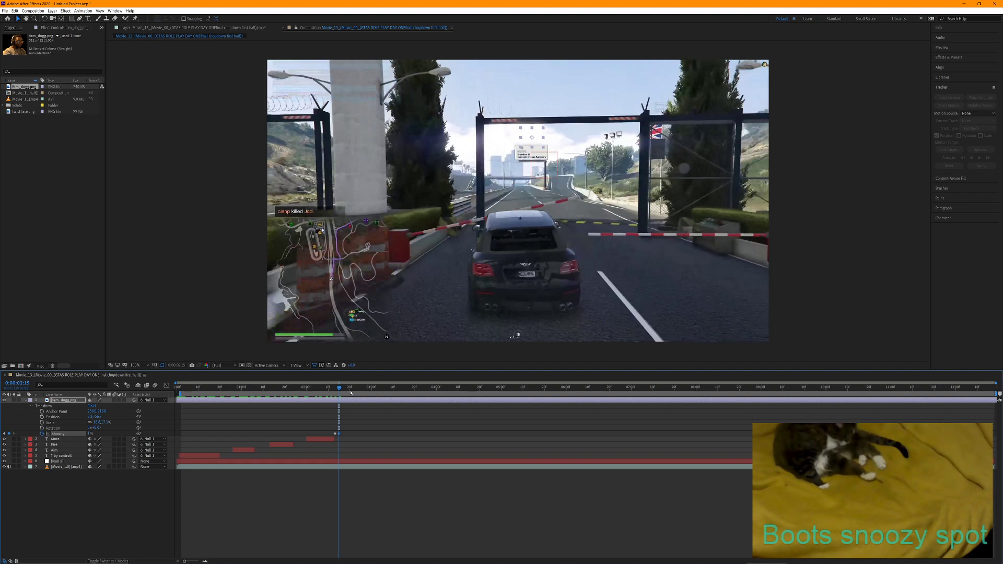
Preview the composition from the start, replay the highway section after the gate, and park the playhead at 0:00:03:14
key(Home)
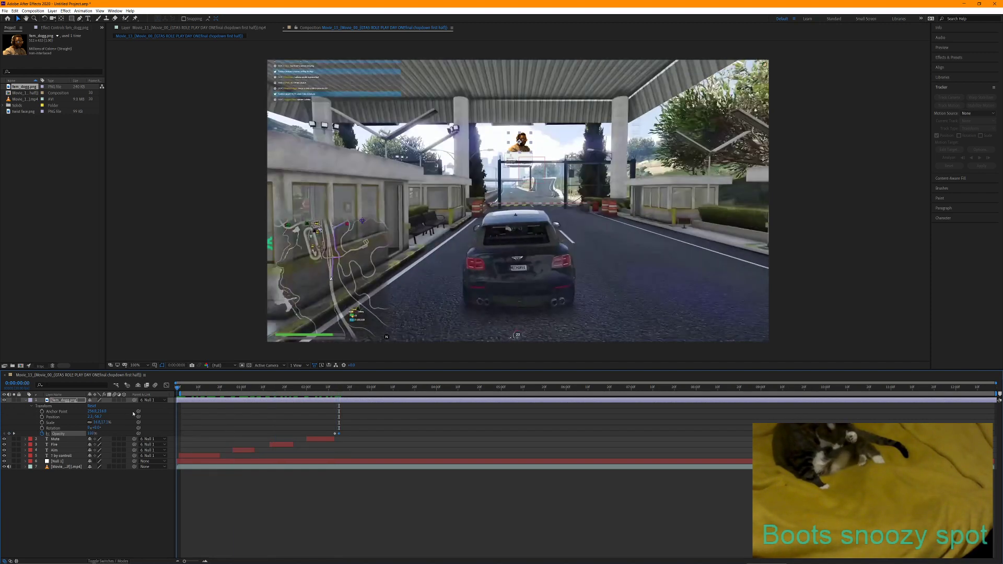
key(space)
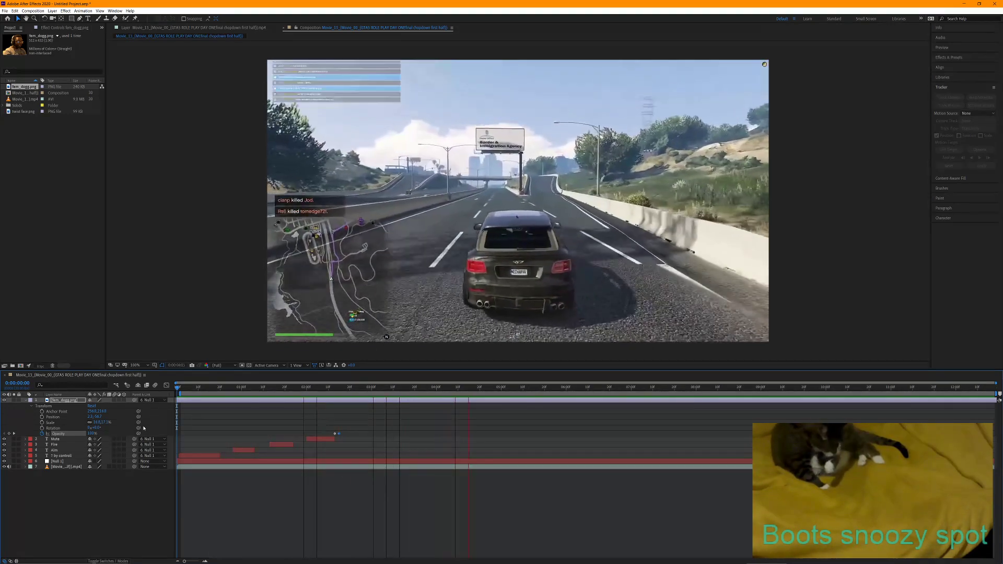
key(space)
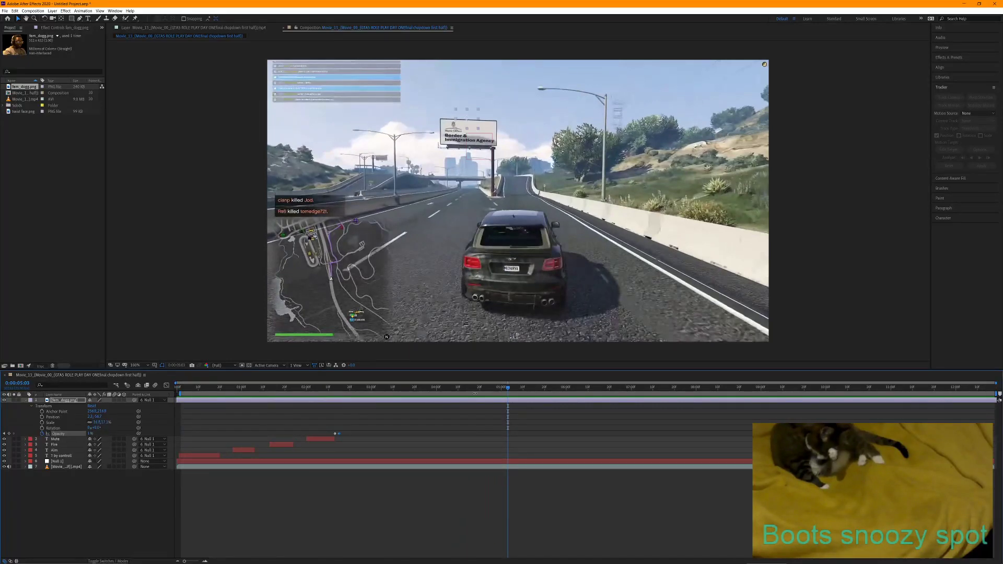
drag(508, 389, 400, 389)
key(space)
key(space)
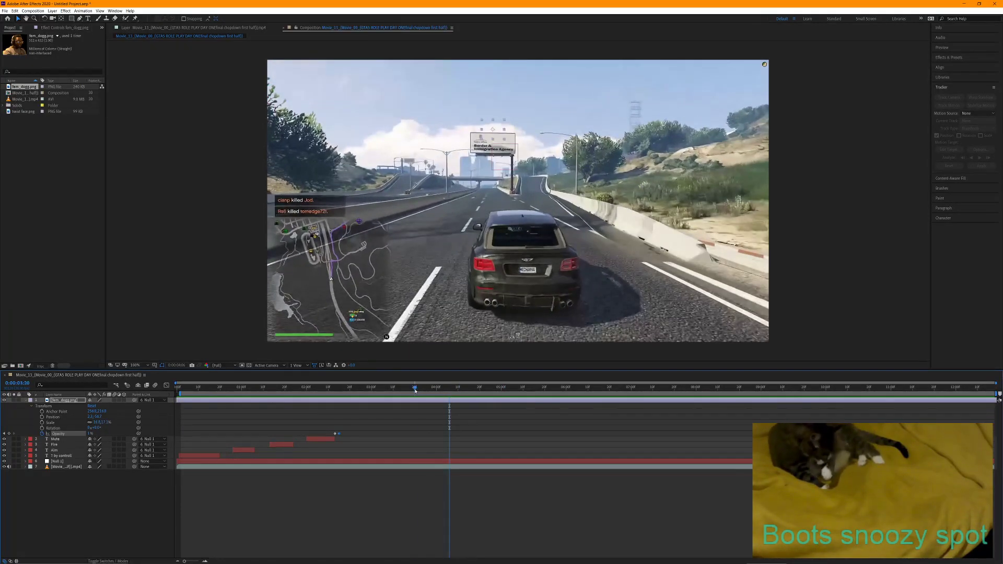
click(415, 389)
key(space)
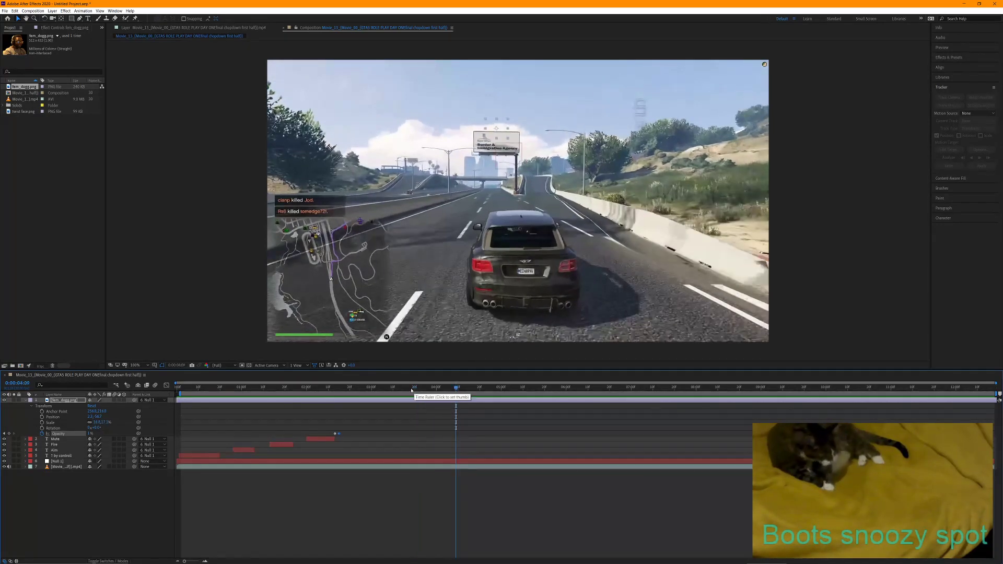
click(414, 389)
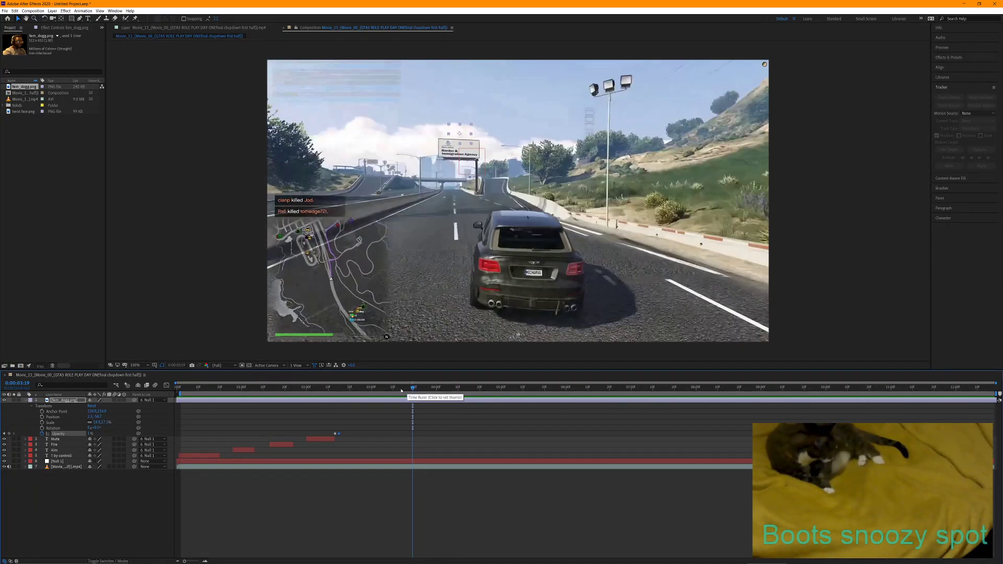
click(401, 389)
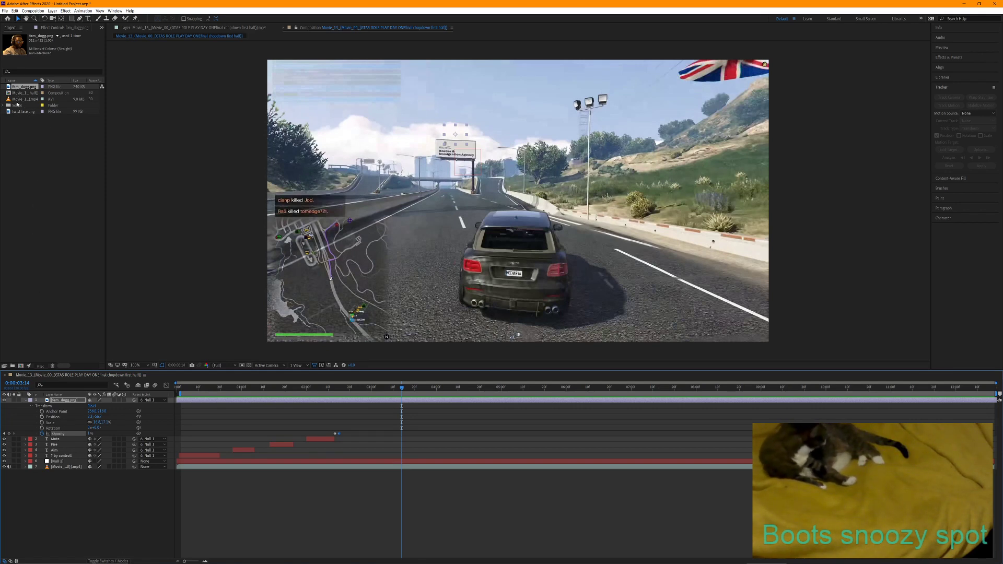
Place a scaled-down twist face.png in the sky near the billboard, trim its start to 0:00:03:14, and preview it
drag(20, 111, 412, 172)
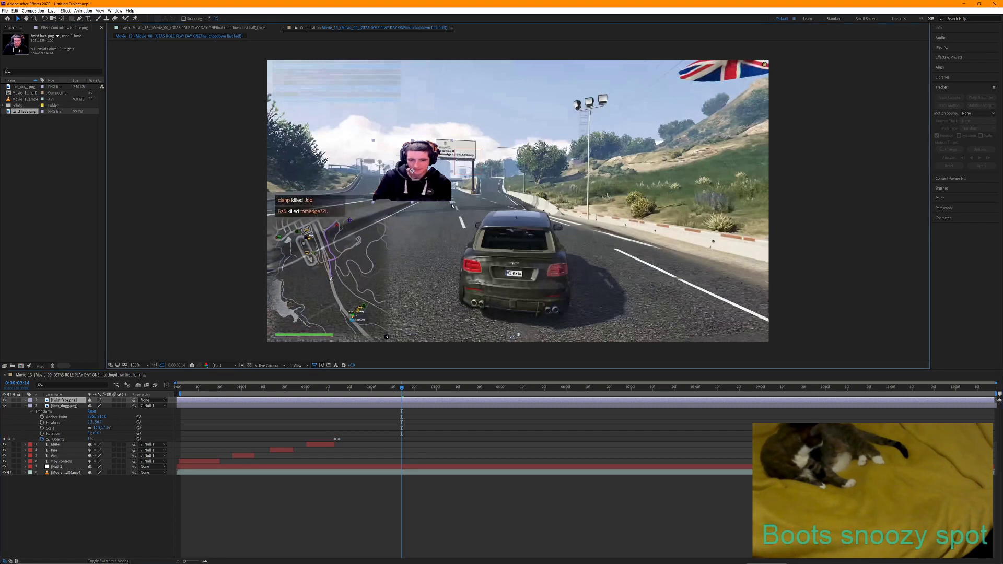
drag(452, 205, 401, 109)
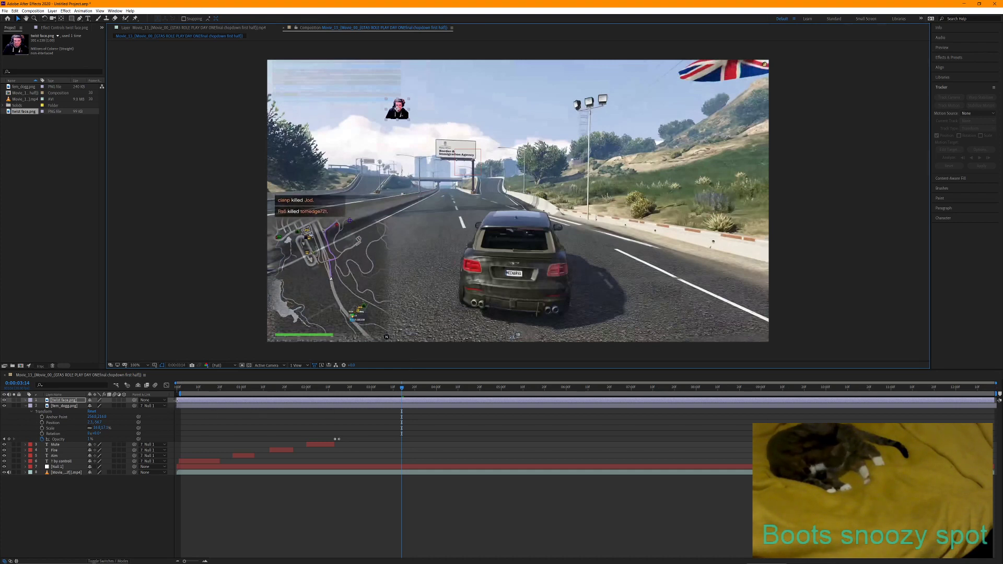
drag(179, 400, 402, 400)
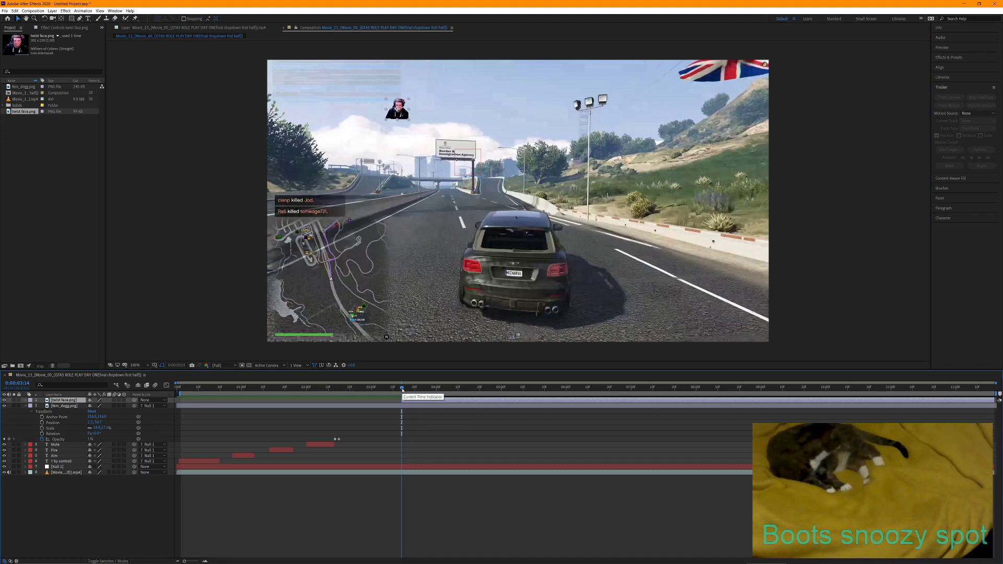
key(space)
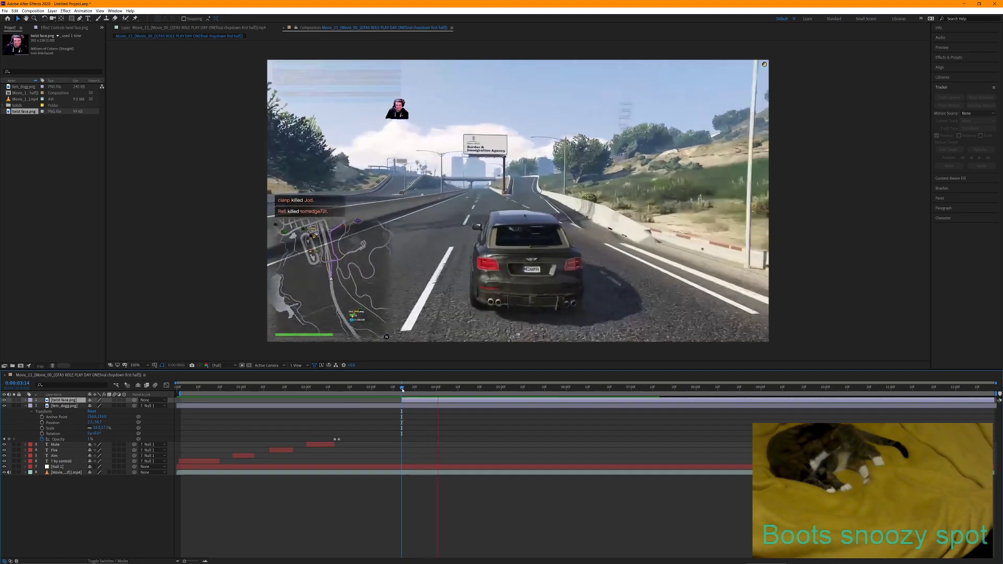
key(space)
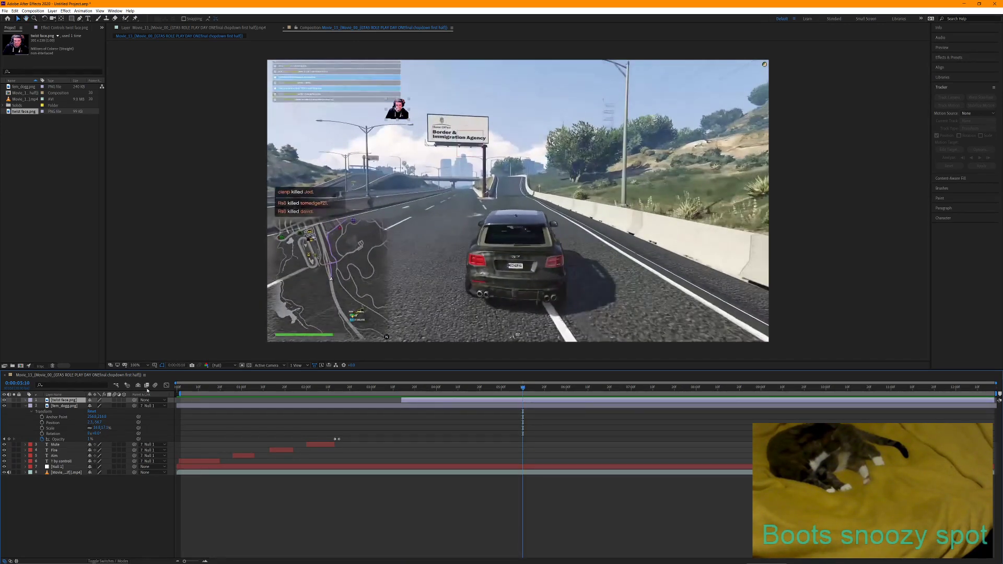
Keyframe the opacity of twist face.png from full at 0:00:05:10 to 0% at 0:00:05:13
click(27, 406)
click(25, 401)
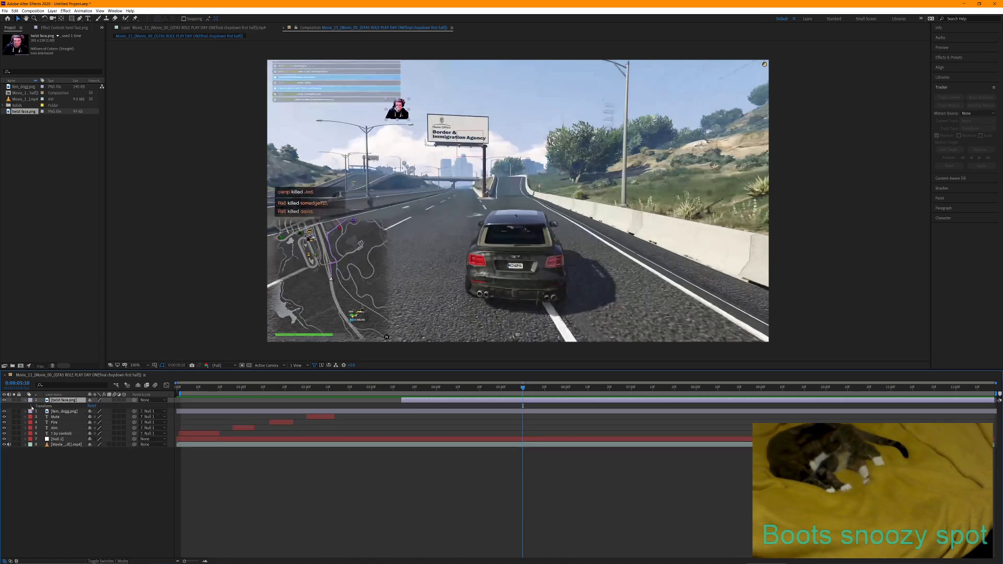
click(32, 407)
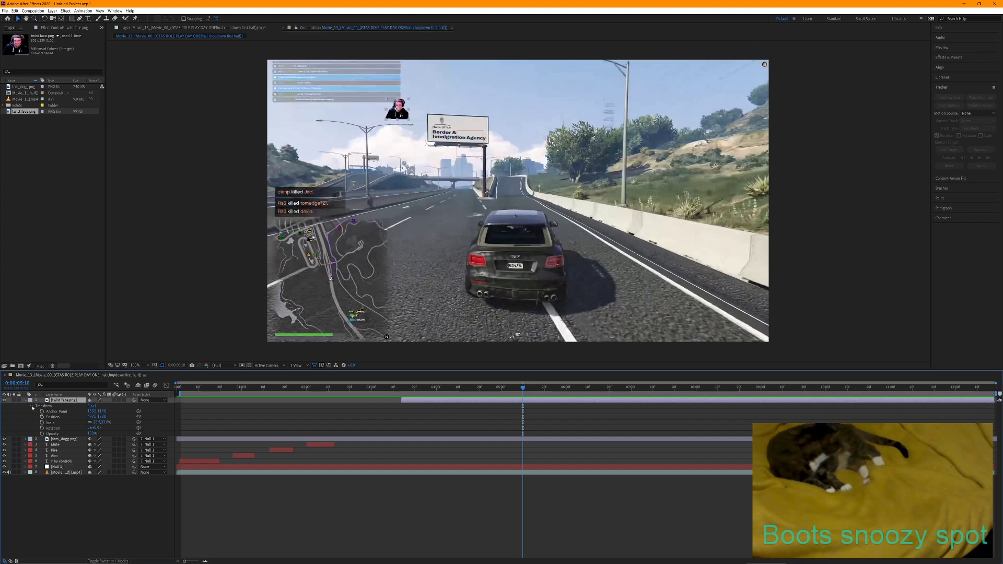
click(41, 433)
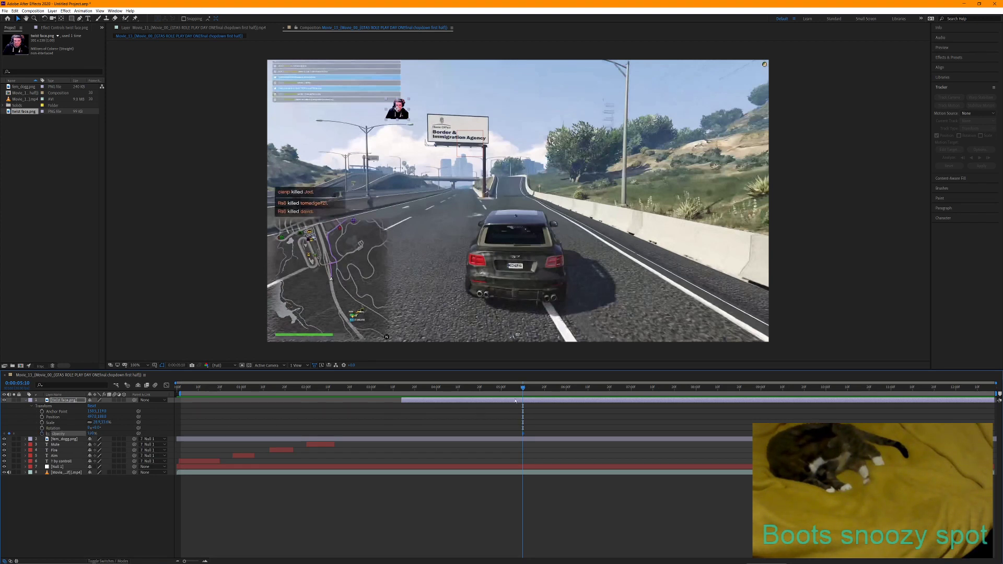
drag(523, 388, 529, 388)
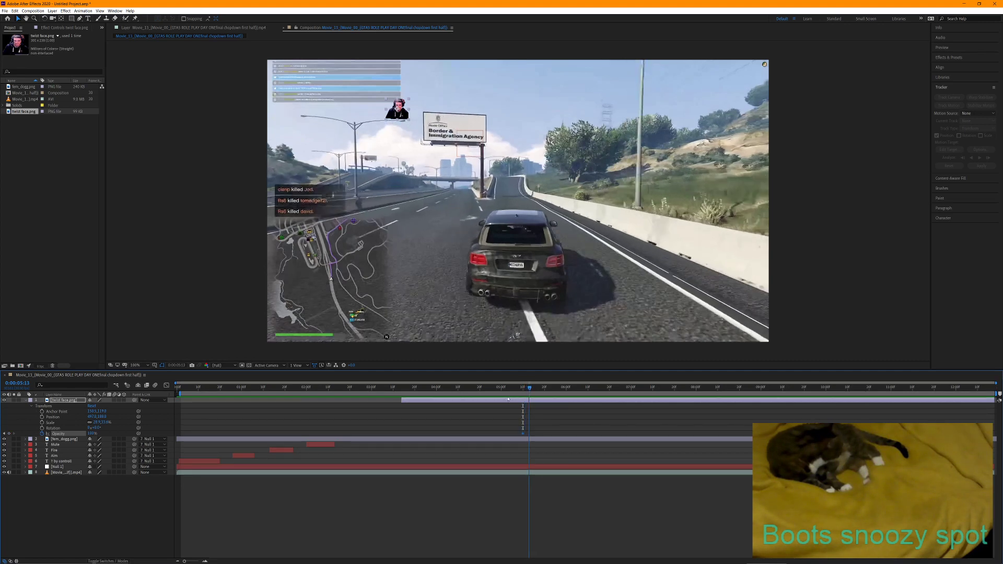
click(92, 433)
text(0)
key(Return)
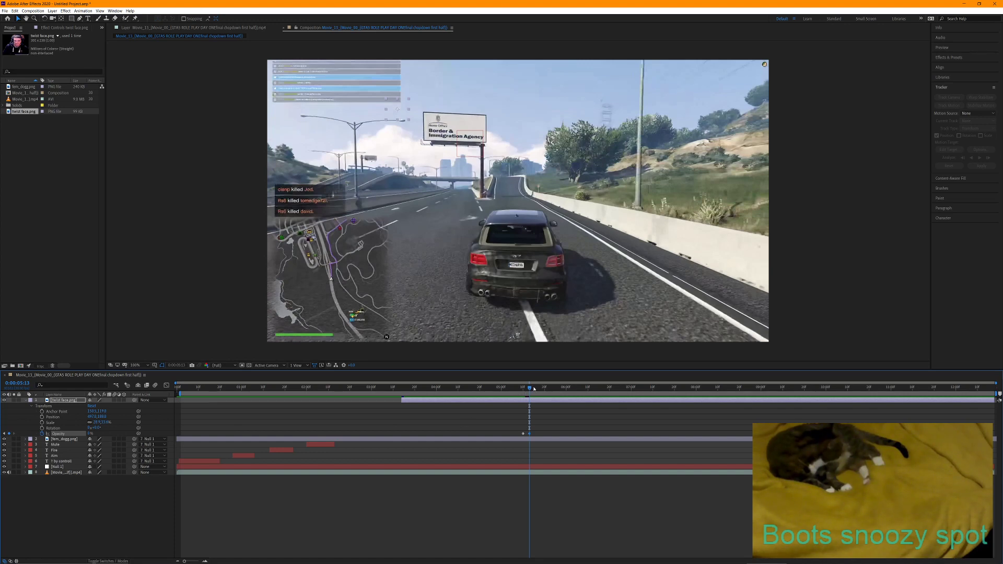
Preview the highway section with twist face.png several times and park the playhead at 0:00:03:13
drag(529, 389, 373, 389)
key(space)
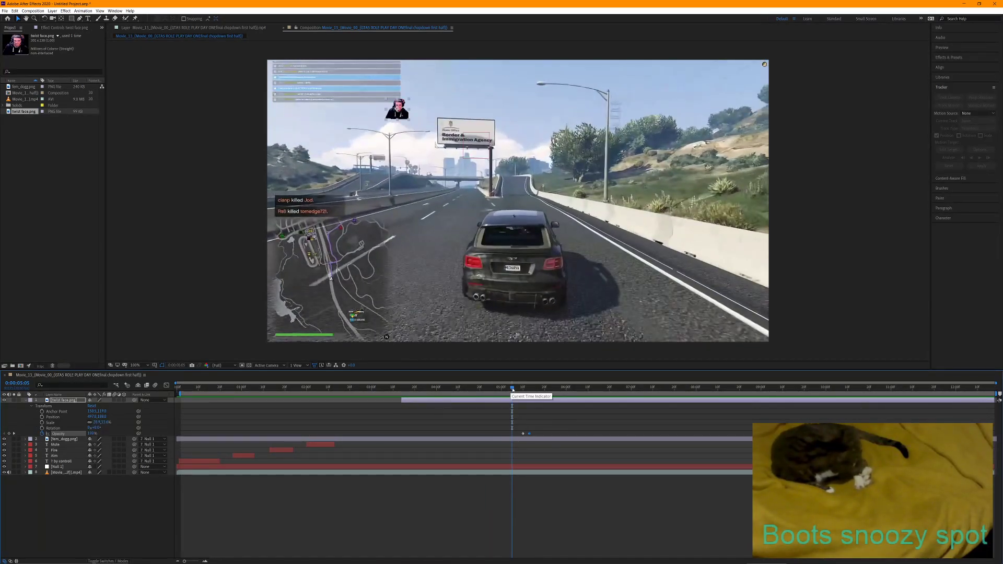
drag(511, 389, 400, 393)
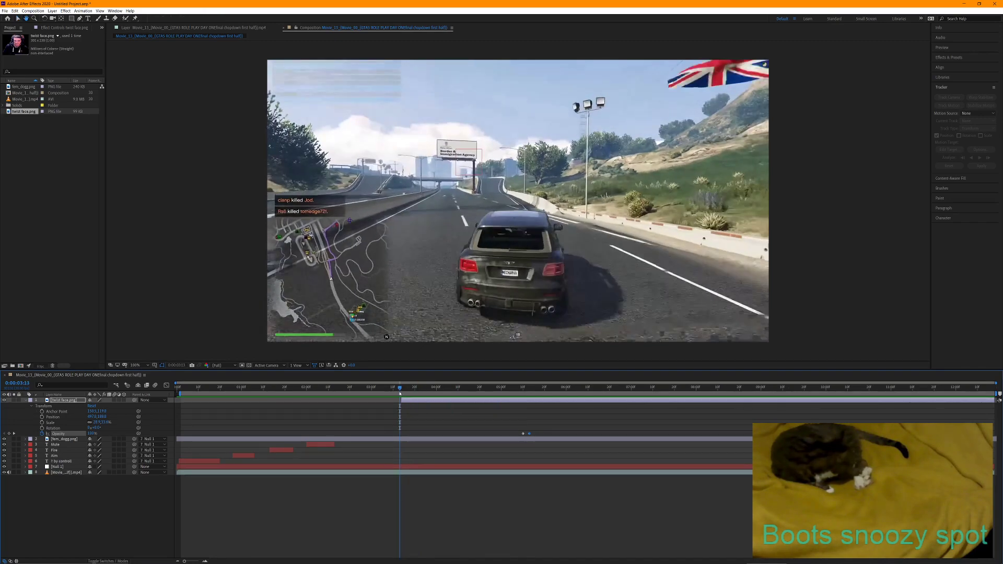
key(space)
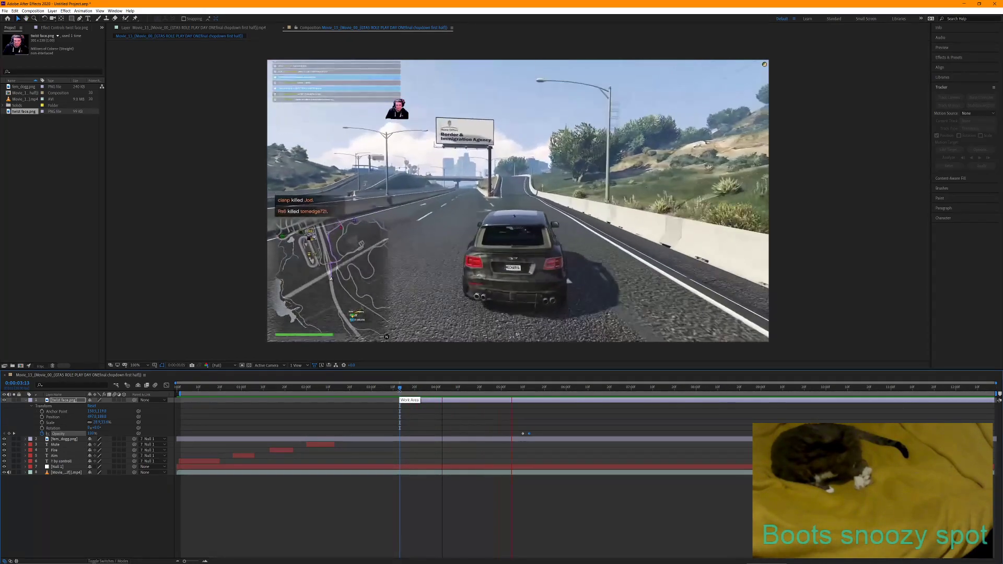
key(space)
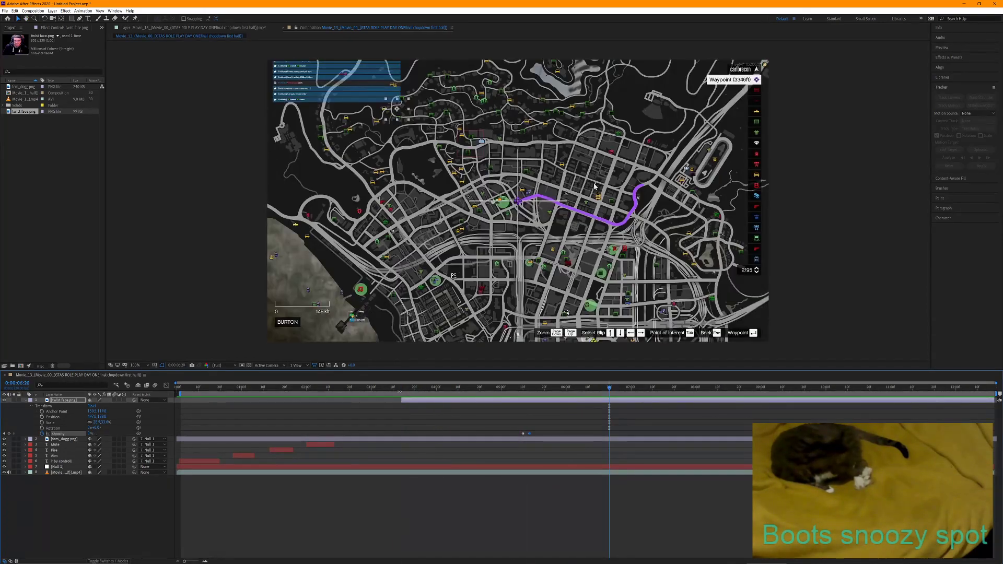
click(401, 387)
key(space)
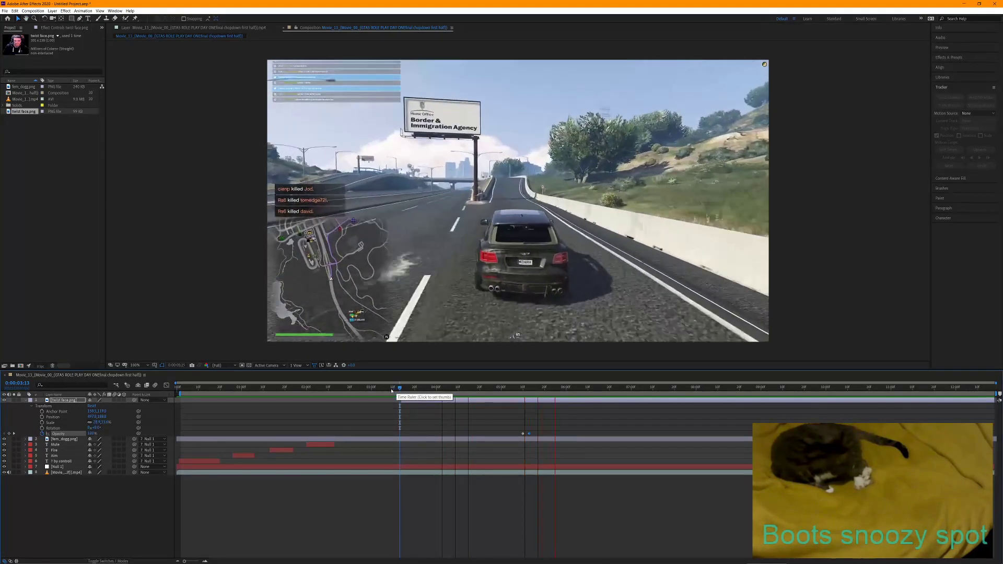
drag(401, 389, 391, 389)
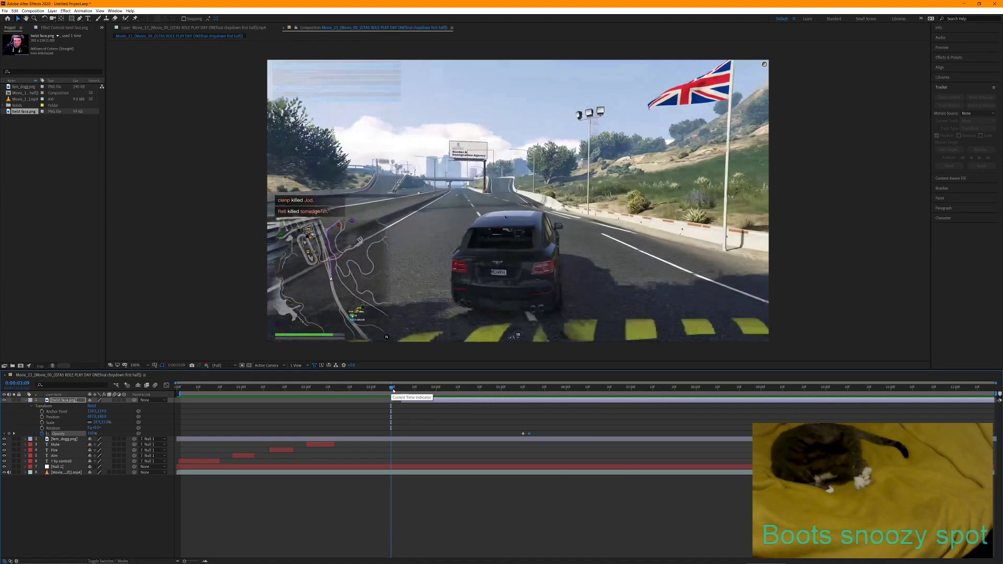
key(space)
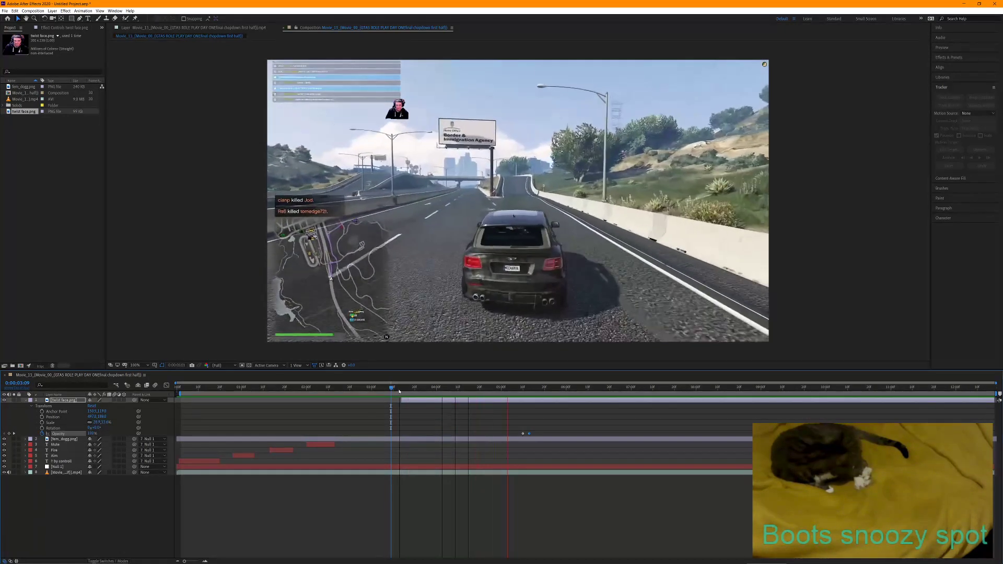
click(399, 388)
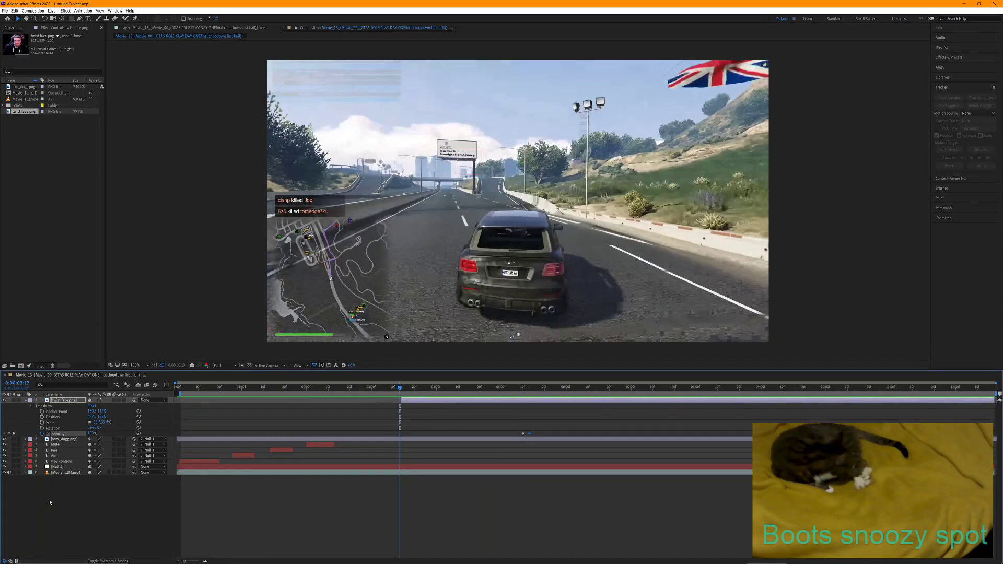
Add a new text layer reading "That bloke hurt his back or somethin"
click(25, 401)
right_click(49, 469)
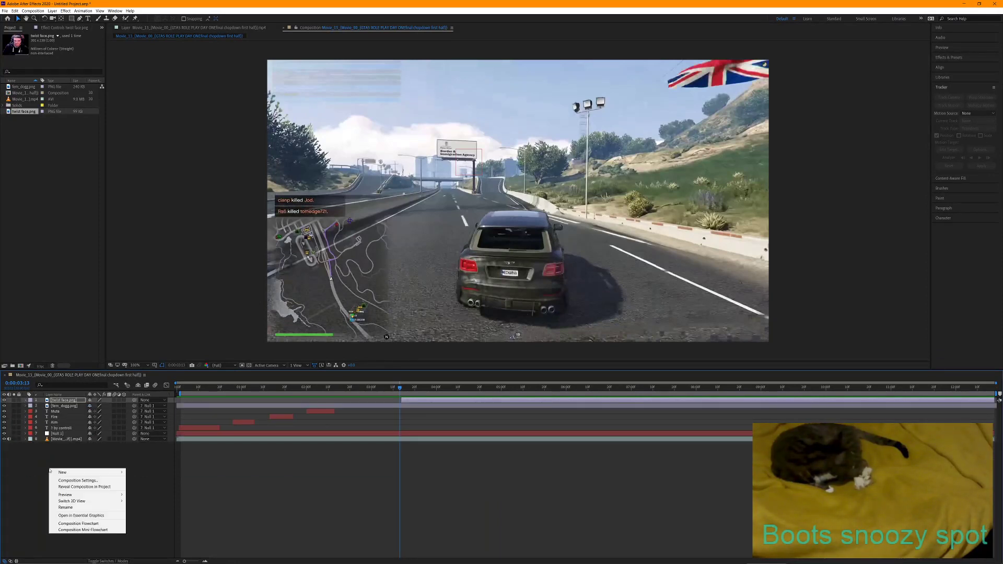
mouse_move(106, 472)
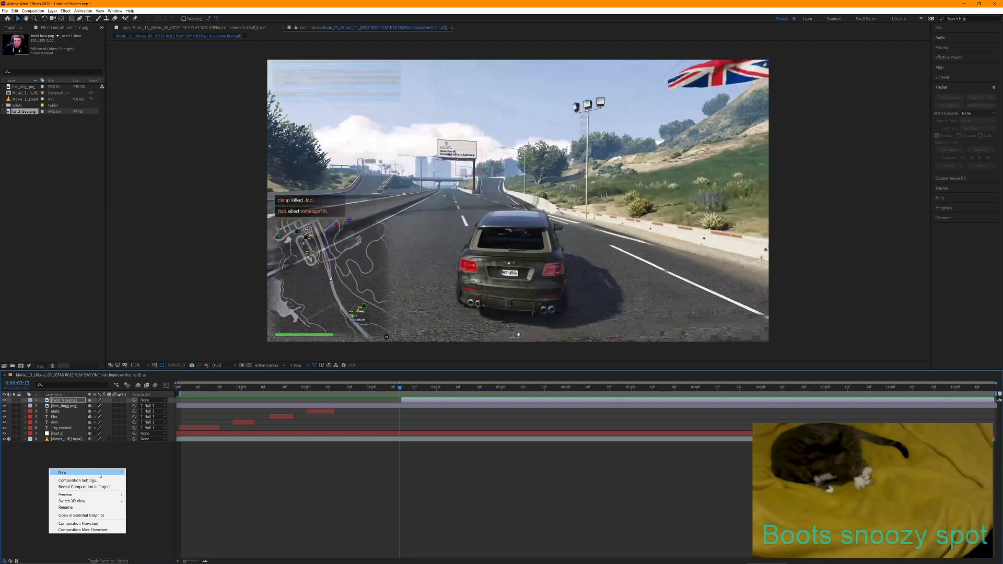
click(138, 480)
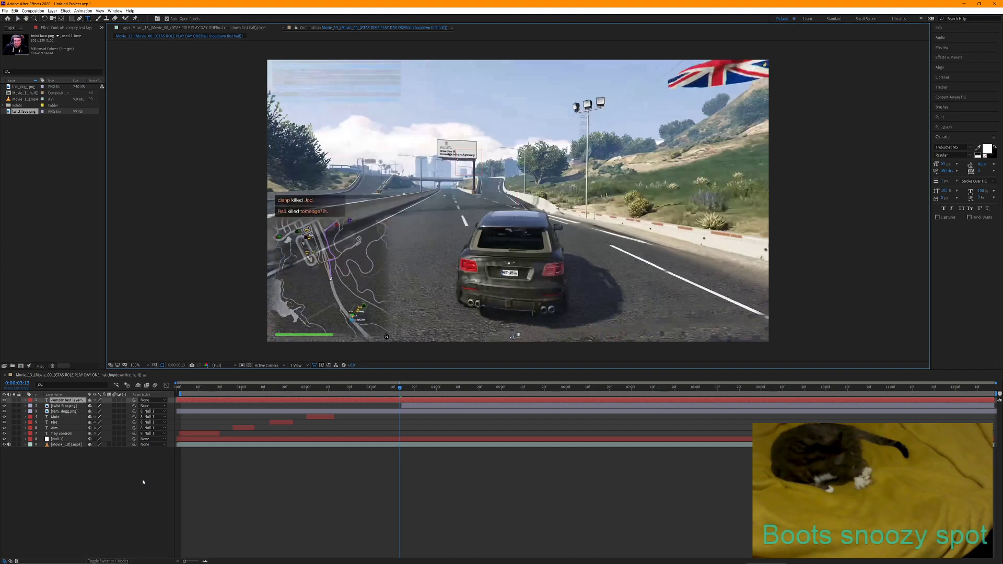
text(That bloke hurt)
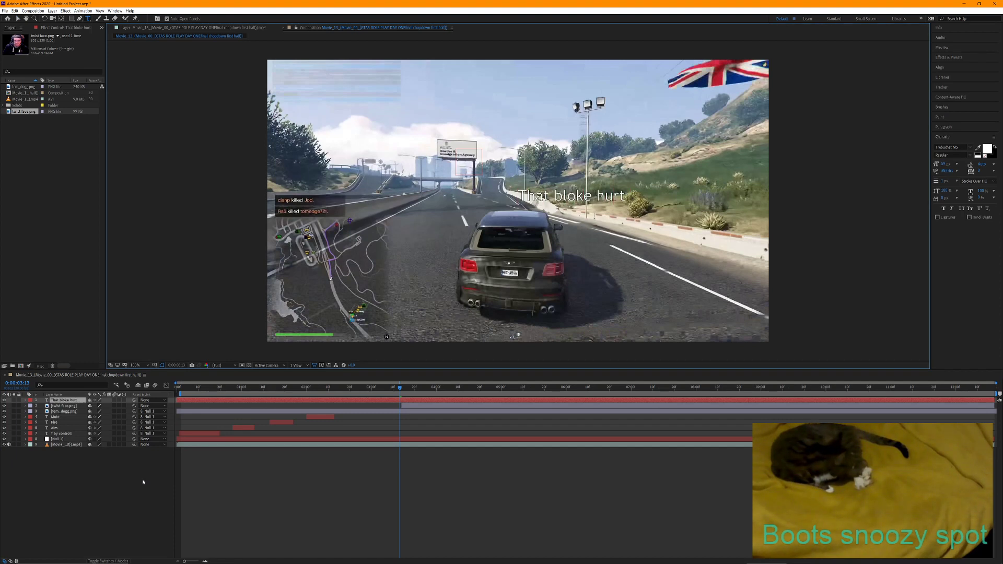
text( his back or som)
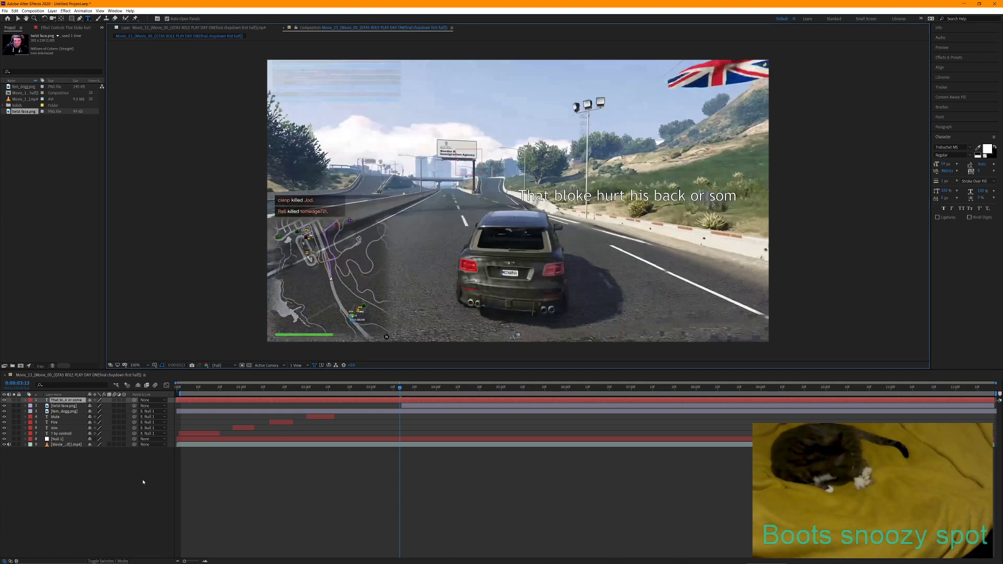
text(ething)
key(BackSpace)
drag(543, 196, 706, 190)
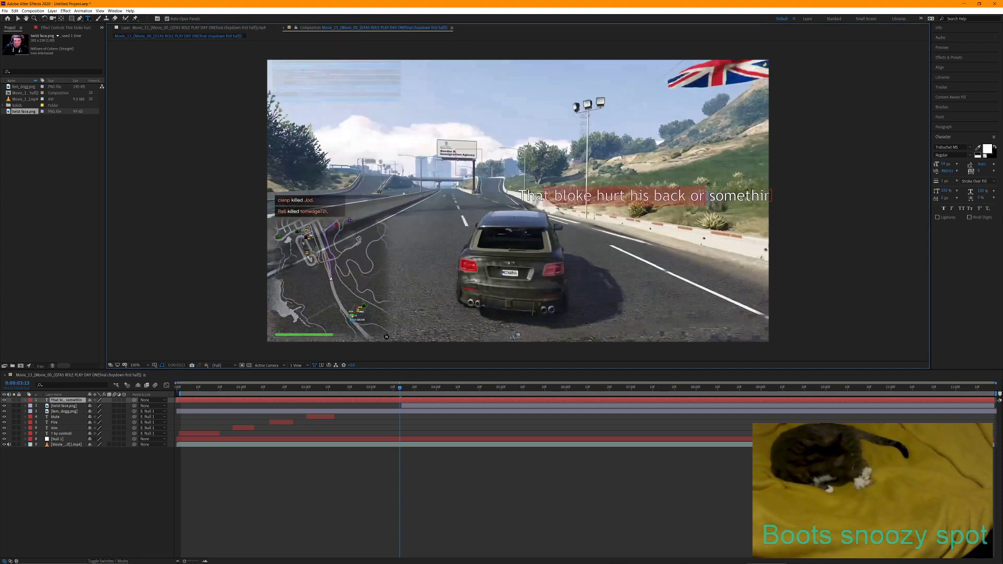
drag(700, 198, 545, 196)
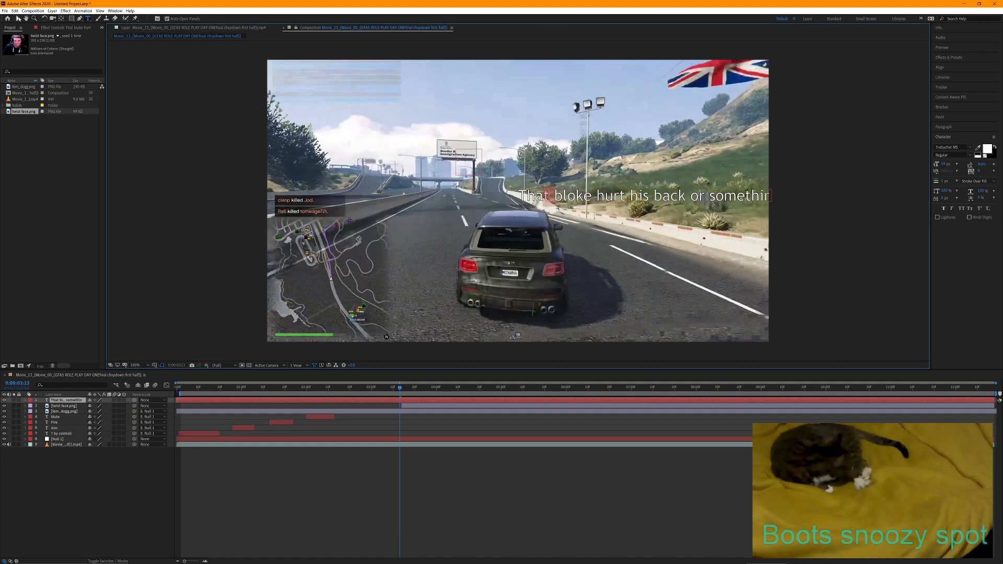
click(18, 18)
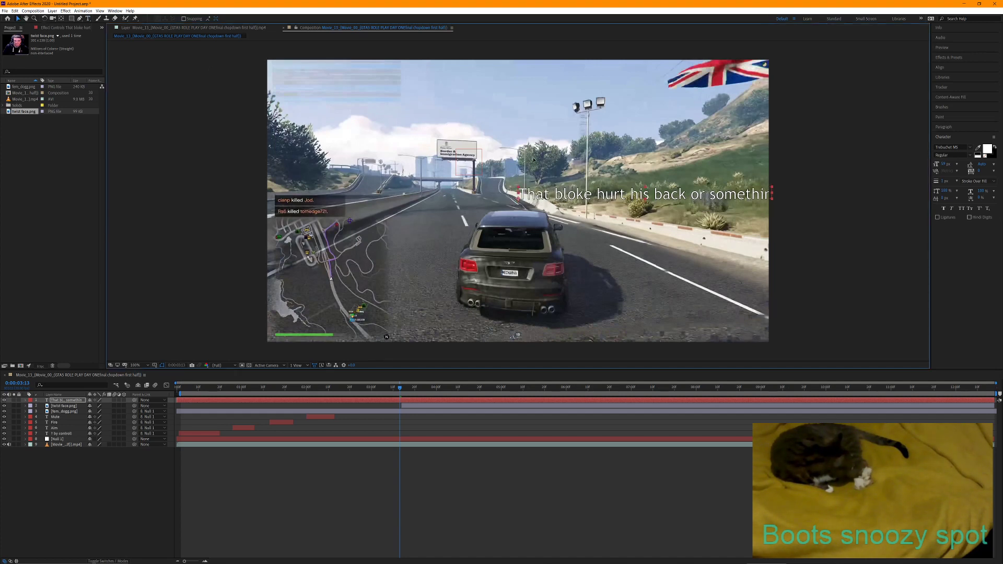
Place the "That bloke hurt his back or somethin" caption beside the twist face, narrow it horizontally, and end it with a question mark
drag(540, 200, 463, 120)
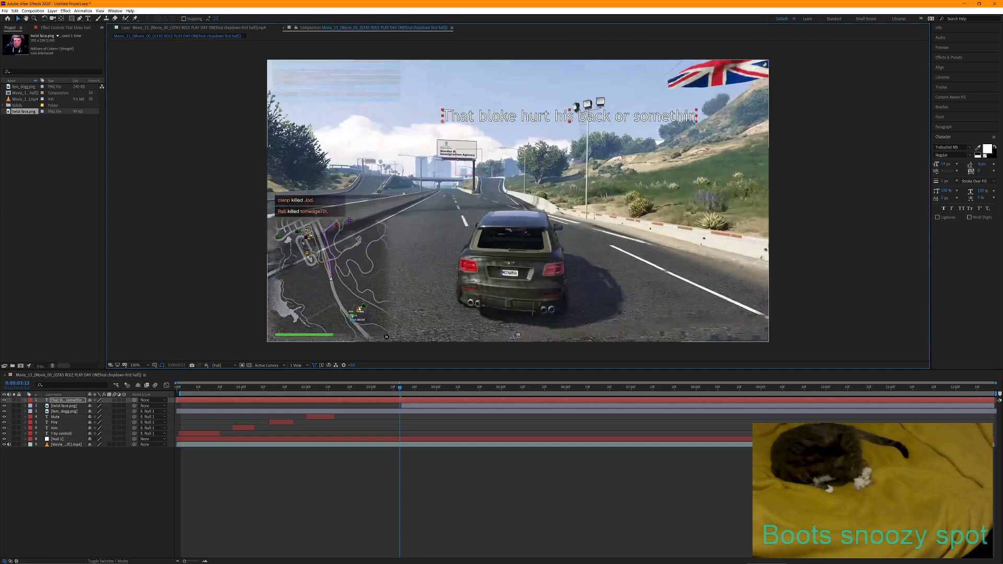
drag(400, 389, 443, 389)
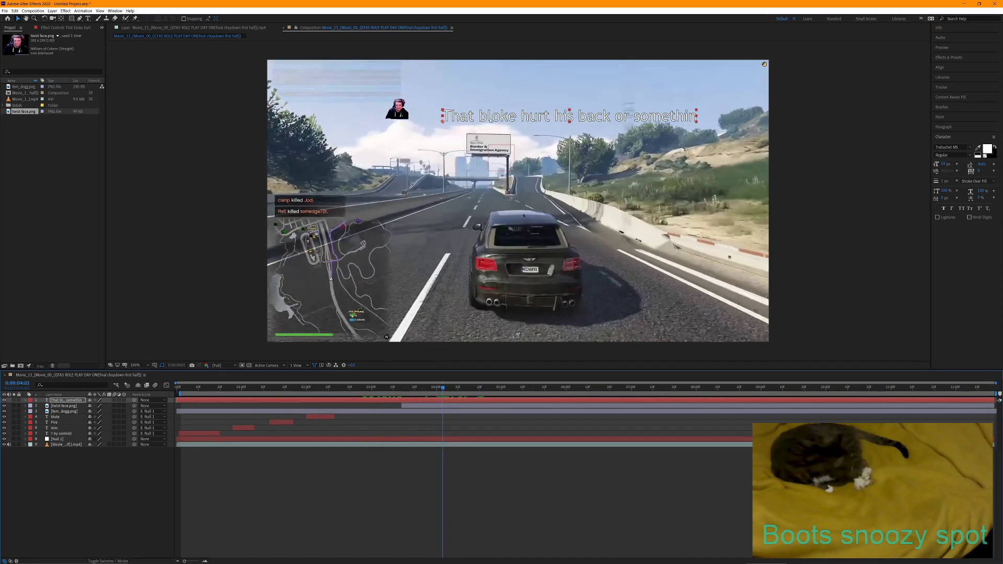
drag(490, 118, 464, 112)
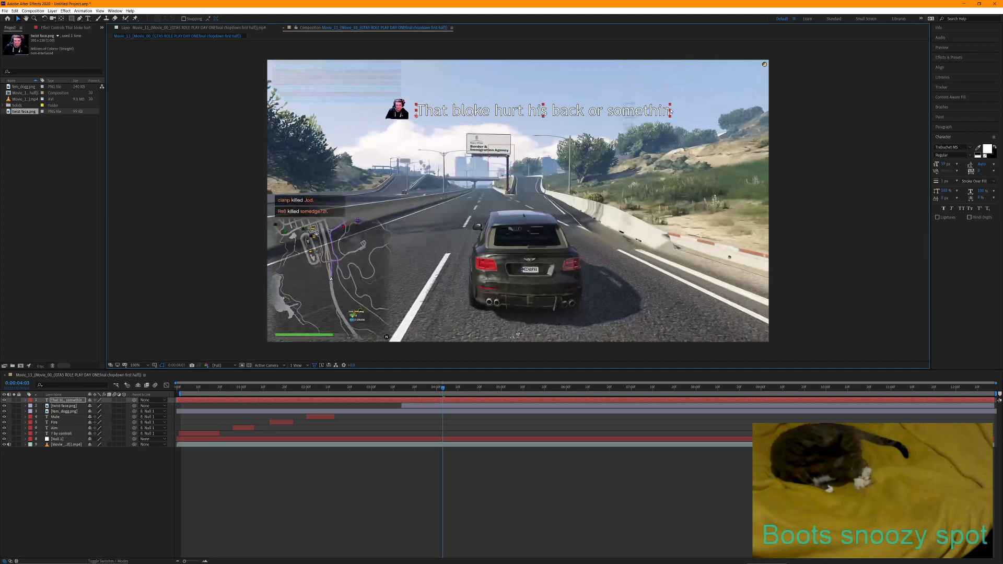
drag(671, 107, 590, 108)
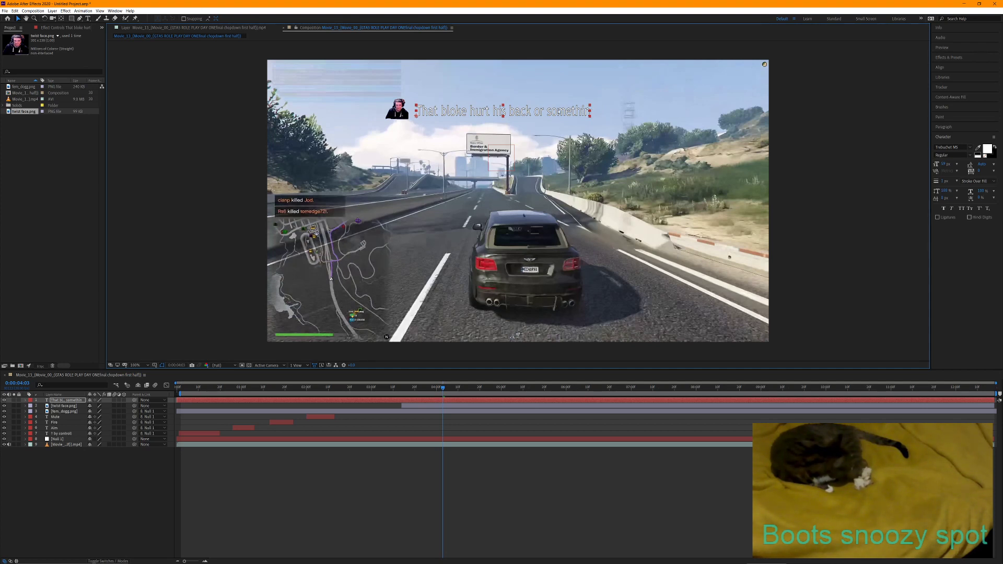
click(89, 18)
Preview the scene from the gate and trim the "That bloke hurt" caption to run from 0:00:03:19 until the twist face fades out
drag(443, 390, 319, 390)
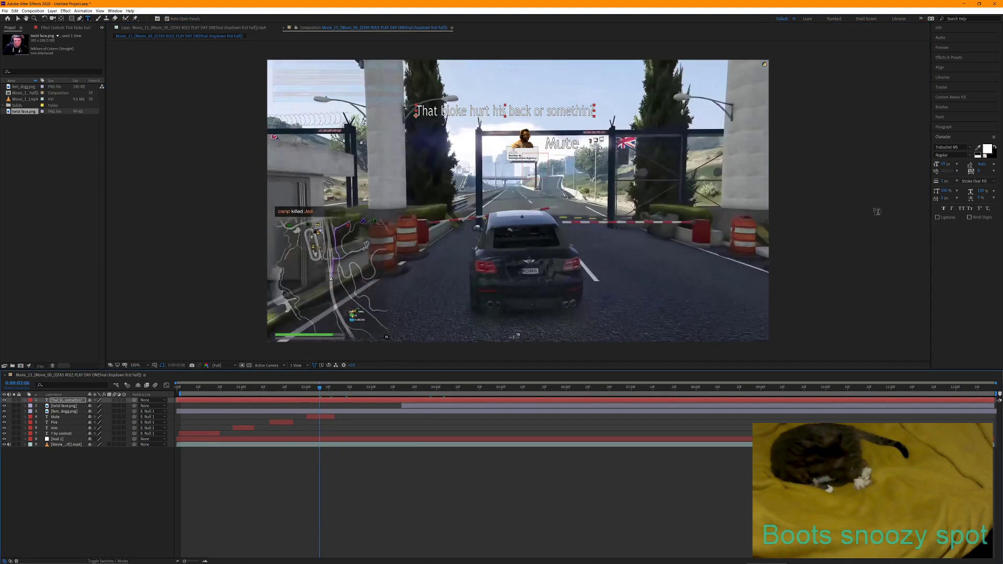
key(space)
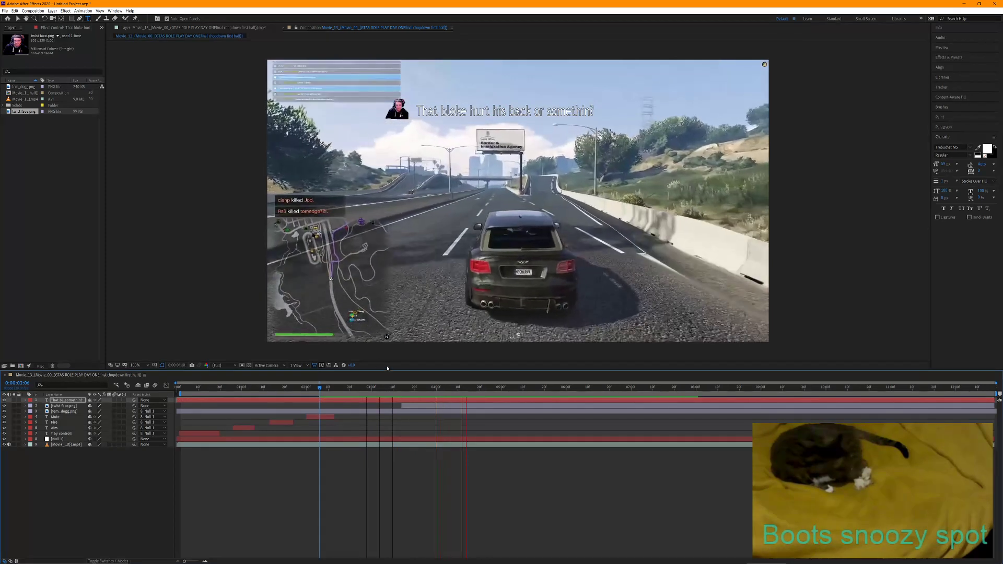
key(space)
click(401, 390)
key(space)
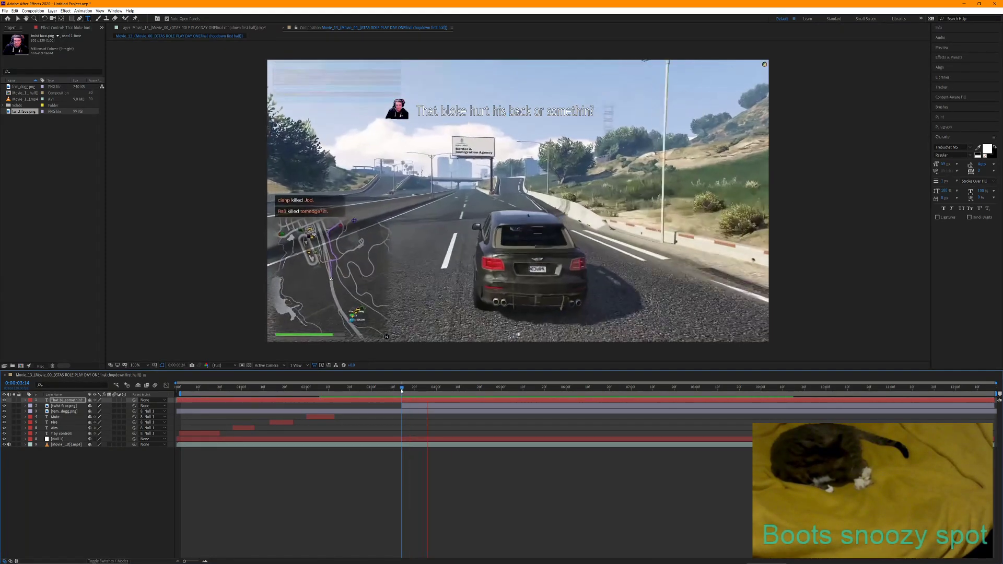
key(space)
click(412, 388)
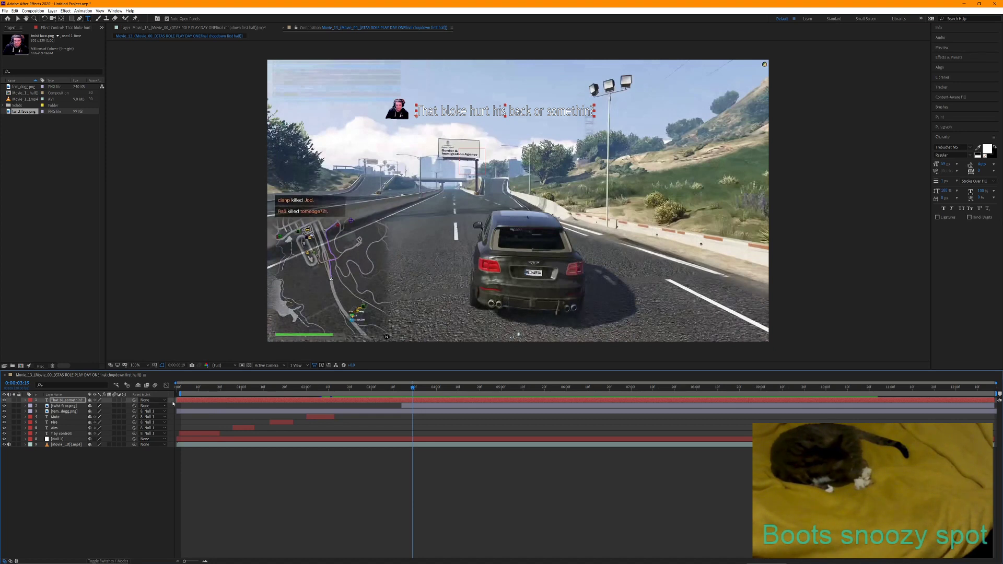
drag(176, 400, 409, 402)
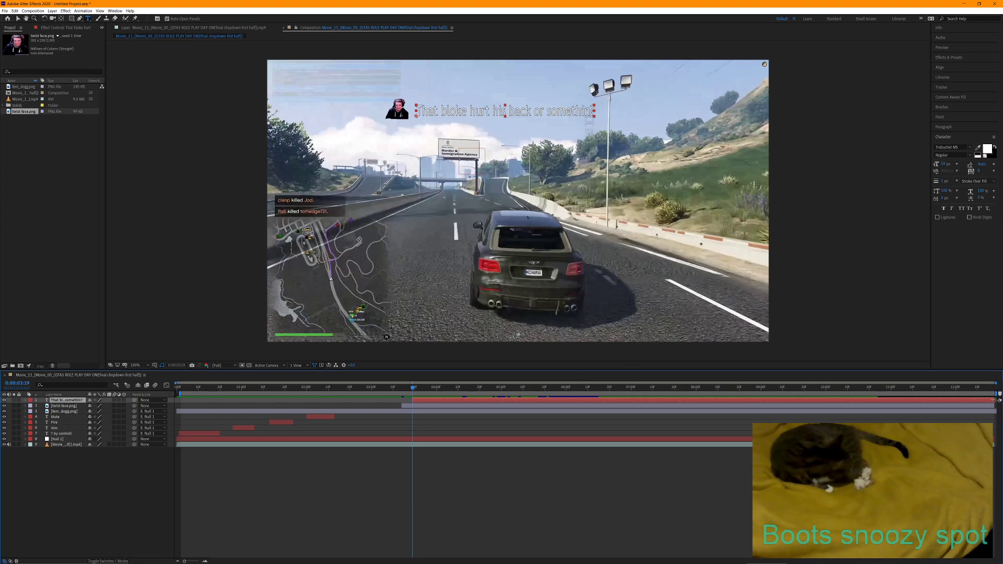
drag(994, 400, 508, 411)
Preview the timed caption and the map section after it, then park the playhead at 0:00:07:10
key(space)
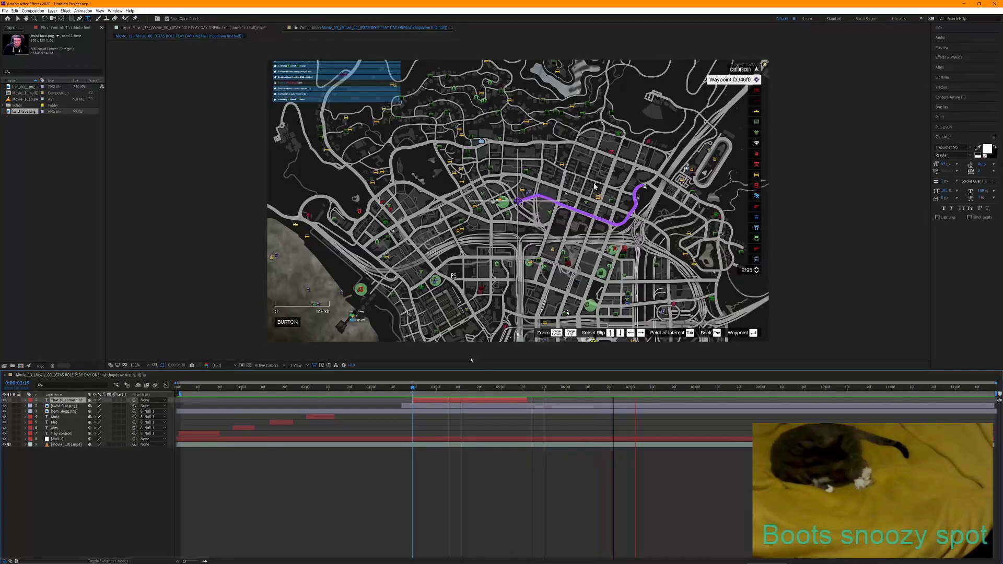
click(402, 392)
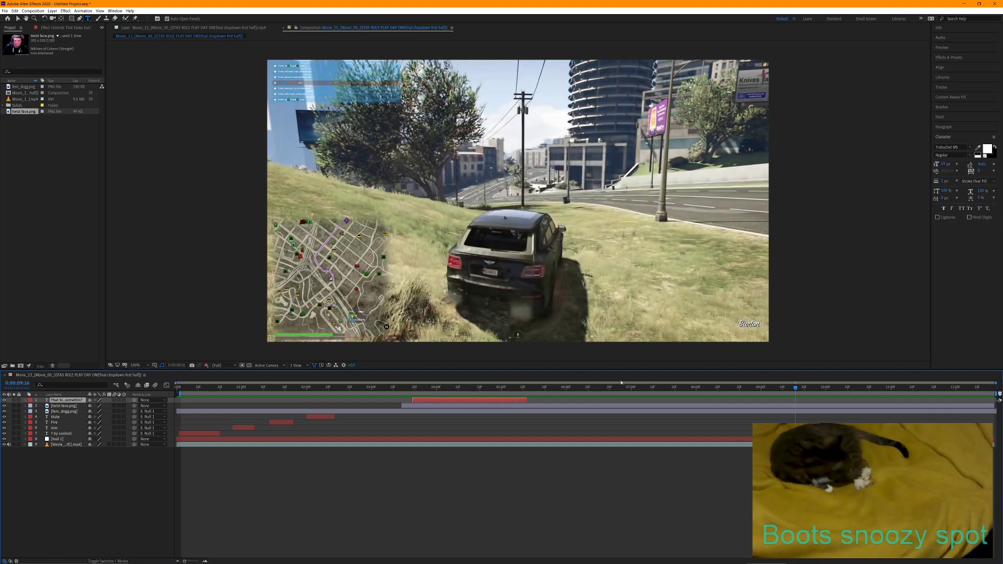
click(694, 389)
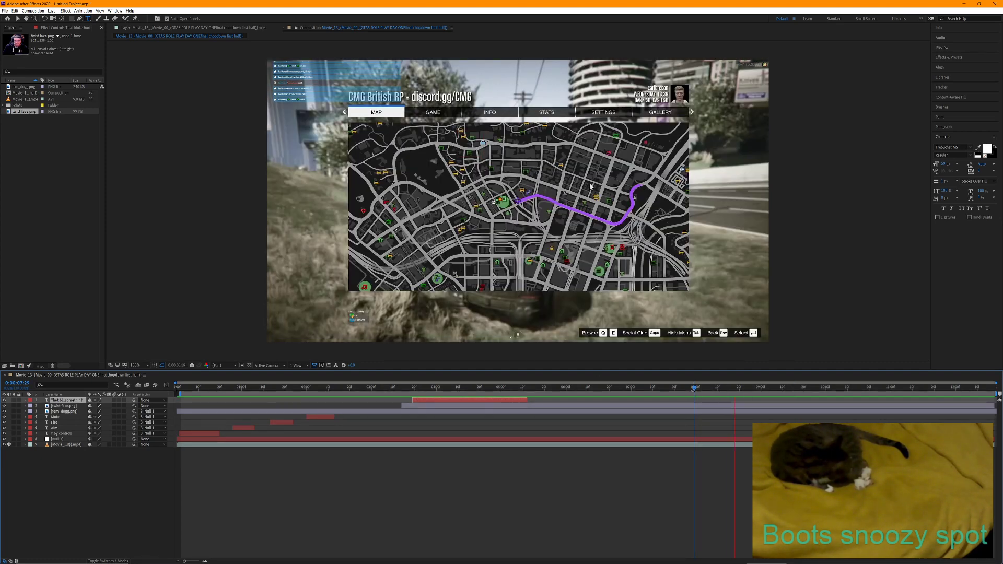
click(674, 390)
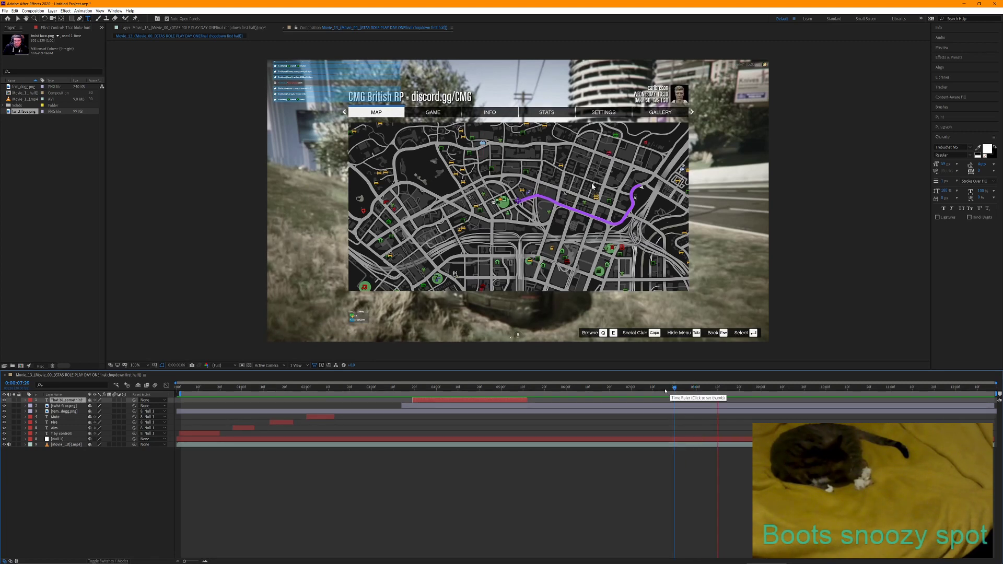
click(653, 390)
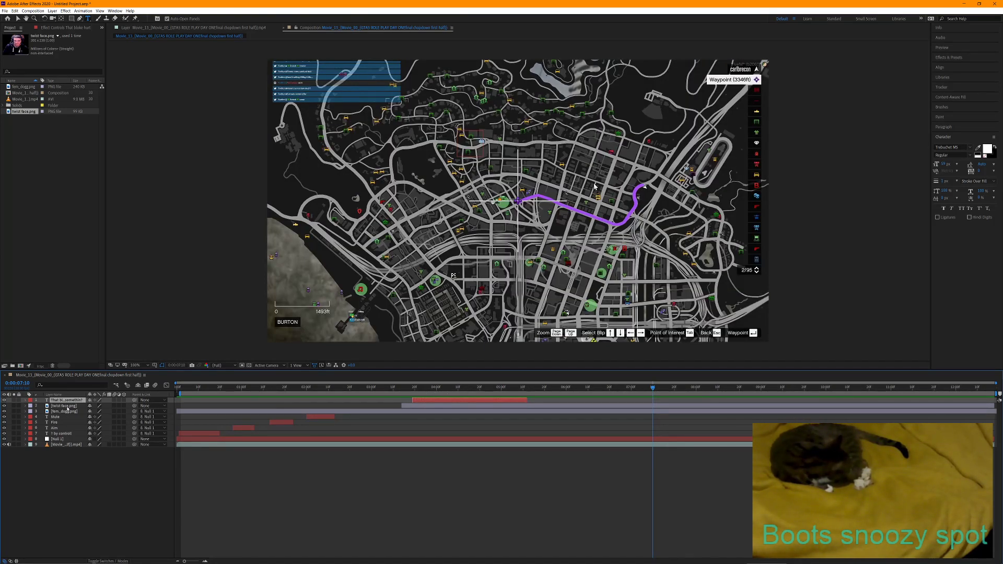
Keyframe the twist face's opacity to 0% at 0:00:07:07 and 100% at 0:00:07:10 so it reappears over the map
click(67, 406)
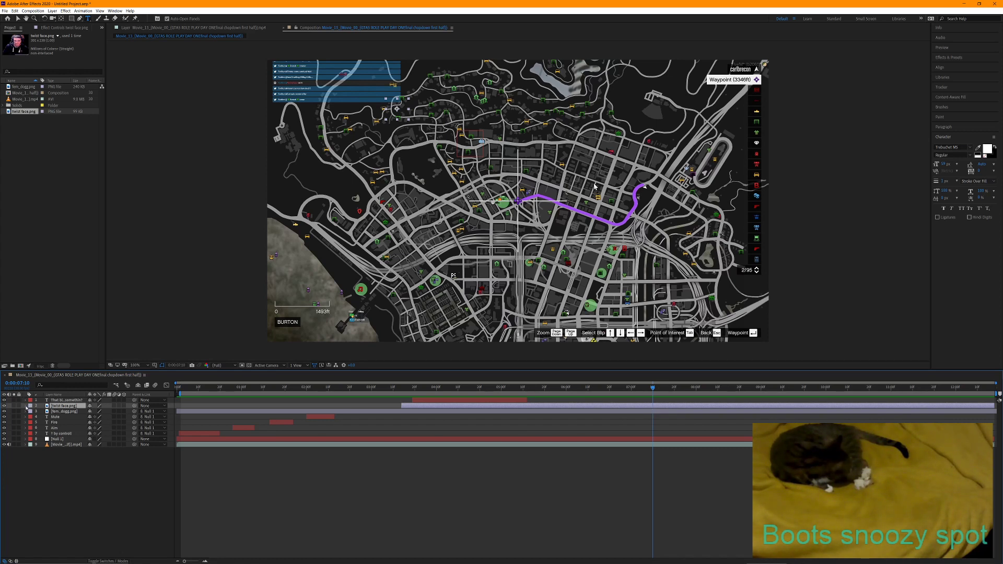
click(26, 407)
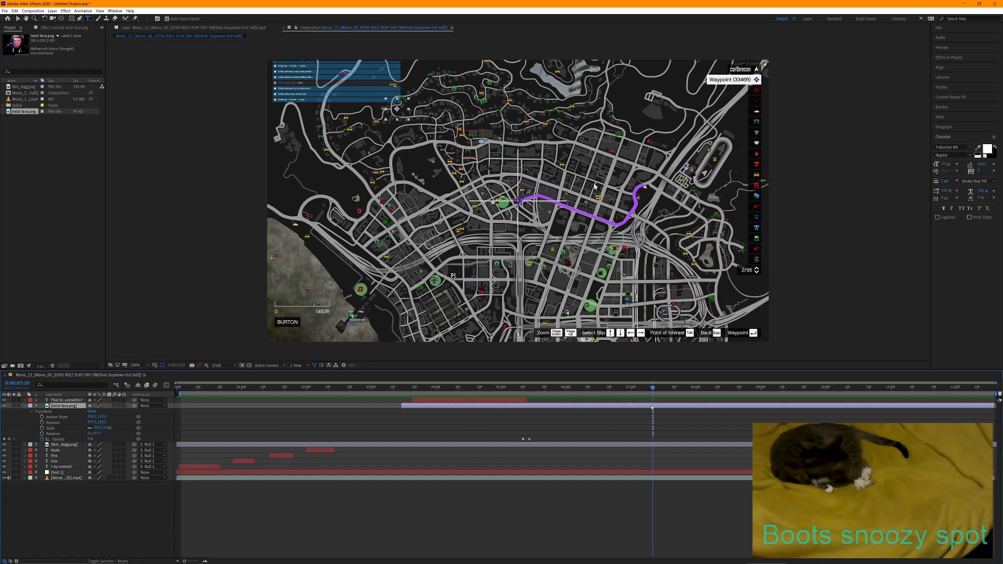
drag(651, 388, 651, 388)
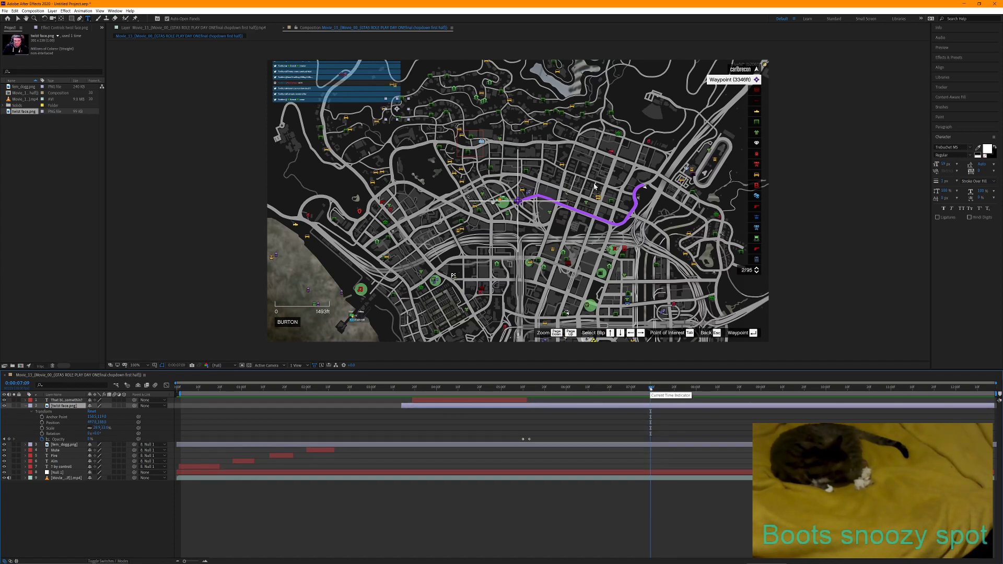
click(647, 388)
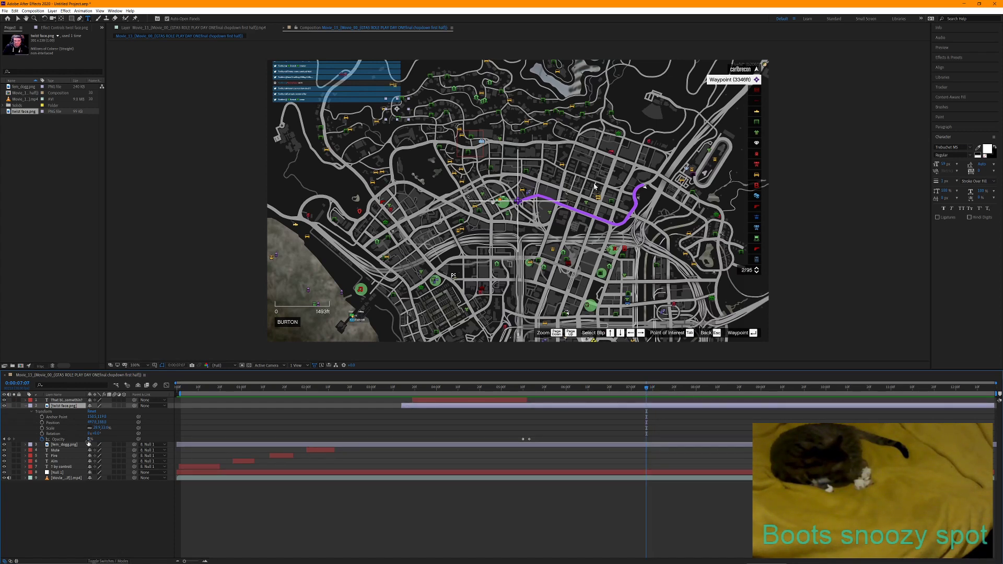
drag(90, 439, 147, 441)
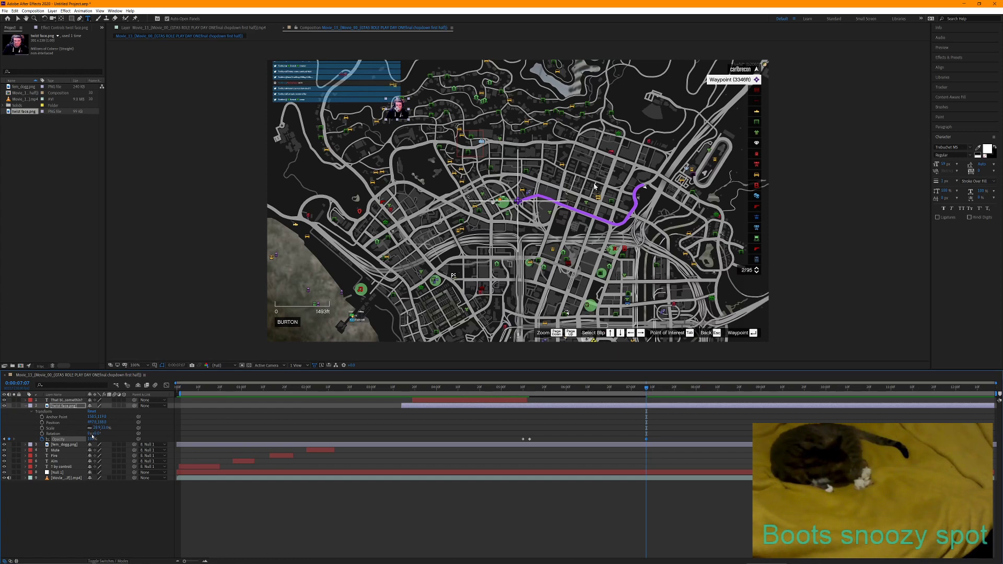
drag(91, 438, 41, 438)
drag(647, 388, 653, 389)
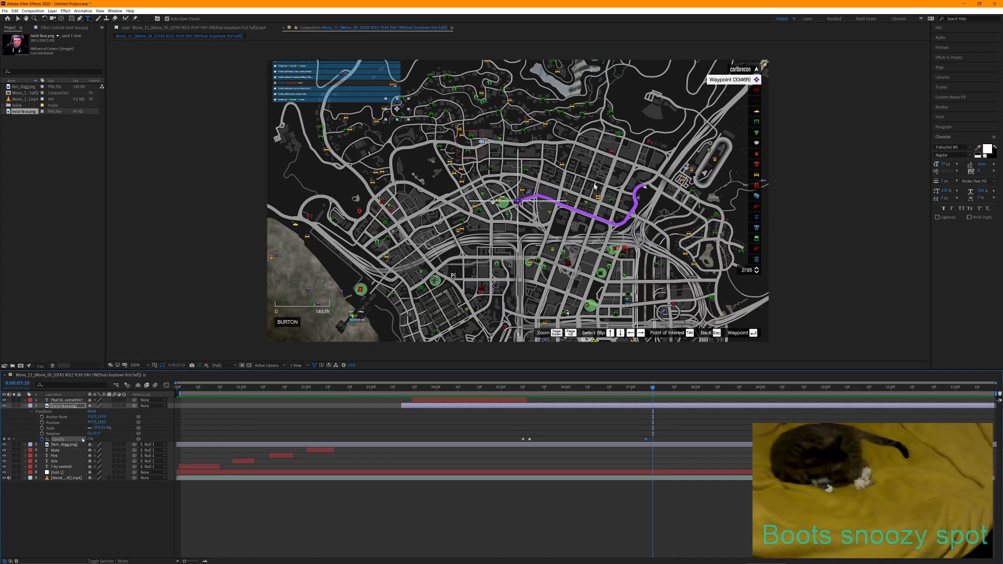
click(89, 439)
text(100)
key(Return)
Play past the map section, trim the twist face layer to end at about 0:00:09:15, and preview the cut
key(space)
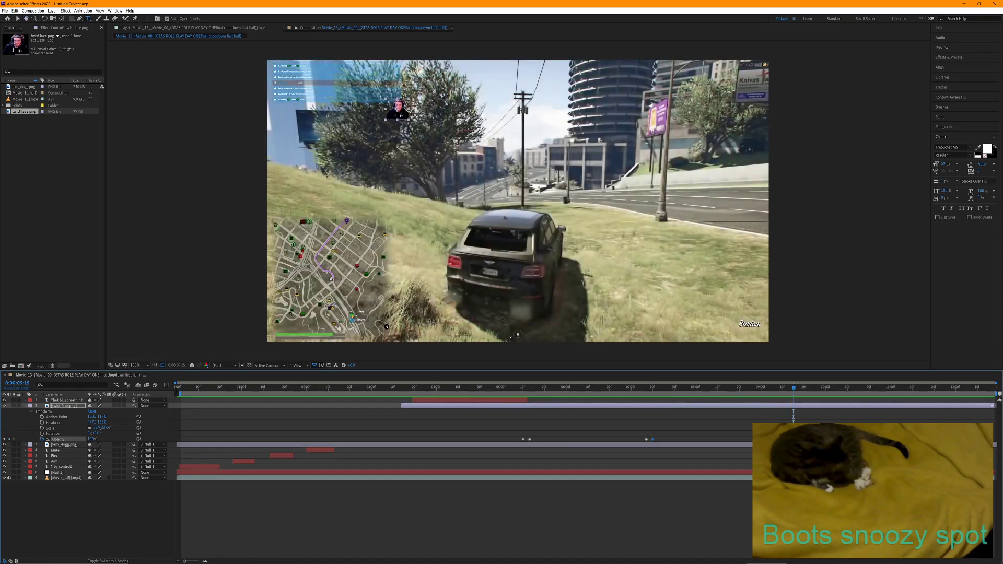
drag(994, 405, 793, 412)
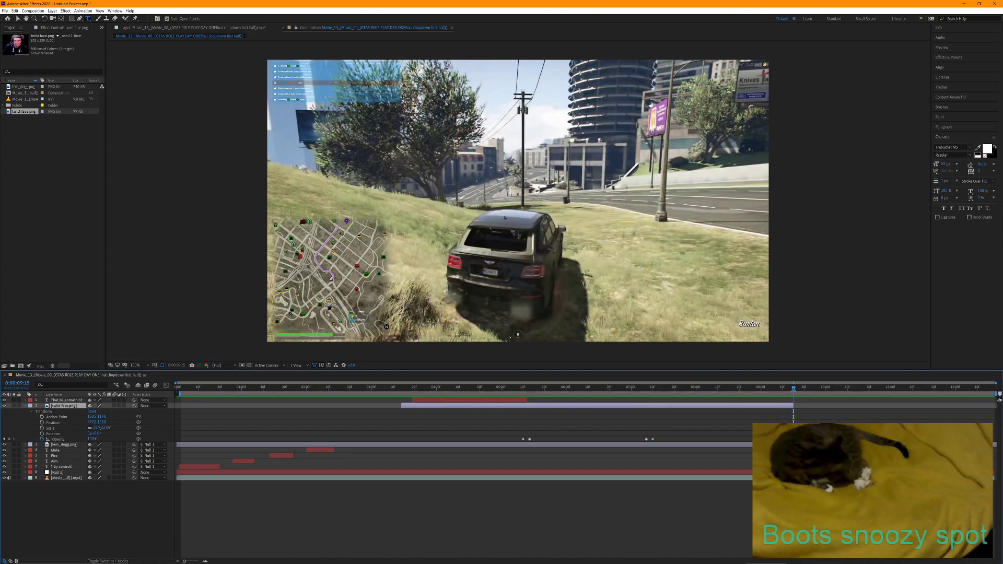
click(751, 387)
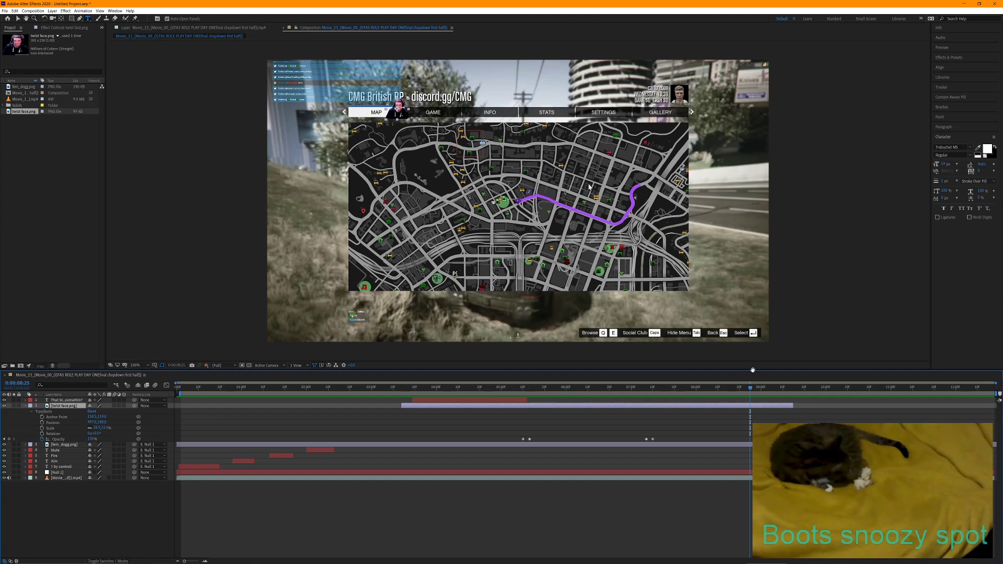
key(space)
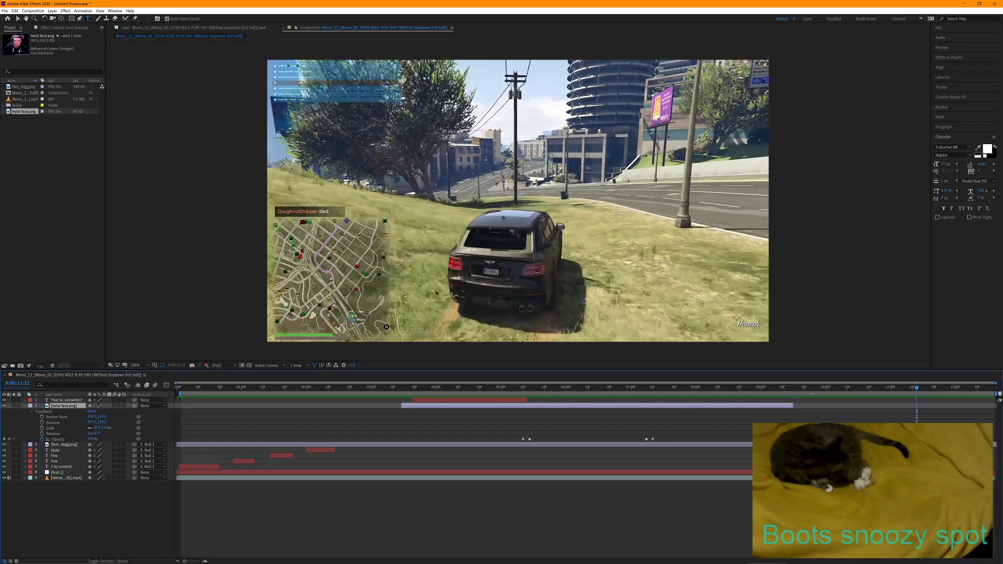
Replay the map section and the car scene after it to check the twist face's timing
click(842, 388)
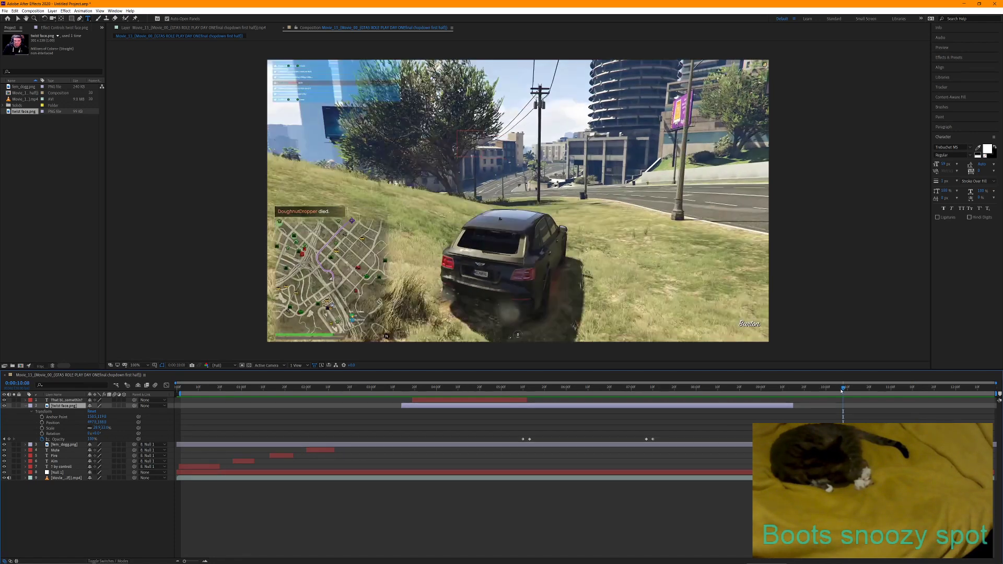
drag(842, 388, 825, 391)
key(space)
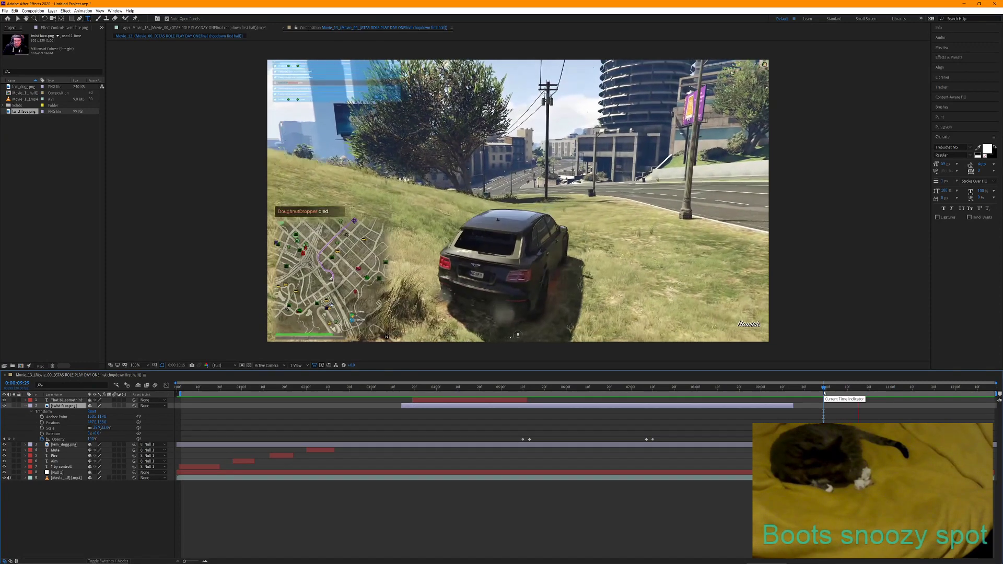
key(space)
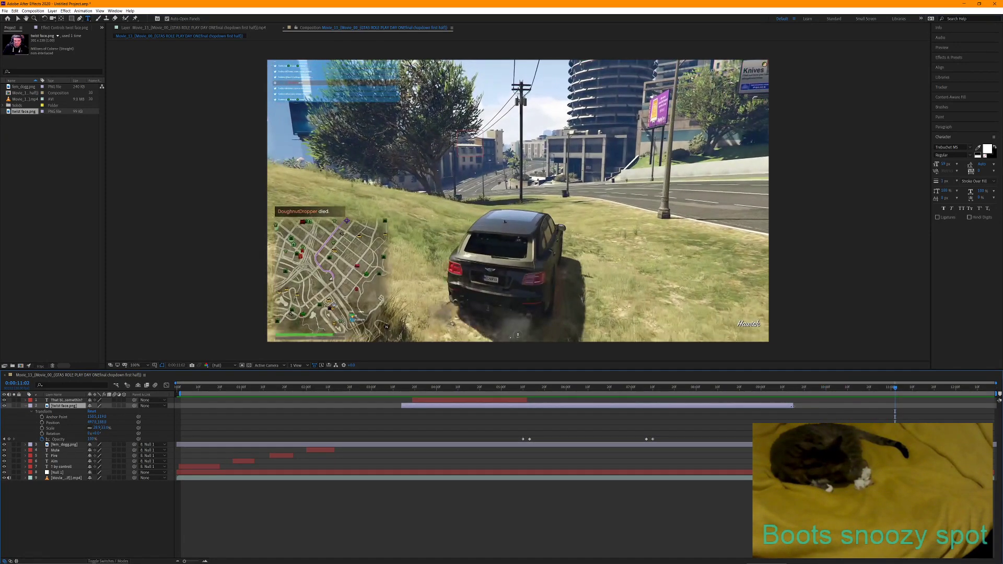
click(736, 389)
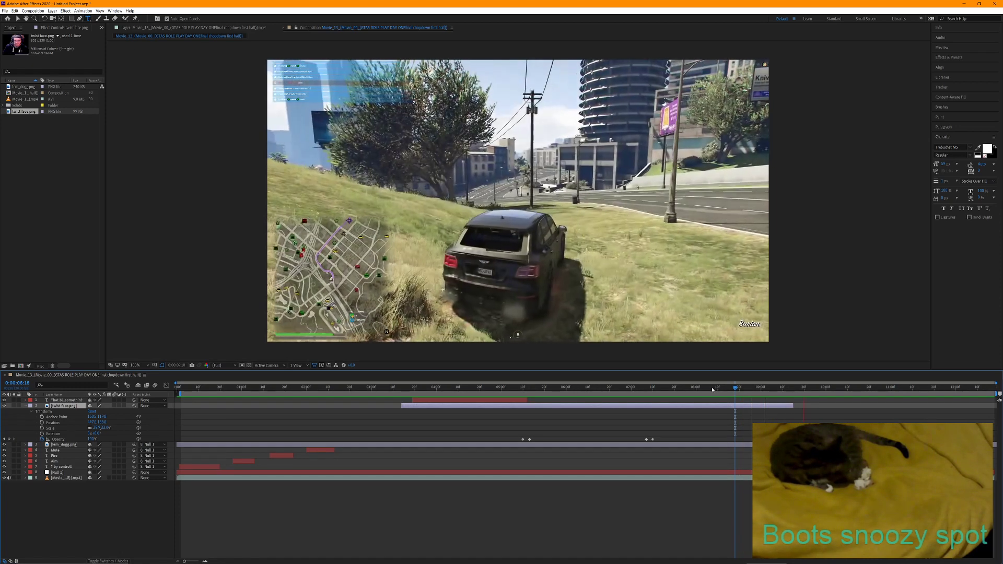
click(688, 389)
key(space)
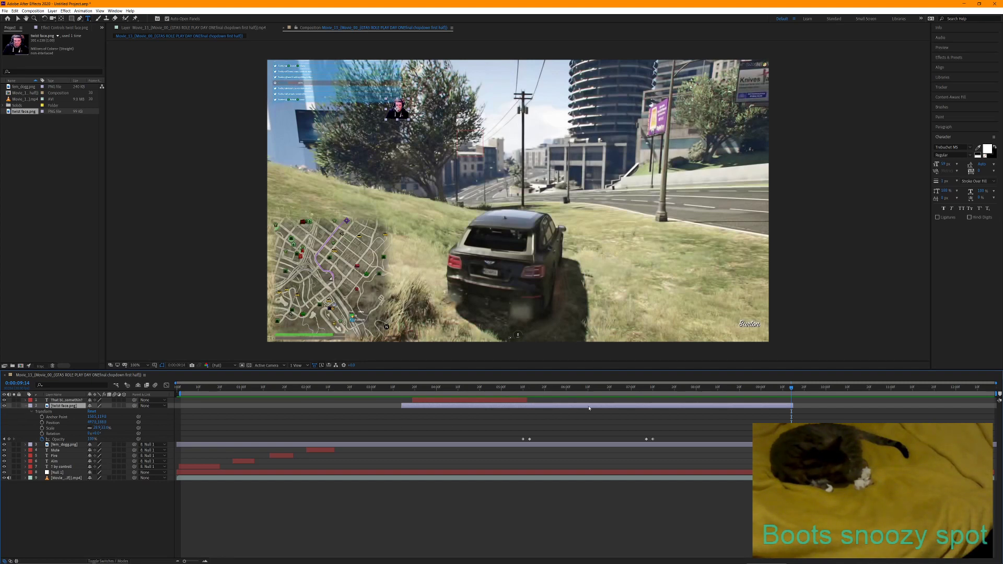
click(590, 387)
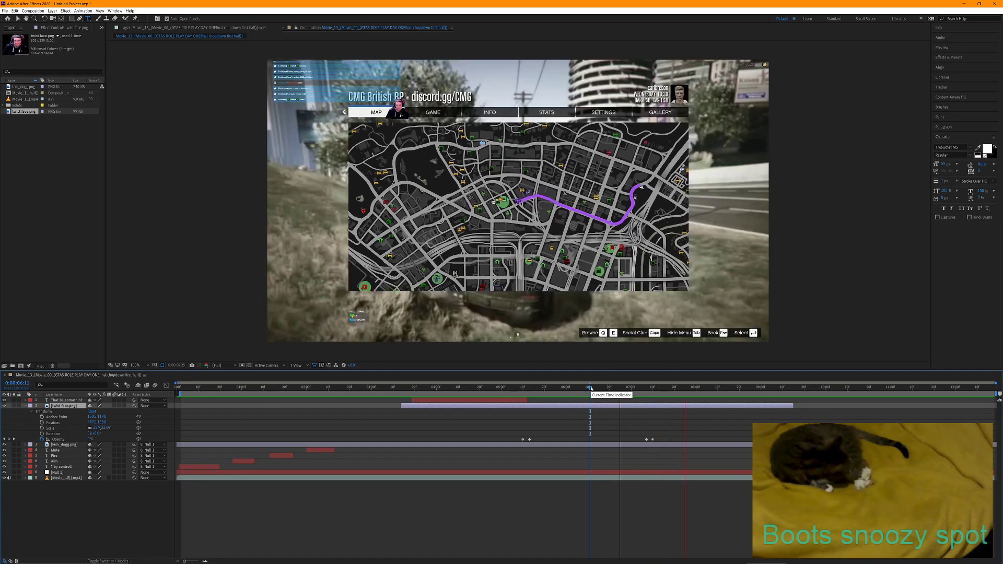
key(space)
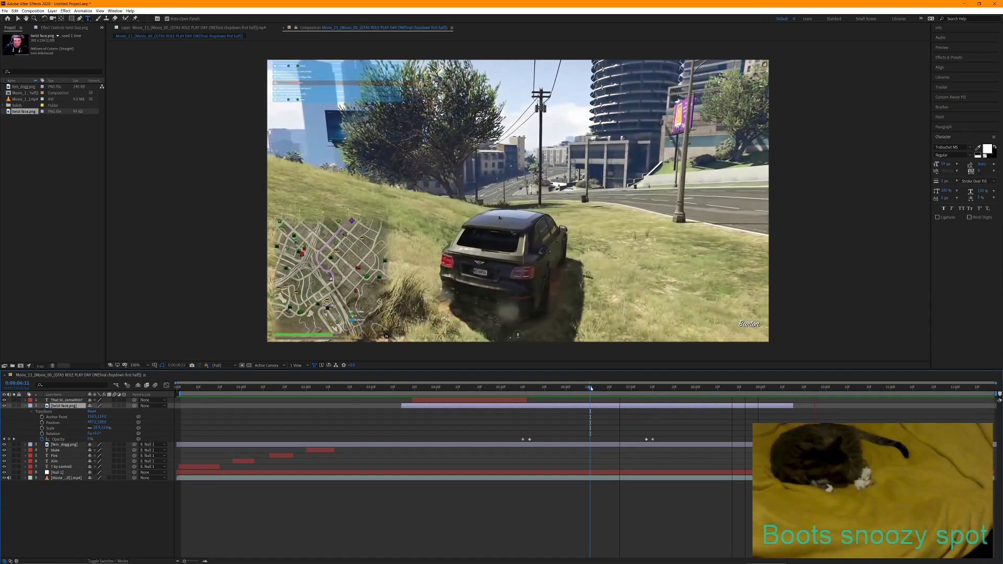
Add a new text layer reading "I still got no game sound!" and move it above the car, level with the twist face
click(48, 502)
right_click(59, 511)
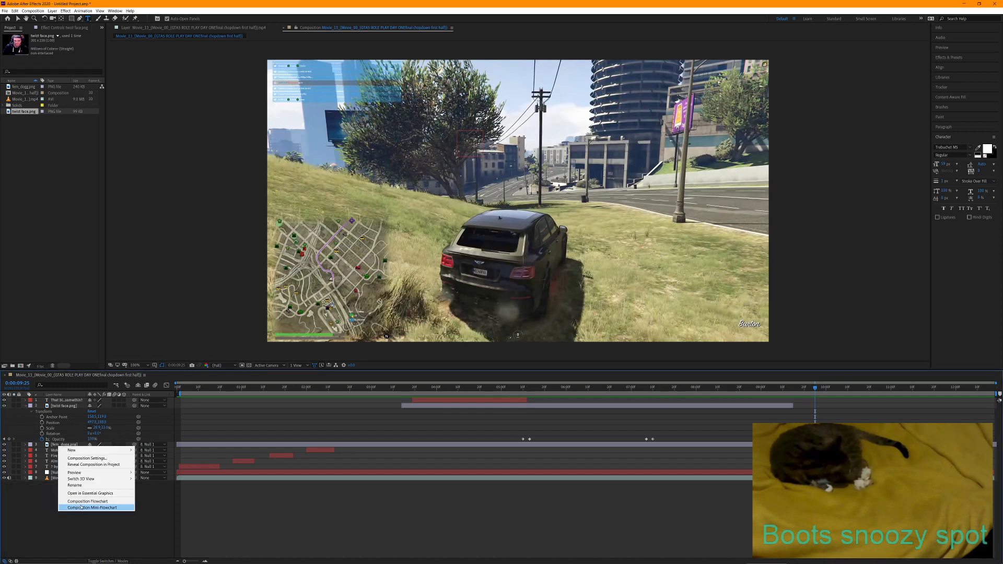
mouse_move(94, 450)
click(154, 448)
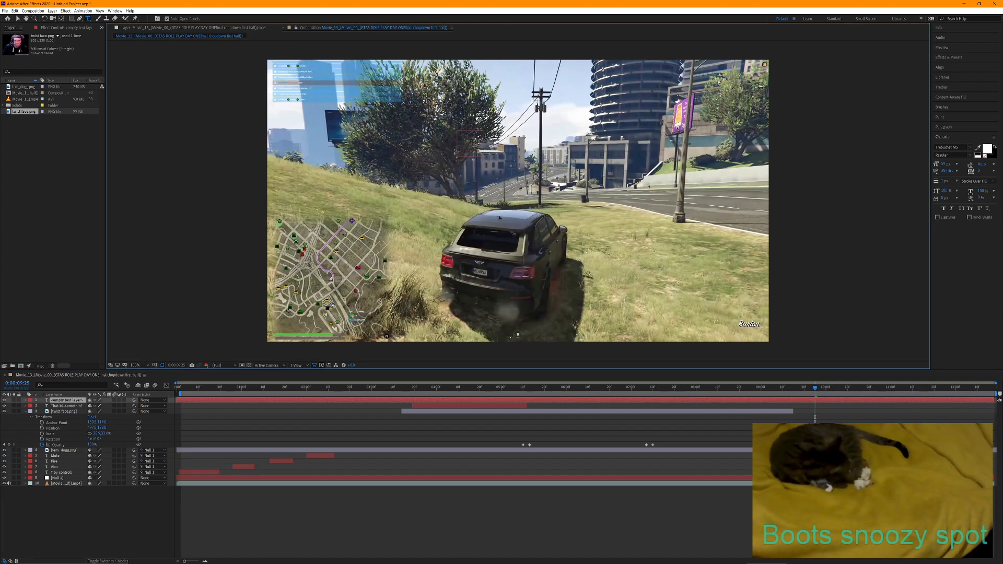
text(I still got no G)
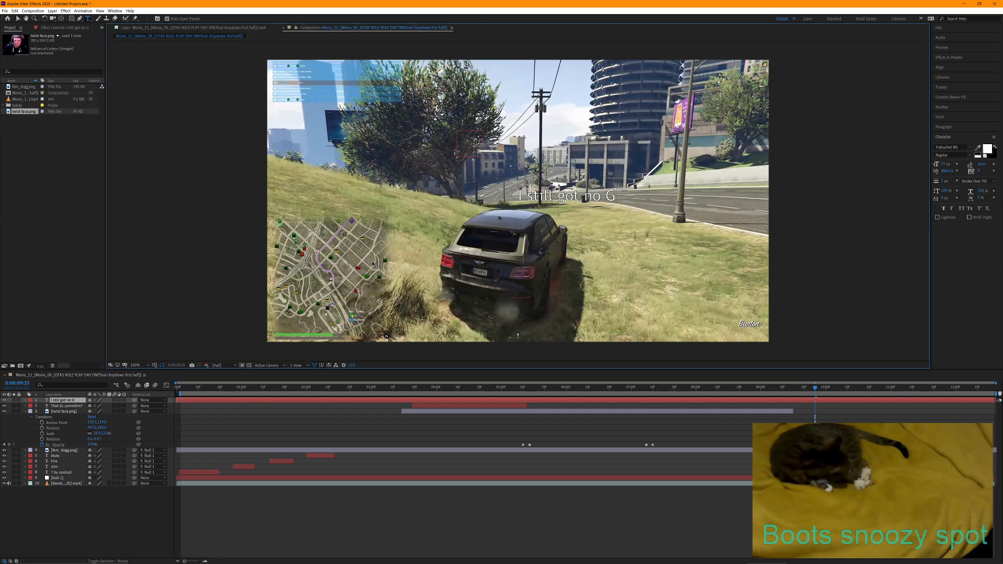
key(BackSpace)
text(game sound!)
click(17, 19)
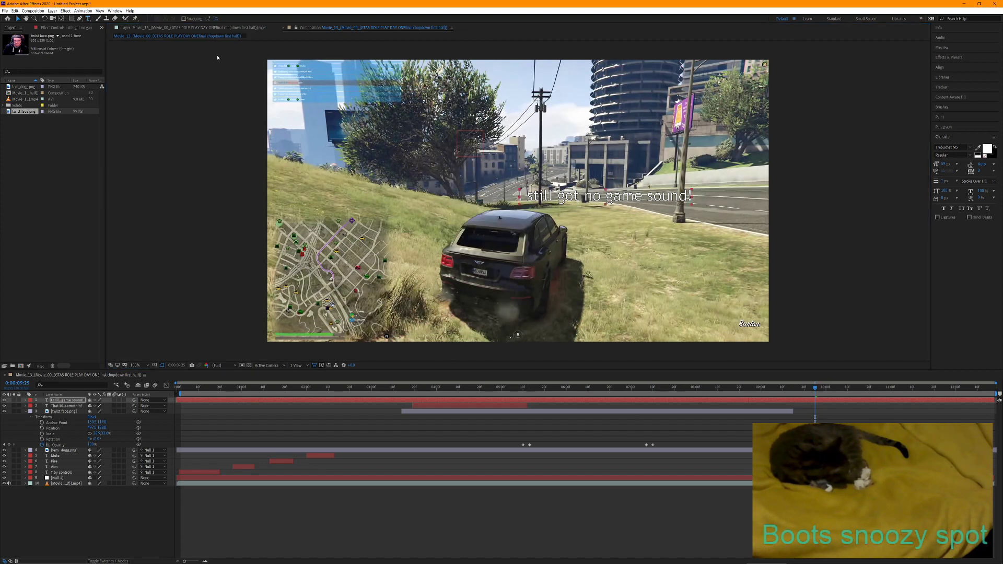
drag(567, 199, 526, 115)
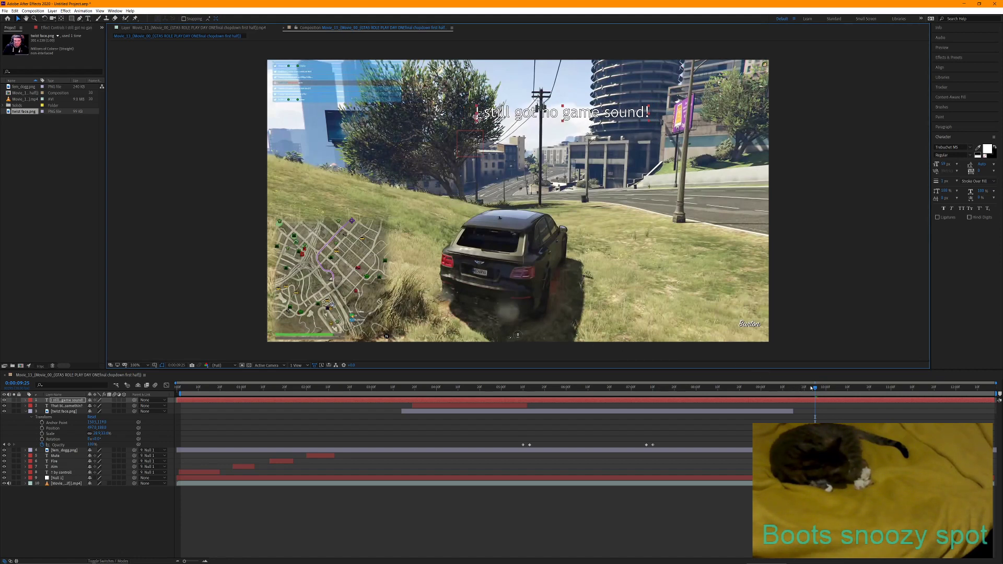
Move the "I still got no game sound!" caption directly beside the small face image and stretch it slightly larger
drag(811, 387, 695, 387)
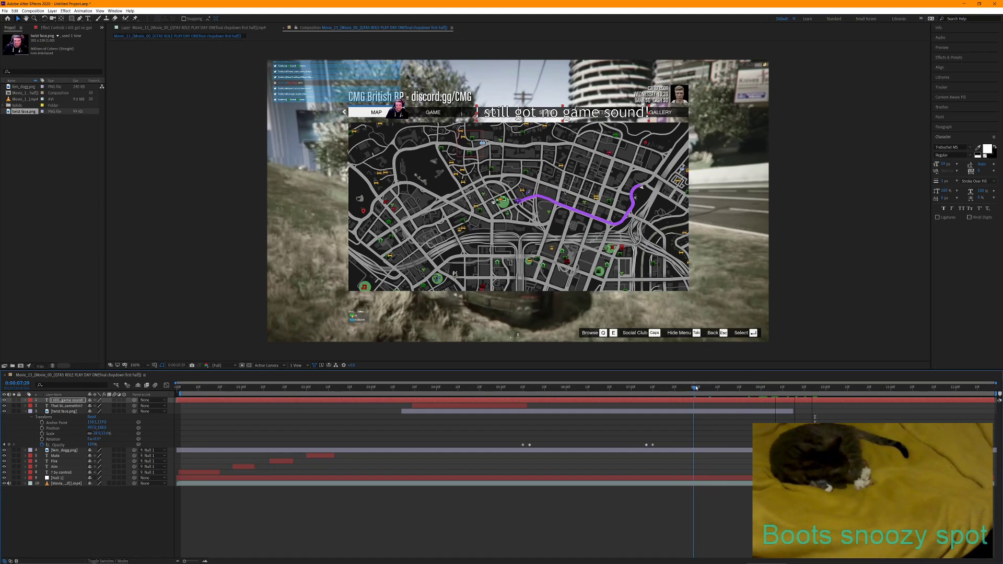
drag(547, 113, 486, 113)
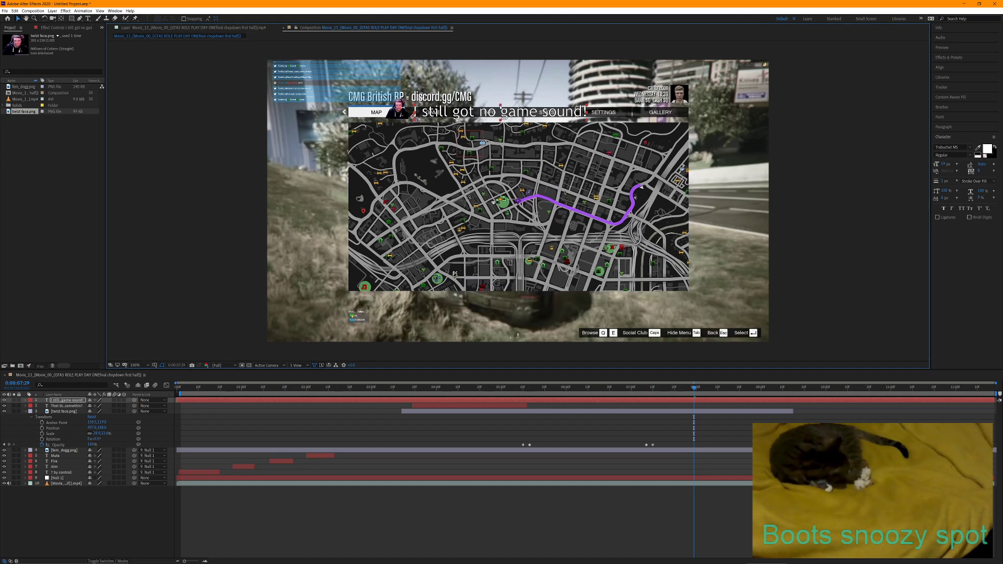
drag(500, 105, 500, 103)
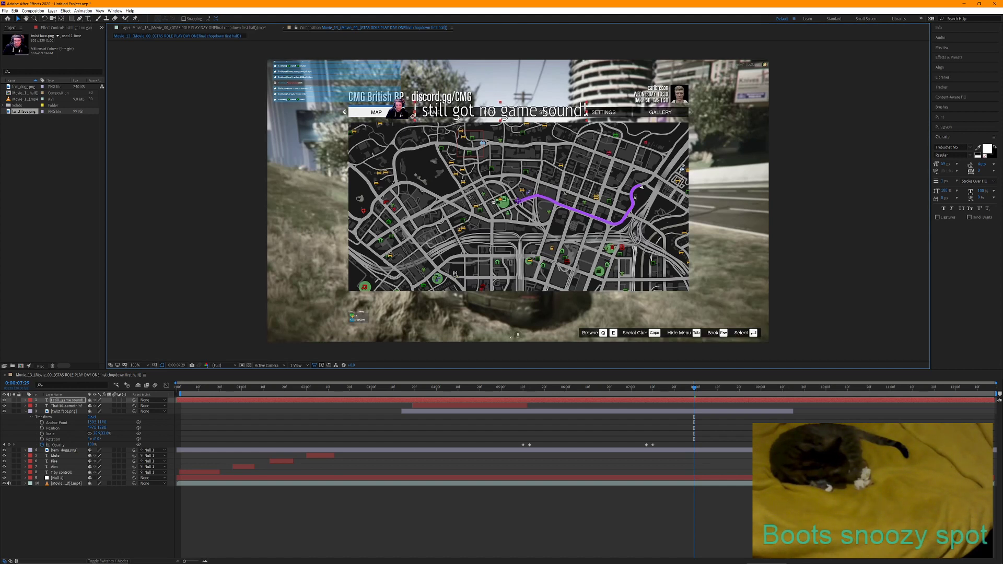
drag(585, 113, 596, 113)
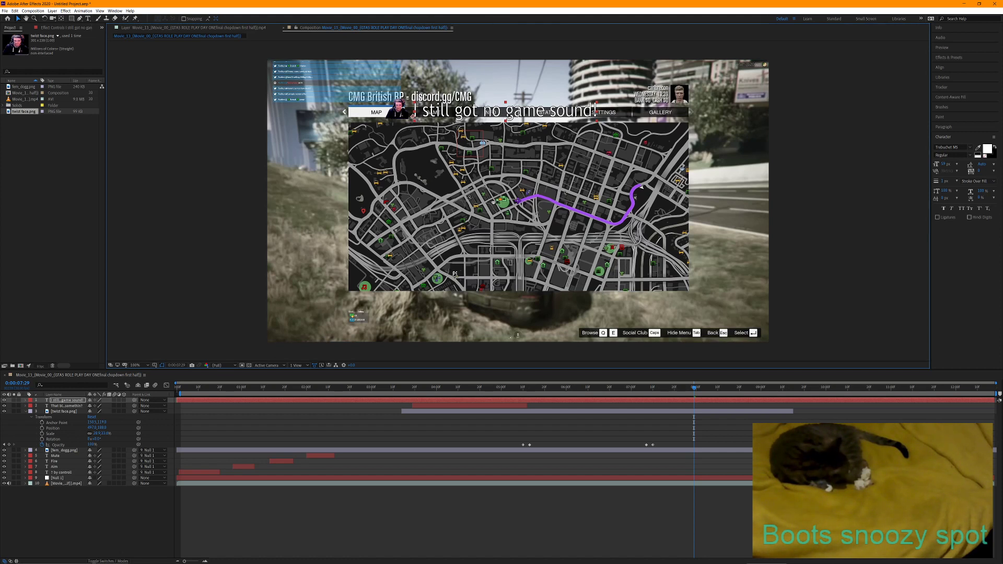
drag(507, 115, 503, 93)
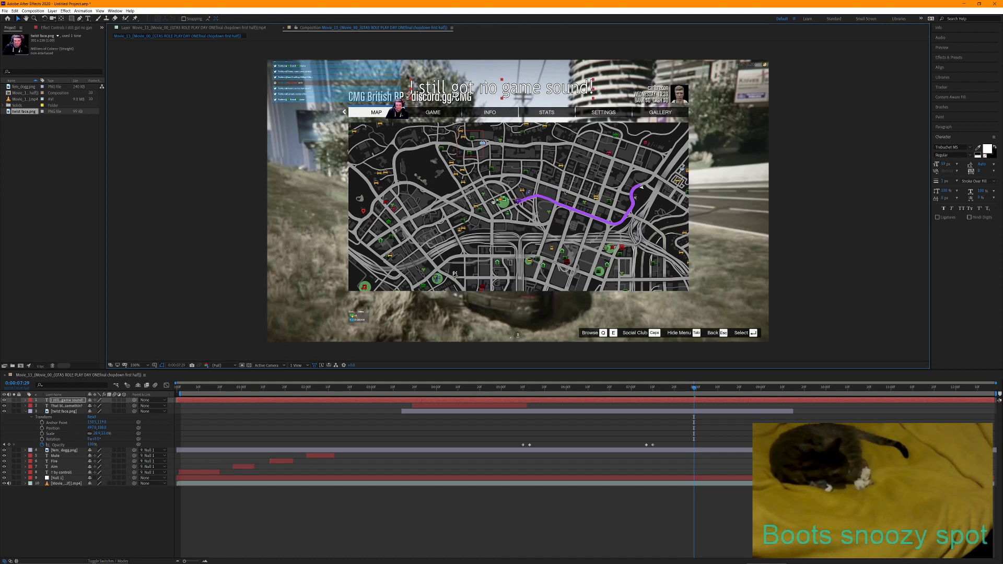
drag(487, 91, 490, 117)
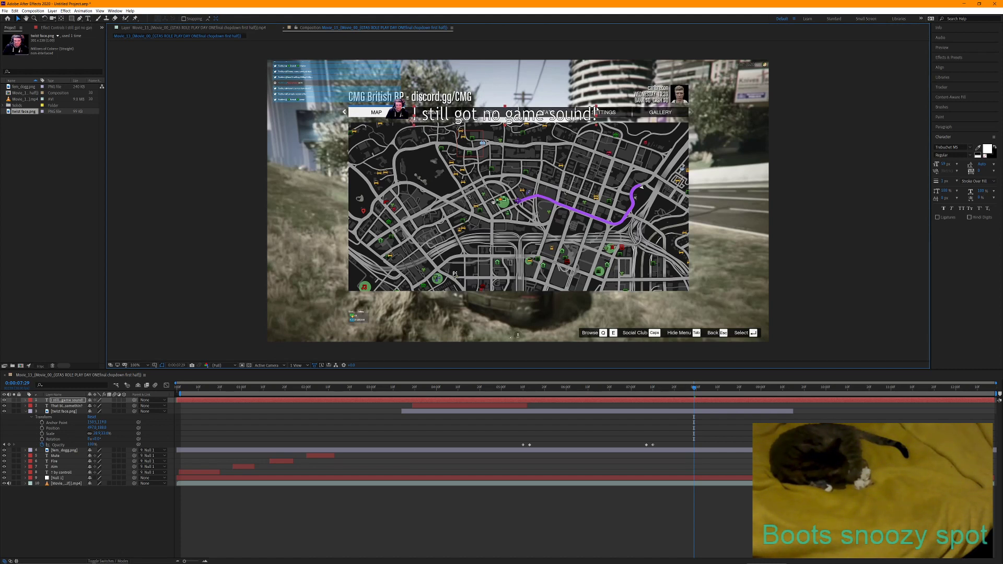
drag(596, 107, 600, 105)
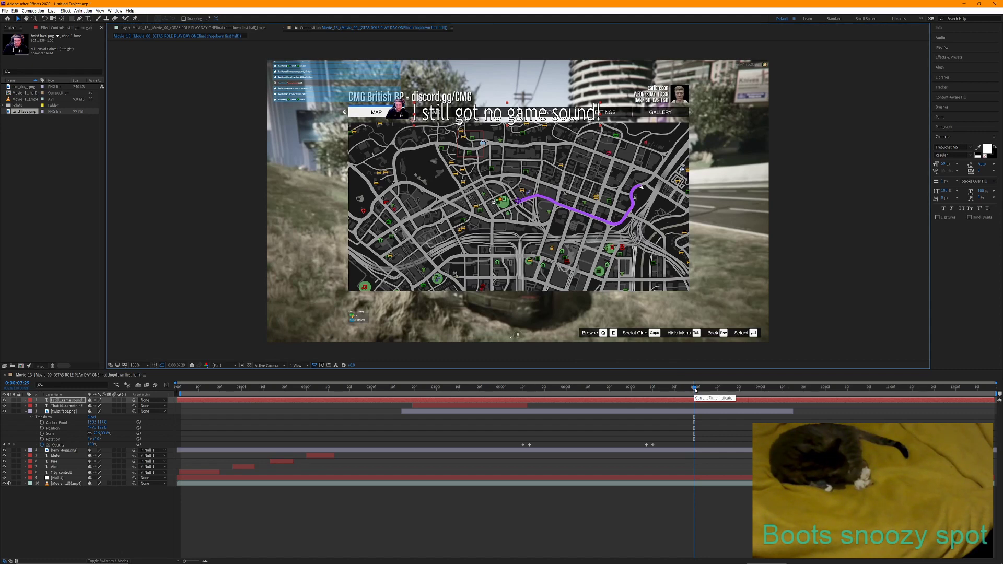
Trim the "I still got no game sound!" layer to run from about 7.5 s to about 9.3 s
drag(693, 391, 791, 386)
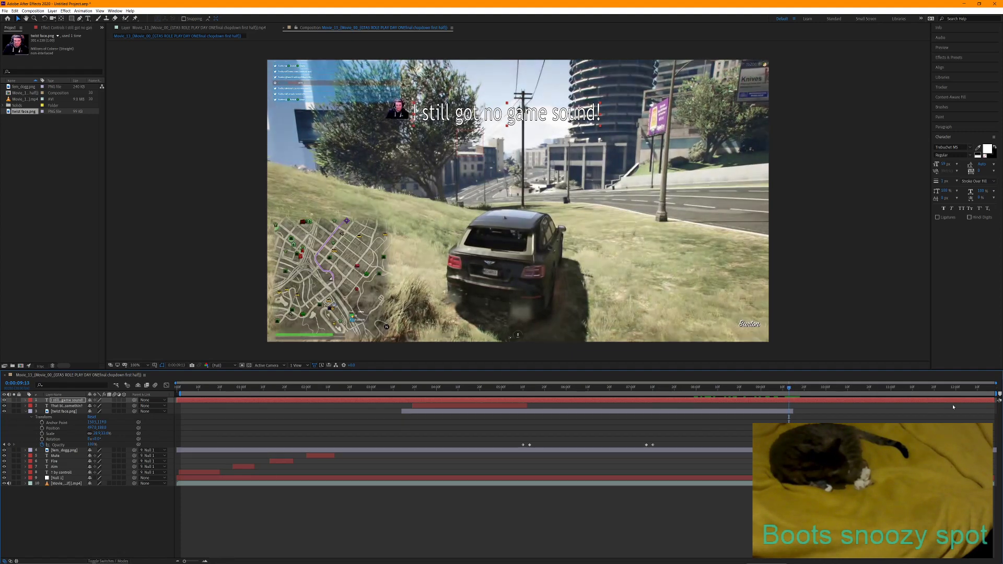
drag(992, 400, 374, 392)
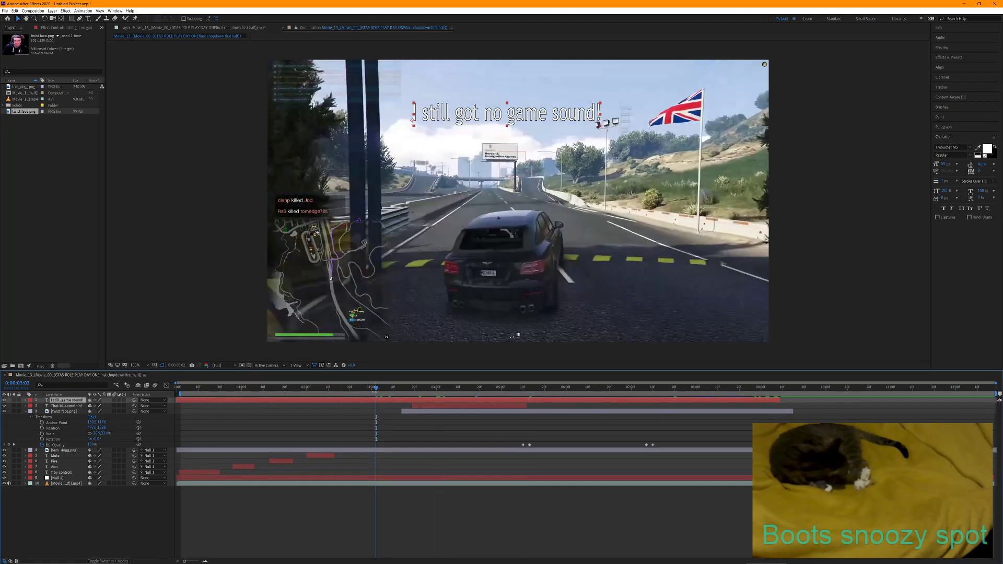
key(space)
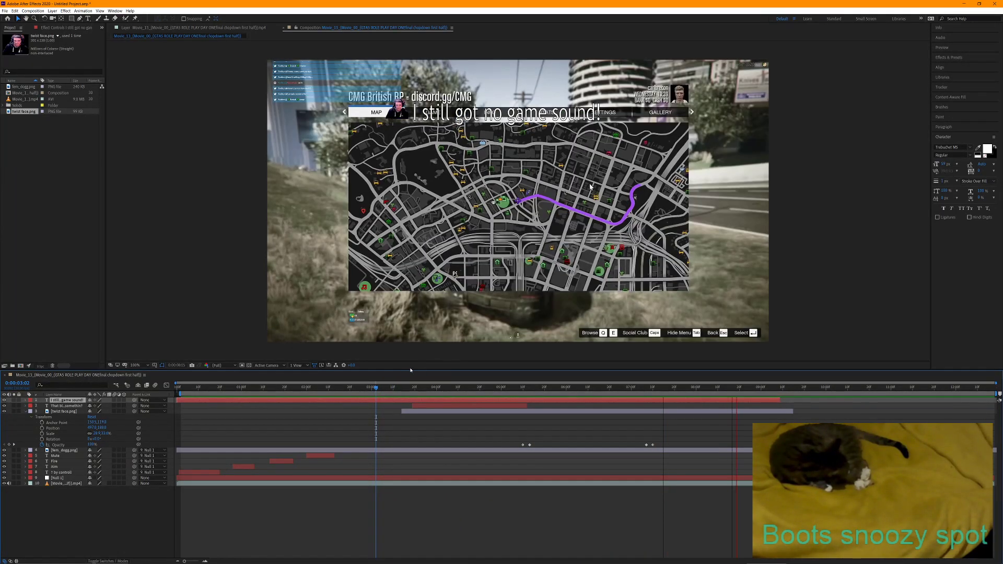
key(space)
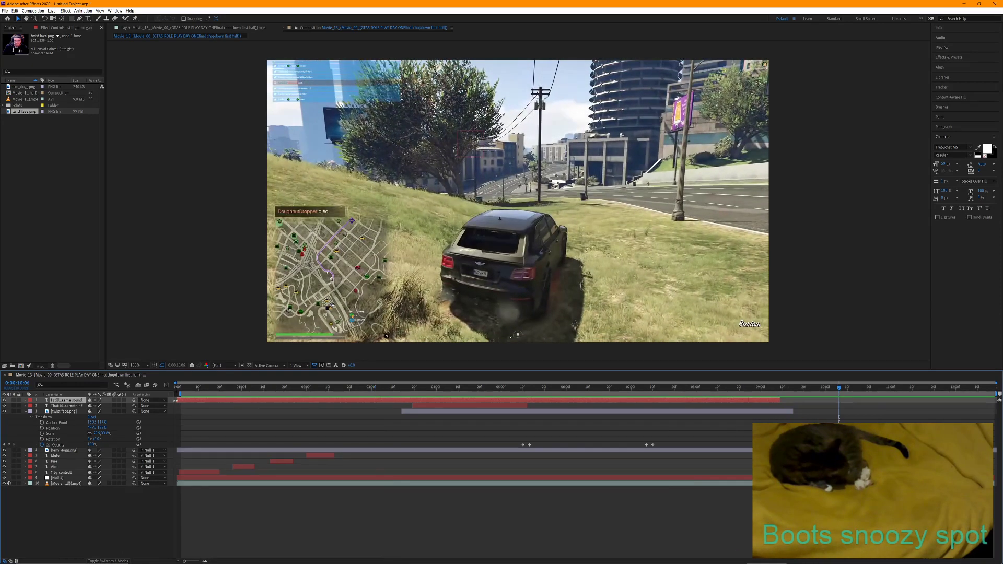
drag(177, 399, 663, 396)
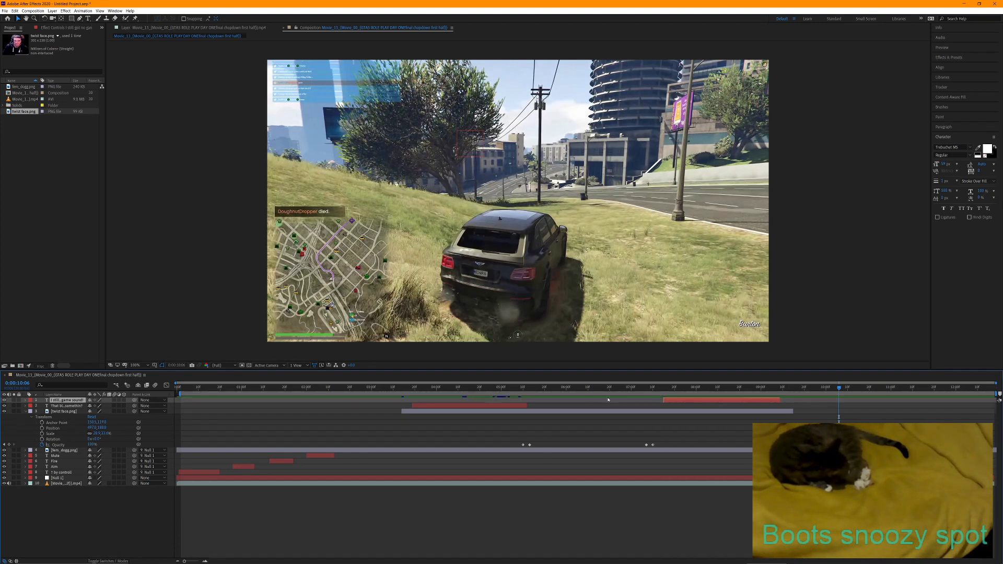
Play back the footage around the end of the game sound caption to find where the next caption should start
click(549, 386)
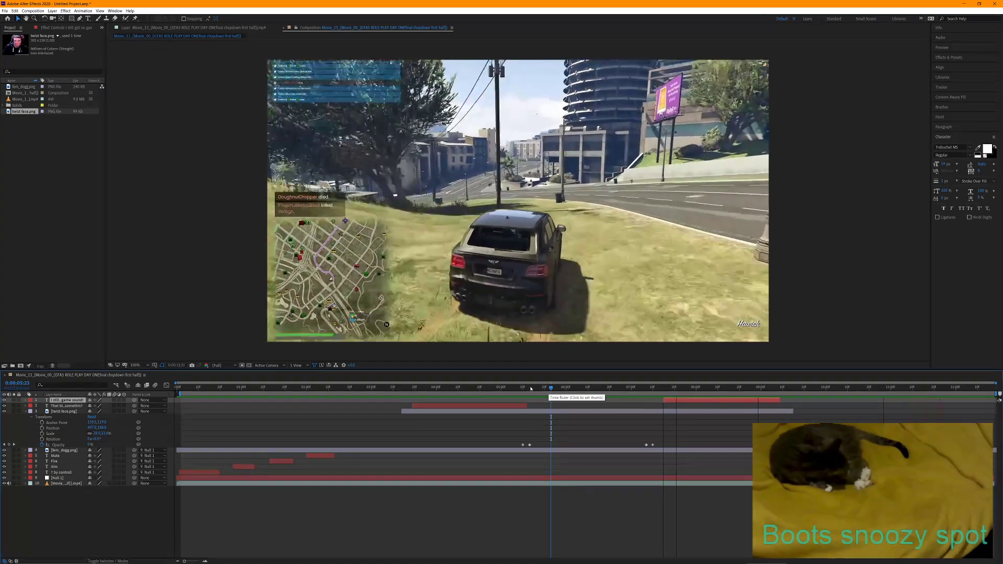
key(space)
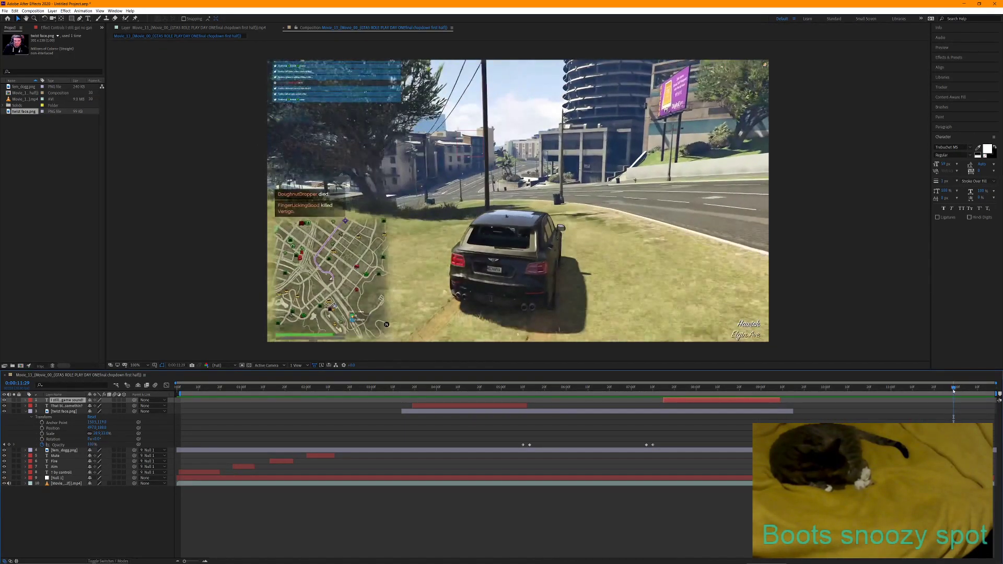
drag(931, 388, 782, 394)
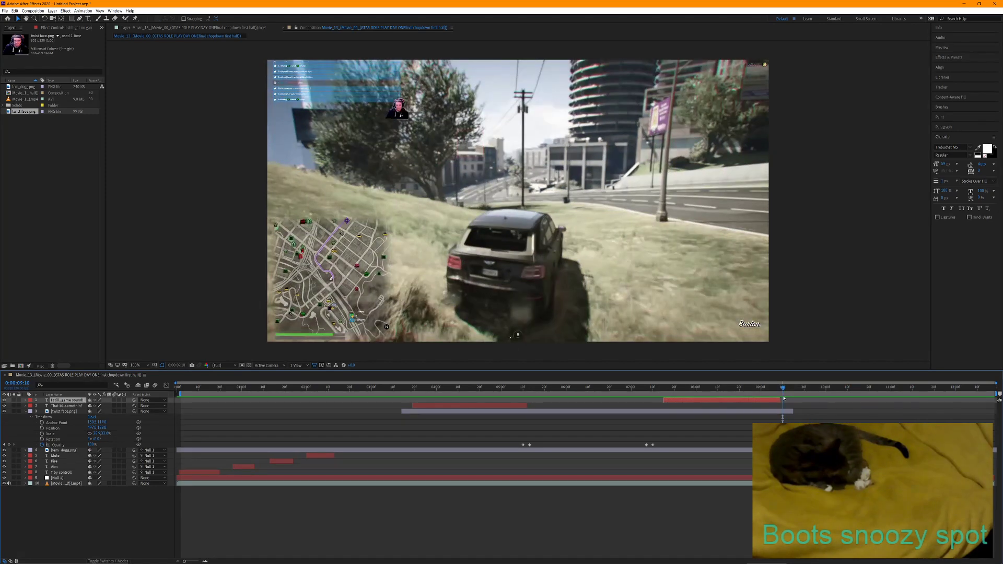
key(space)
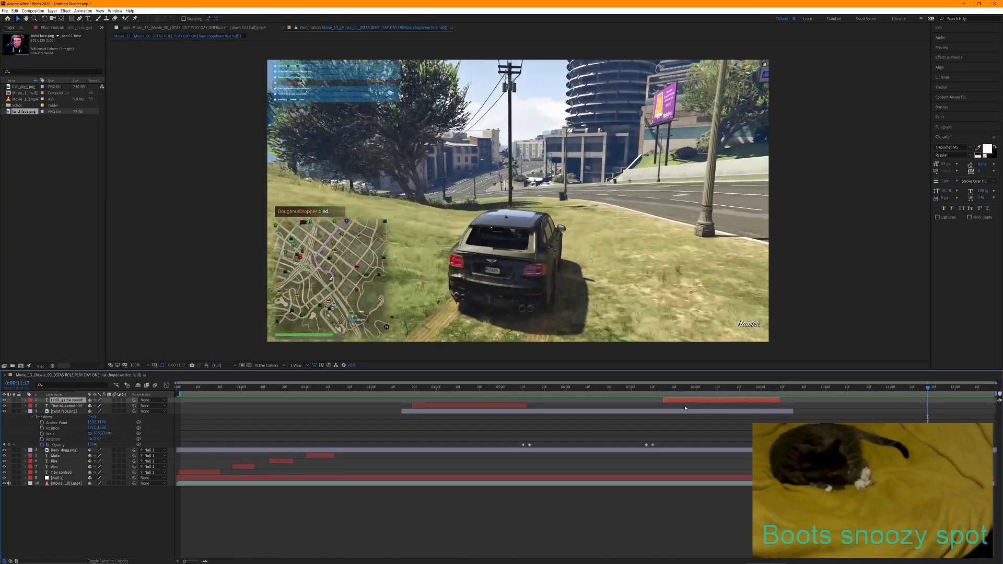
click(779, 391)
key(space)
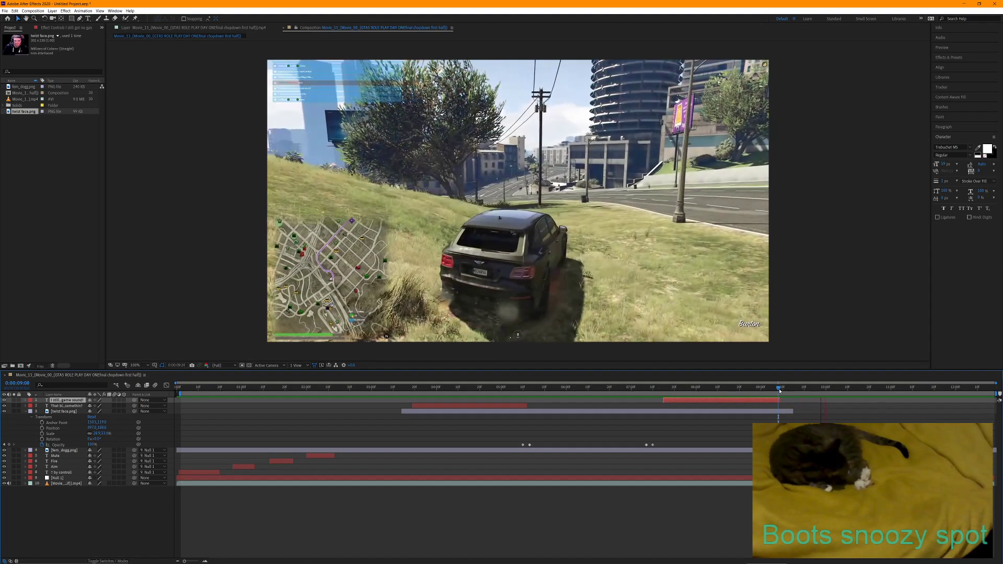
click(821, 390)
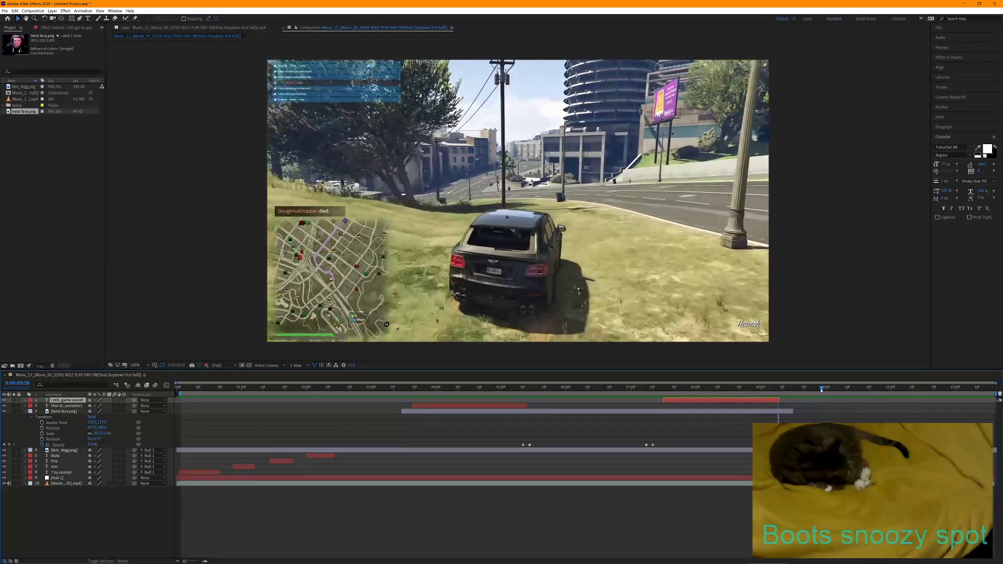
key(space)
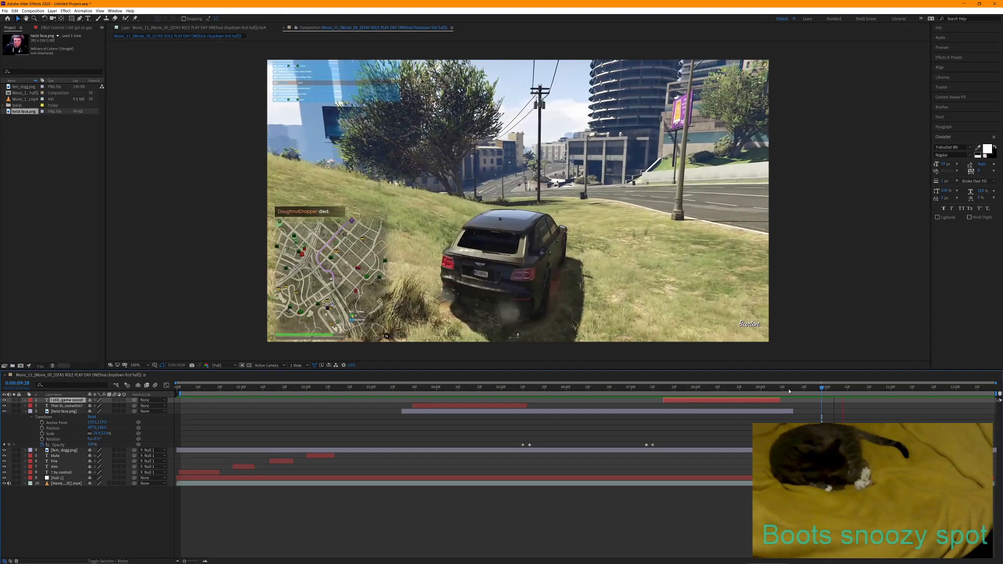
key(space)
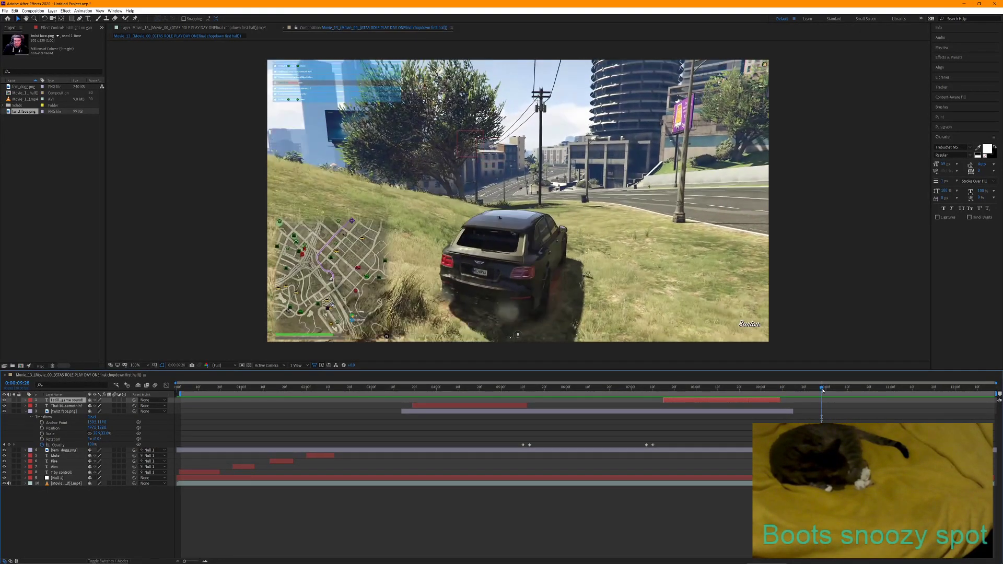
Create a new text layer reading "We'll work on that ;)"
right_click(82, 509)
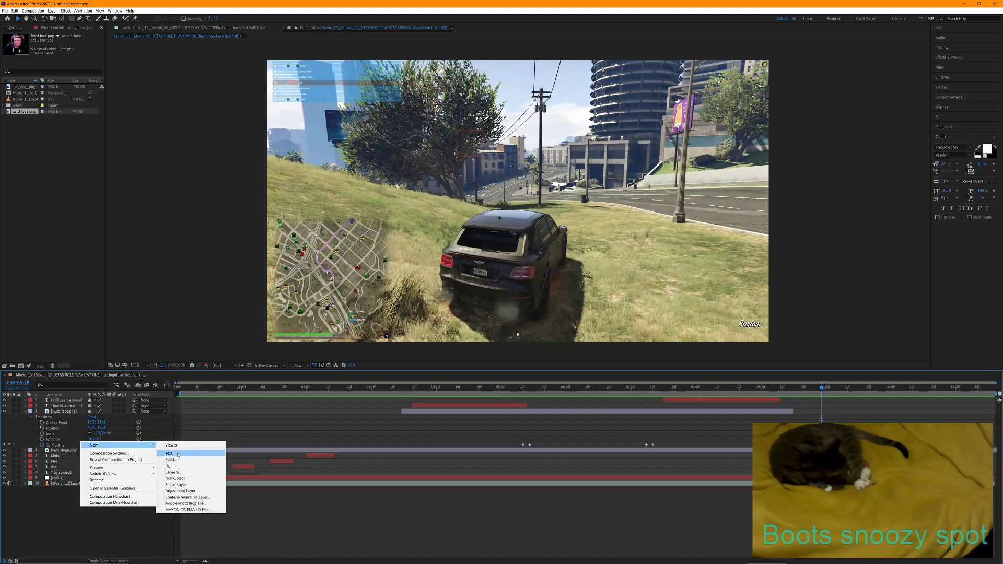
click(170, 453)
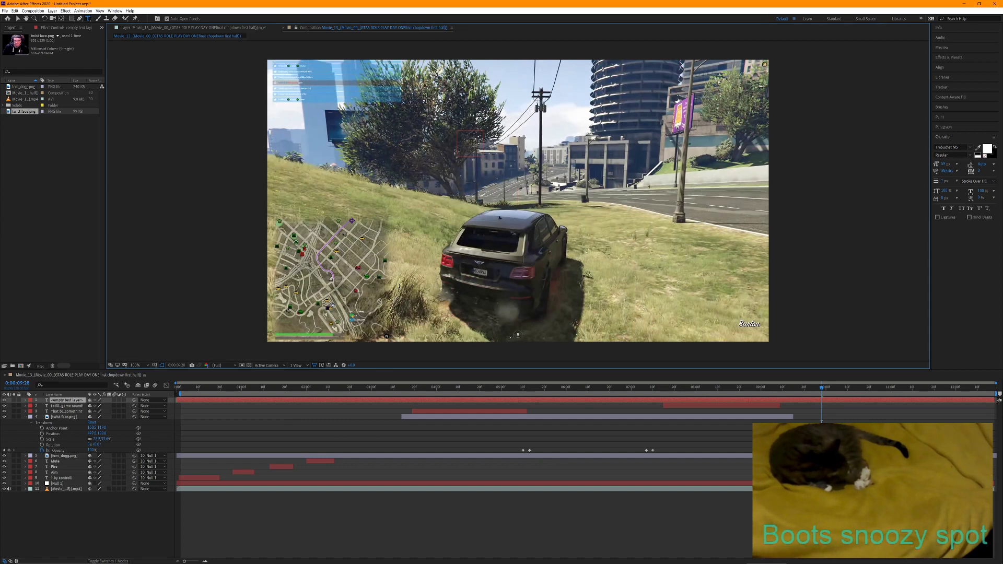
text(We'll work on that :)
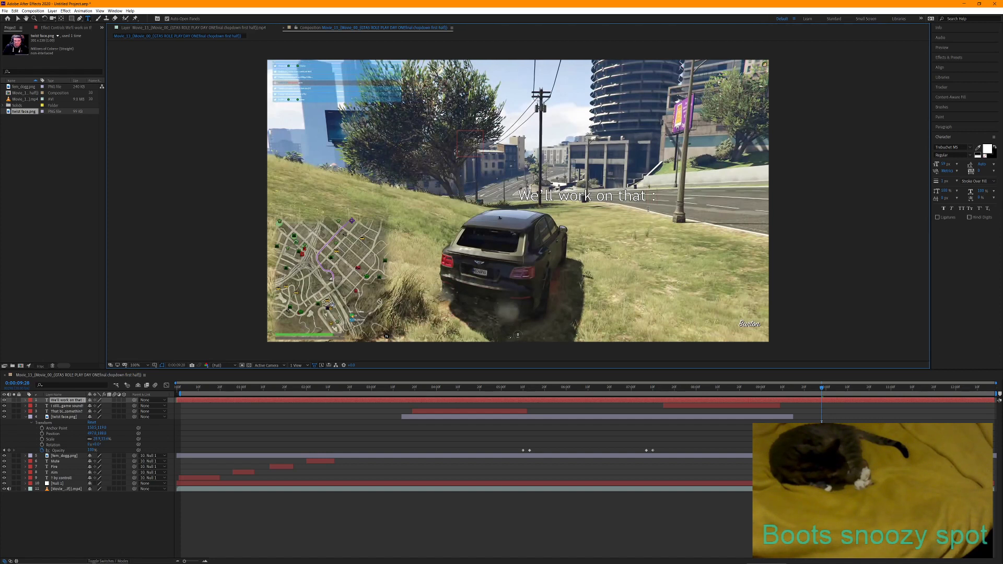
text())
key(BackSpace)
key(BackSpace)
text(;))
Trim the "We'll work on that ;)" layer to start at 0:00:09:28 and end at about 11 s, checking it in playback
drag(176, 400, 819, 397)
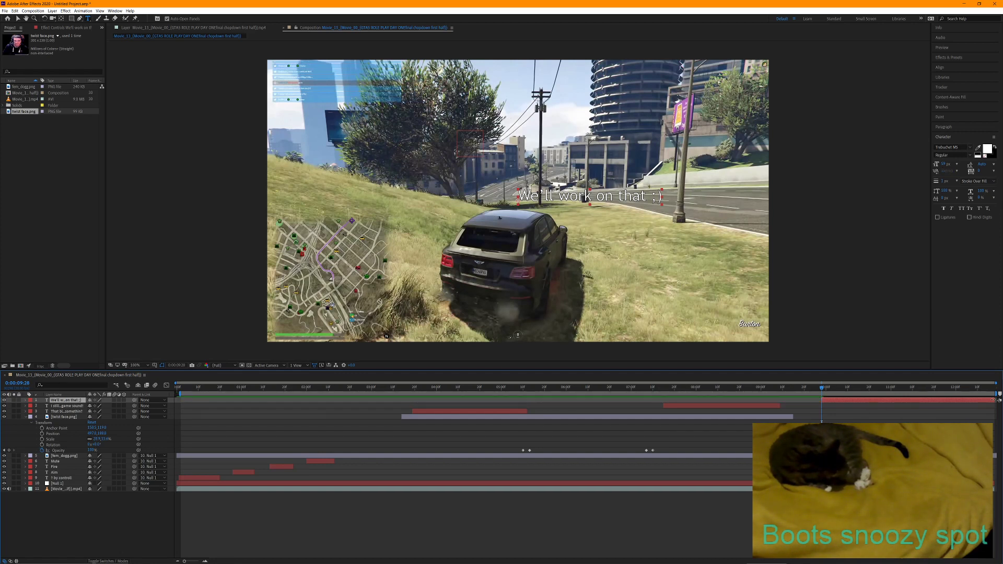
drag(995, 399, 916, 404)
click(795, 388)
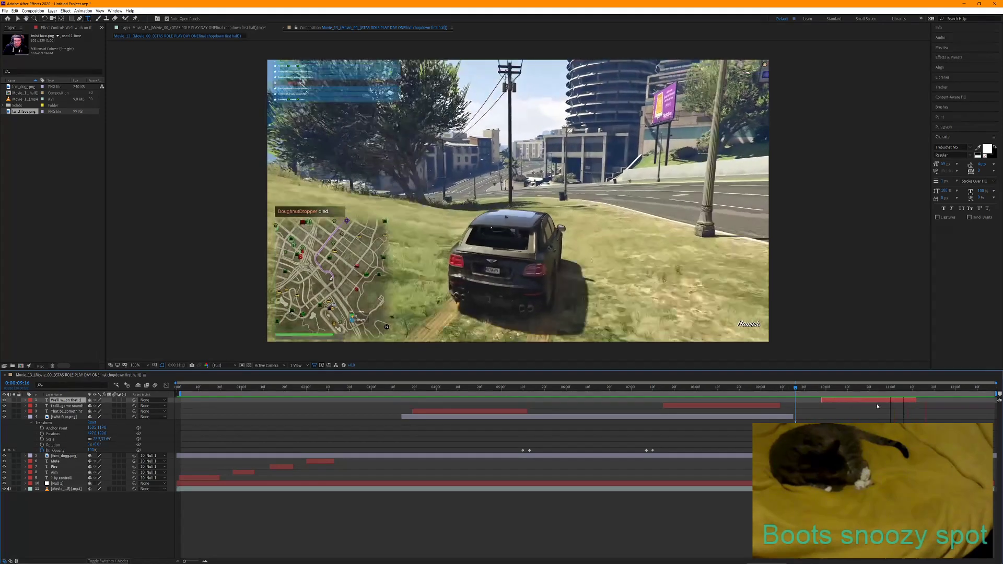
key(space)
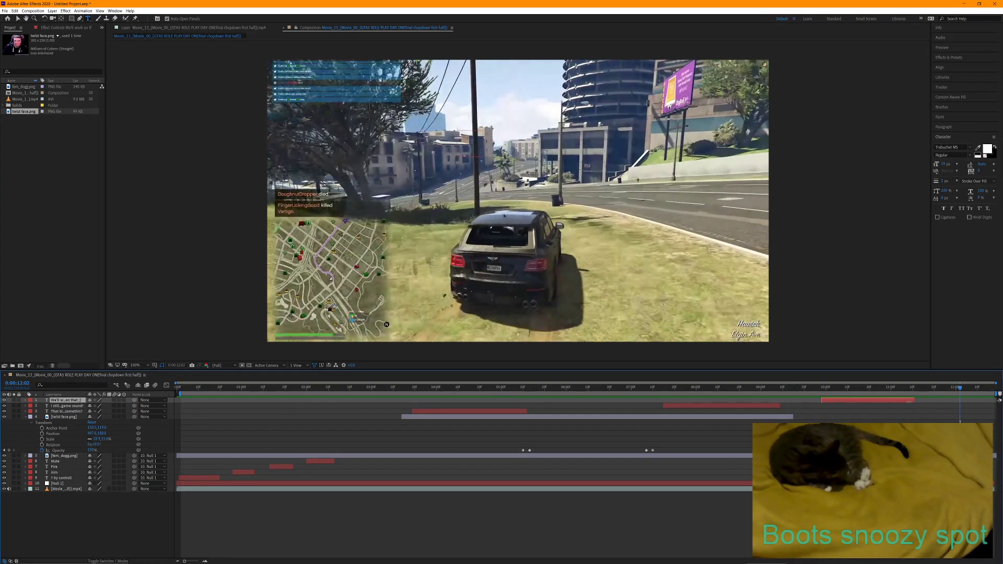
drag(909, 402, 893, 406)
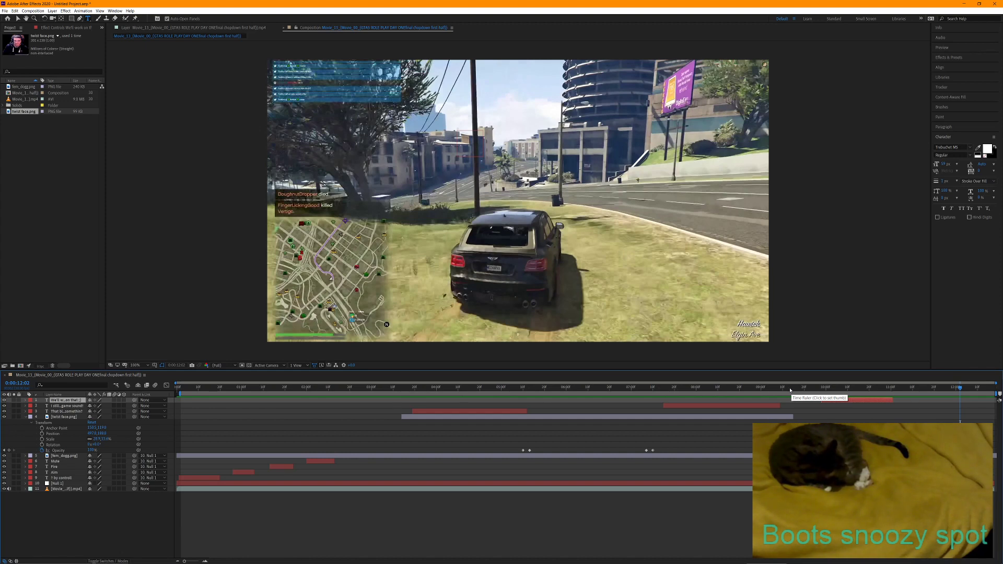
Play back the "We'll work on that ;)" section and tighten its layer to run from about 10:01 to about 10:28
click(789, 389)
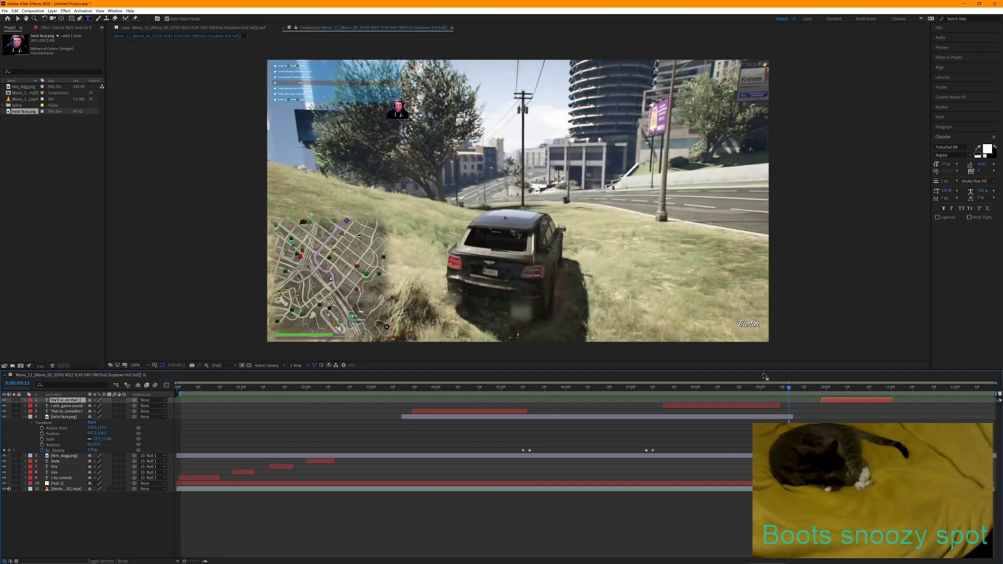
key(space)
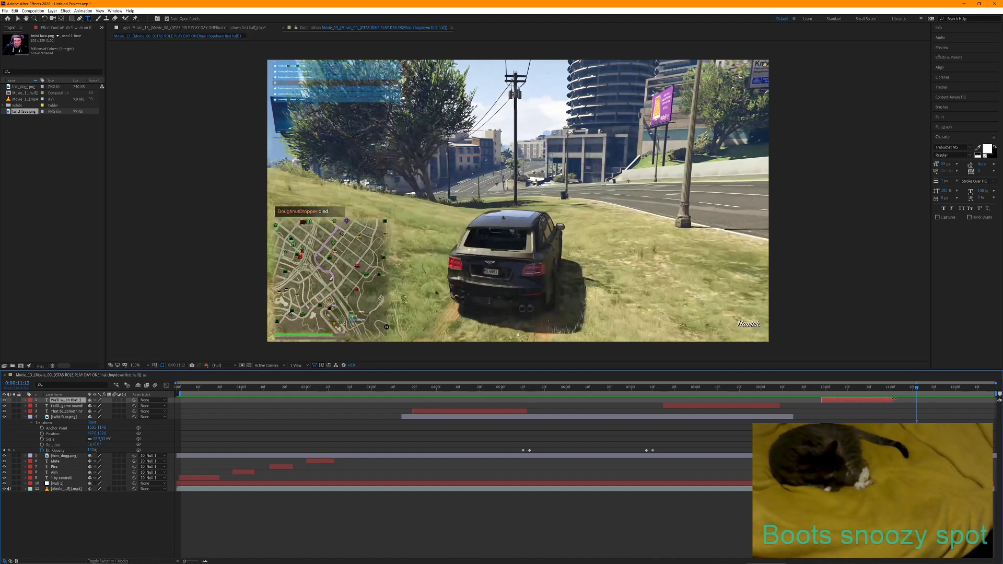
drag(893, 399, 885, 399)
drag(821, 400, 829, 400)
Preview the timing of the "We'll work on that ;)" caption against the footage, starting playback from 0:00:10:00
click(750, 388)
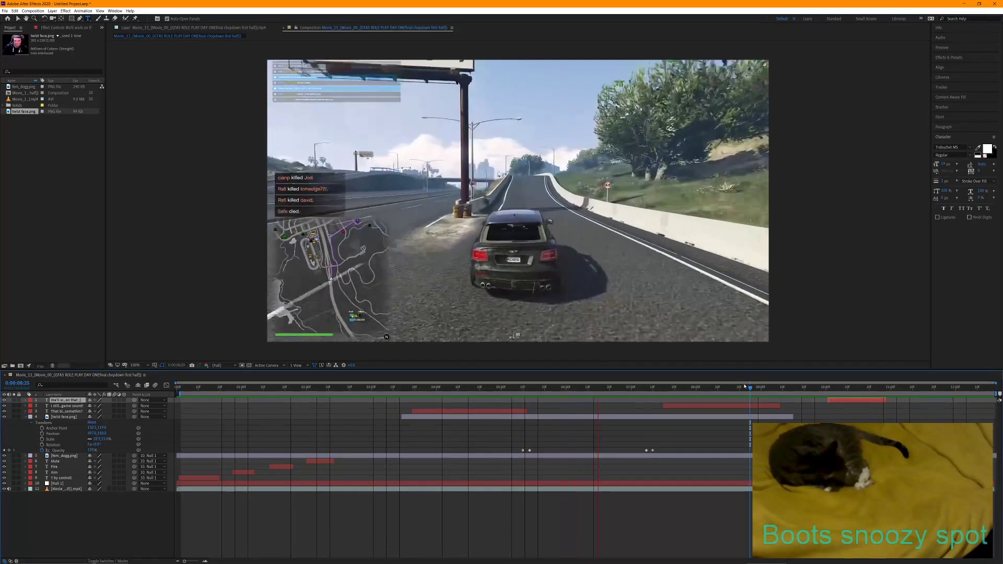
key(space)
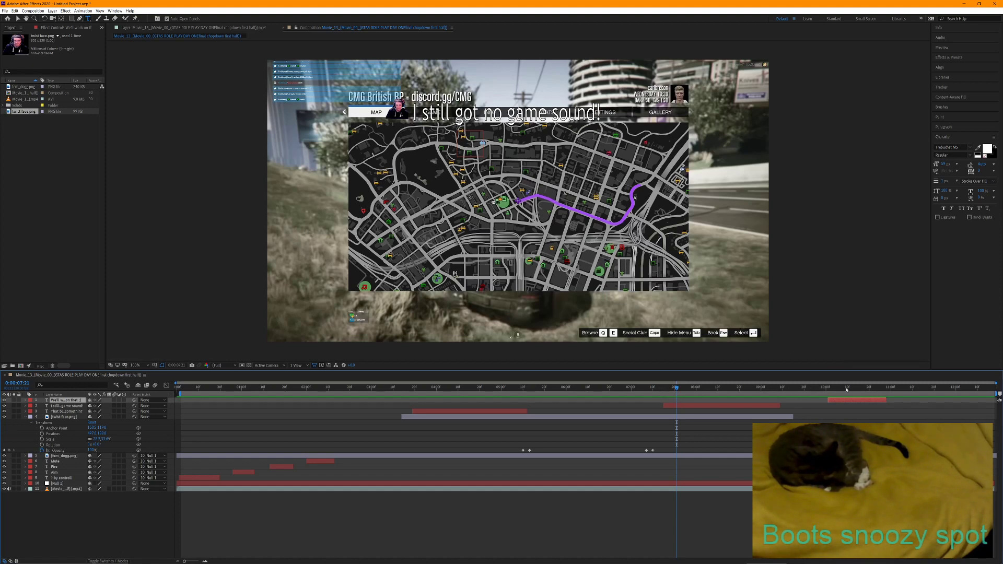
click(826, 388)
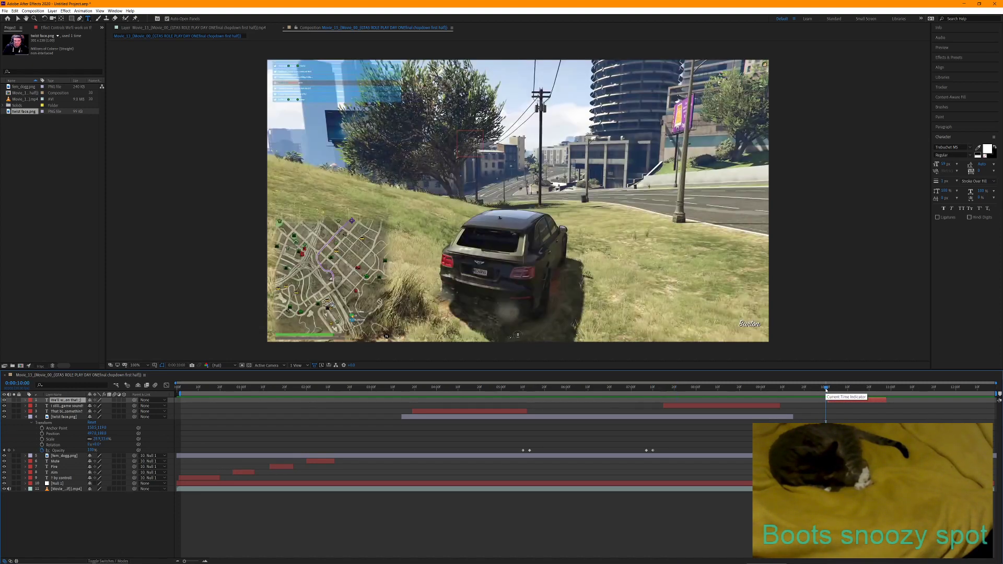
key(space)
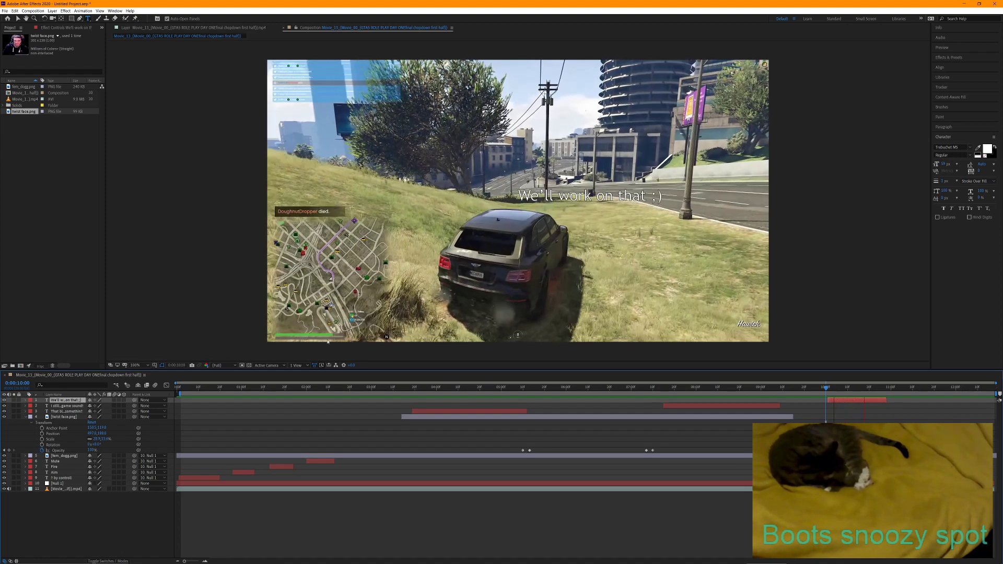
key(space)
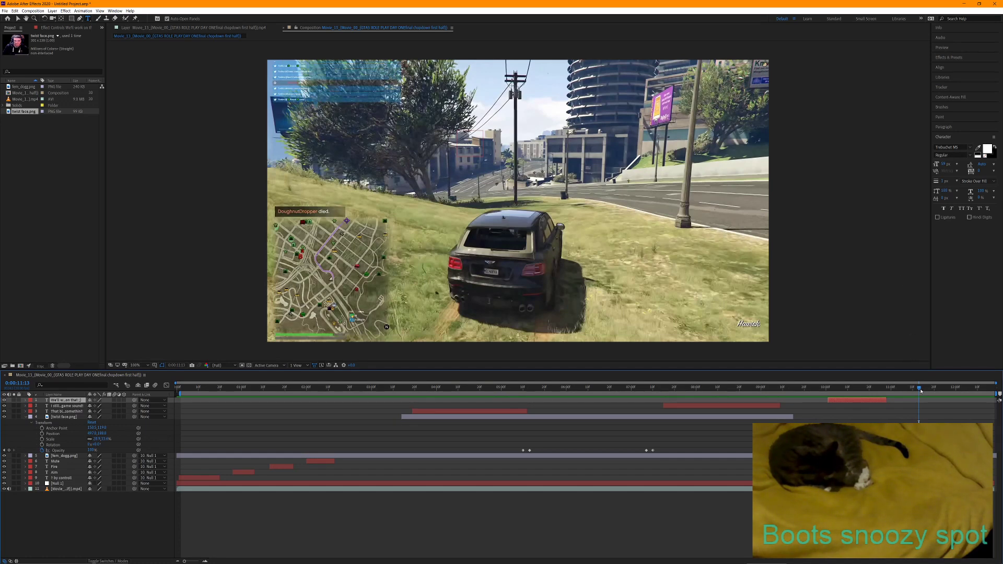
drag(920, 391, 799, 397)
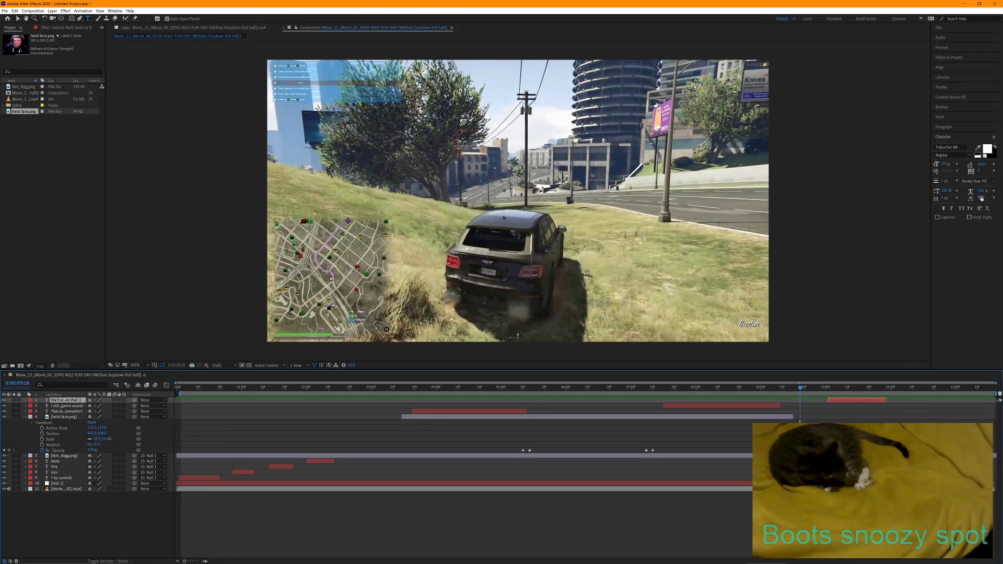
Set the gameplay footage layer as the motion source and start a new Transform motion track on it
click(943, 87)
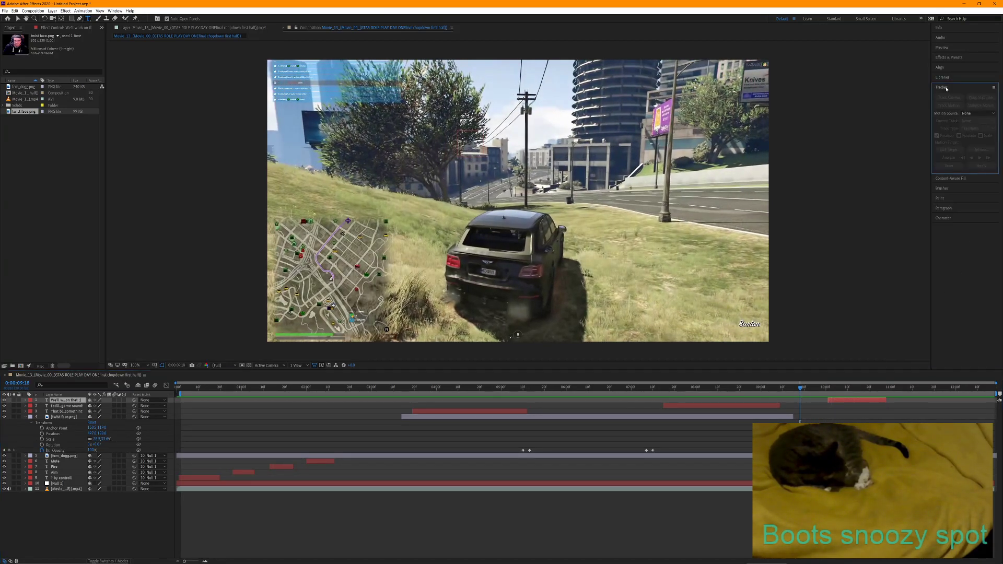
click(963, 114)
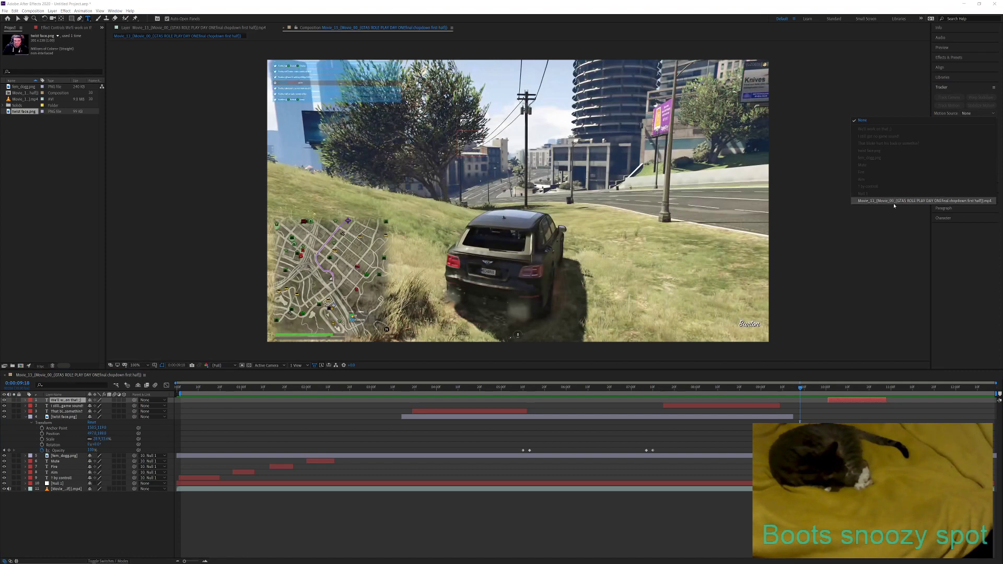
click(856, 202)
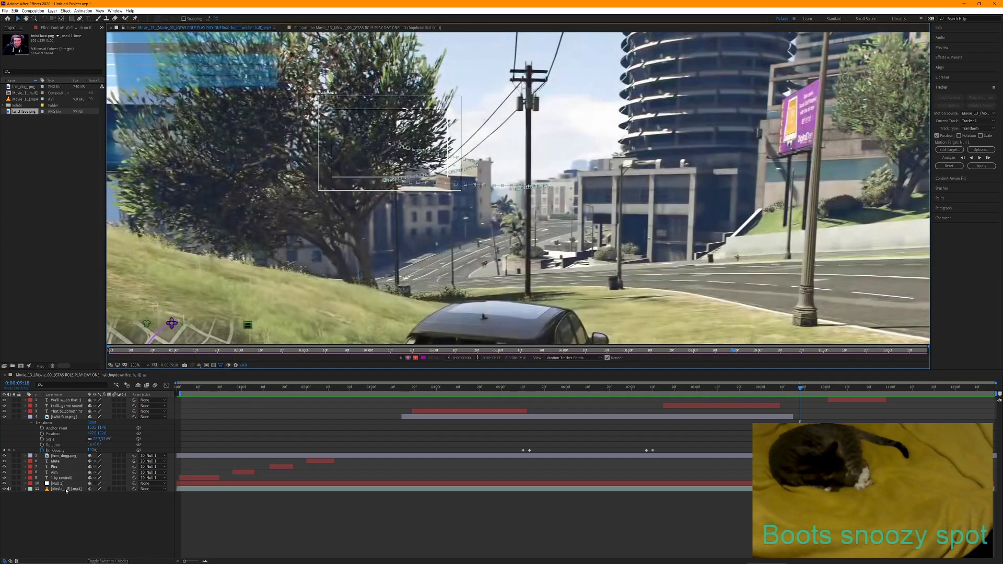
click(67, 489)
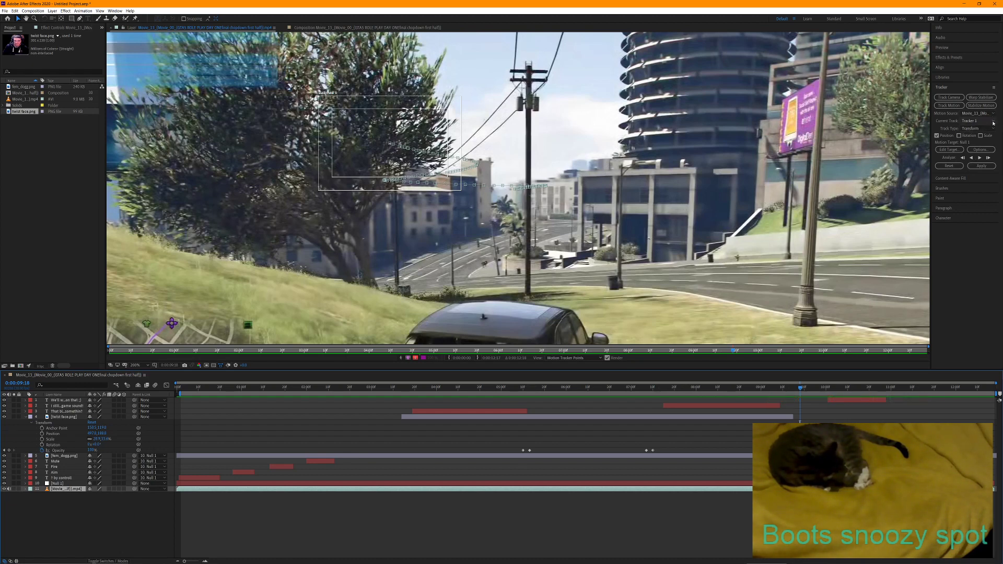
click(949, 105)
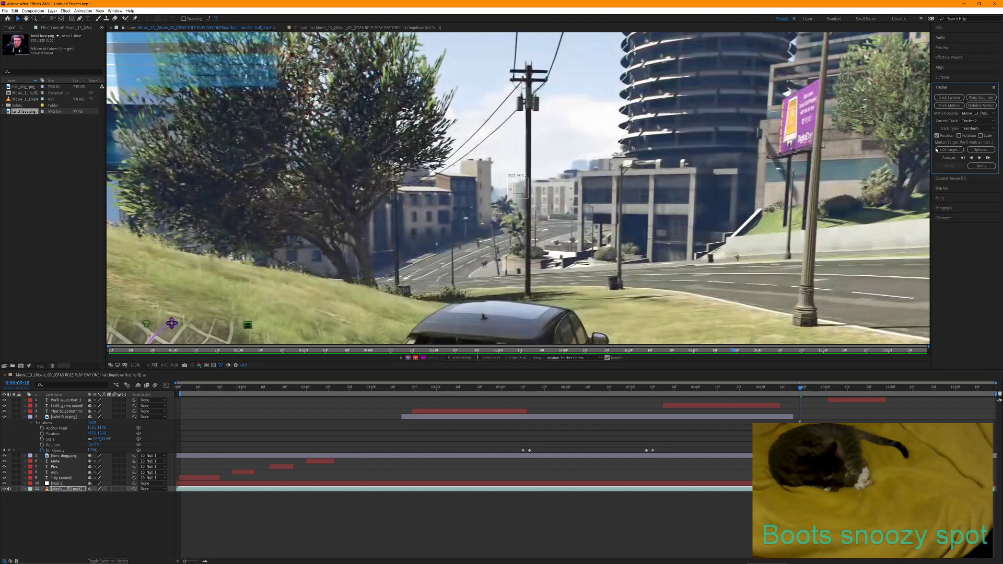
click(982, 120)
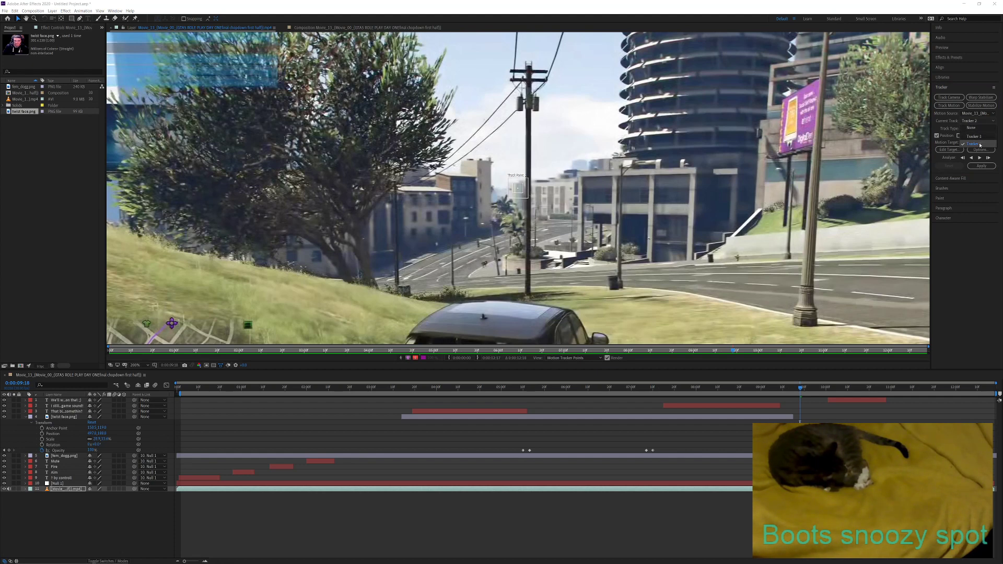
click(980, 145)
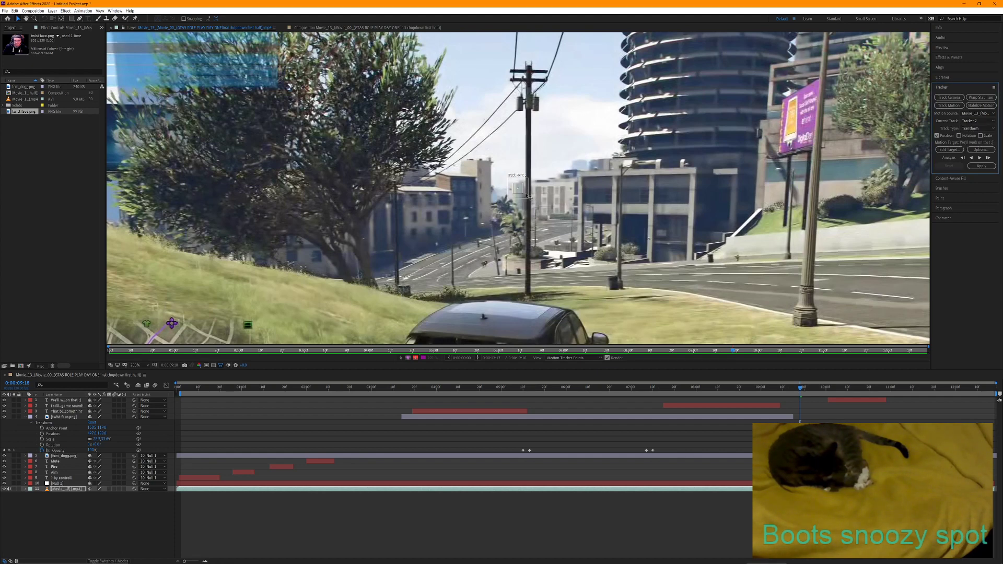
Place the track point on the dark mark on the car's roof, enlarge its search region slightly, and analyze the motion forward
drag(528, 196, 492, 325)
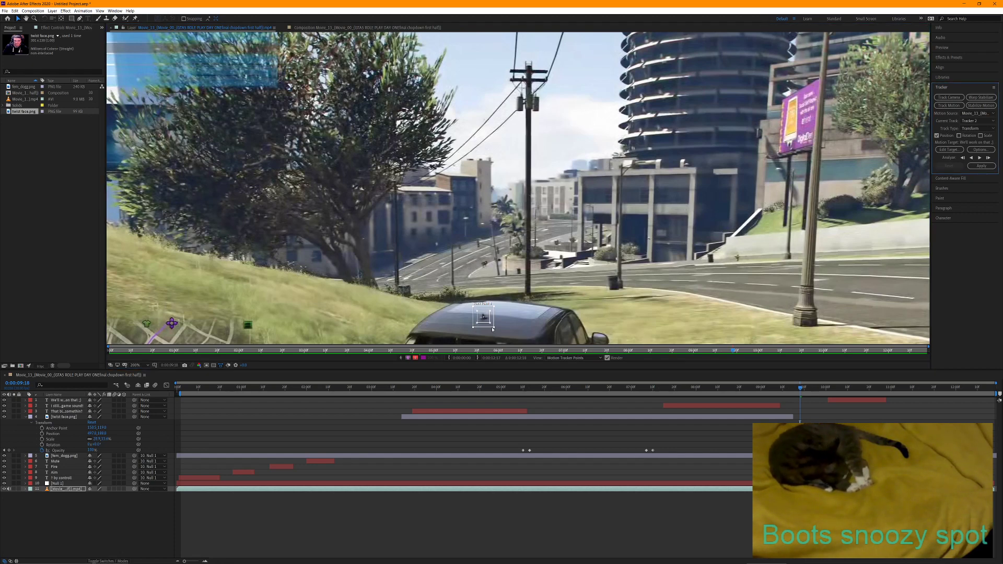
drag(493, 328, 500, 332)
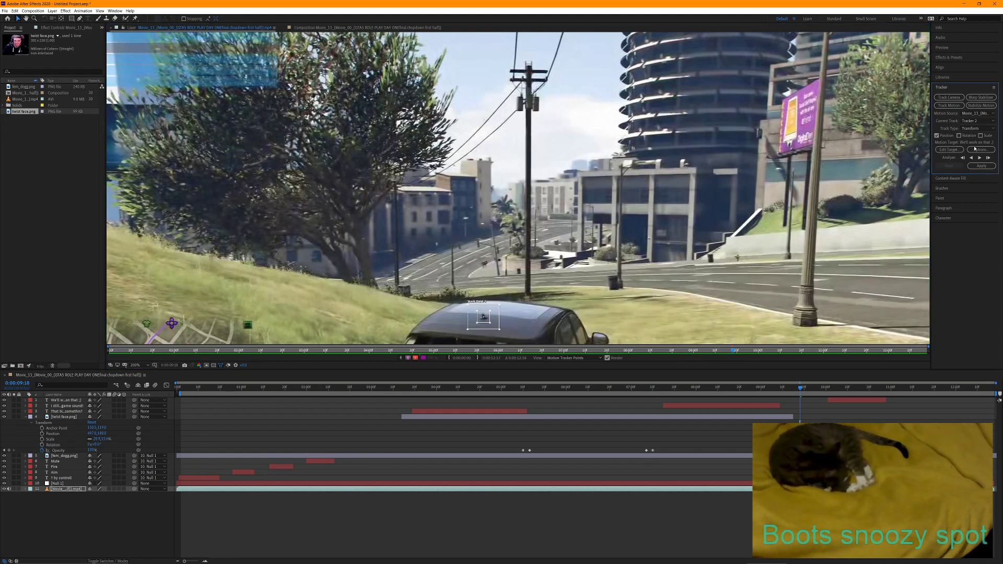
key(comma)
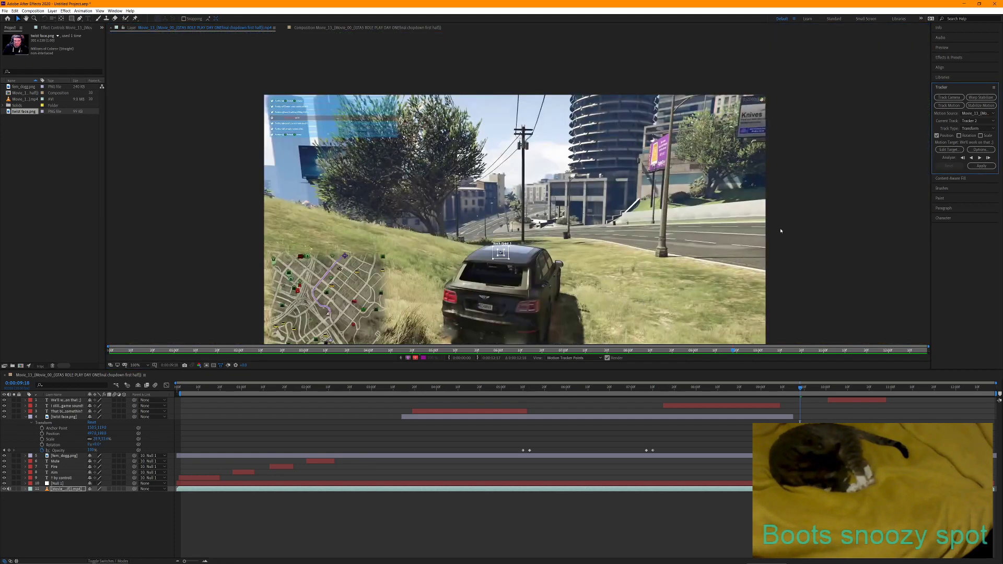
click(979, 158)
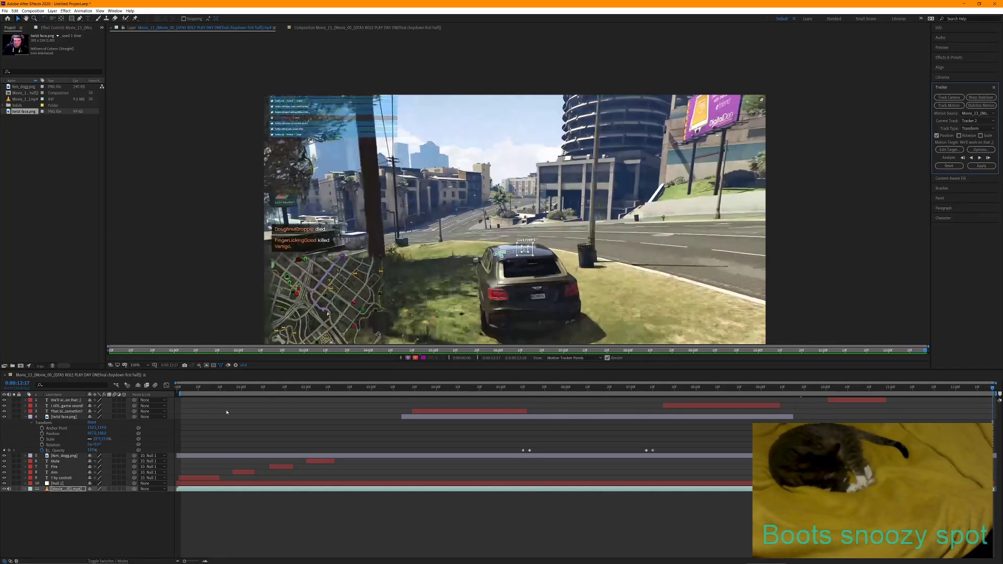
Create a new null object and set it as the tracker's motion target
right_click(61, 513)
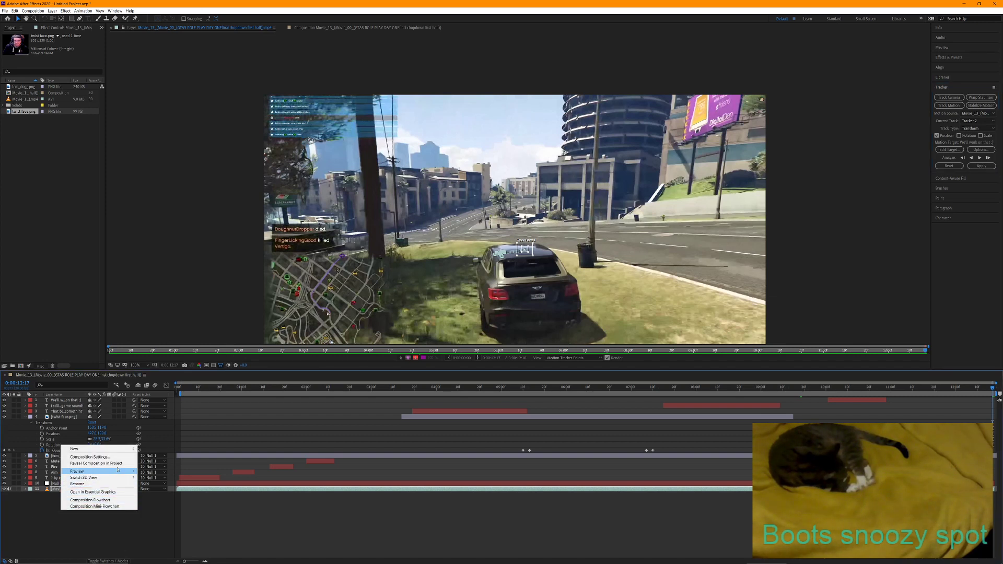
mouse_move(113, 448)
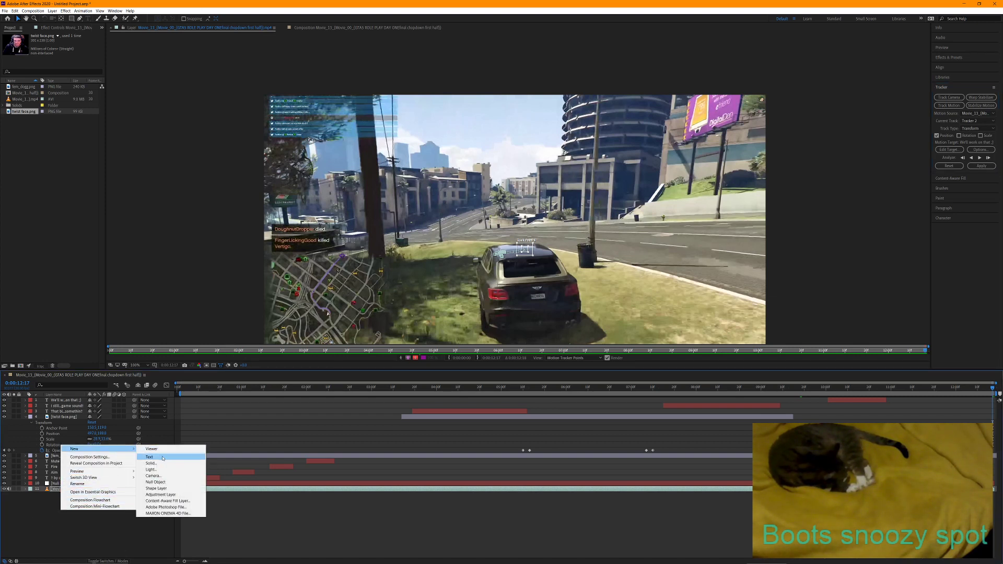
click(155, 481)
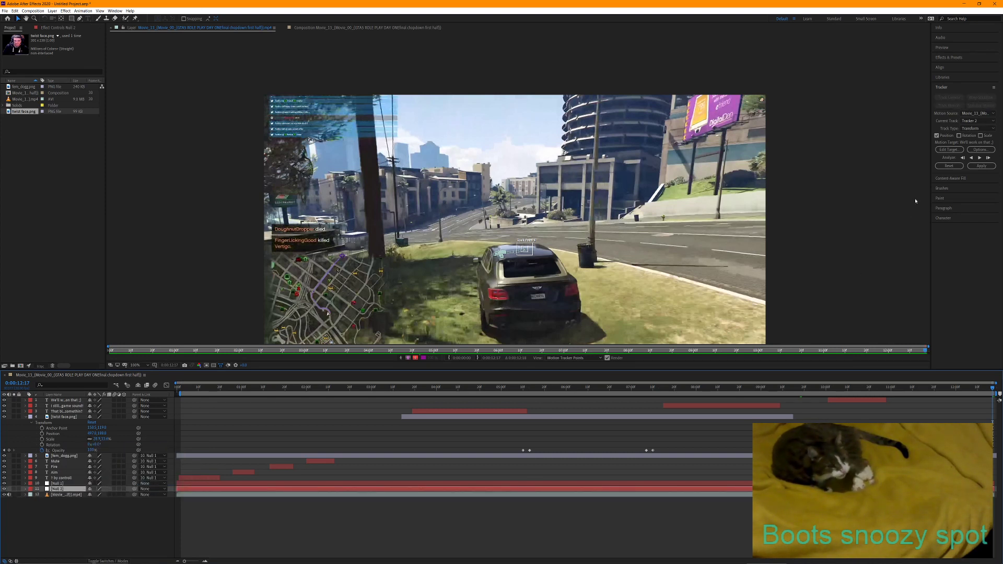
click(947, 150)
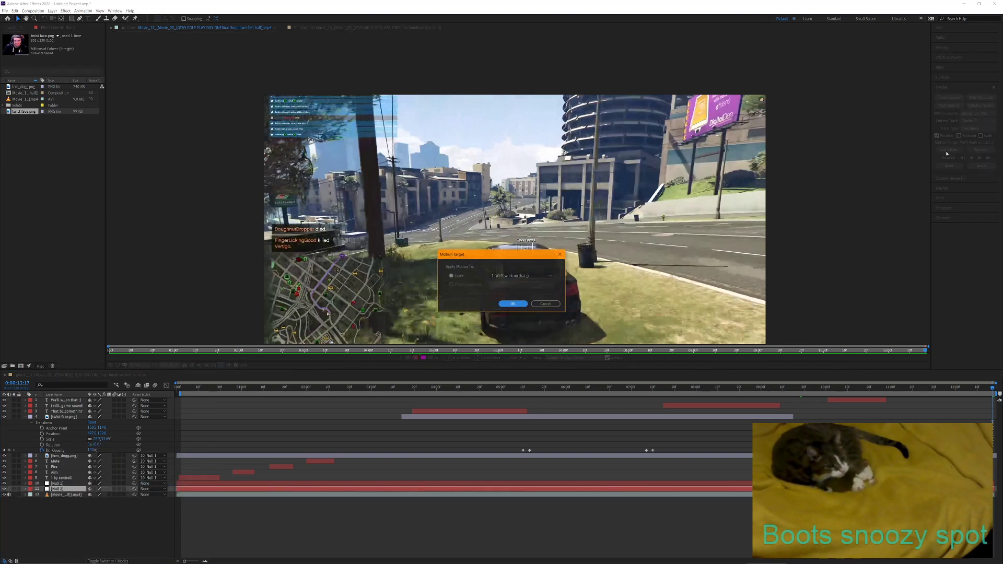
click(543, 276)
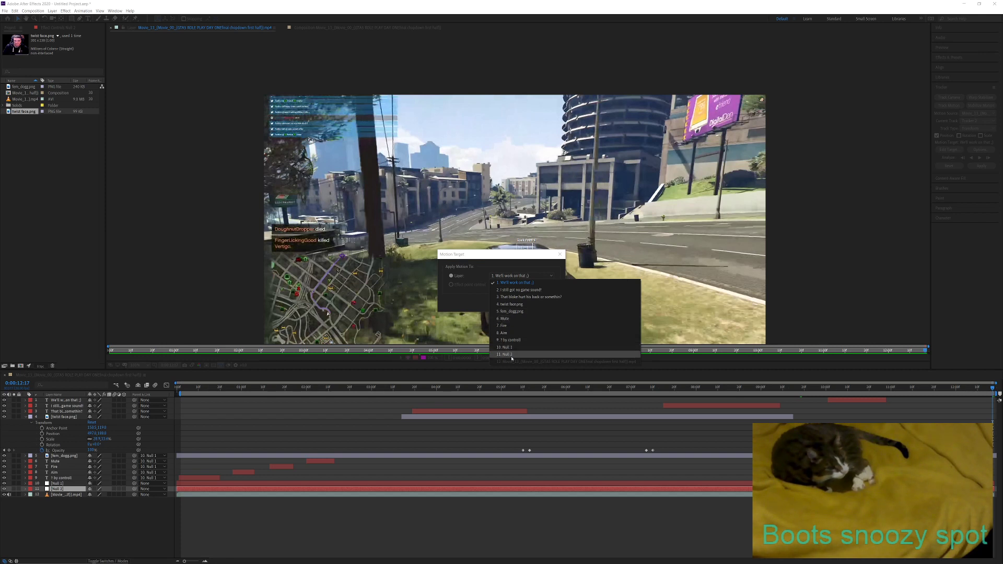
click(505, 354)
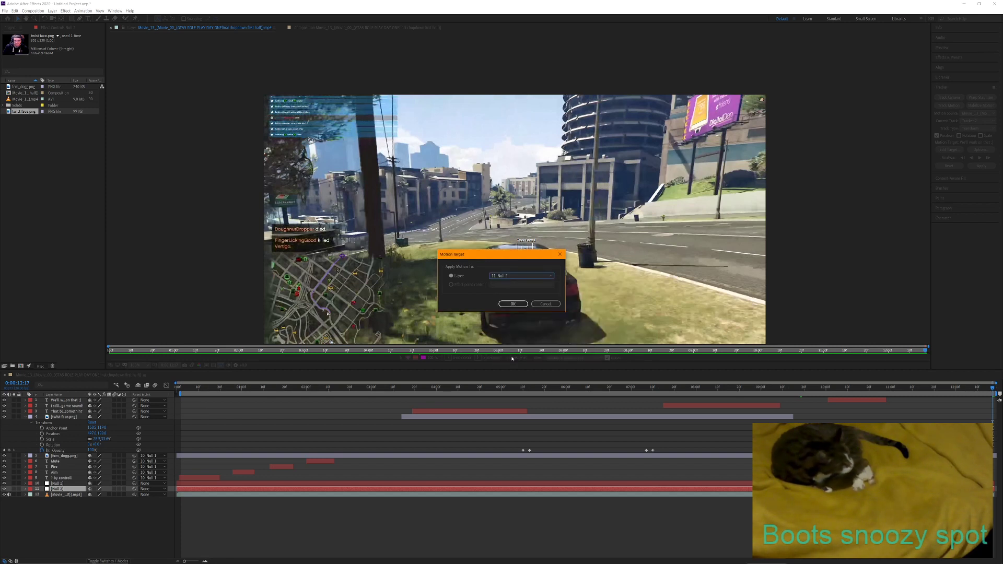
click(512, 303)
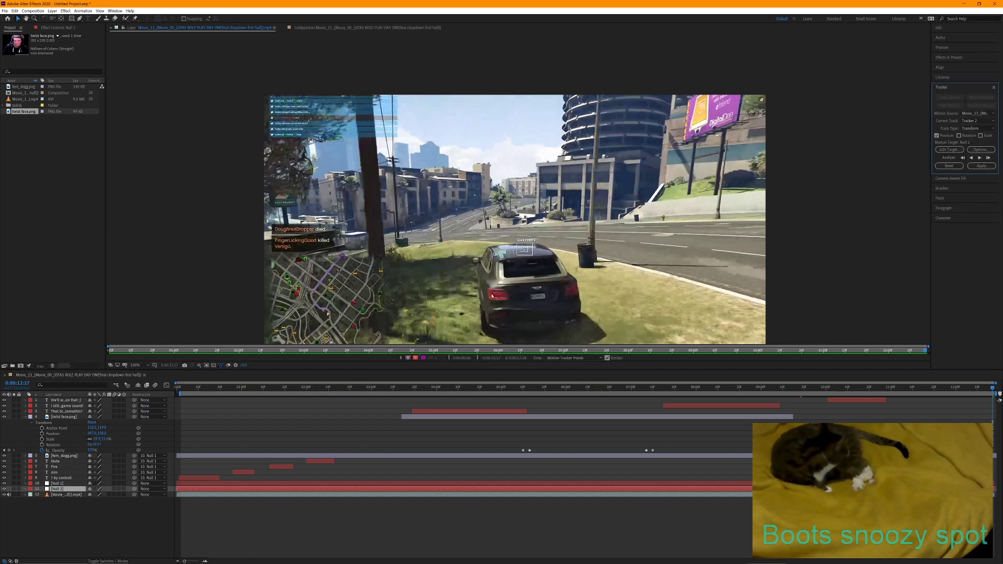
Parent the "We'll work on that ;)" text layer to the new null, Null 2
click(62, 400)
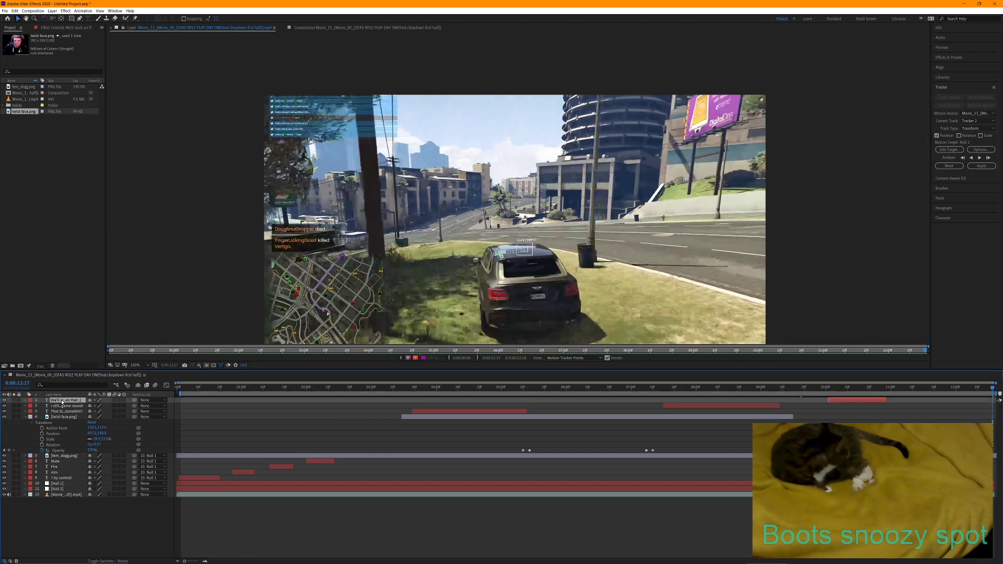
click(157, 400)
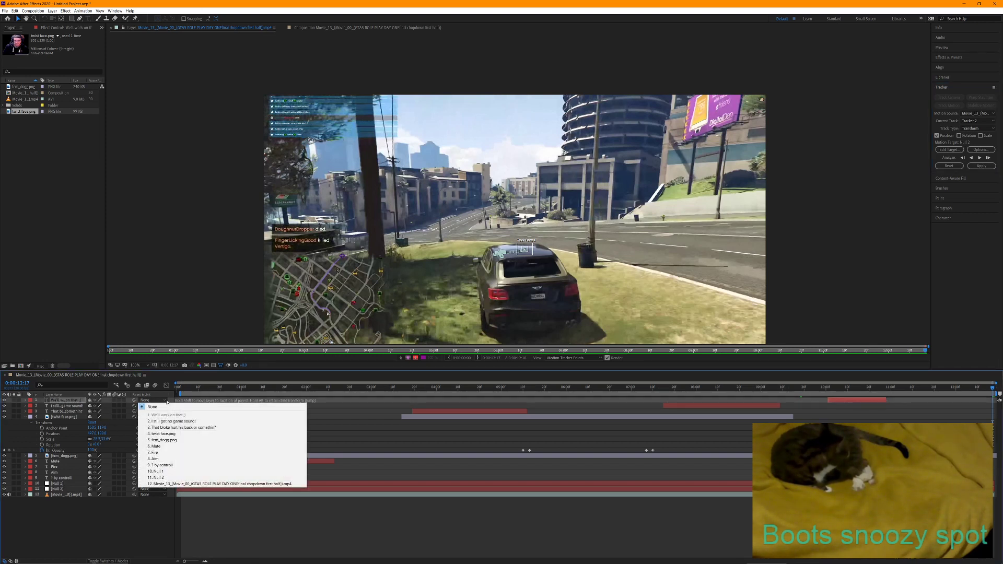
click(167, 478)
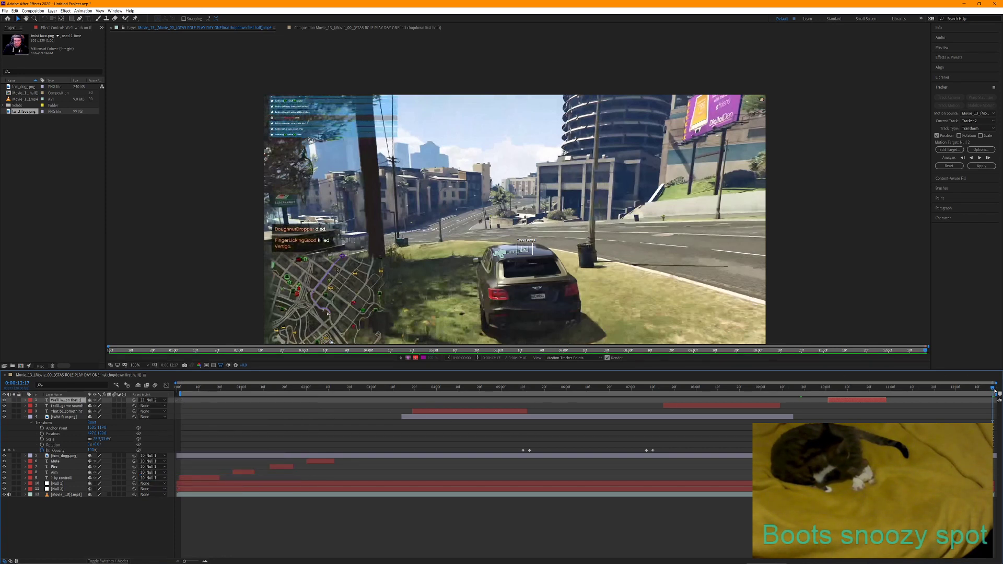
Apply the tracking data to the null in the X and Y dimensions and play back the composition
click(984, 166)
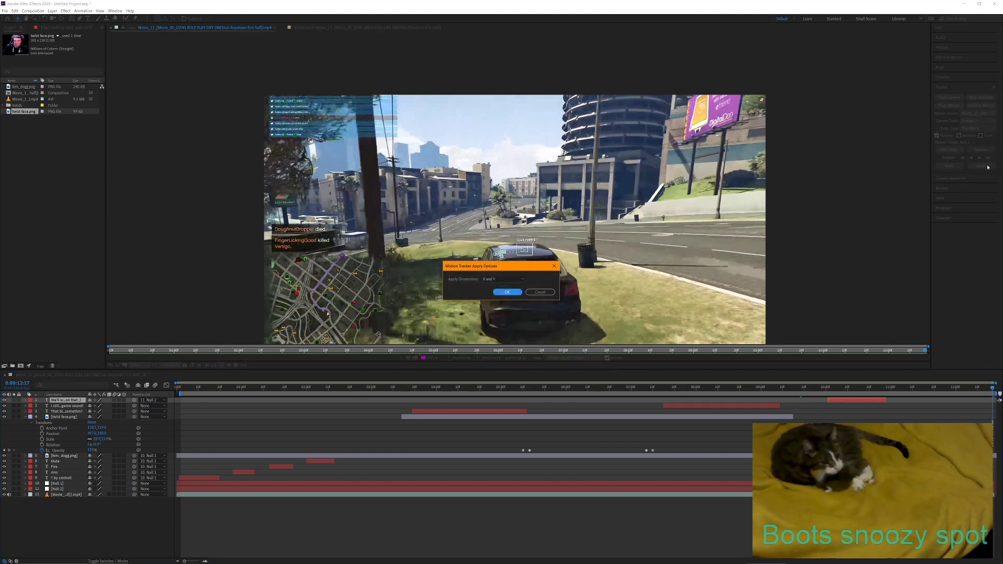
click(507, 292)
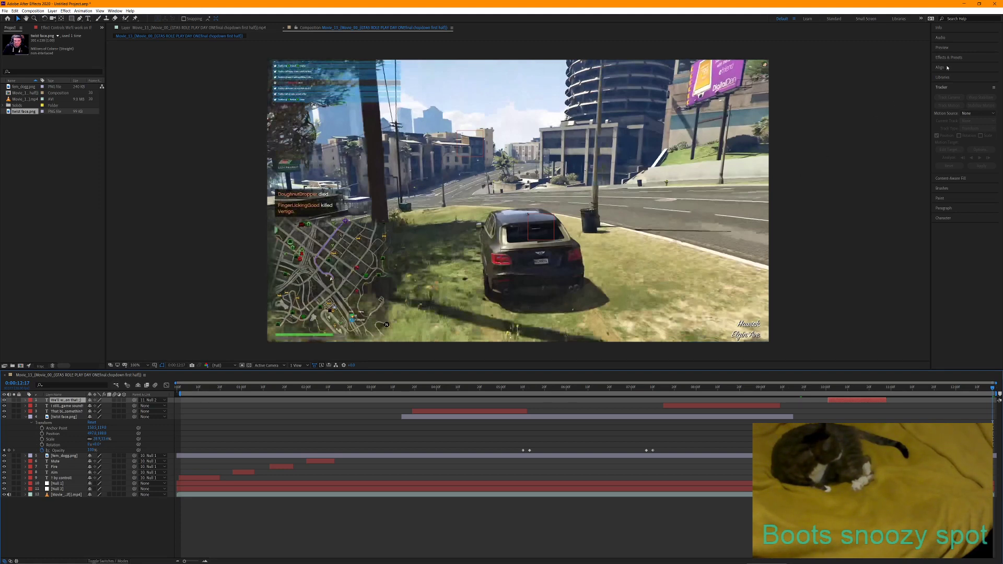
click(951, 50)
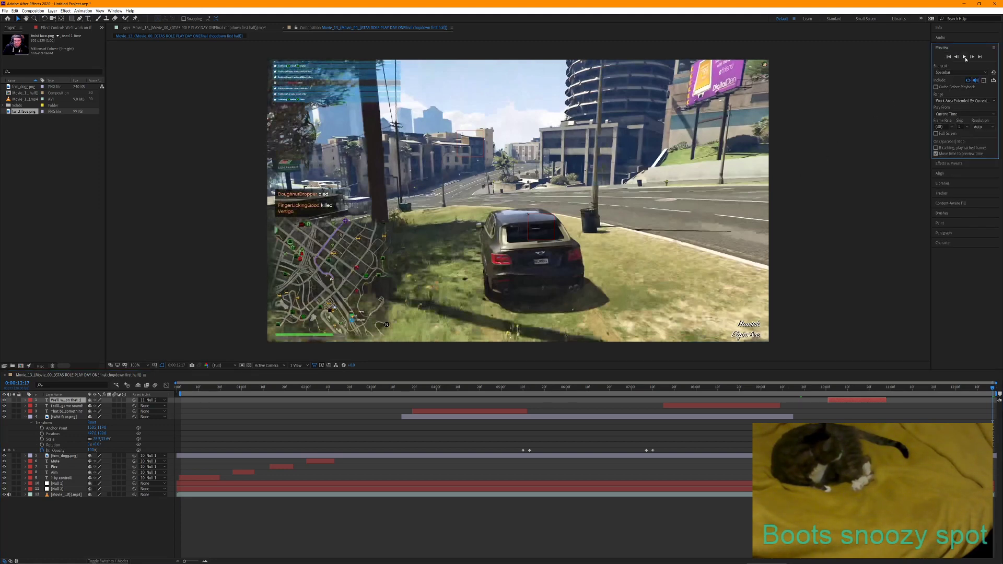
click(965, 57)
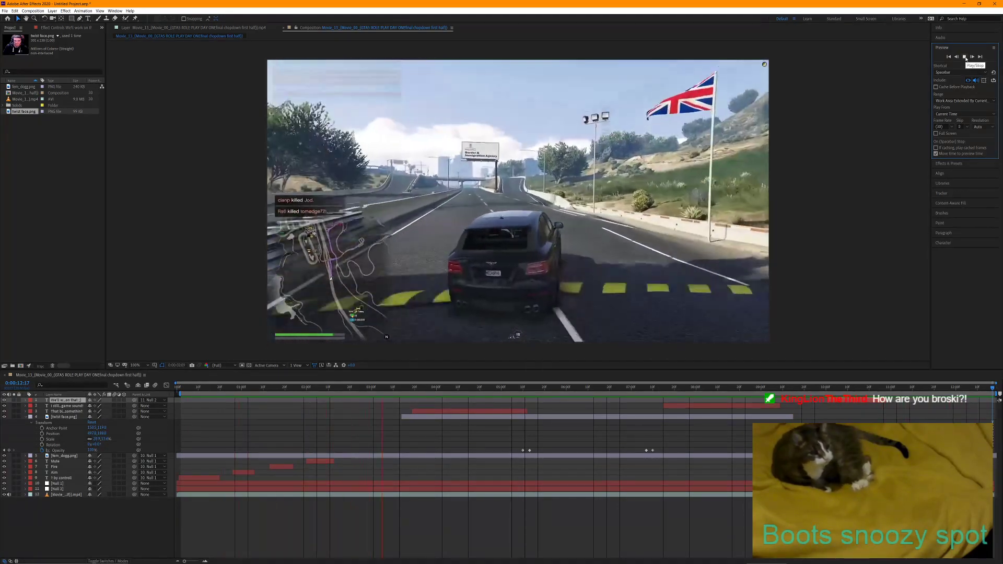
click(965, 57)
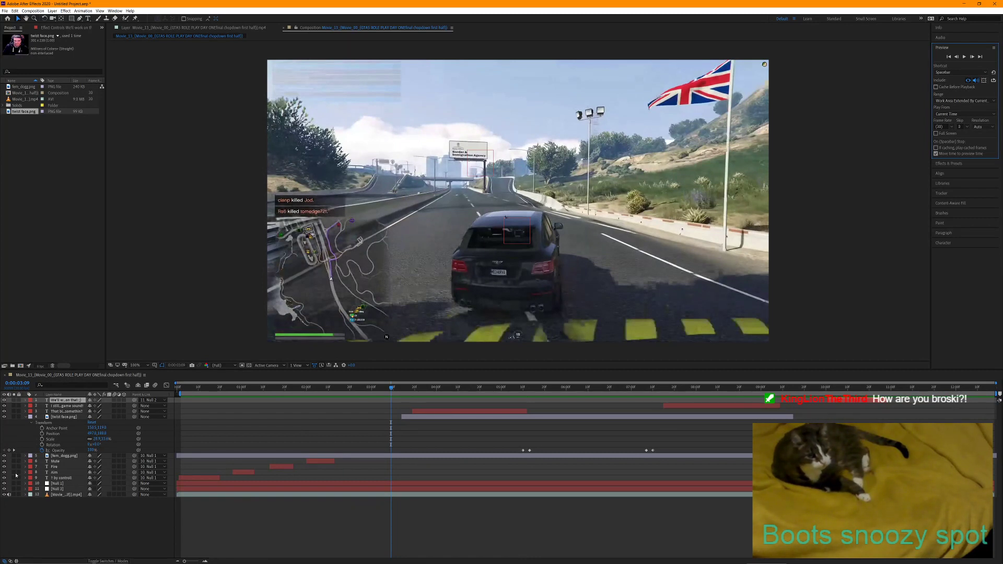
Save the project as 13done.aep in the Project_2 folder
click(4, 11)
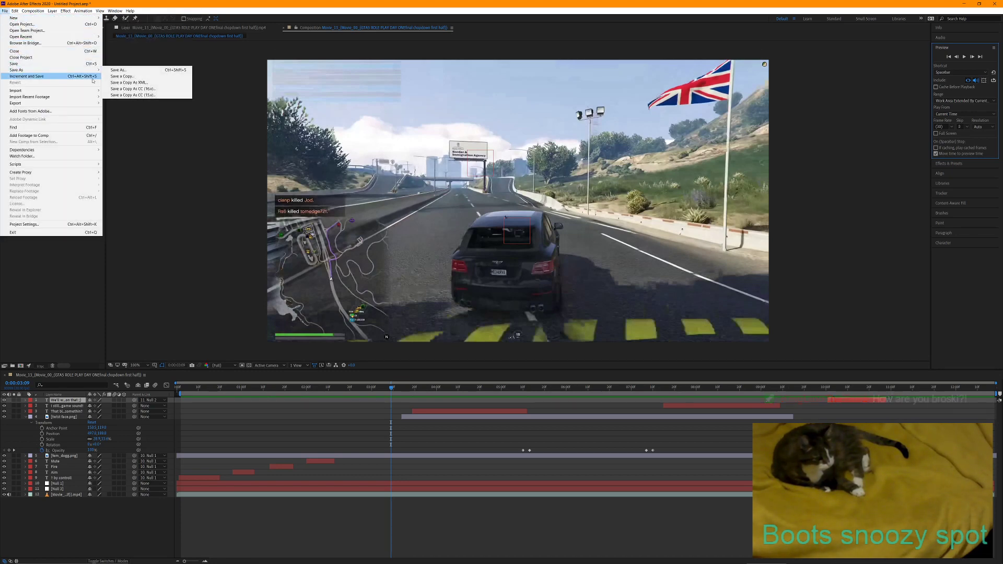
click(118, 70)
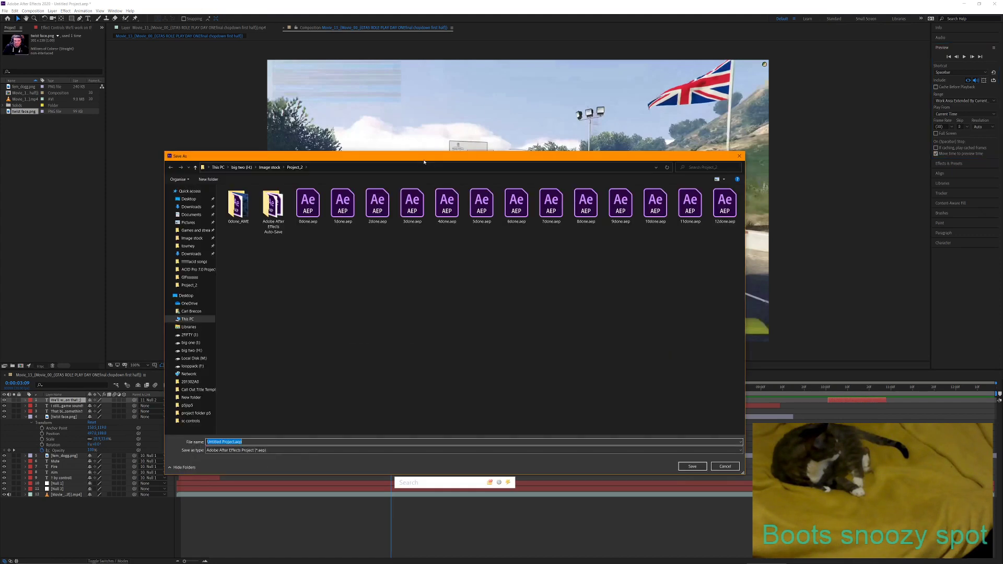
click(721, 212)
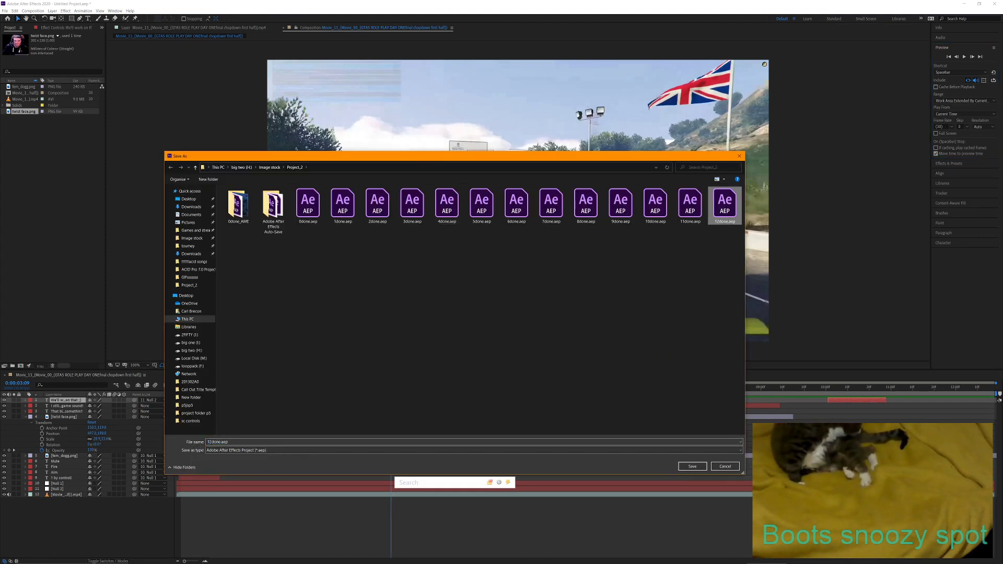
click(212, 441)
click(212, 441)
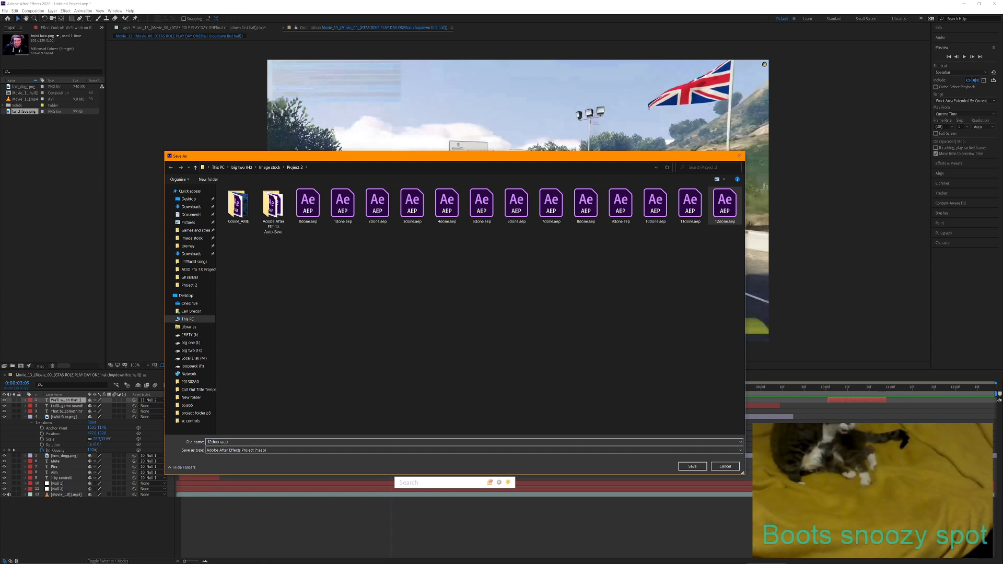
key(BackSpace)
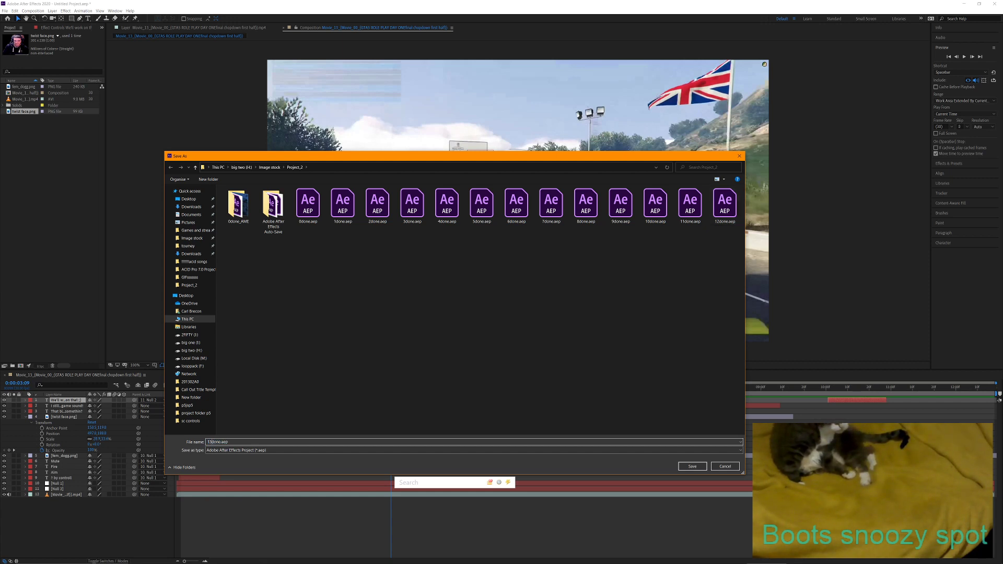
click(697, 468)
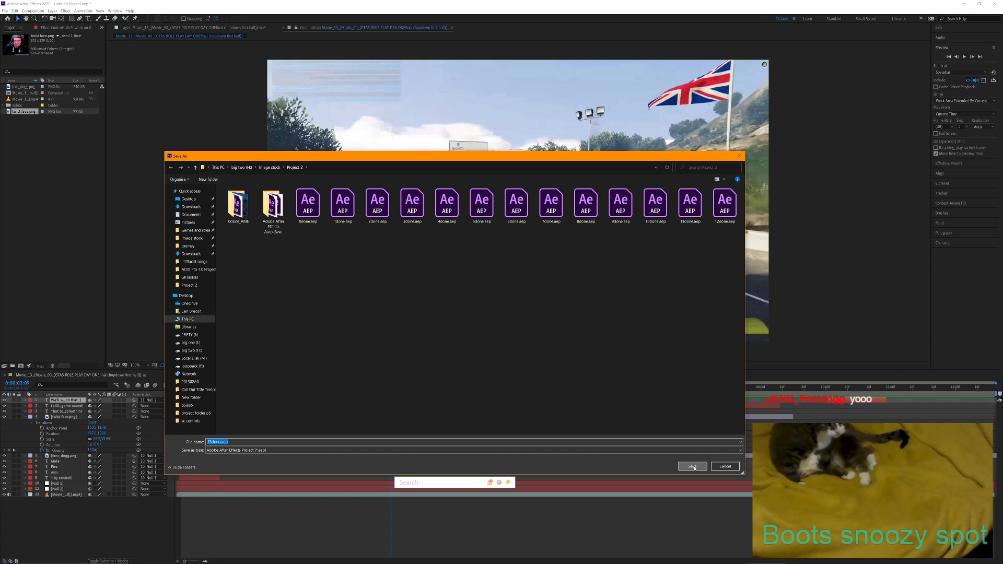
click(692, 466)
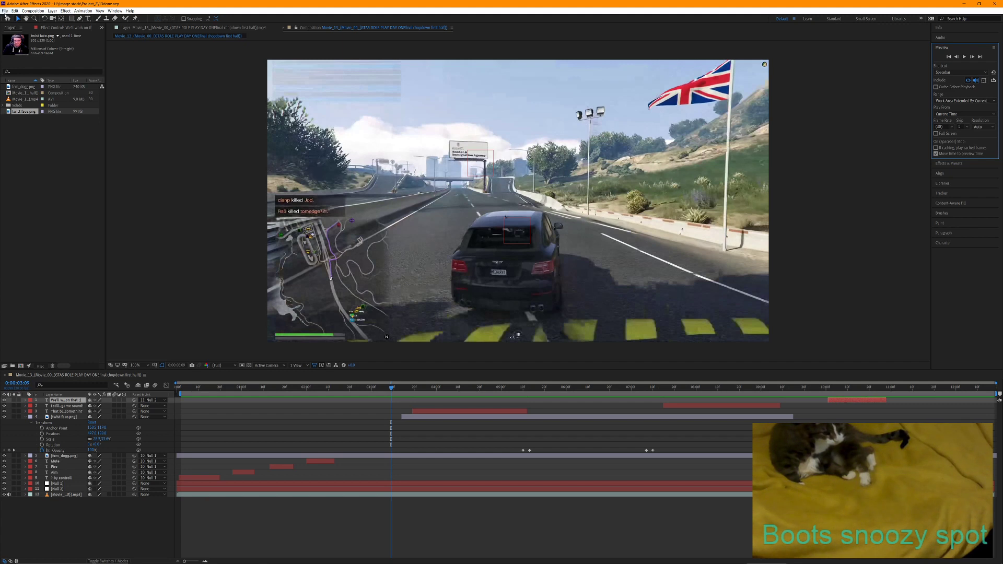
Create a new empty project
click(6, 12)
mouse_move(31, 18)
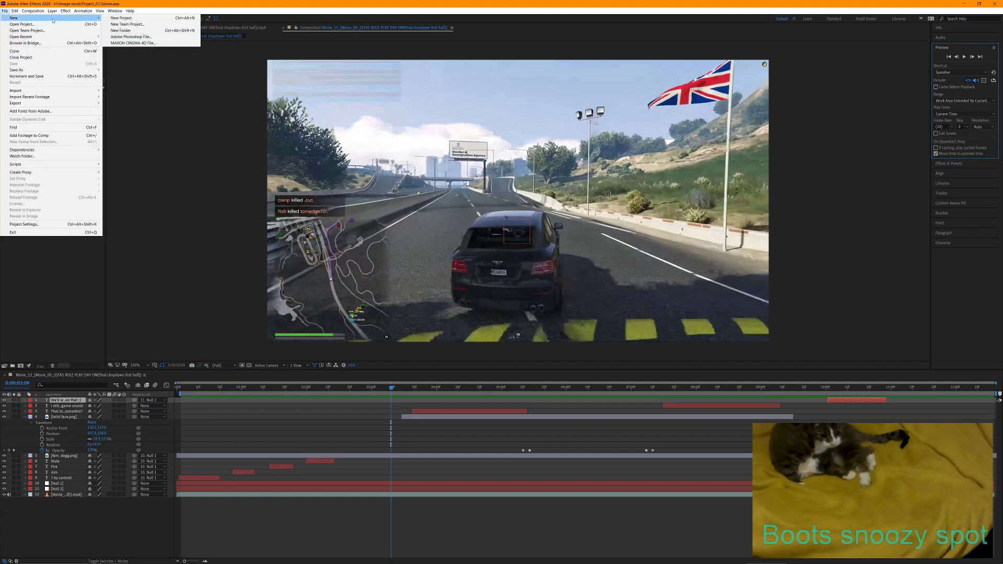
click(113, 17)
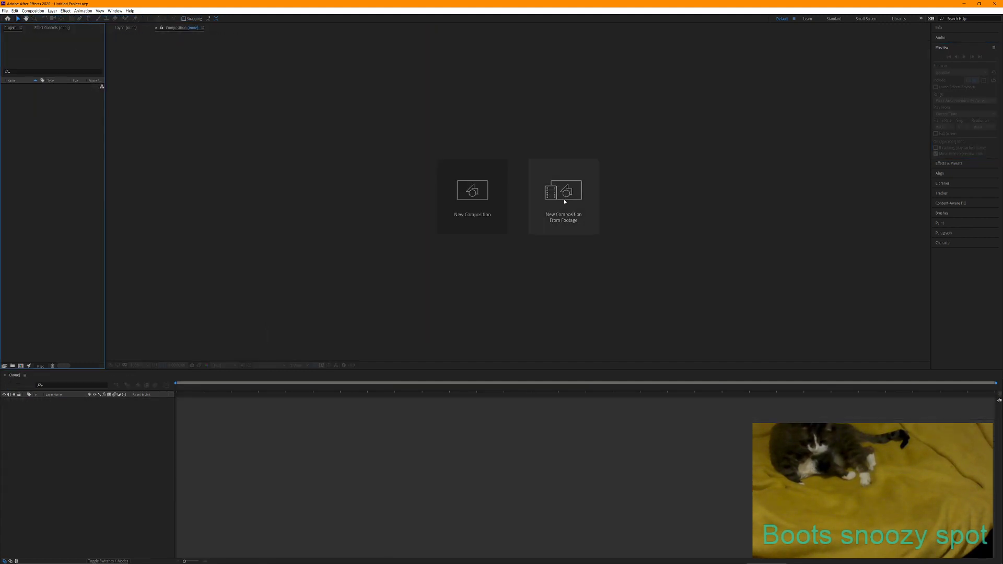
Create a composition from the Movie_14 clip in the Project_2 folder and play it through
click(564, 202)
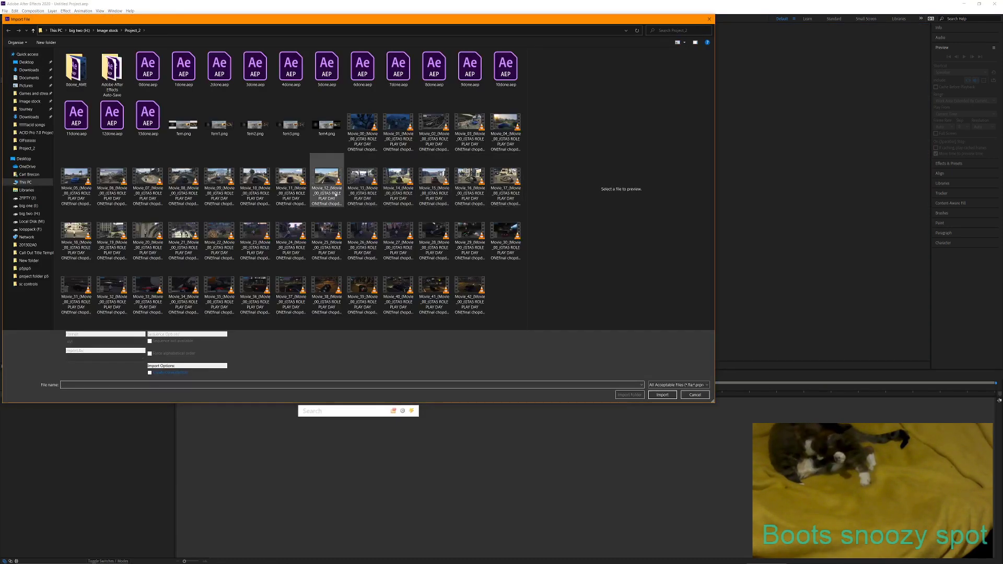
click(364, 180)
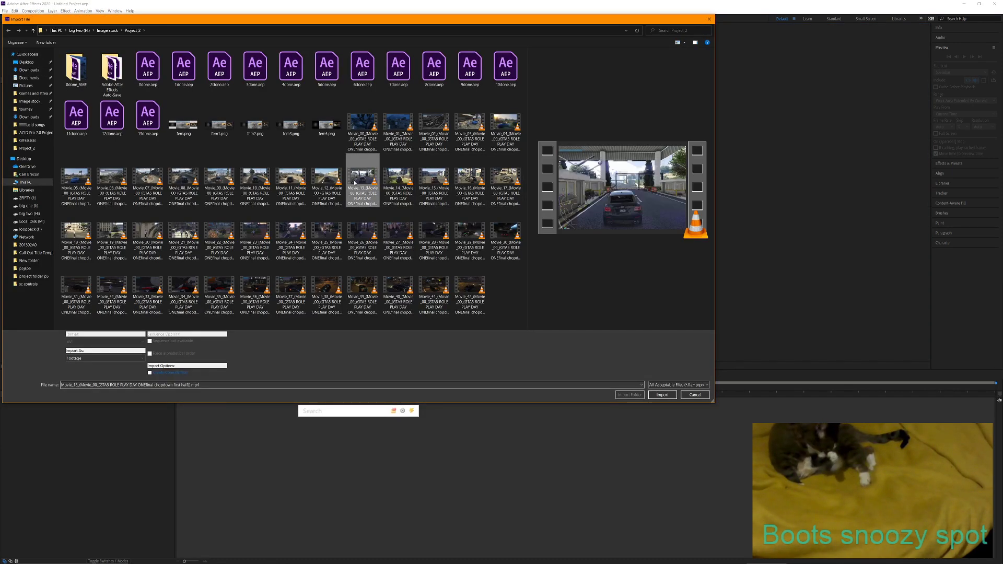
click(398, 180)
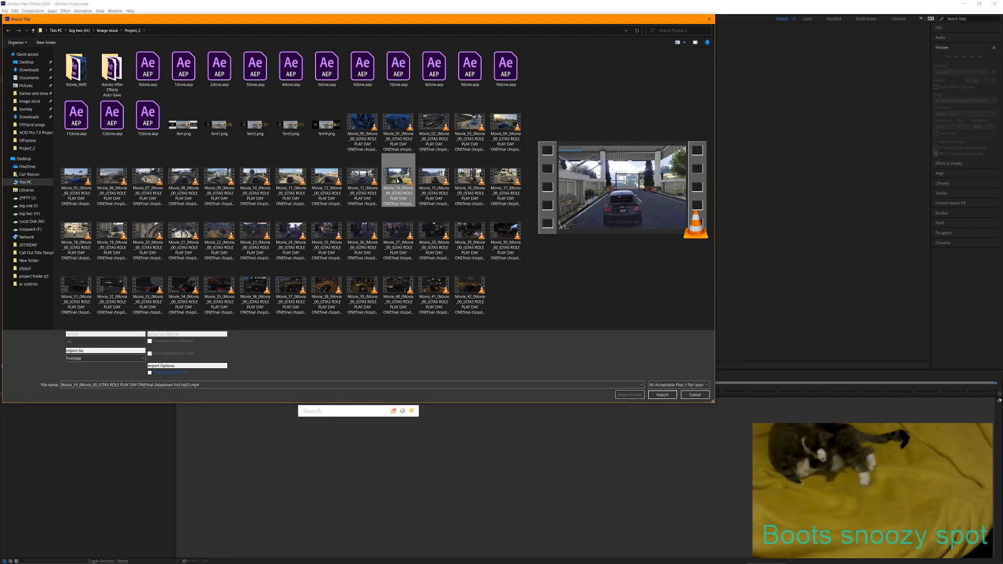
click(650, 395)
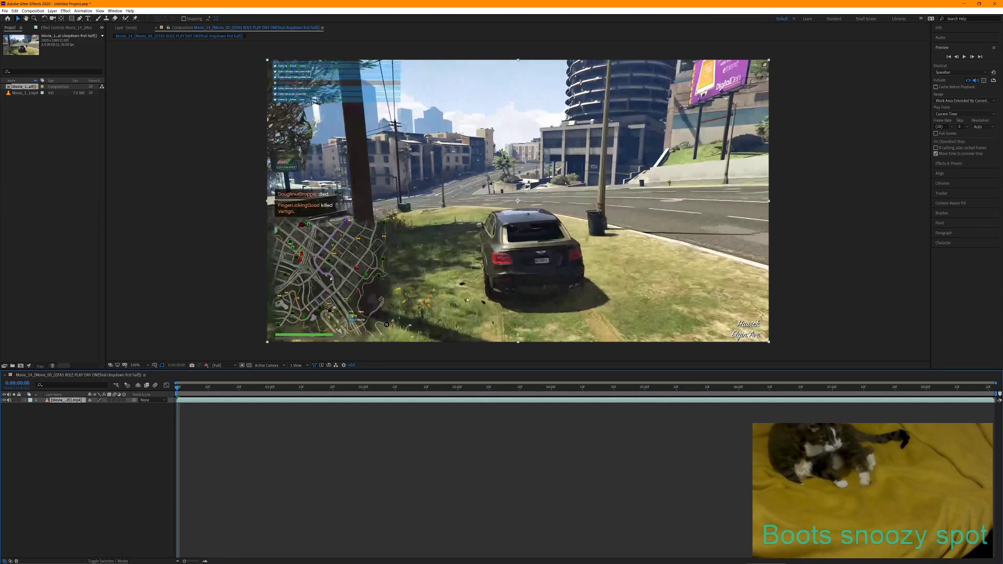
click(963, 57)
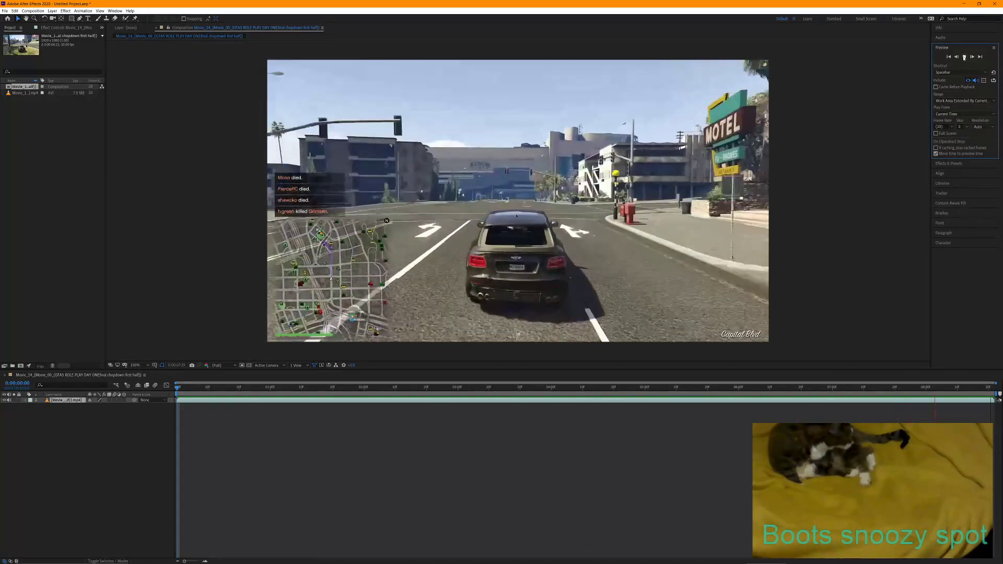
click(464, 308)
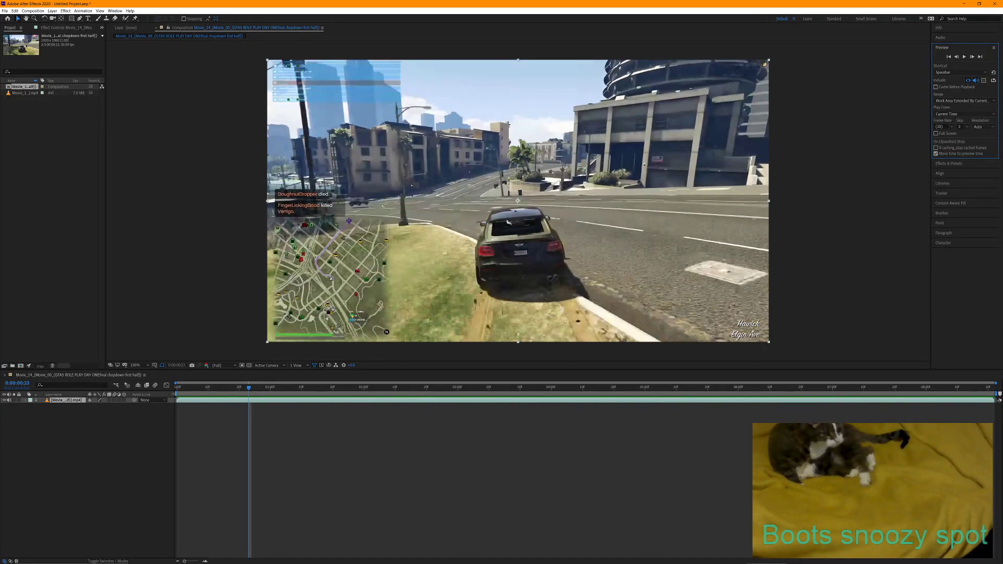
Set the work area to start at about 0:00:06:27 and play back that last part of the clip
drag(176, 394, 822, 393)
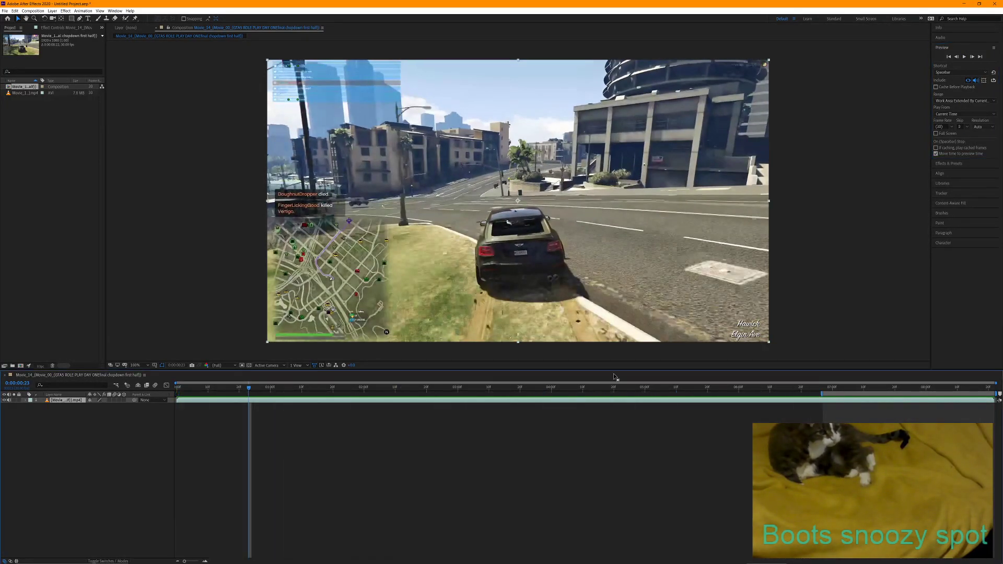
key(space)
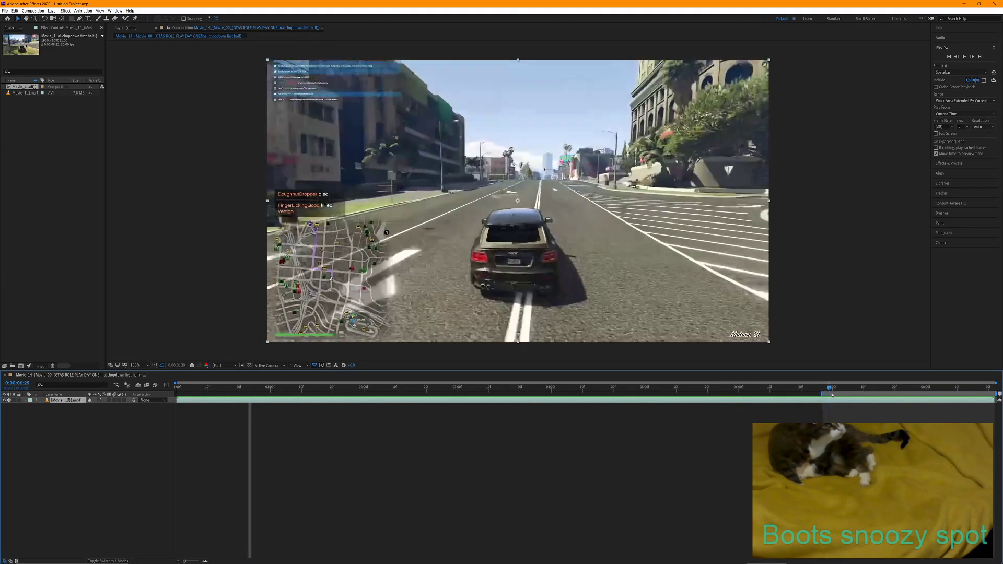
click(964, 56)
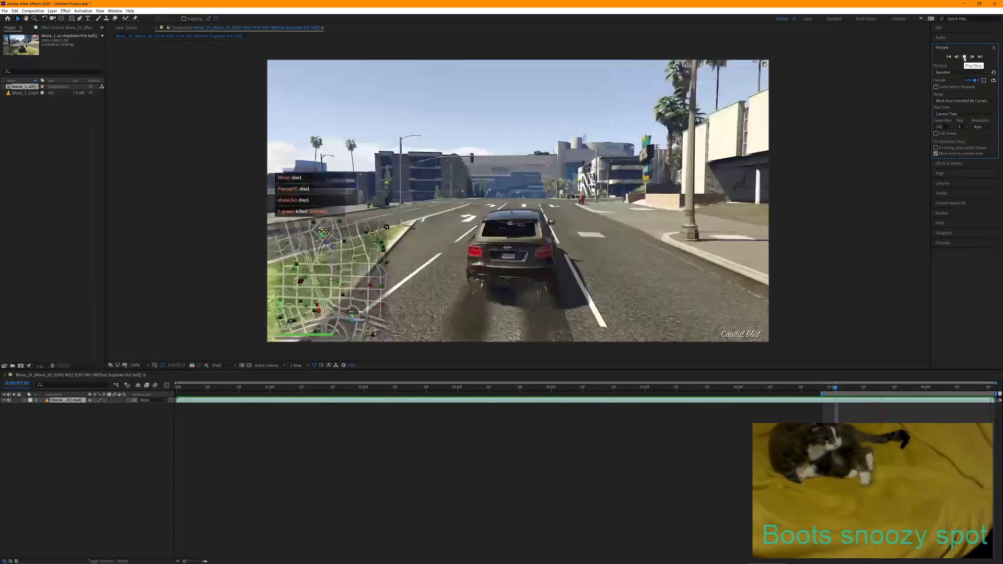
click(964, 57)
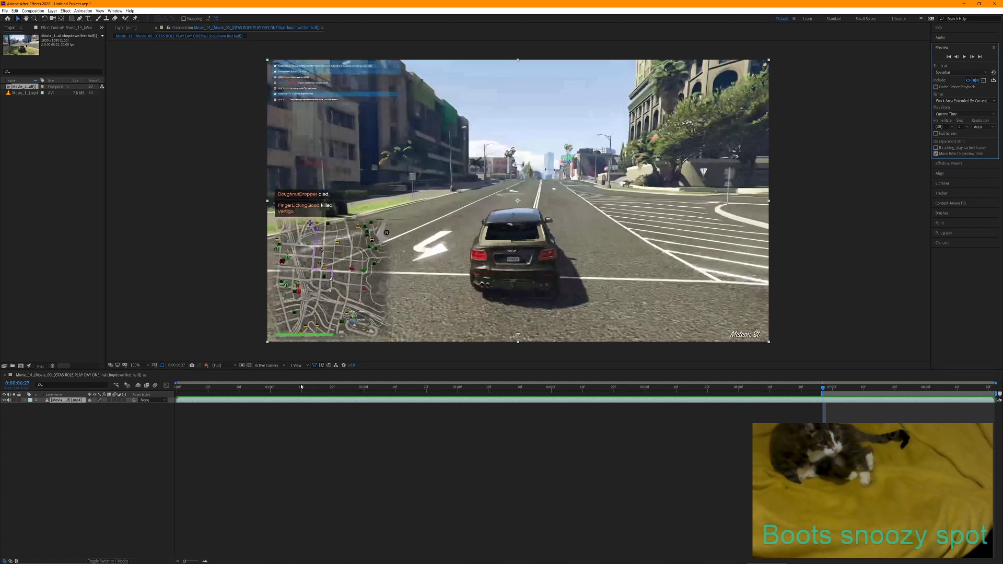
Add a new text layer reading "Gotta update" to the composition
right_click(65, 427)
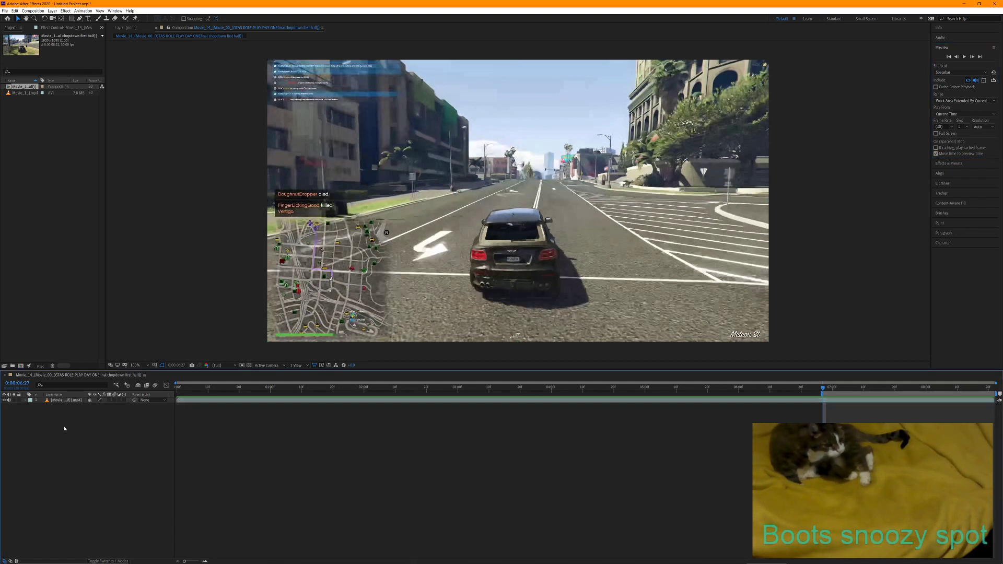
mouse_move(82, 432)
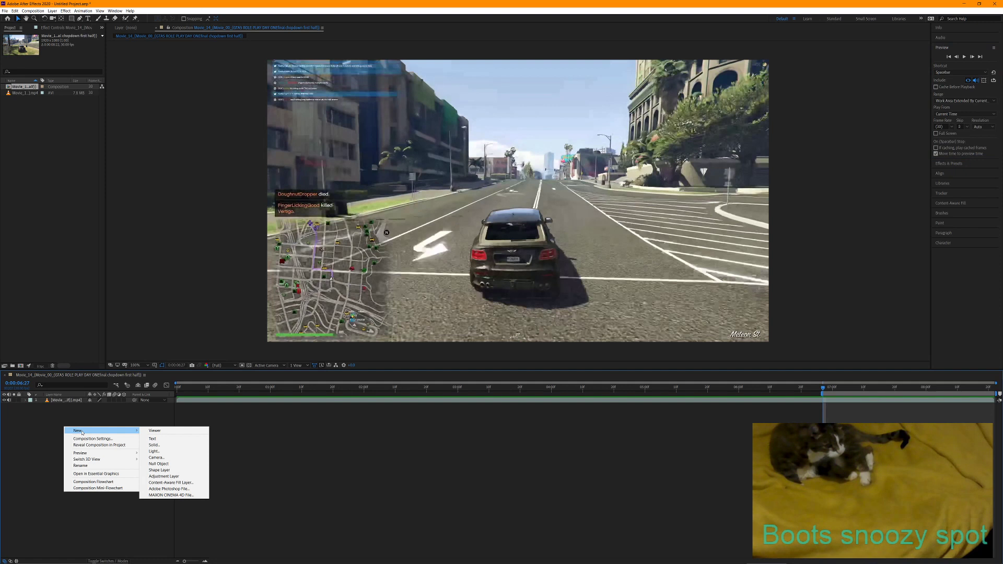
click(152, 438)
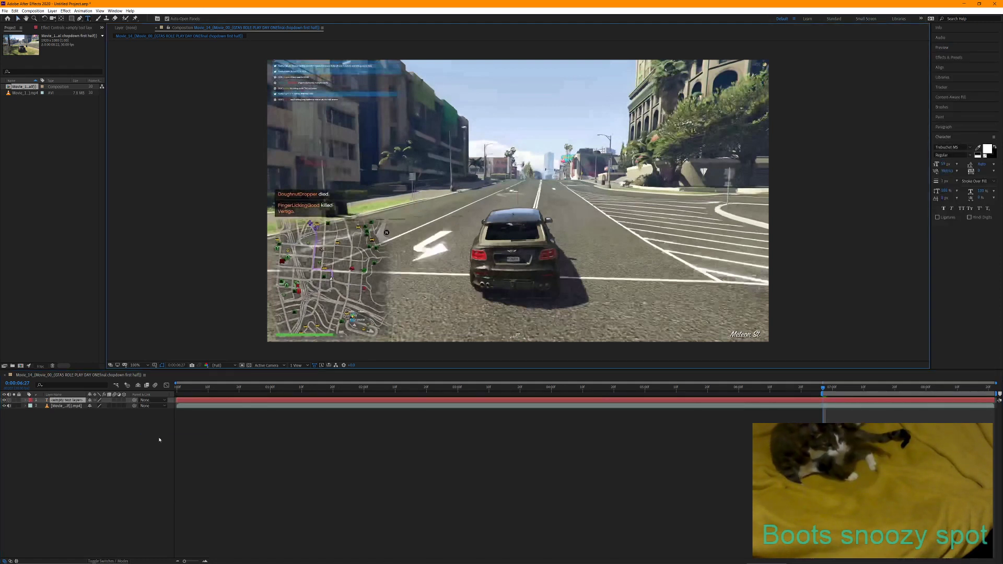
text(Gotta up)
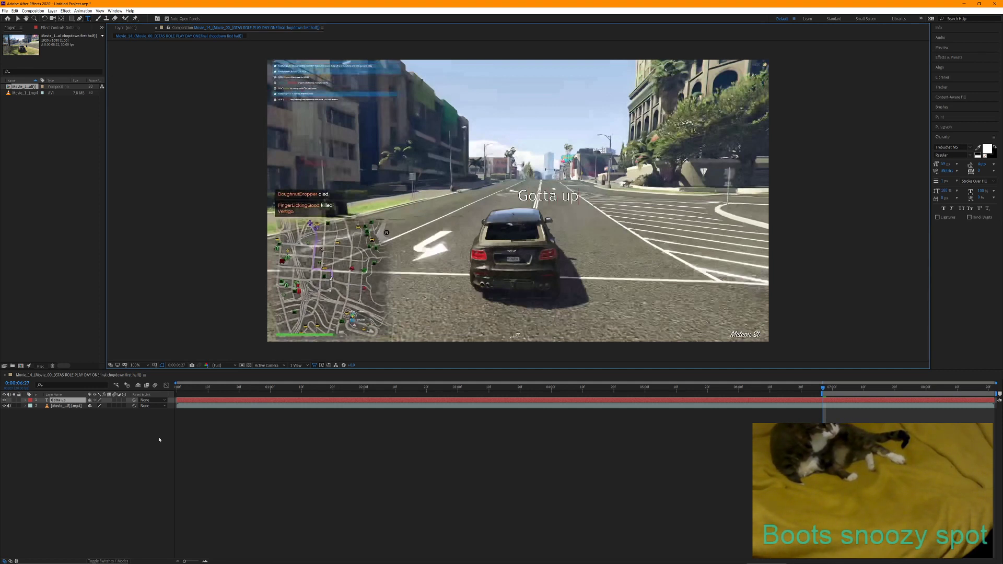
text(date)
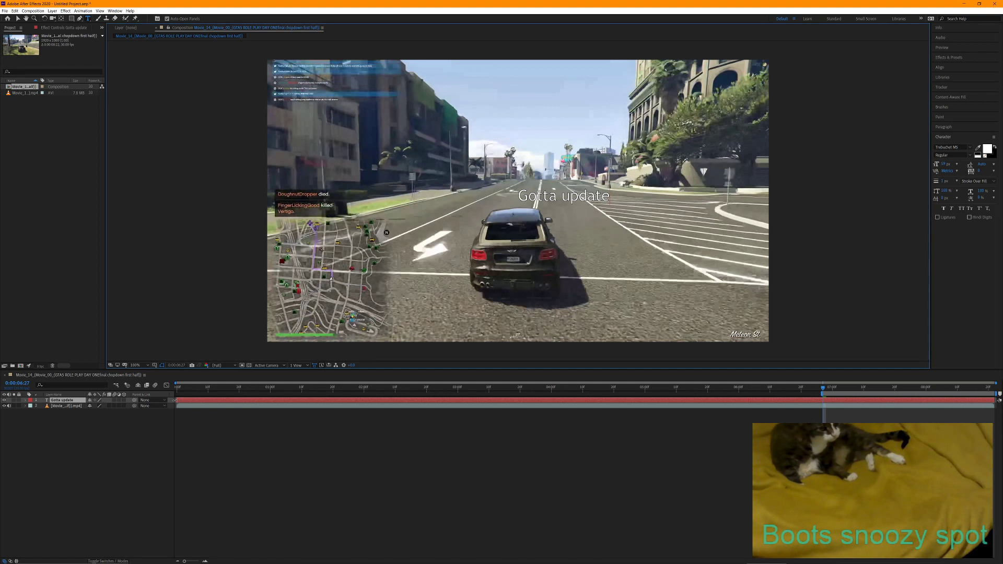
Trim the "Gotta update" layer to run from about 7 seconds to just past 8 seconds and preview the timing
drag(174, 400, 839, 402)
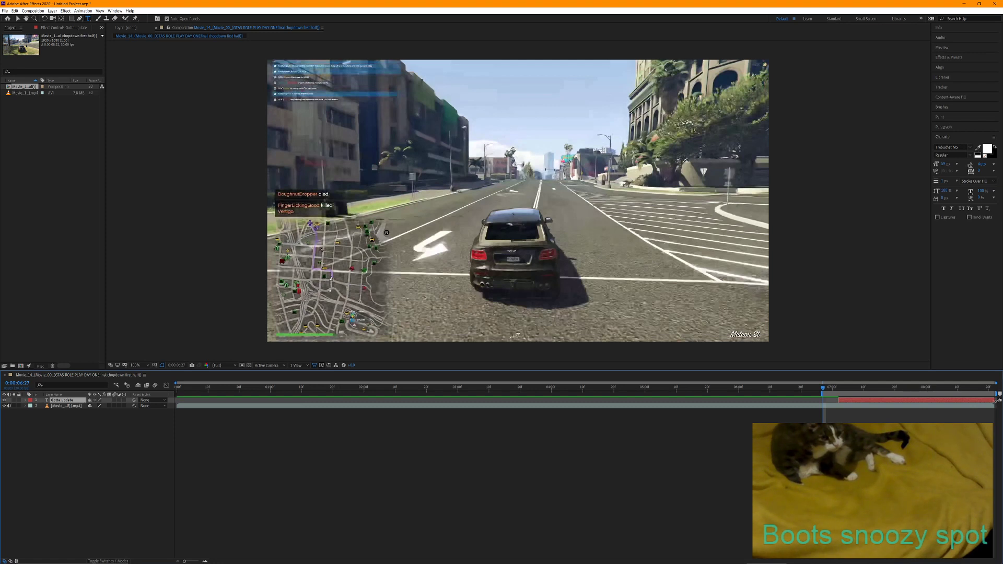
drag(997, 400, 953, 402)
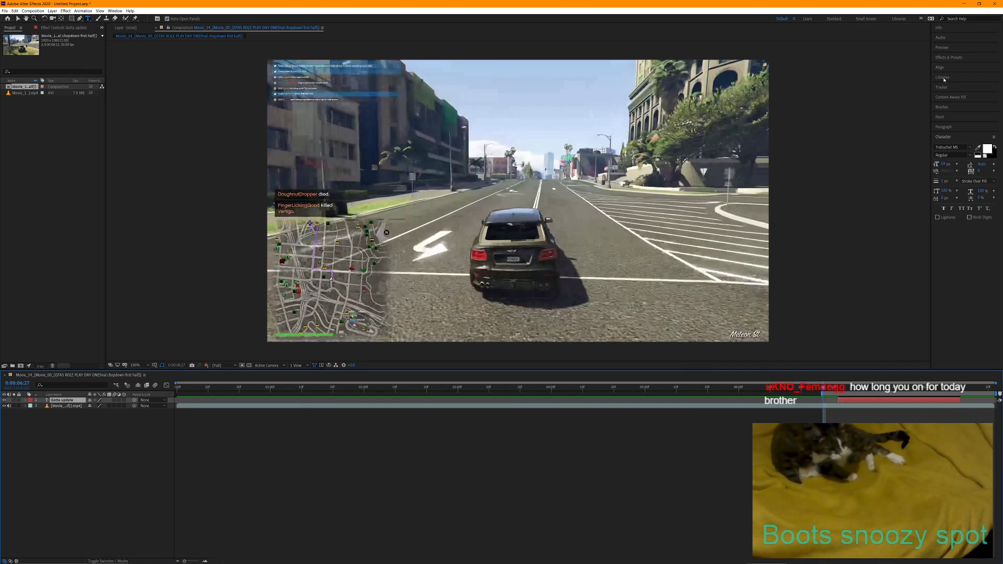
click(948, 48)
click(964, 56)
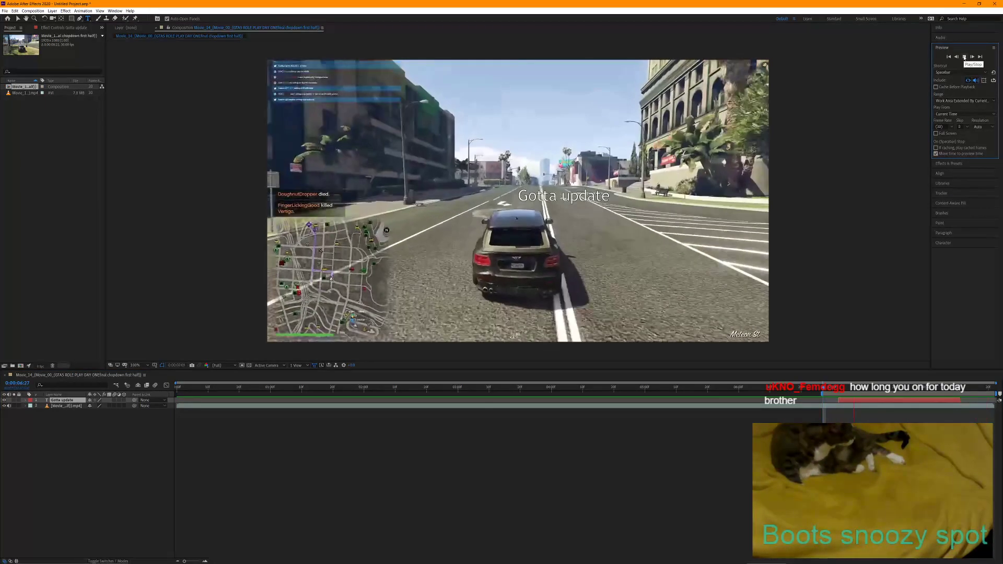
click(964, 57)
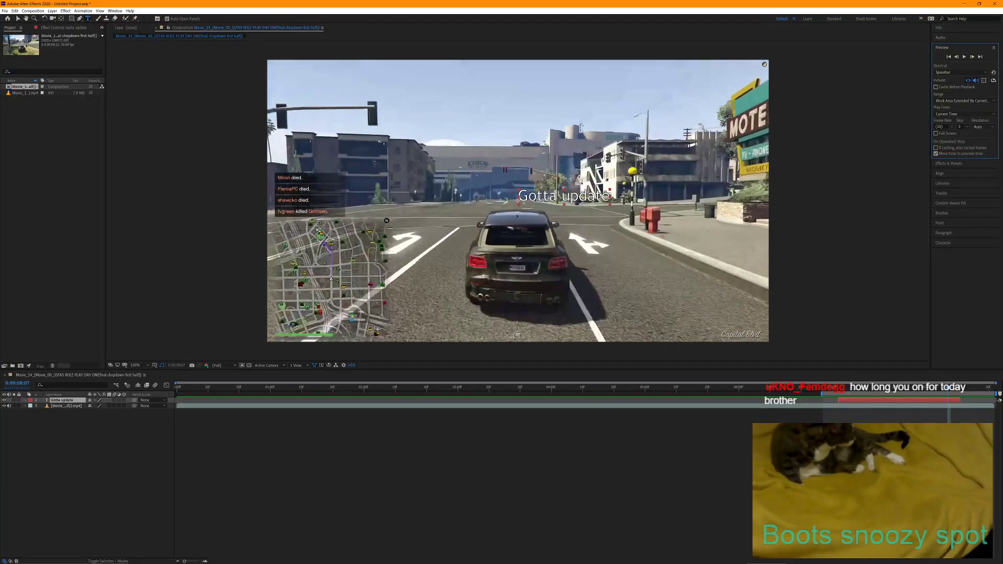
Move the "Gotta update" layer's in point to about 7.5 seconds, extend its end slightly, and play back the result
drag(837, 400, 876, 400)
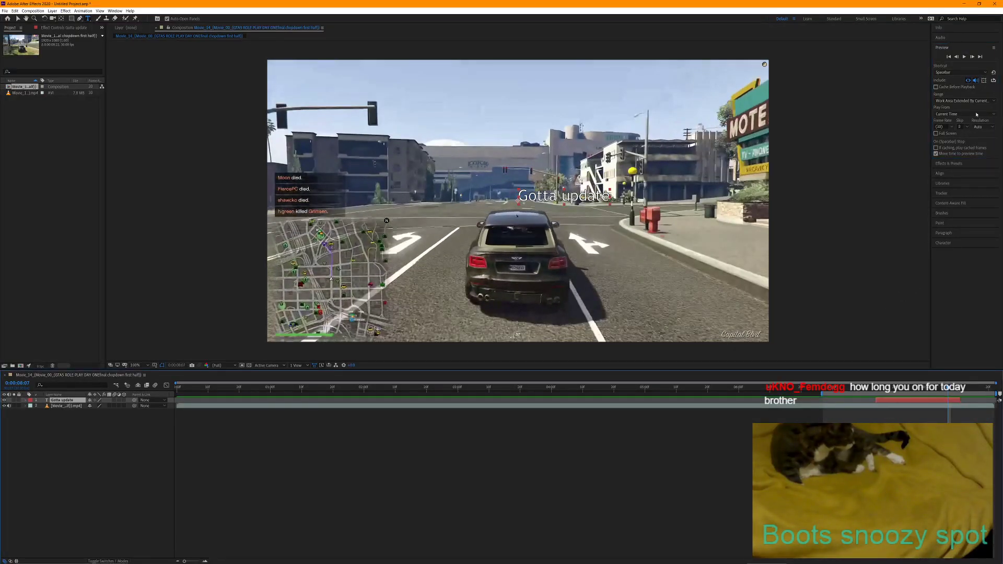
click(965, 57)
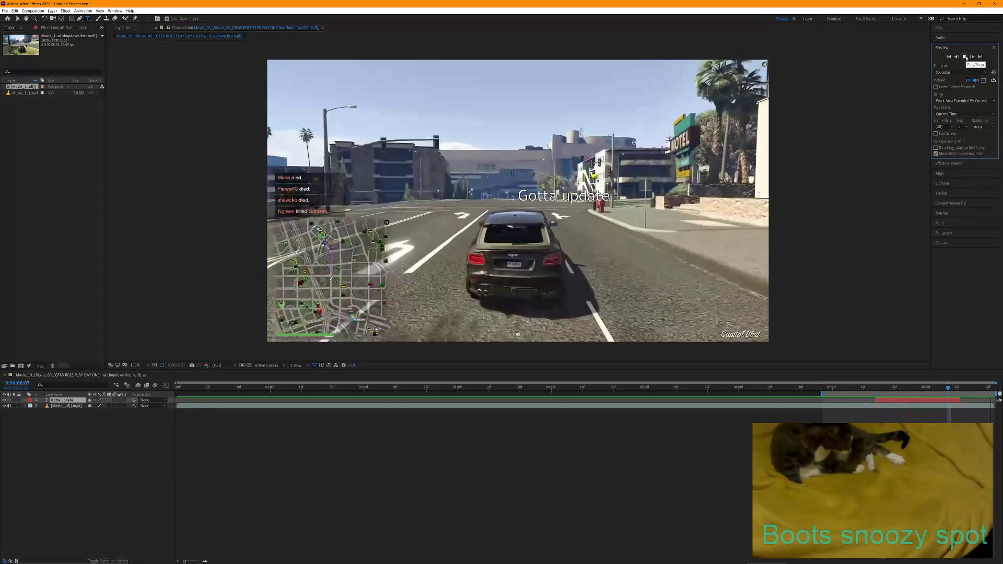
click(965, 57)
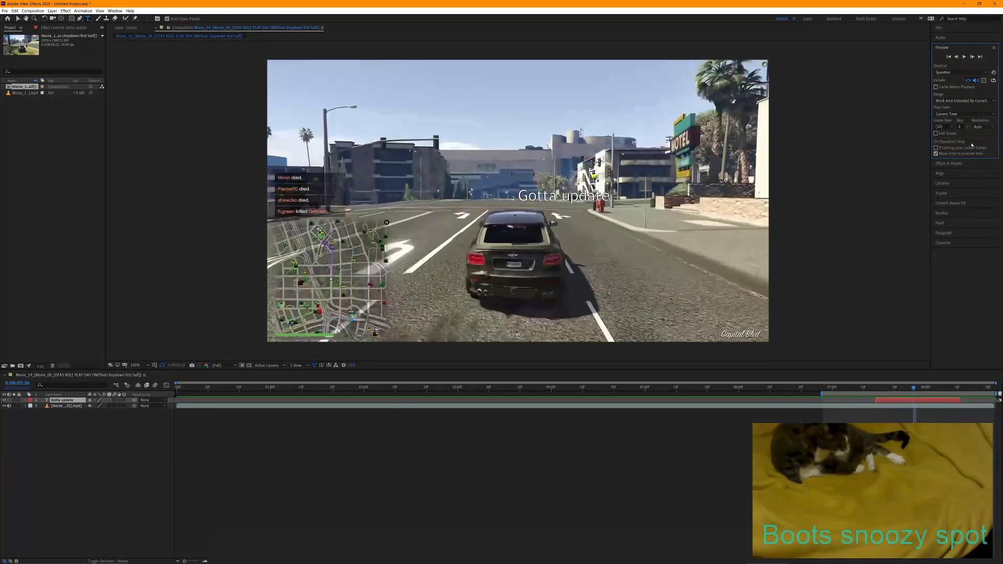
drag(960, 398, 965, 399)
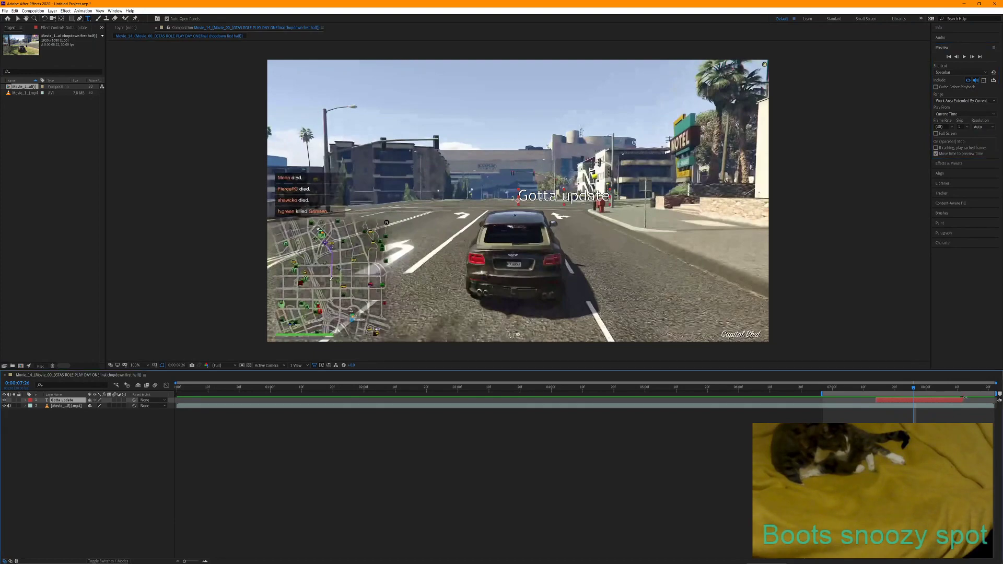
key(space)
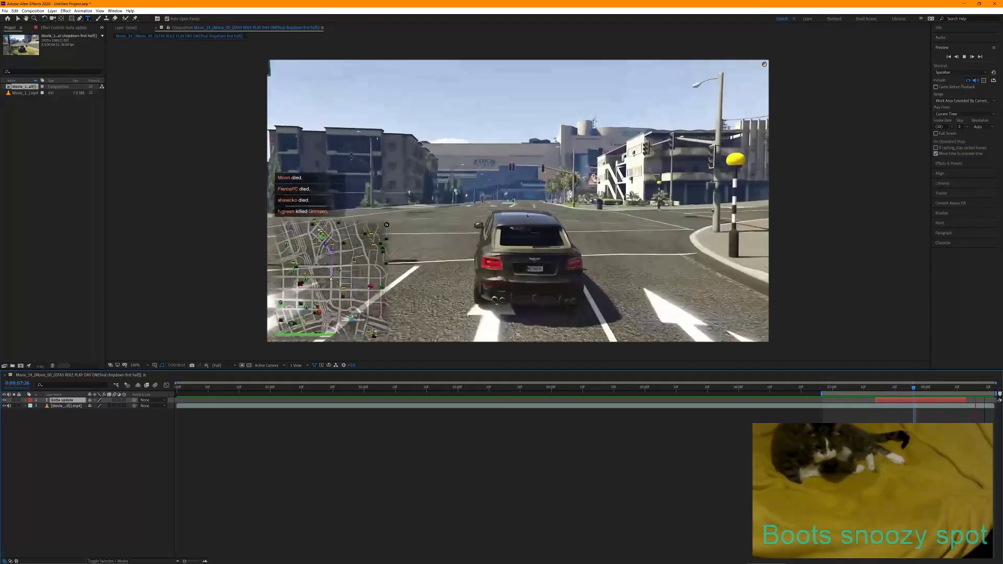
key(space)
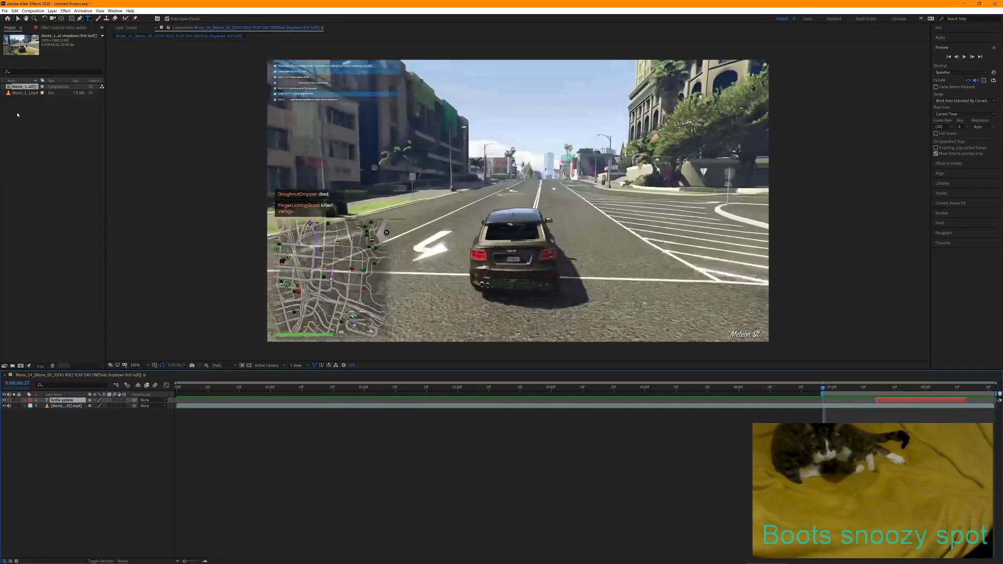
Import the recently used face PNG and place it above the car, near the upper middle of the frame
right_click(17, 114)
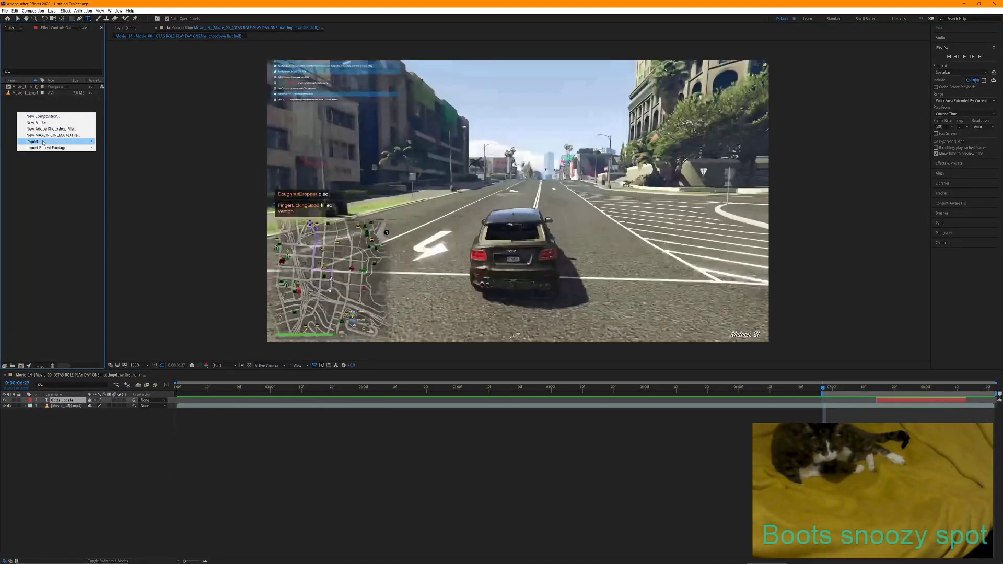
mouse_move(84, 150)
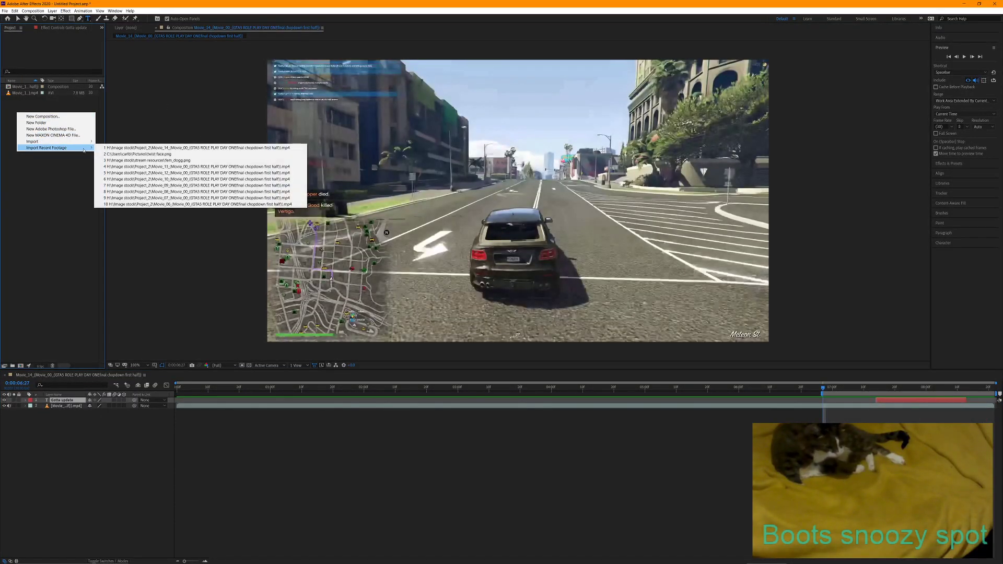
click(138, 154)
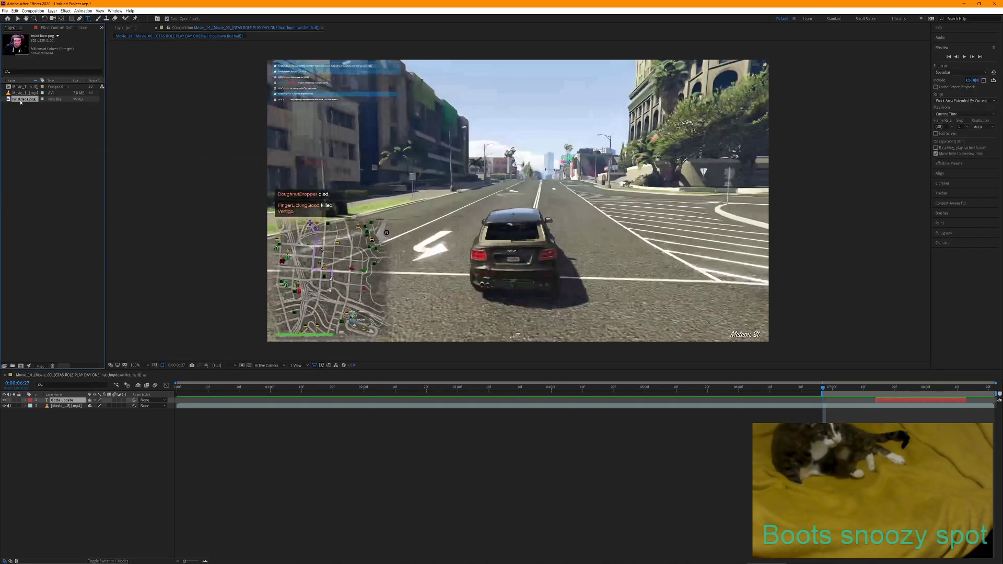
mouse_move(23, 99)
mouse_down()
mouse_move(271, 182)
mouse_move(549, 167)
mouse_move(442, 127)
mouse_move(458, 141)
mouse_up()
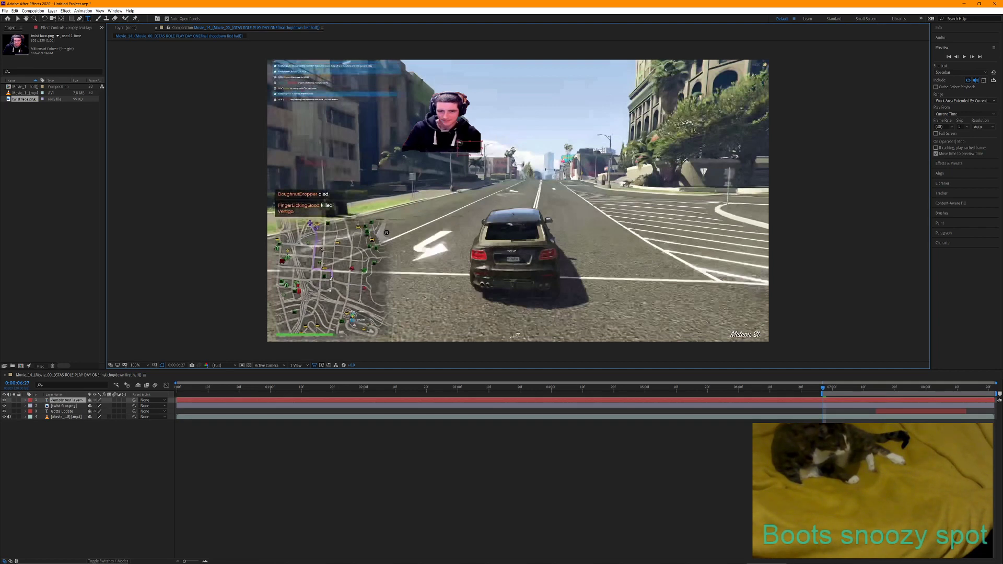
Play back the composition with the face picture over the clip
right_click(470, 160)
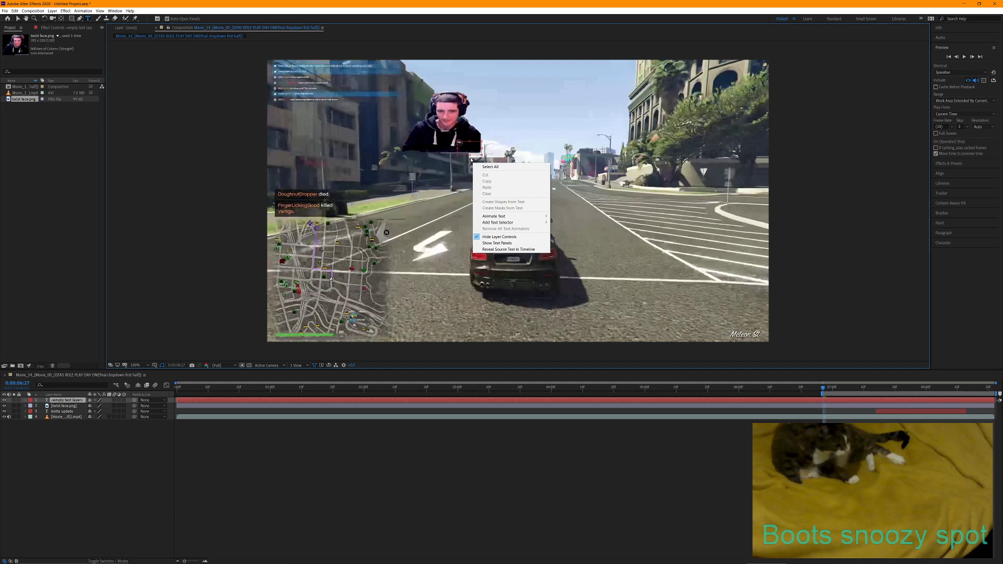
click(444, 180)
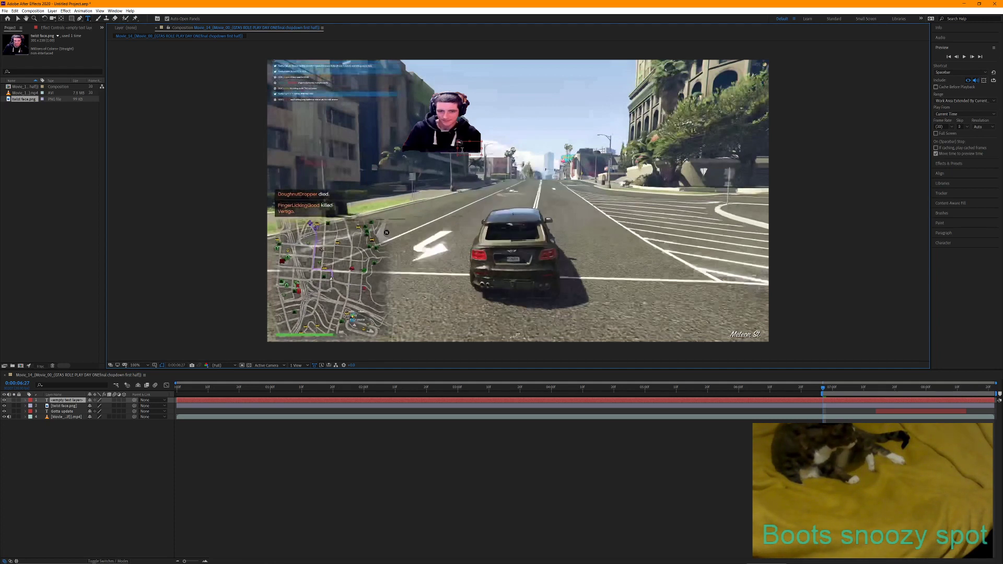
click(48, 154)
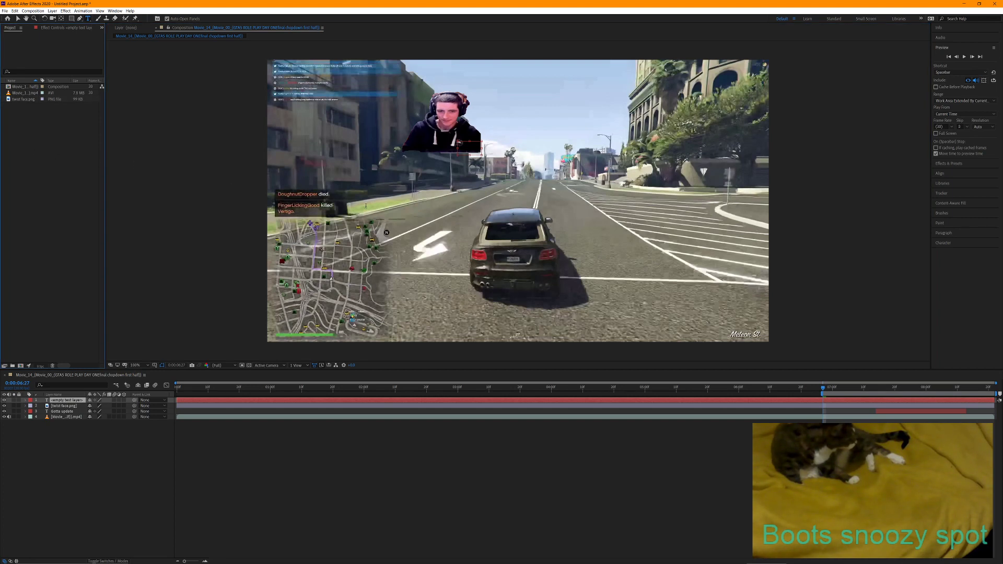
click(964, 57)
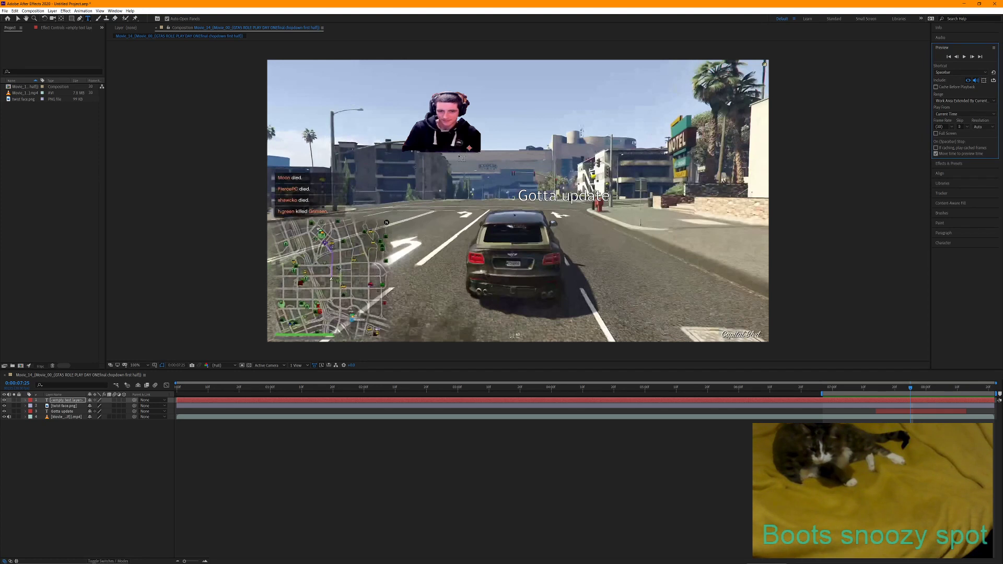
Remove the face PNG from the project along with its layer in the composition
click(18, 99)
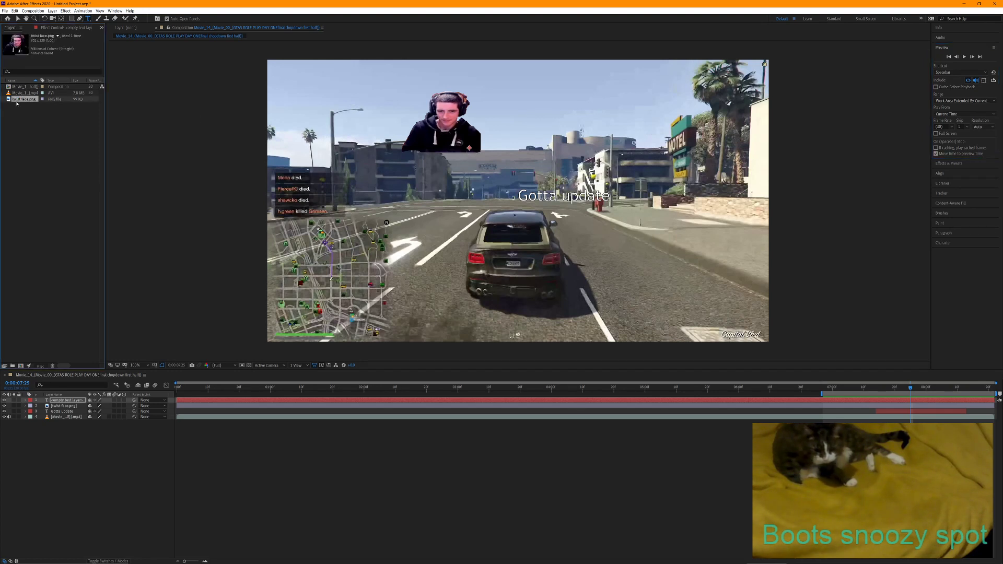
key(Delete)
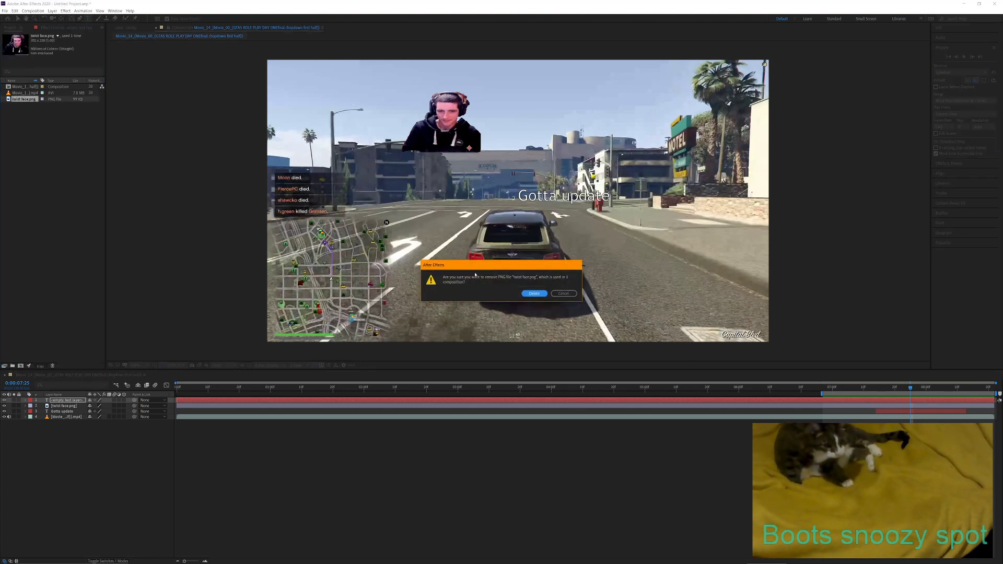
click(532, 293)
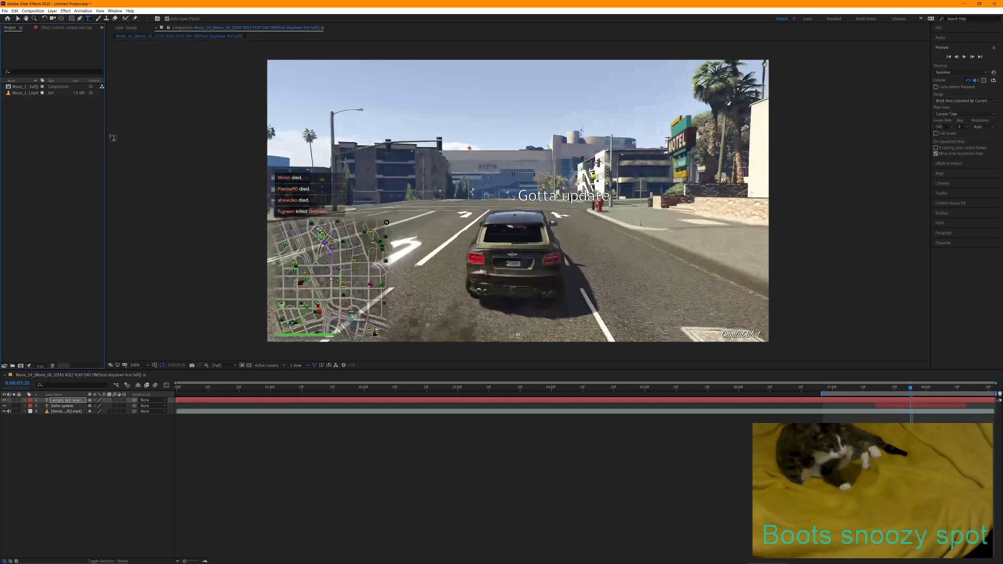
Import the recently used face PNG again and place it in the upper part of the frame, above the minimap and death messages
right_click(38, 134)
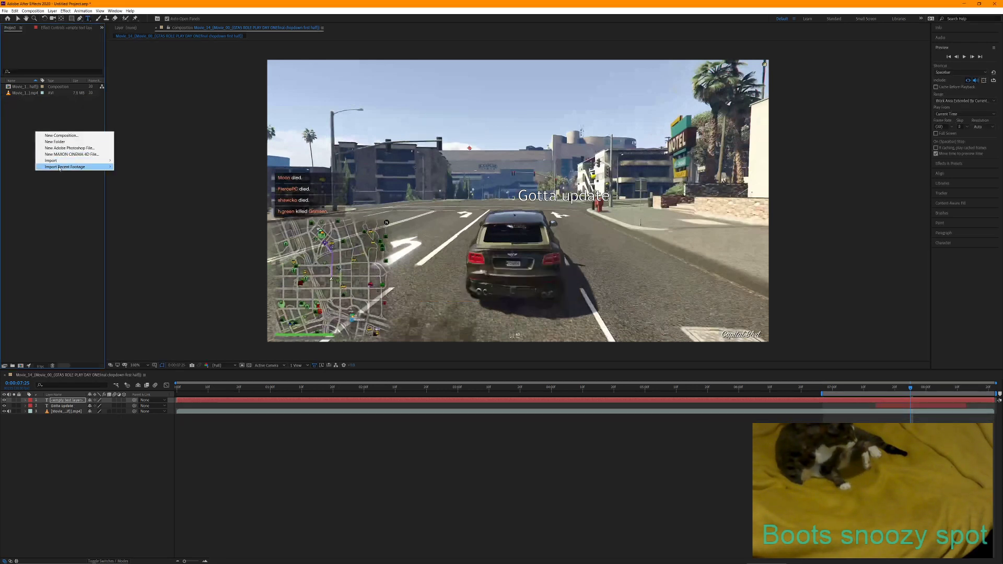
mouse_move(81, 168)
click(141, 167)
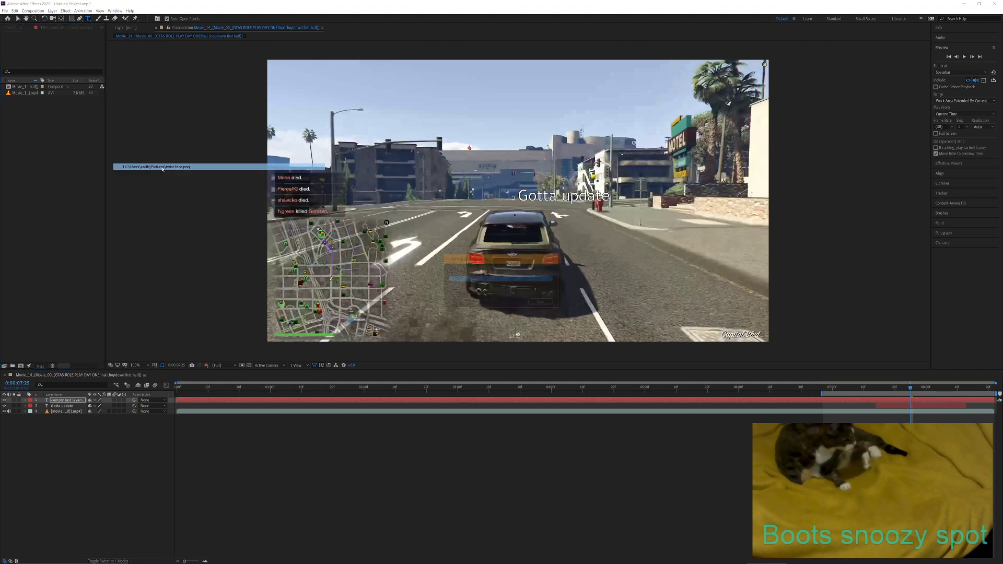
click(39, 125)
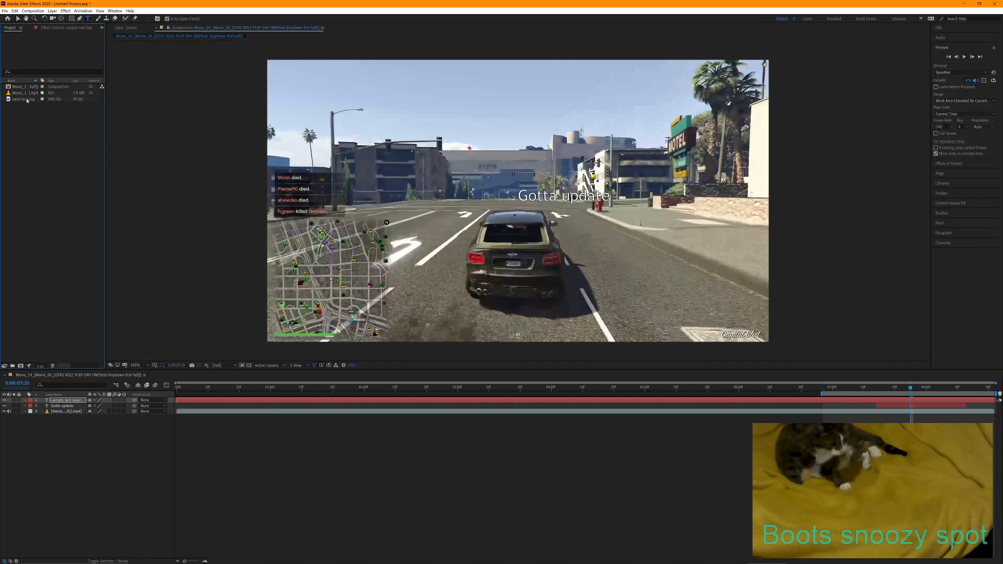
drag(27, 100, 425, 130)
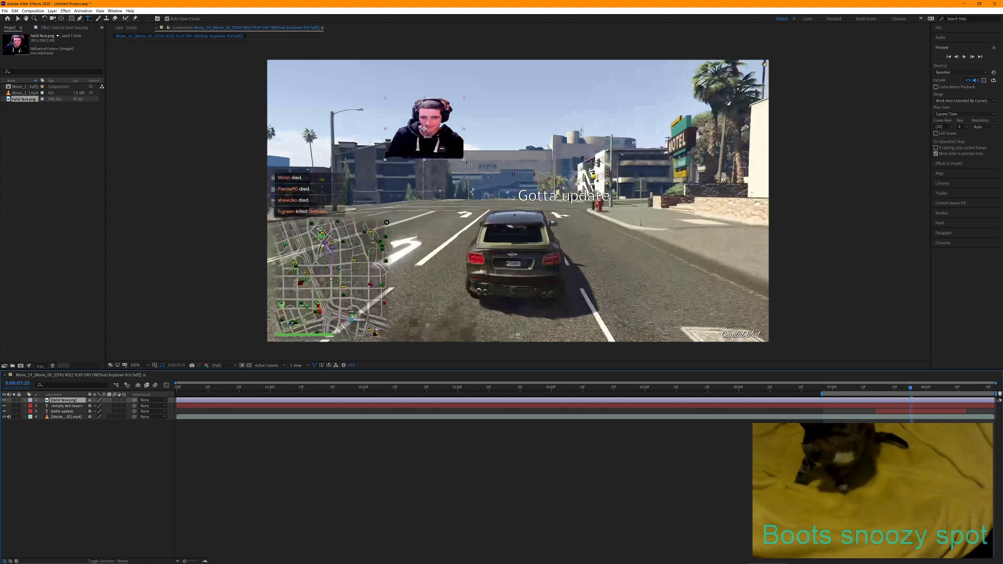
Scale the face picture down to about half size, move it up slightly, and place the "Gotta update" caption directly beside it
click(18, 18)
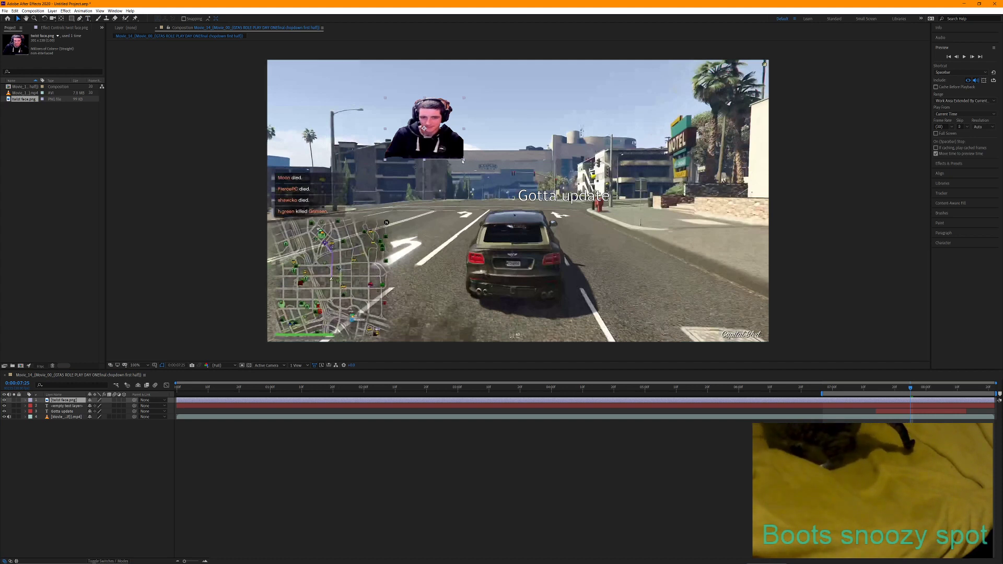
drag(461, 159, 443, 148)
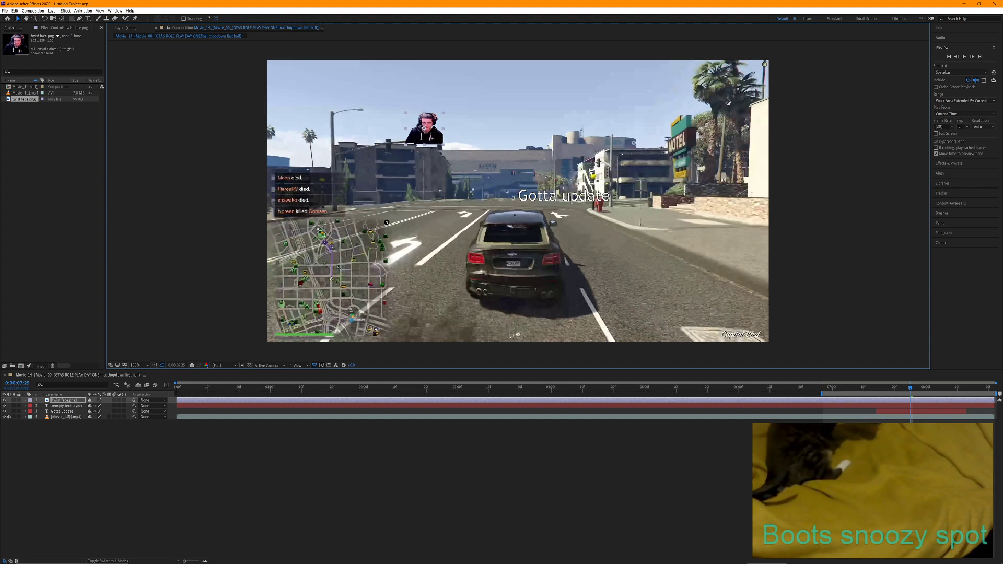
drag(434, 131, 412, 112)
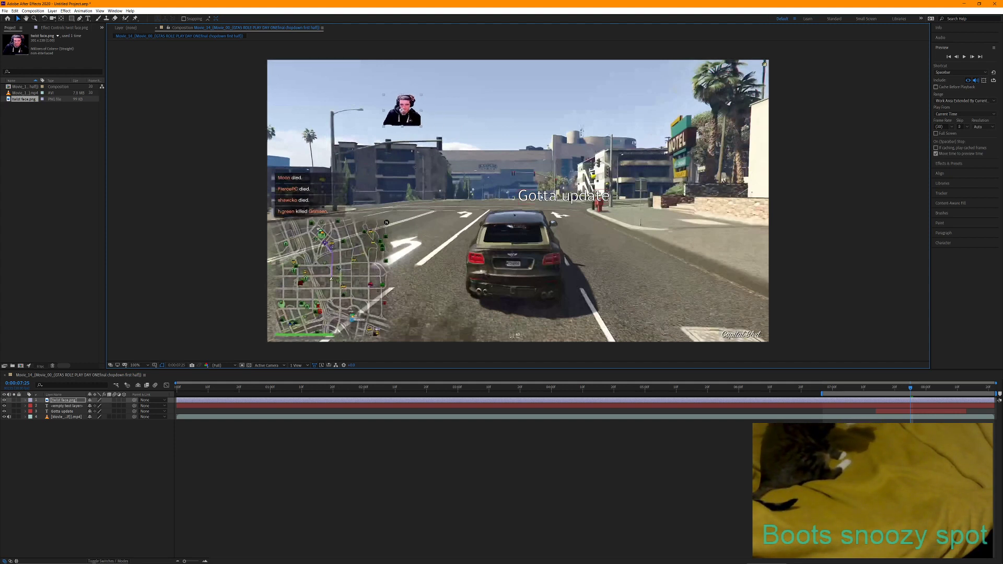
drag(541, 197, 449, 112)
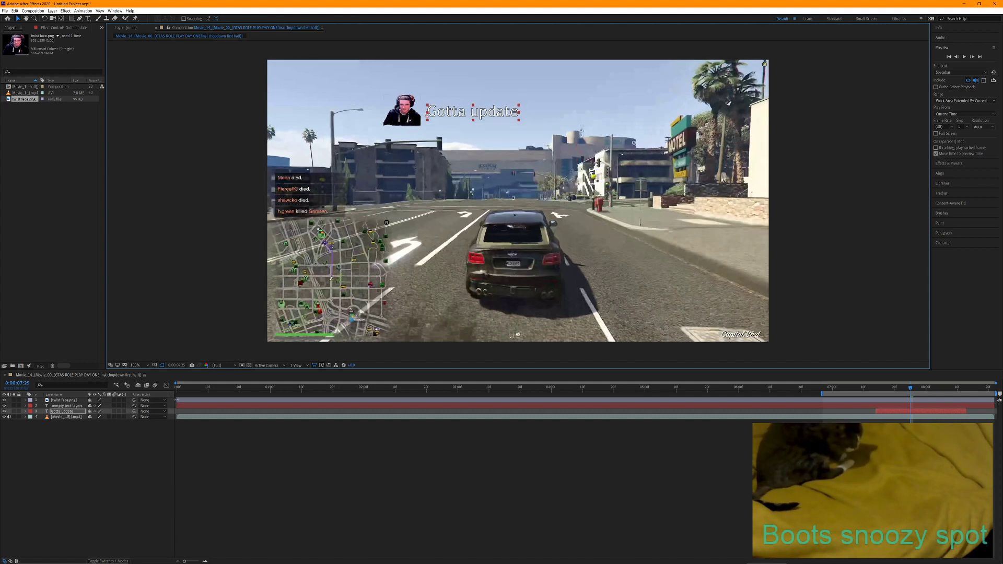
Trim the face layer to start at about 7.3 seconds and end with the "Gotta update" layer, and preview the timing
drag(177, 400, 932, 402)
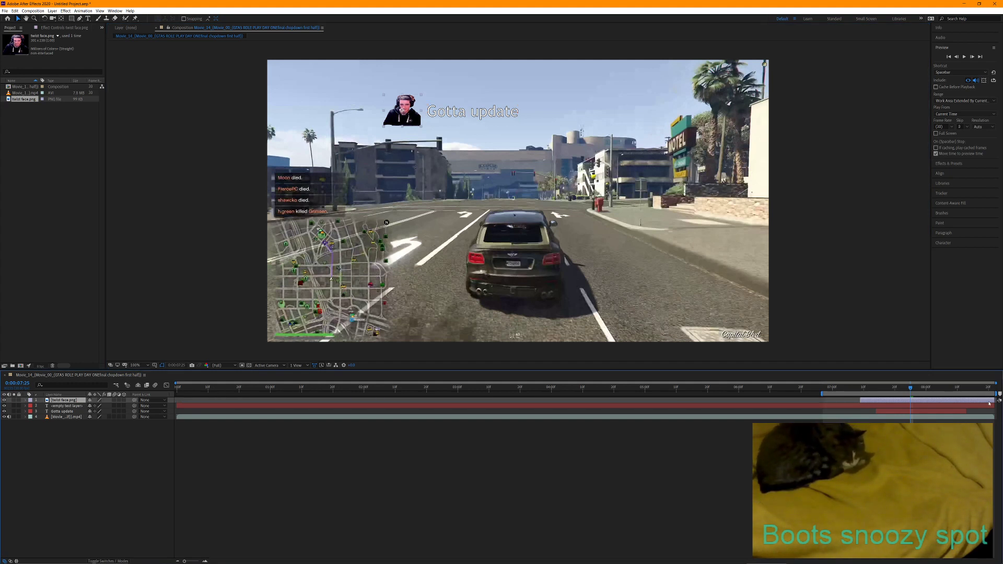
drag(995, 400, 966, 404)
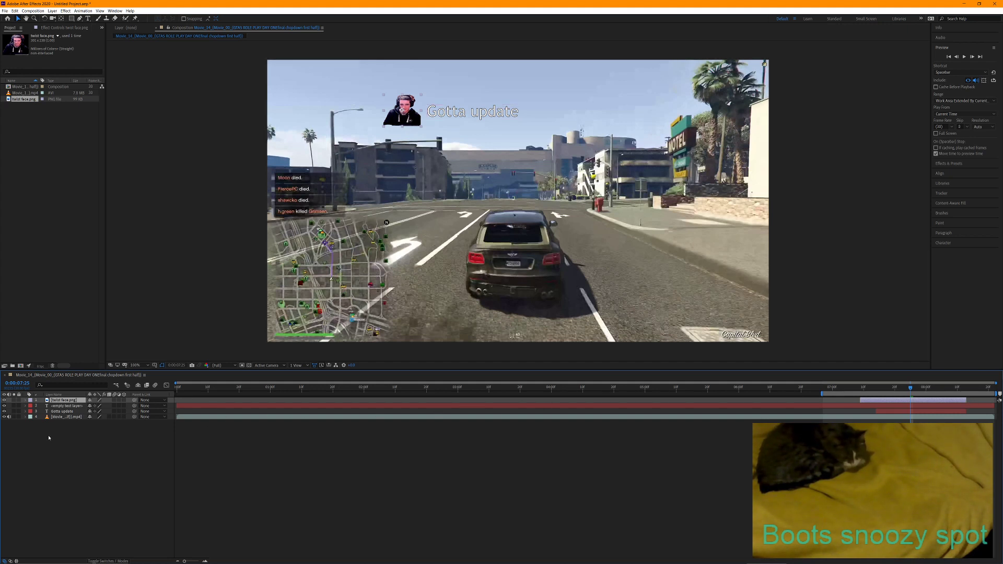
key(space)
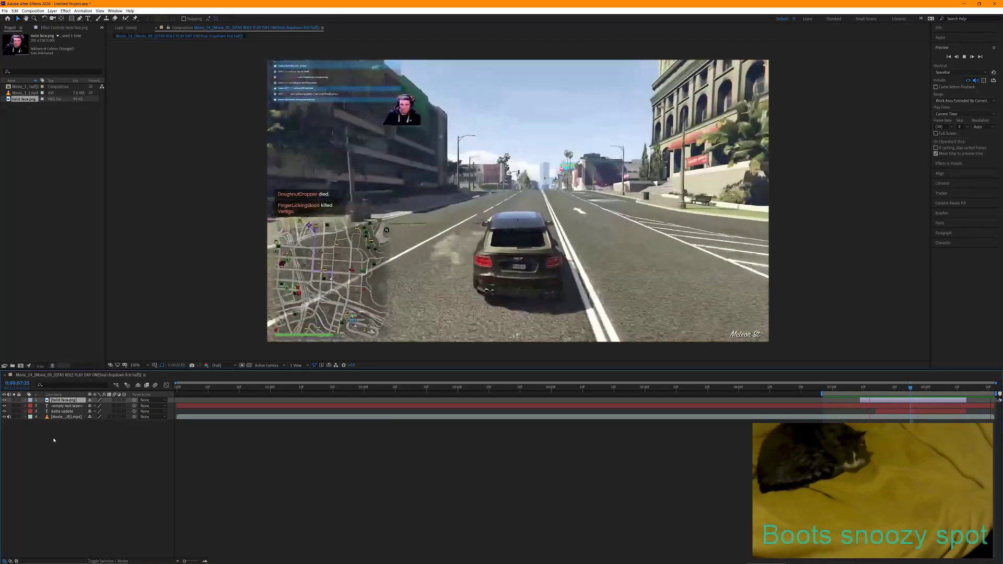
key(space)
Save the project as 14done.aep in the Project_2 folder
click(6, 11)
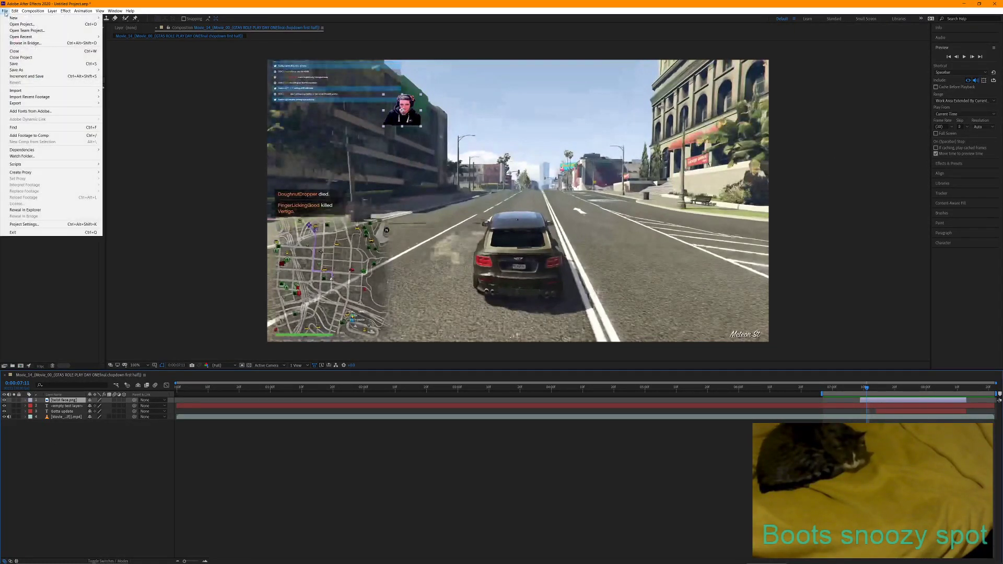
mouse_move(25, 72)
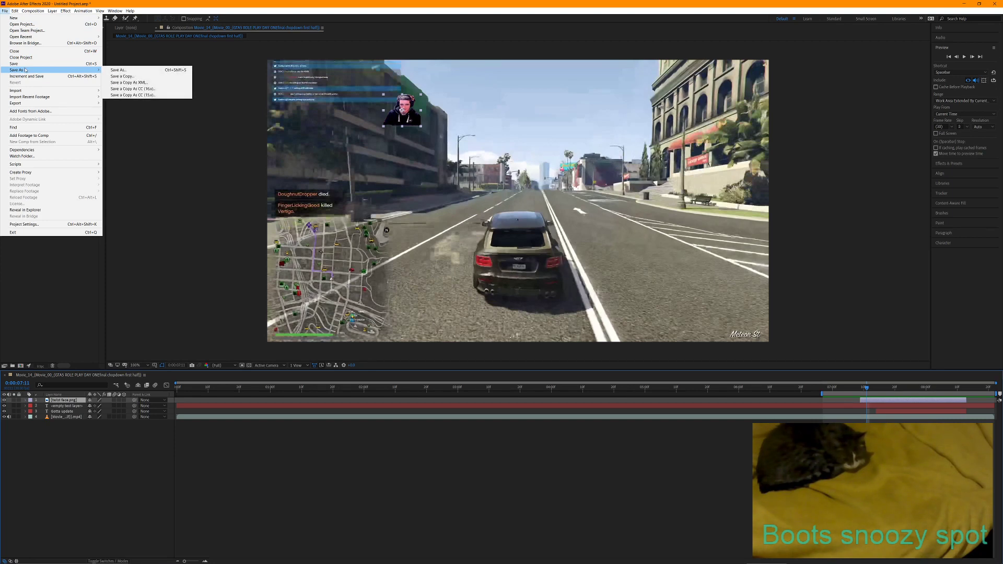
click(120, 70)
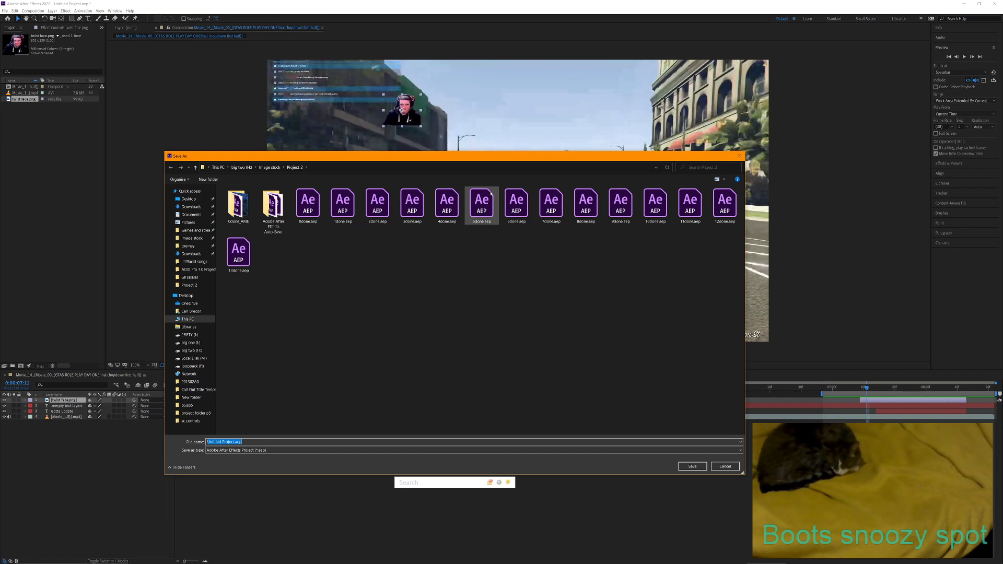
click(238, 253)
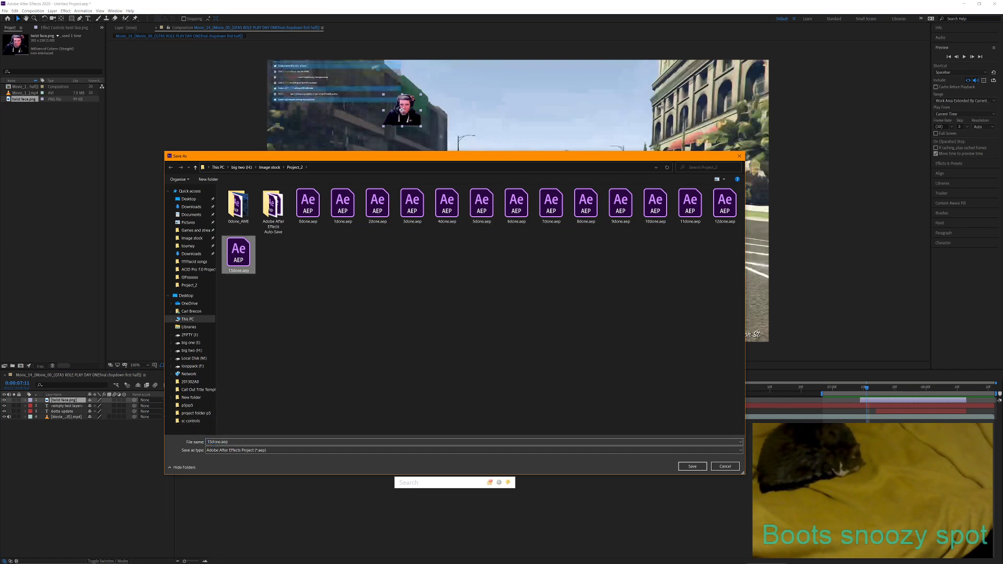
click(211, 442)
click(211, 442)
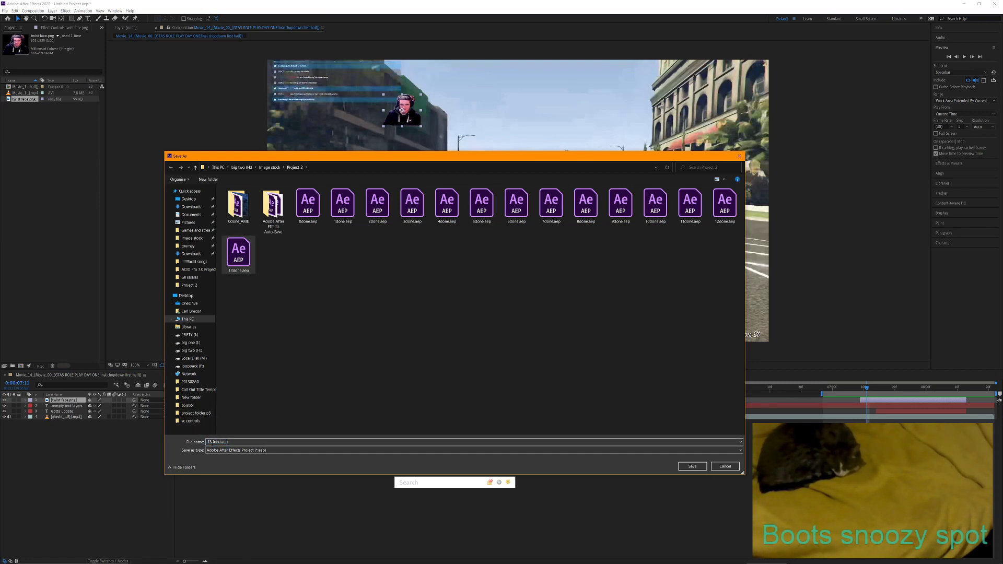
key(BackSpace)
text(43)
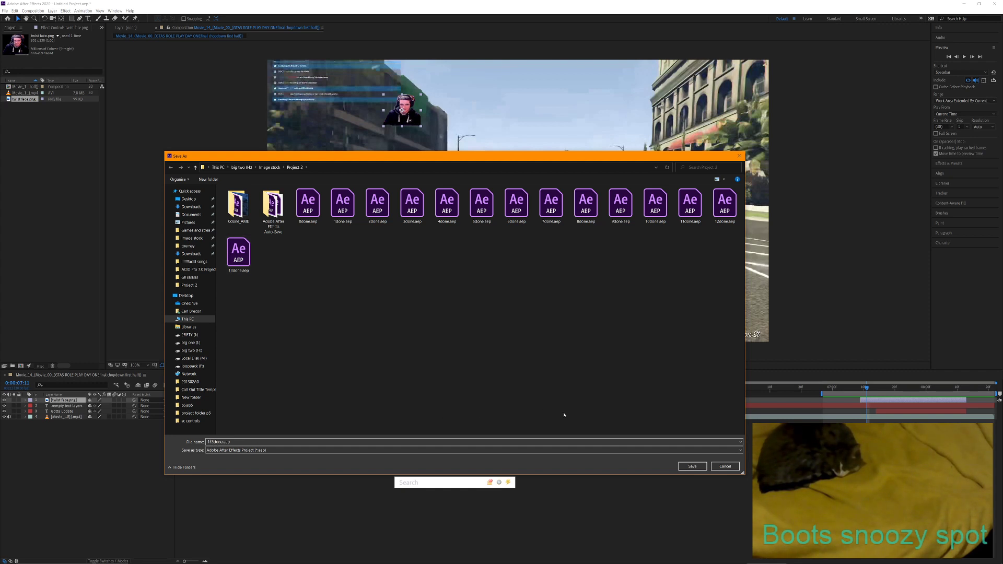
key(BackSpace)
click(692, 468)
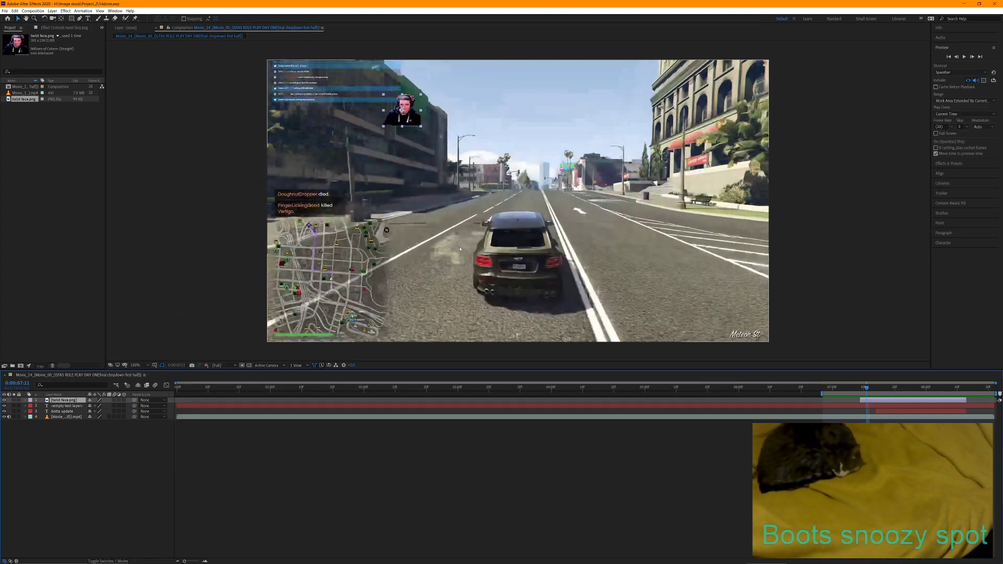
Start a new project with a composition made from the Movie_15 footage and play the clip back
click(6, 11)
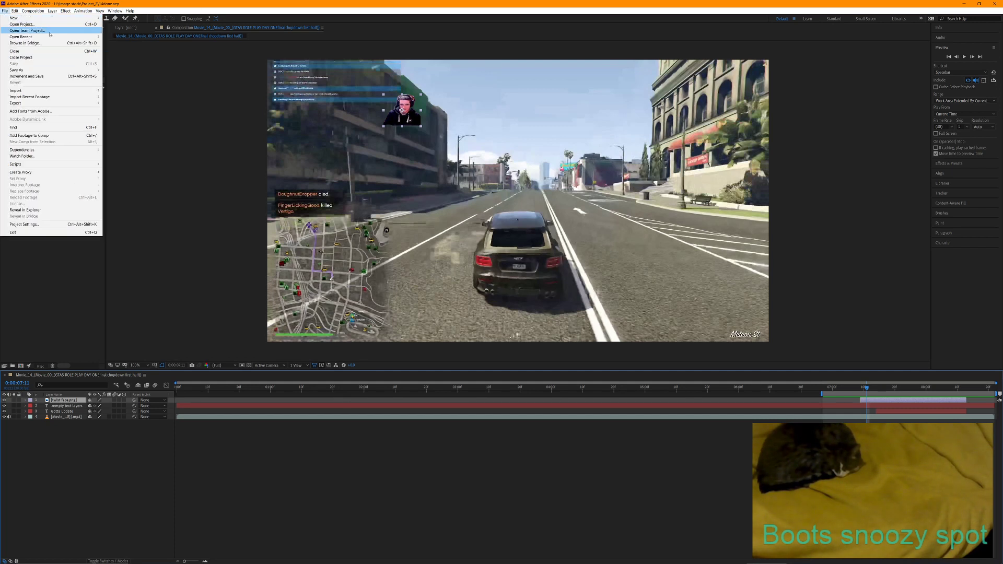
mouse_move(57, 38)
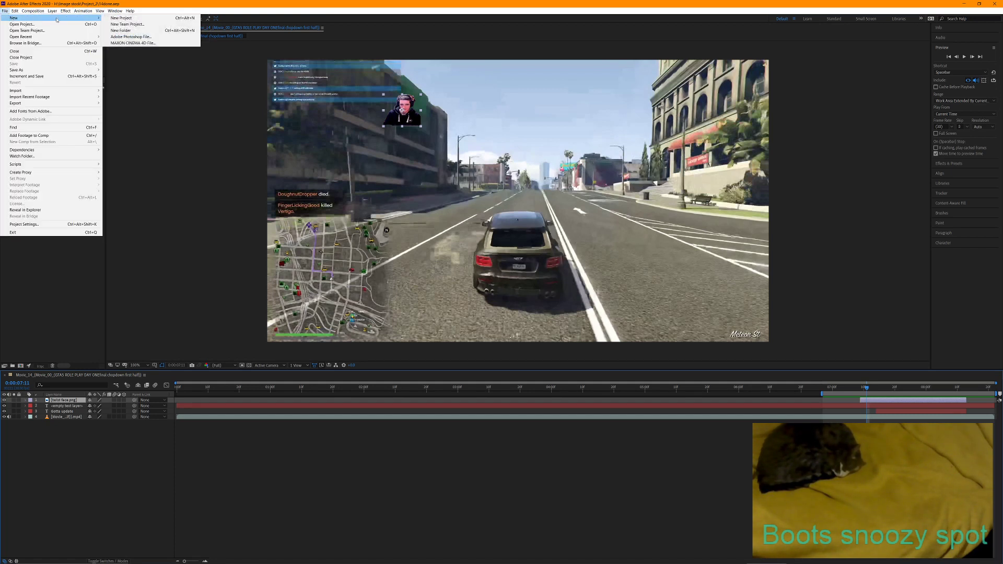
click(125, 17)
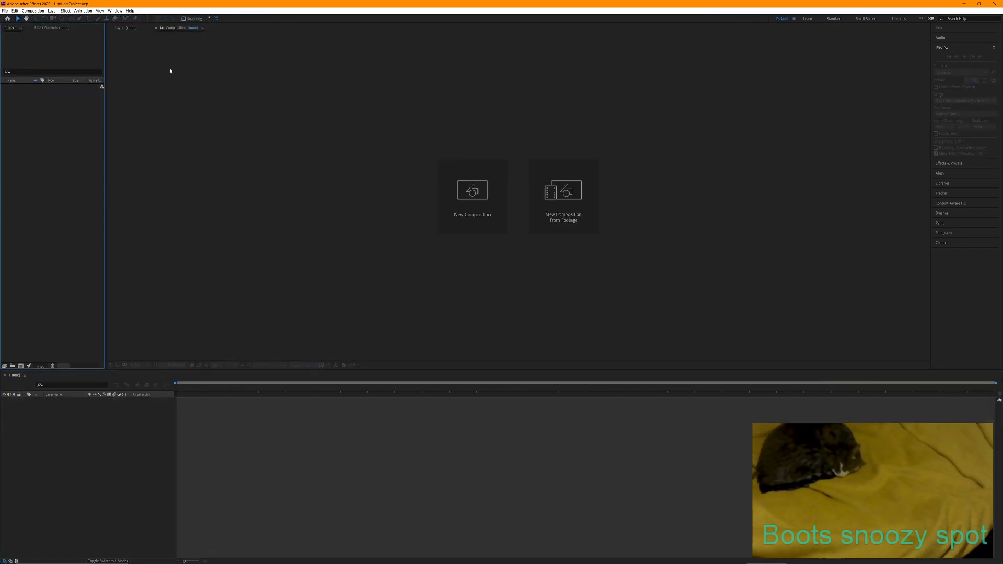
click(556, 204)
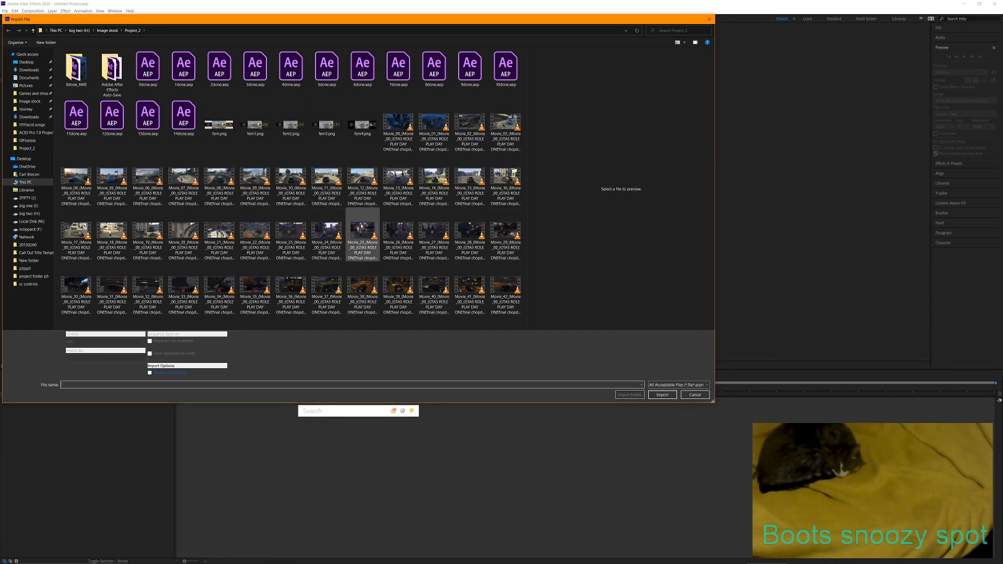
click(470, 180)
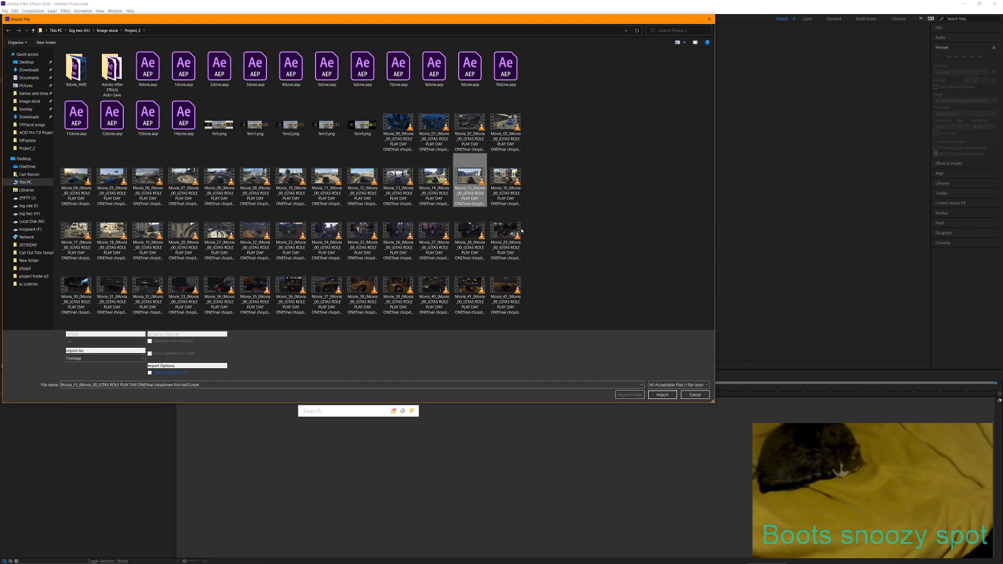
click(659, 395)
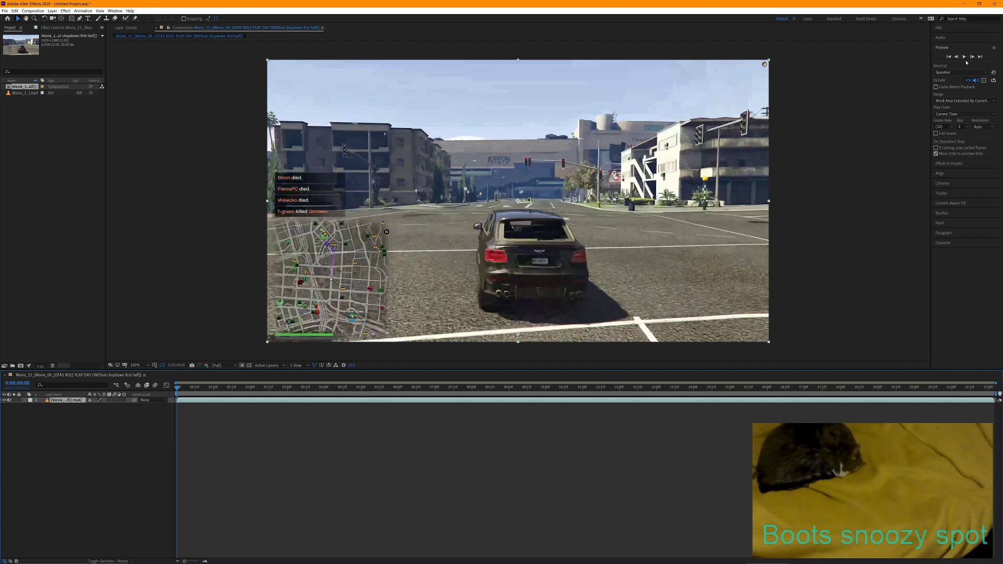
click(964, 56)
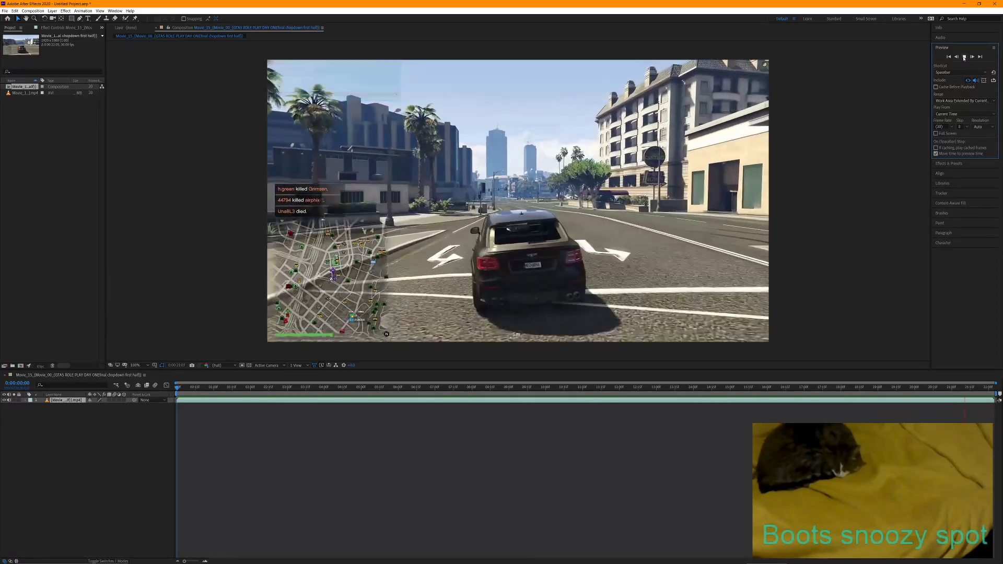
click(964, 58)
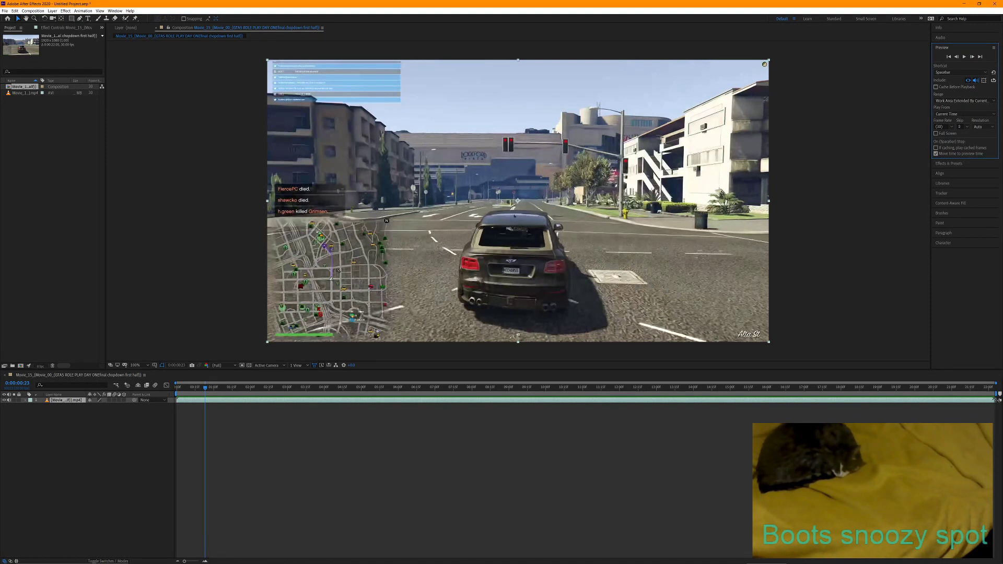
Try ending the Movie_15 layer at about 1.5 seconds, preview it, and restore the layer's full length
drag(995, 400, 846, 402)
drag(676, 417, 232, 405)
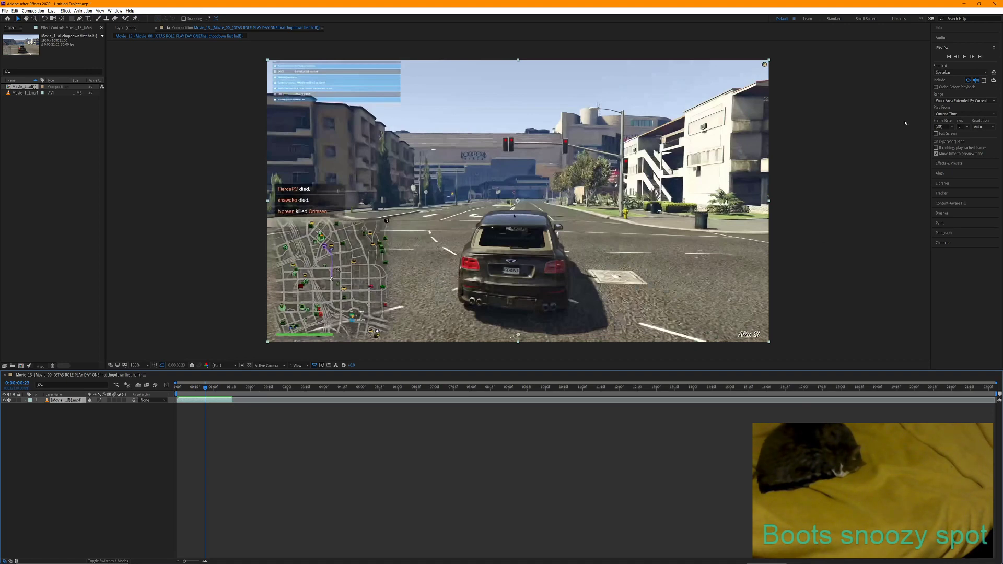
click(964, 56)
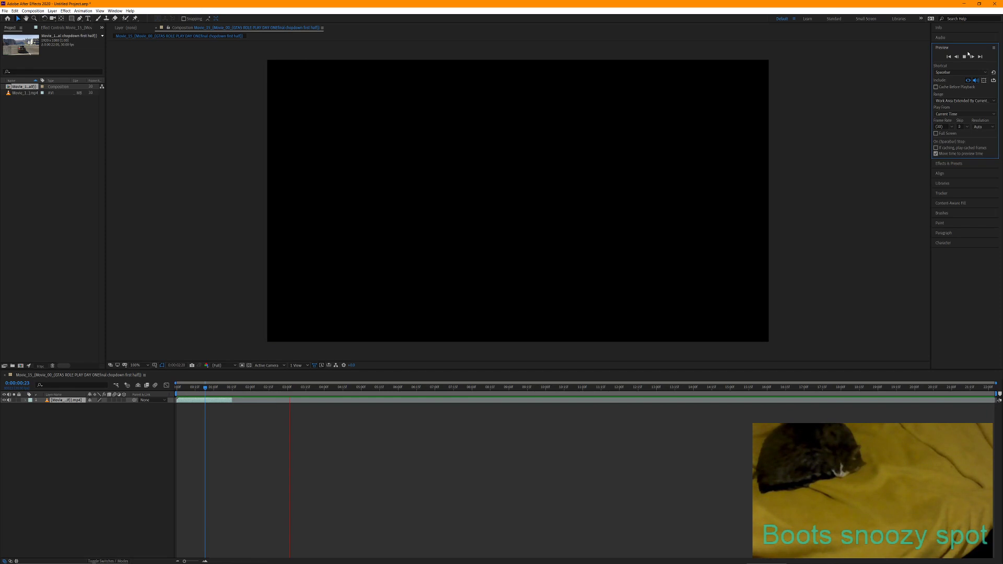
click(964, 56)
click(233, 400)
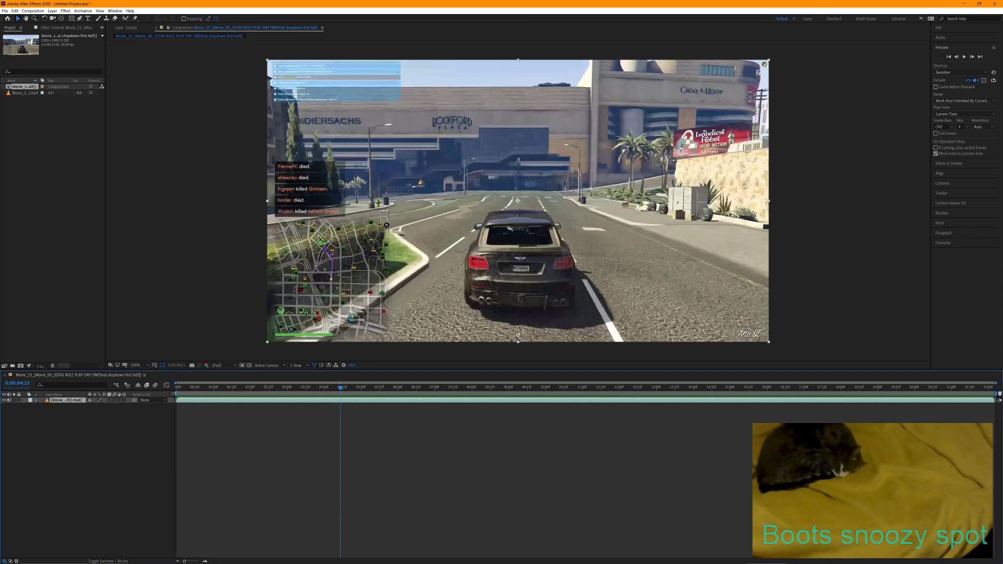
Try starting the work area at about 3.8 seconds, and return it to the full length of the composition
drag(177, 392, 316, 393)
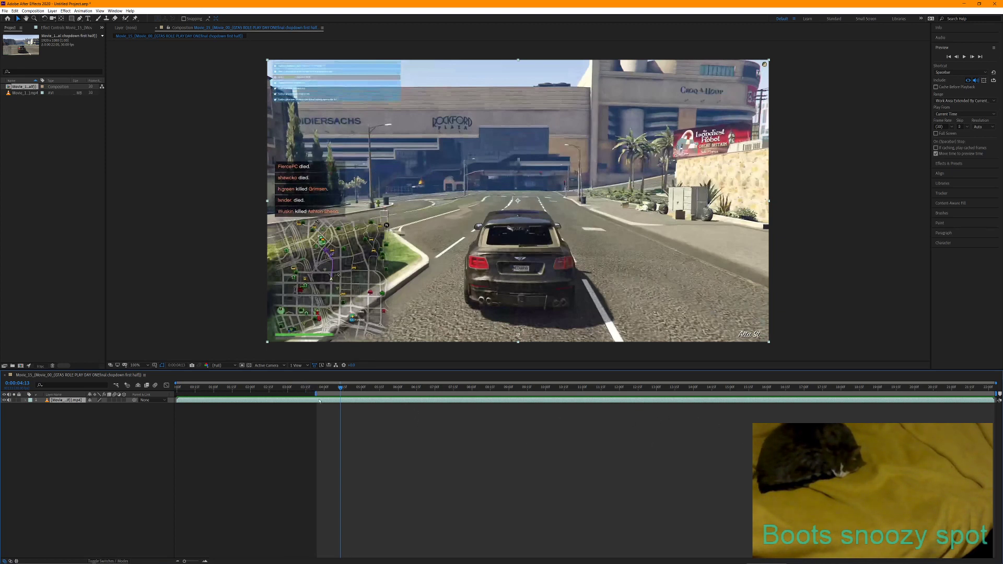
drag(318, 393, 179, 393)
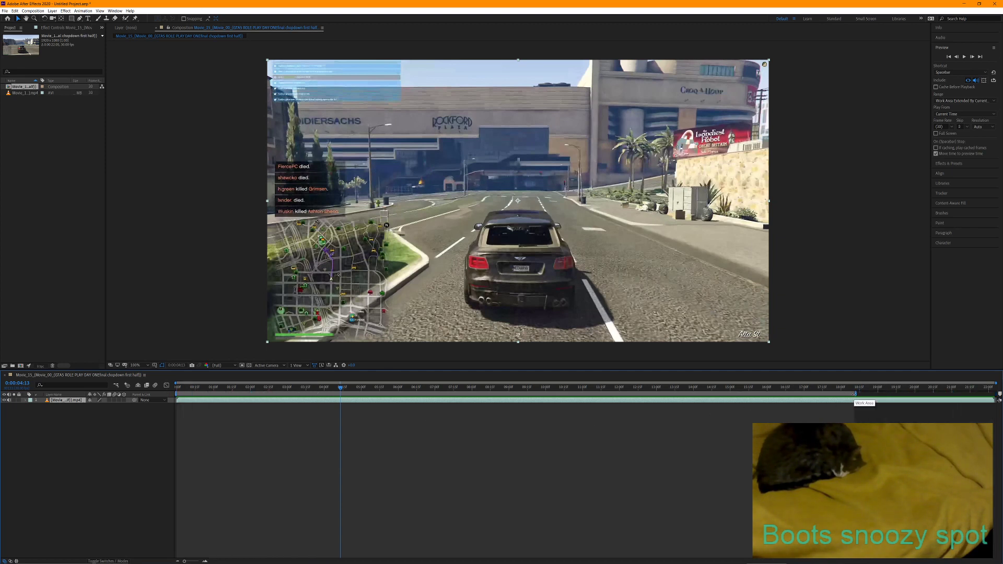
drag(854, 393, 995, 393)
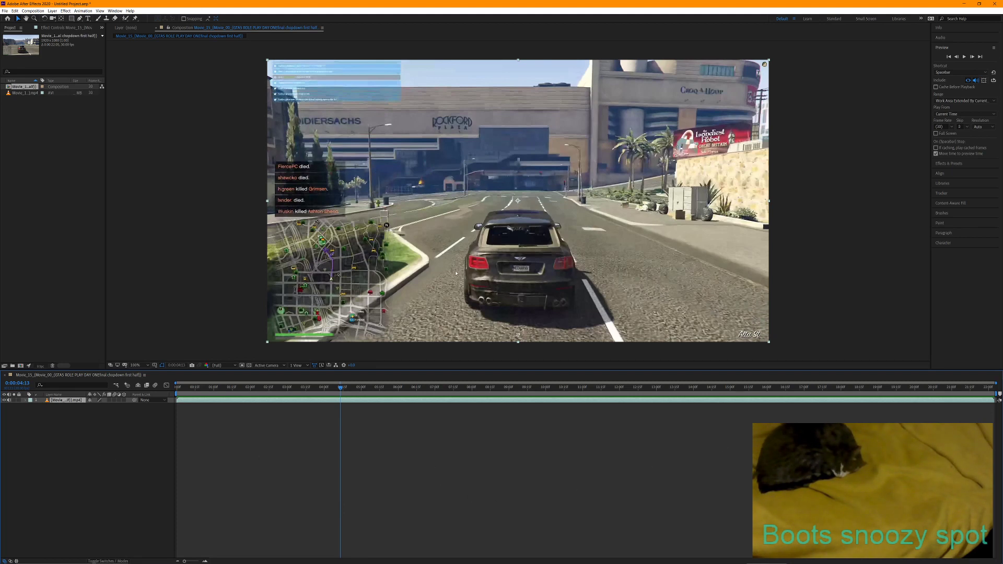
Play the Movie_15 clip on from about 4.4 seconds and again from the start to hear the spoken lines
click(964, 57)
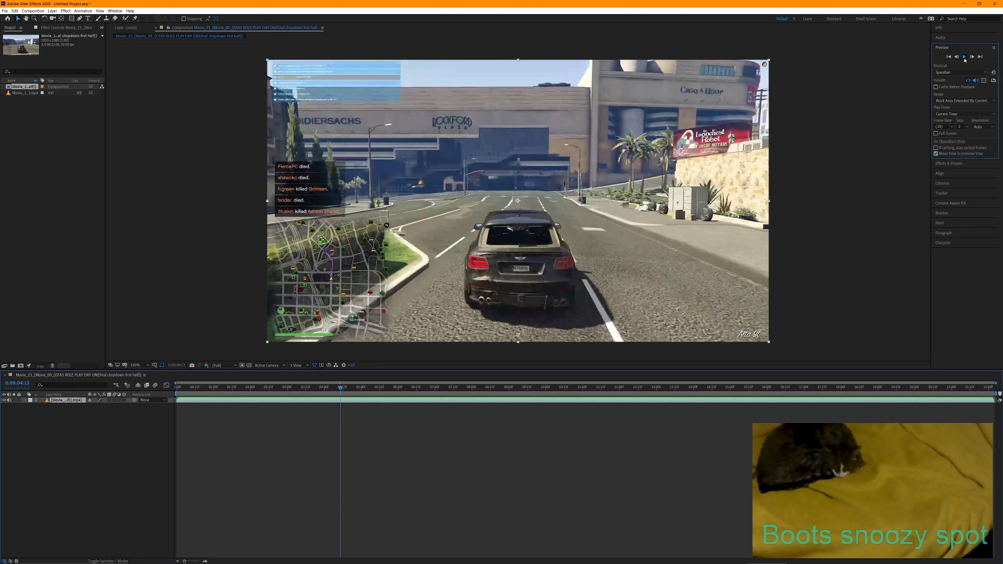
click(964, 57)
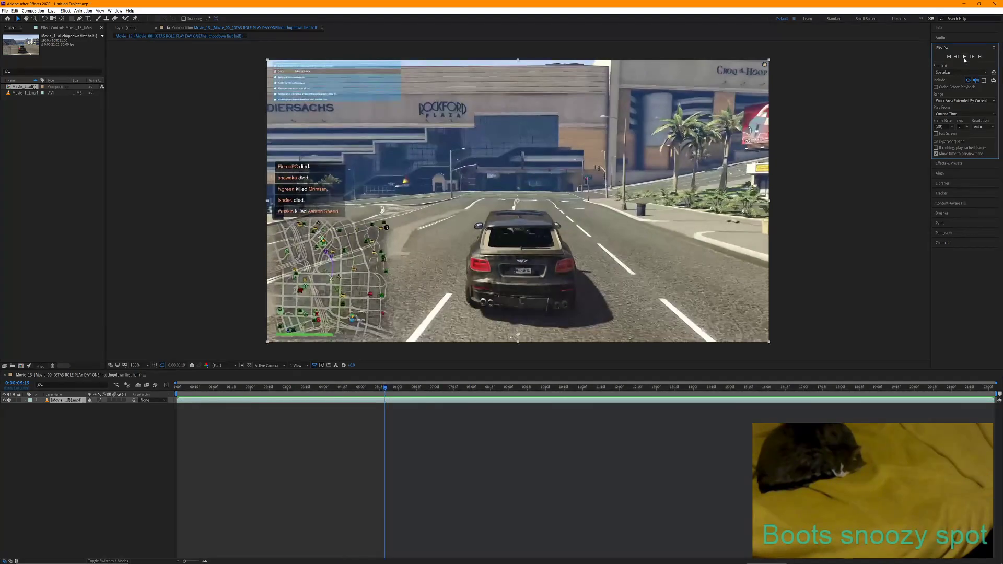
click(964, 57)
click(964, 57)
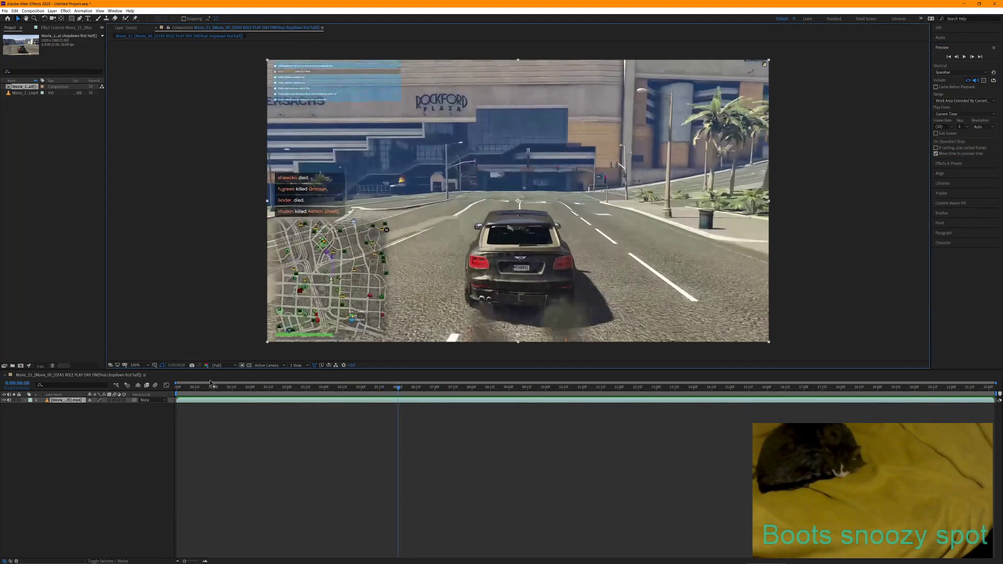
click(176, 389)
key(space)
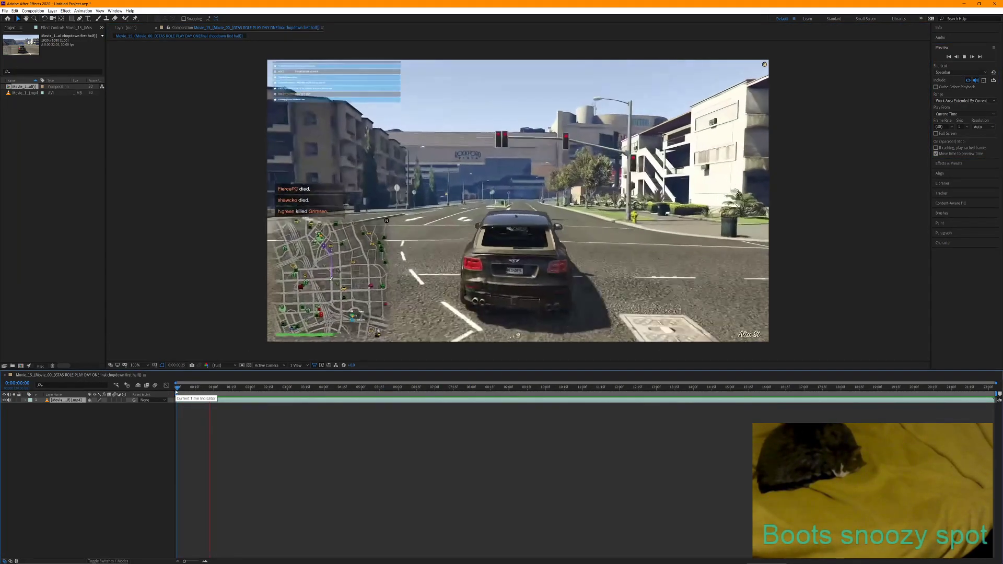
key(space)
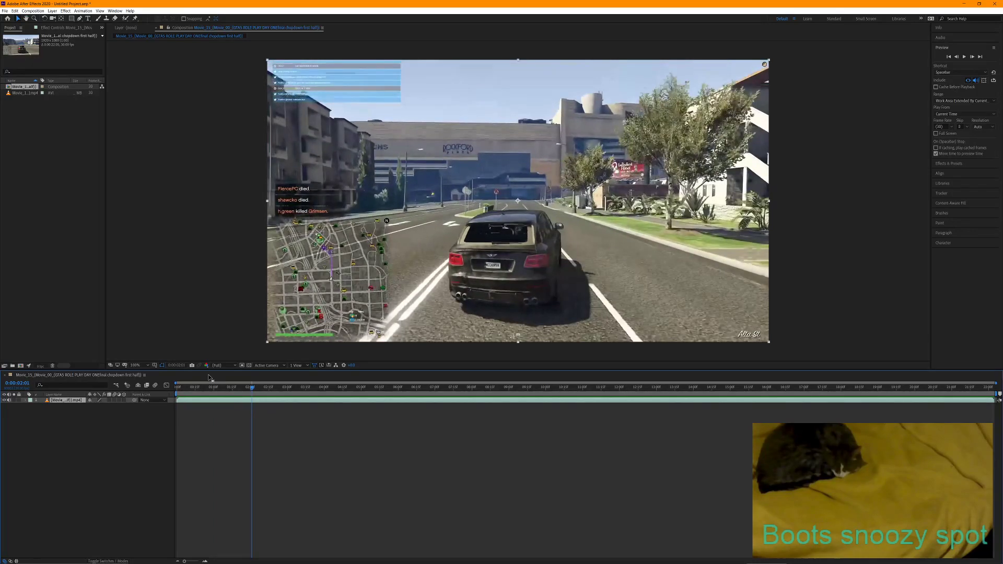
key(space)
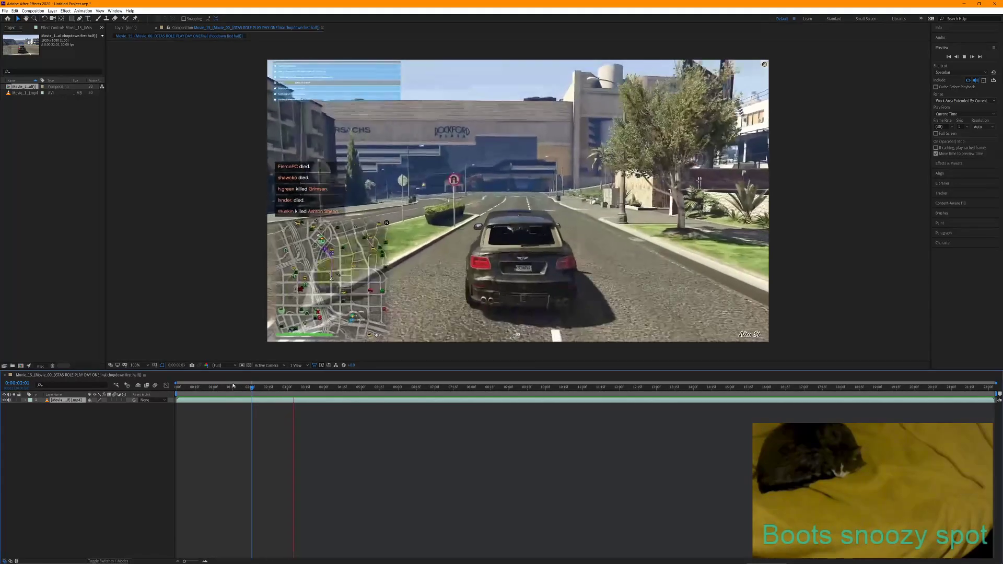
key(space)
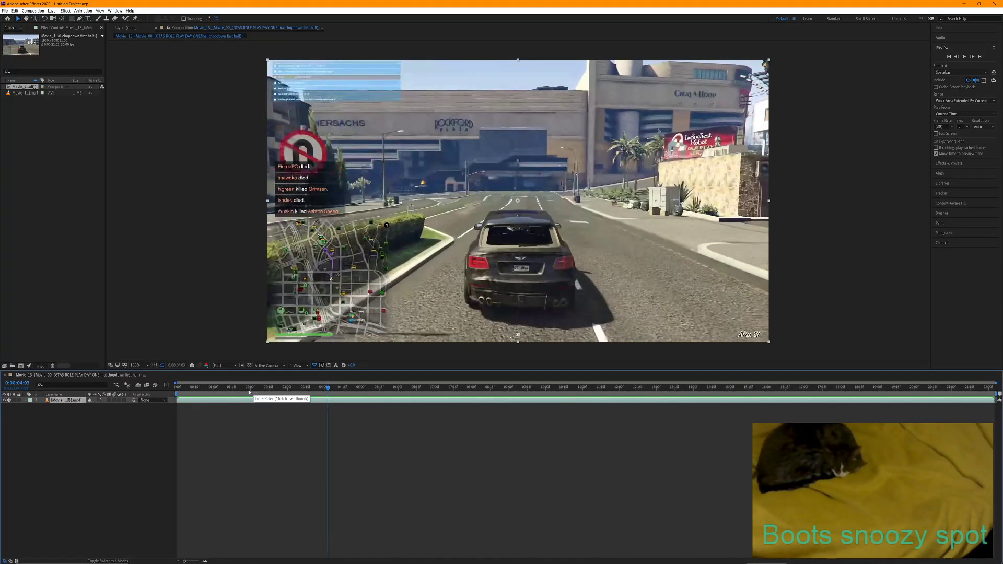
Replay the clip from the beginning, and again from about 2.6 seconds, to catch the wording of the dialogue
click(176, 391)
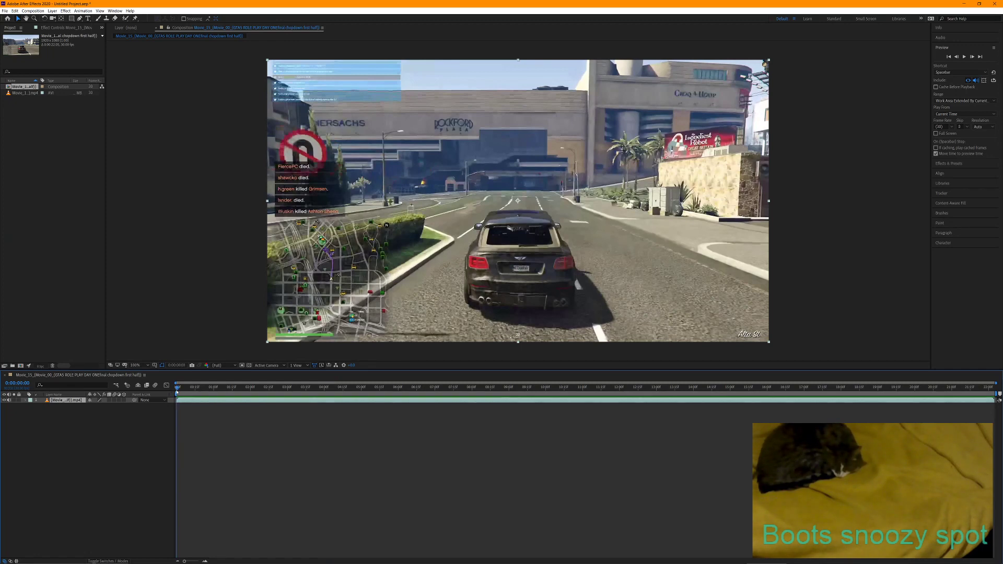
key(space)
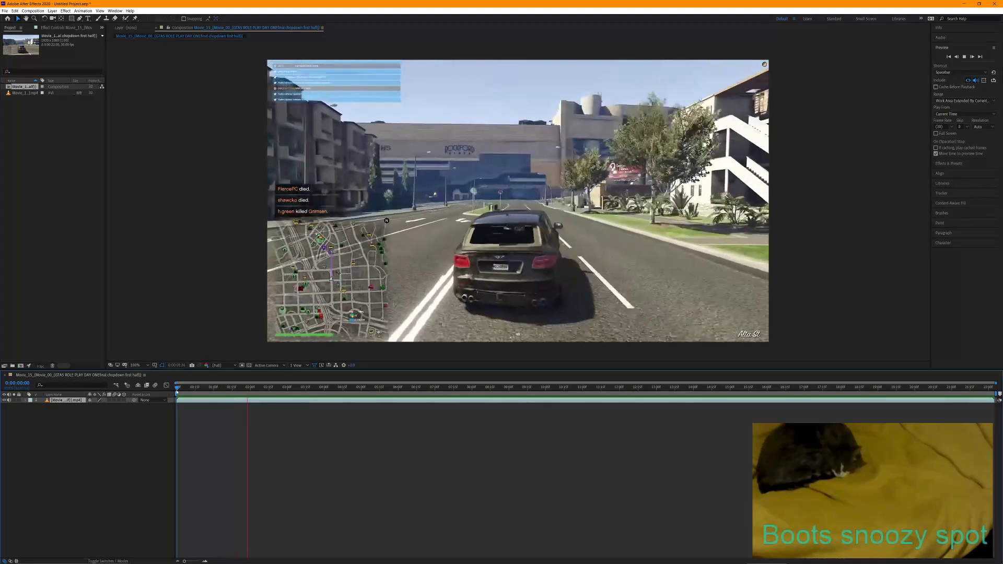
key(space)
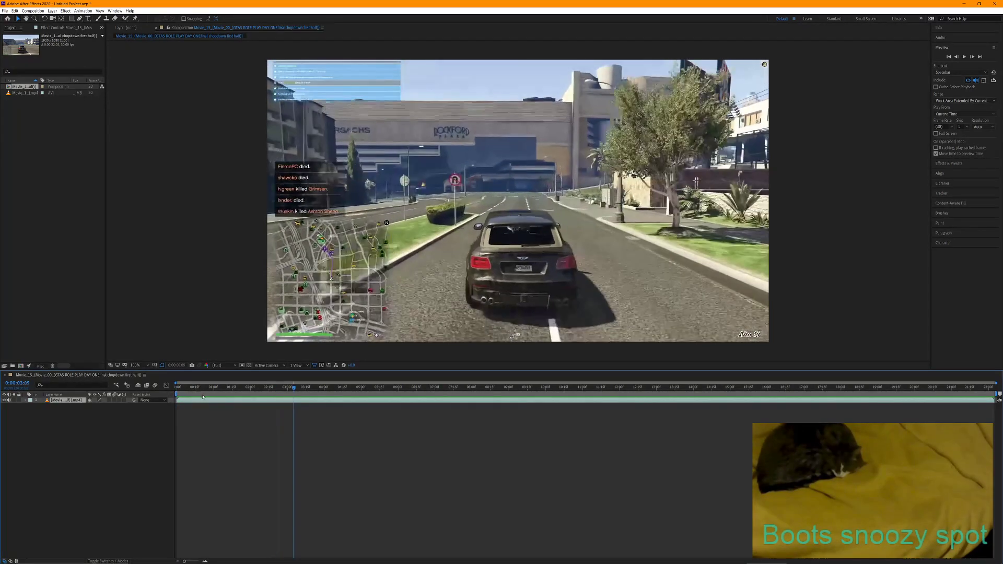
click(274, 391)
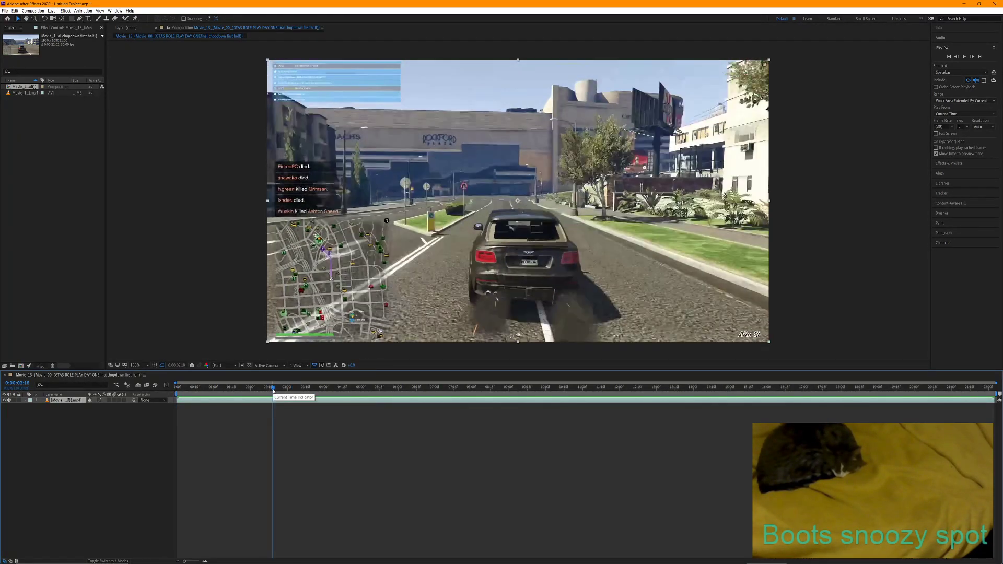
click(66, 428)
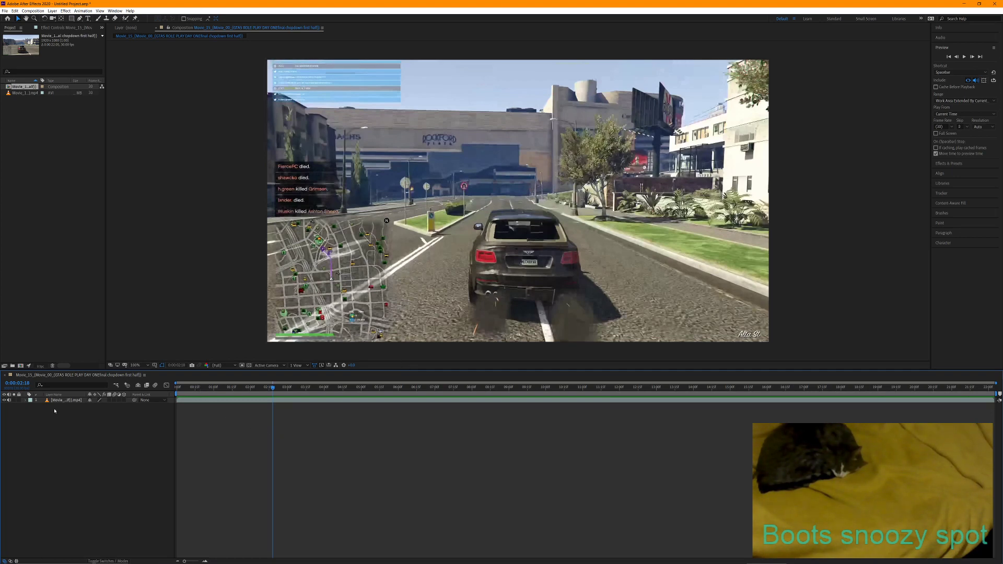
click(964, 57)
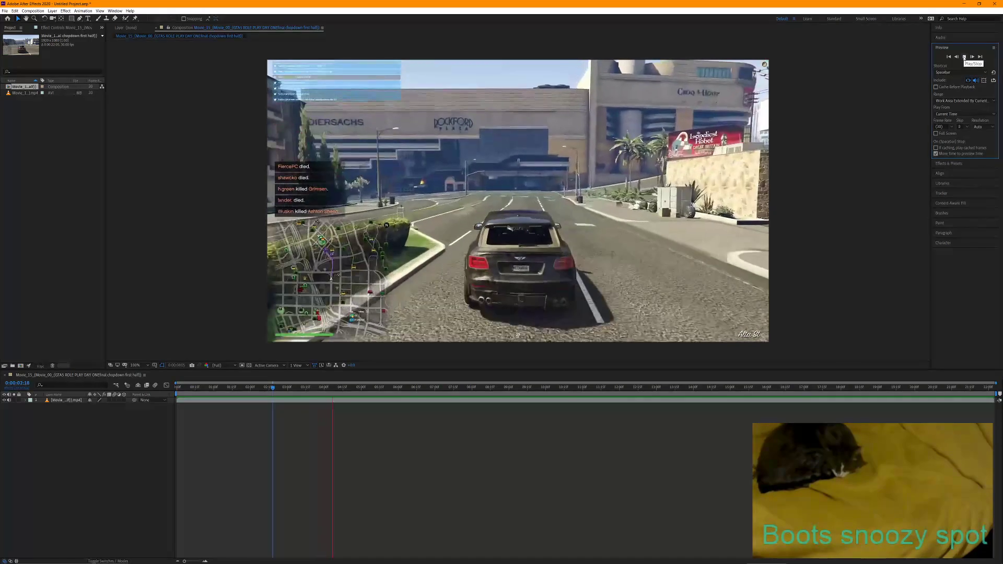
click(963, 57)
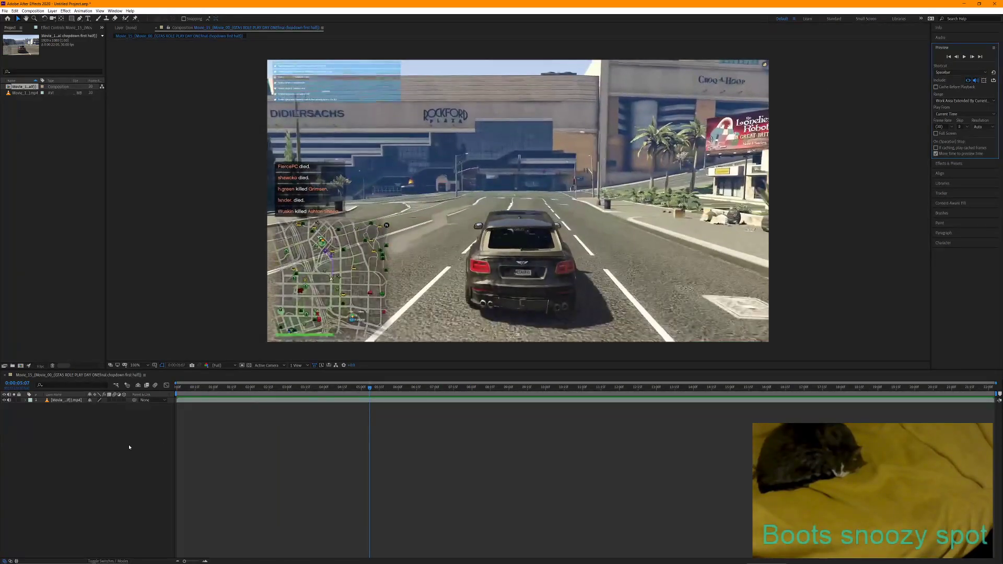
Add a text layer reading "Can you flex your Y muscle?" over the footage
right_click(80, 439)
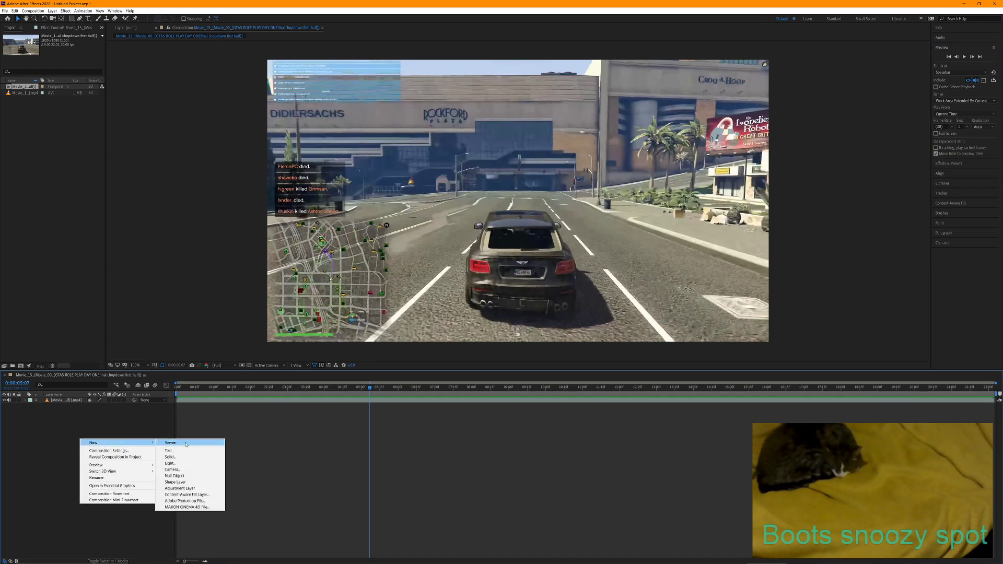
click(168, 451)
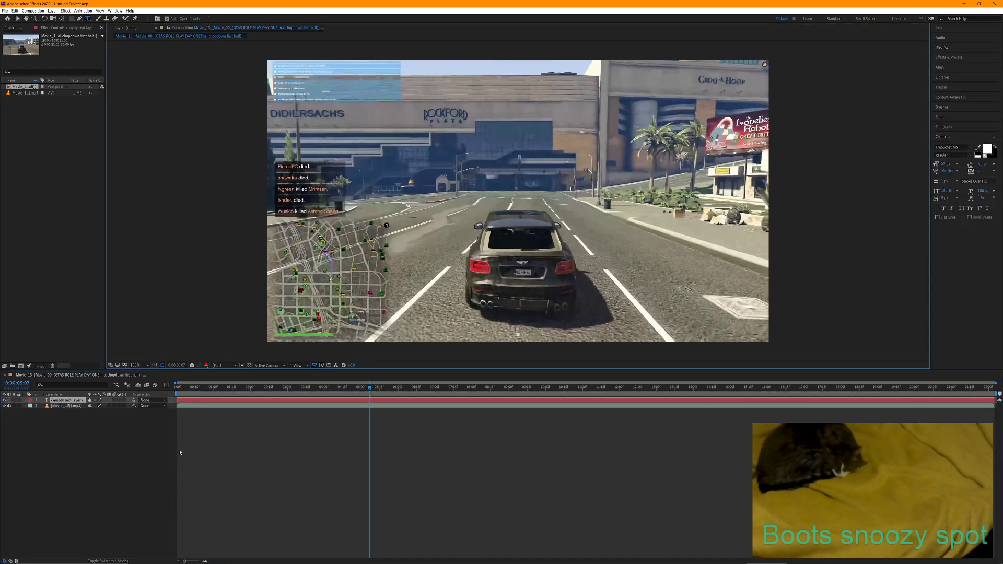
text(Can you flex your)
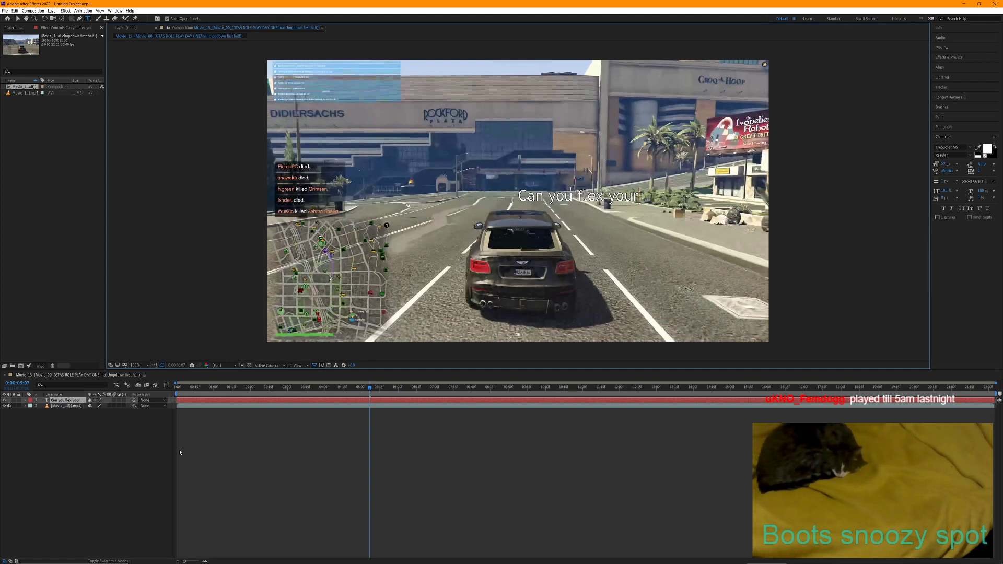
text(y)
key(BackSpace)
text(Y)
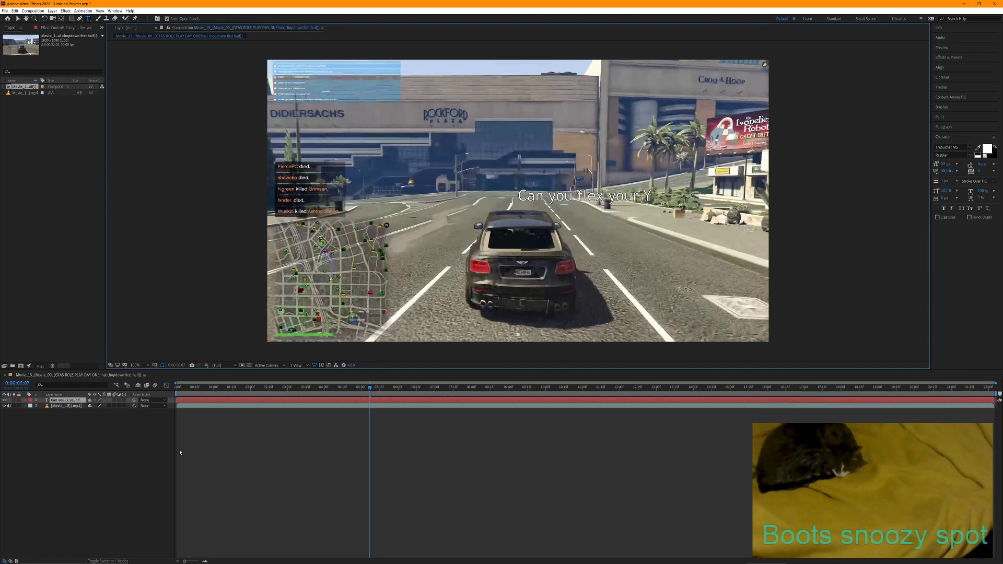
text( musck)
key(BackSpace)
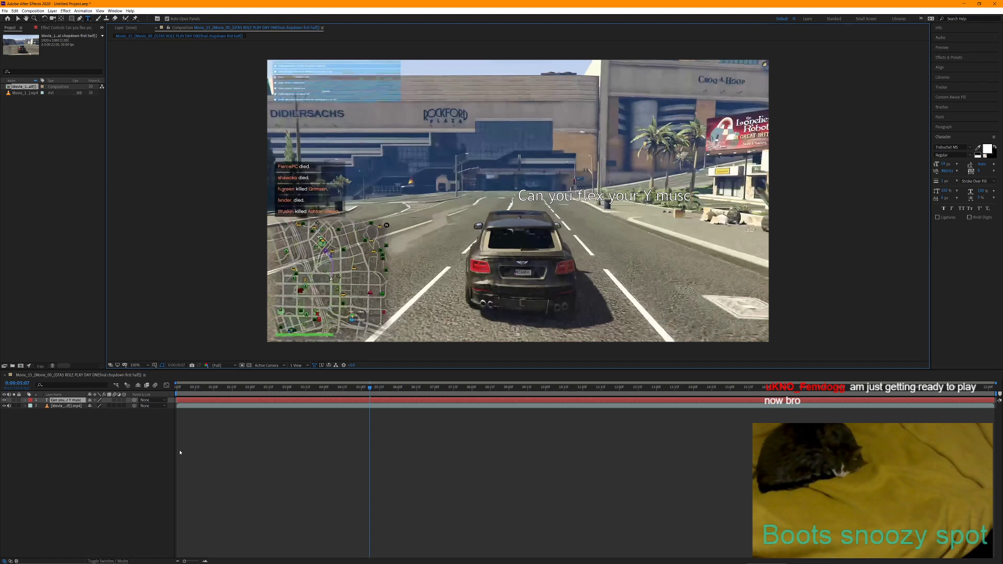
text(le)
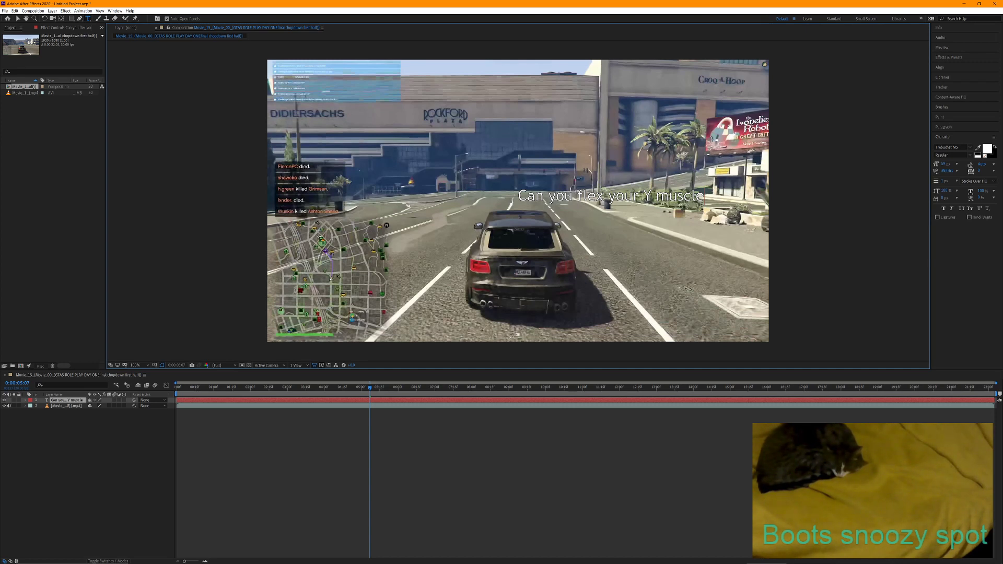
text(?)
click(17, 18)
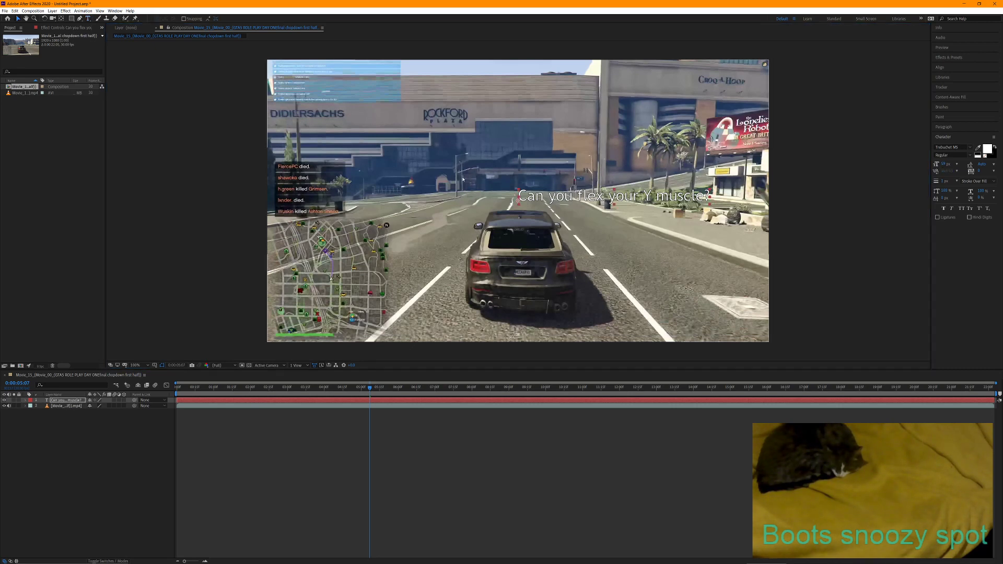
click(505, 160)
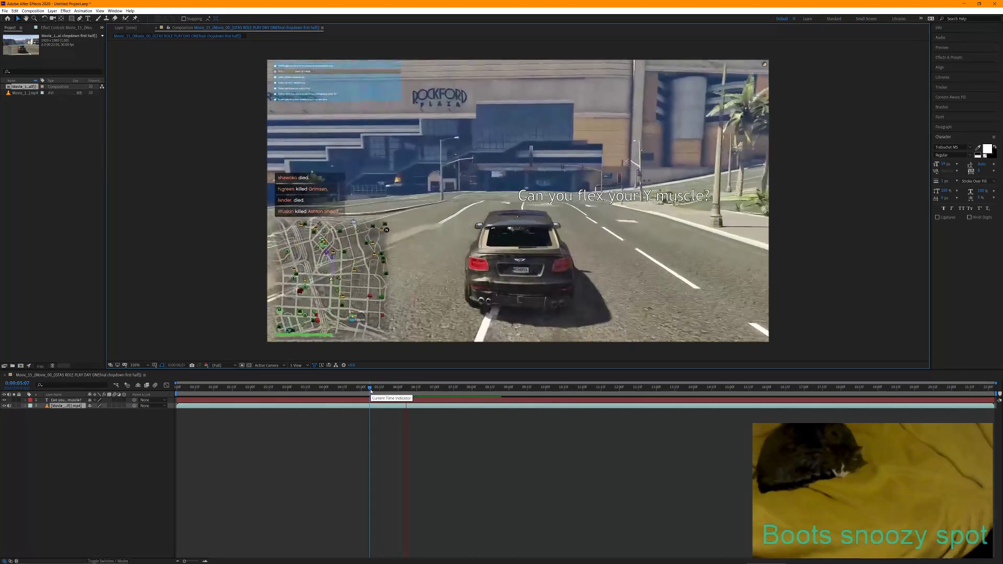
Play from the start to find the spoken line, and trim the "Can you flex your Y muscle?" layer to run from about 2.6 to 5.4 seconds
drag(369, 389, 160, 394)
key(space)
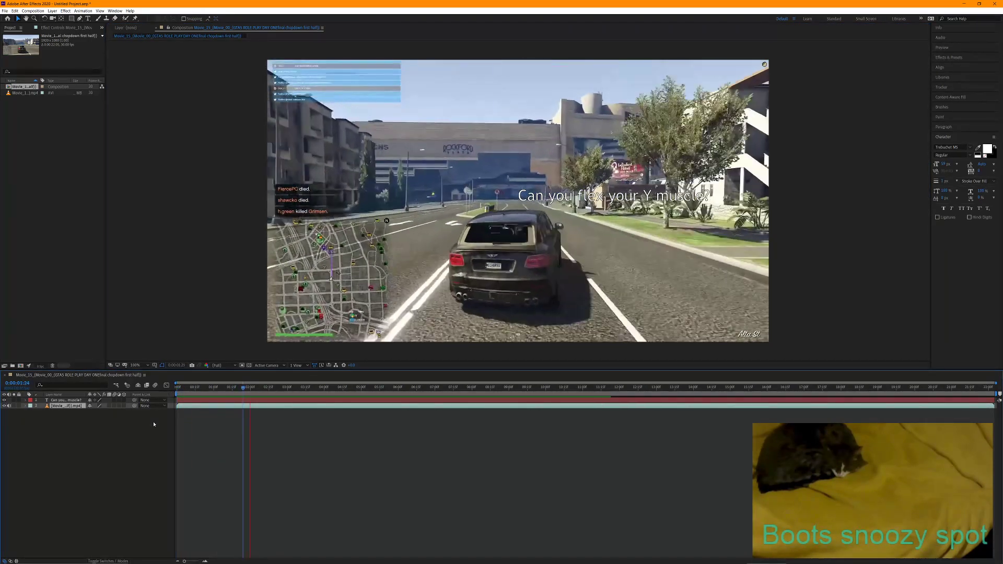
key(space)
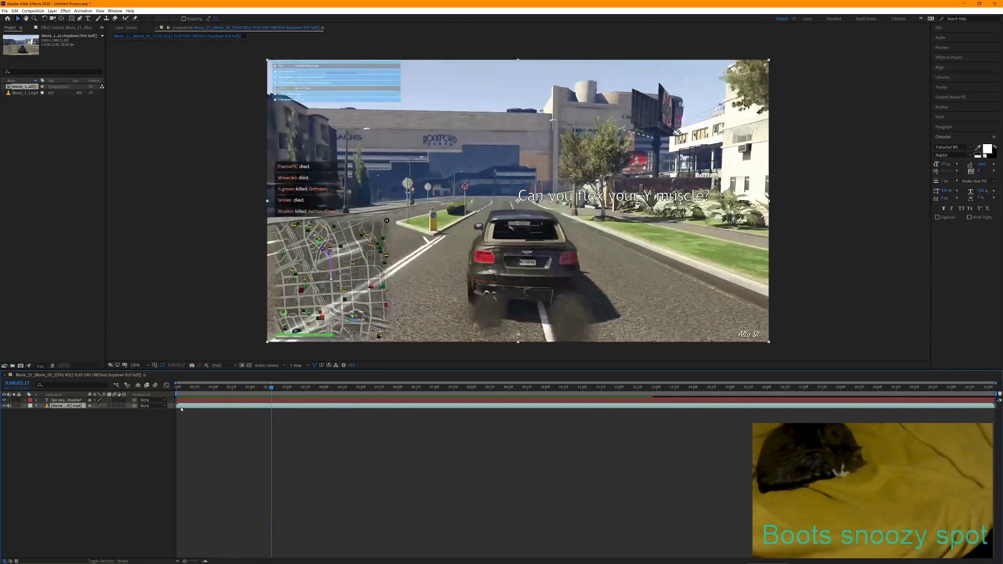
drag(180, 400, 271, 406)
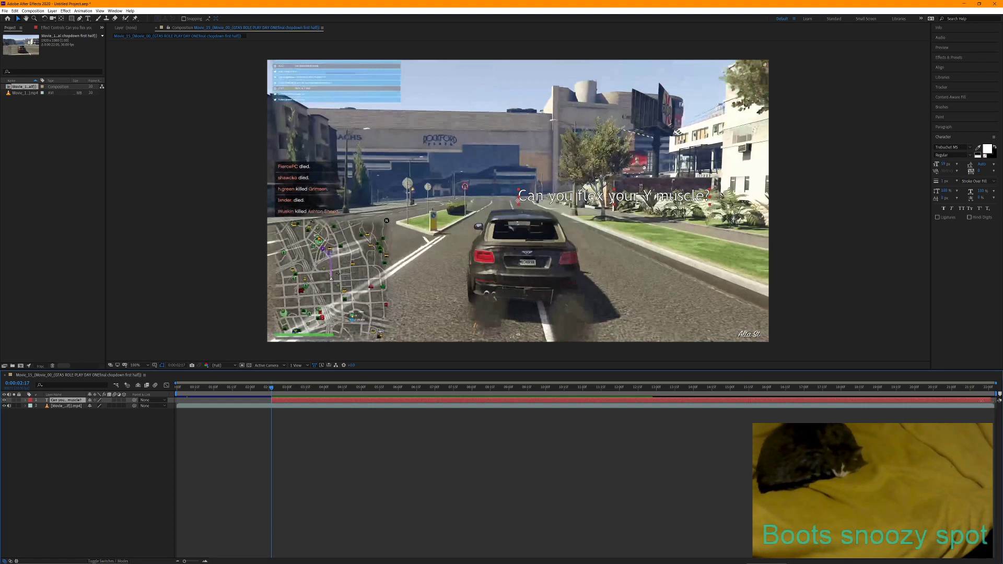
drag(992, 400, 377, 400)
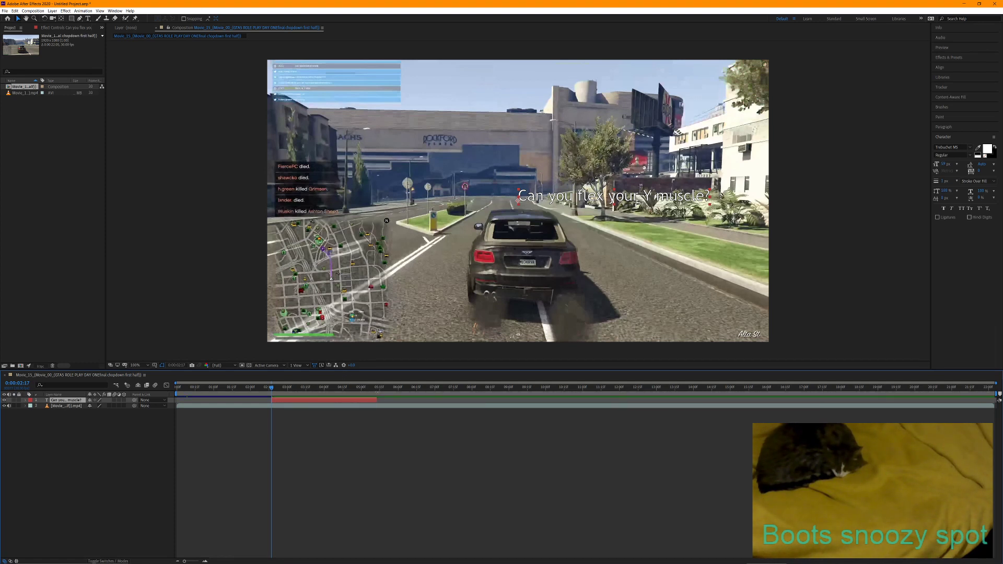
Add a second text layer reading "I cant wait for you to hear umm..."
click(217, 430)
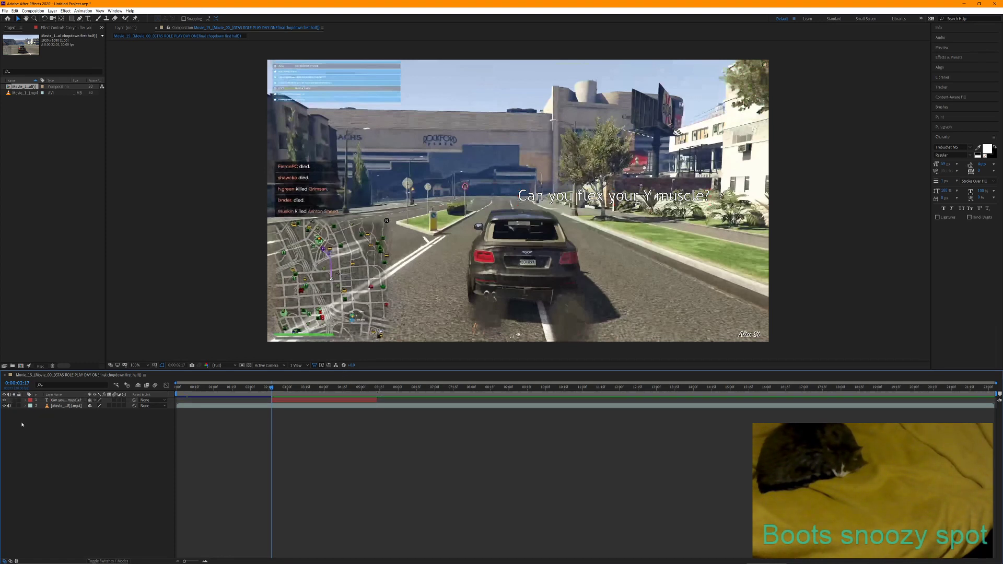
right_click(48, 430)
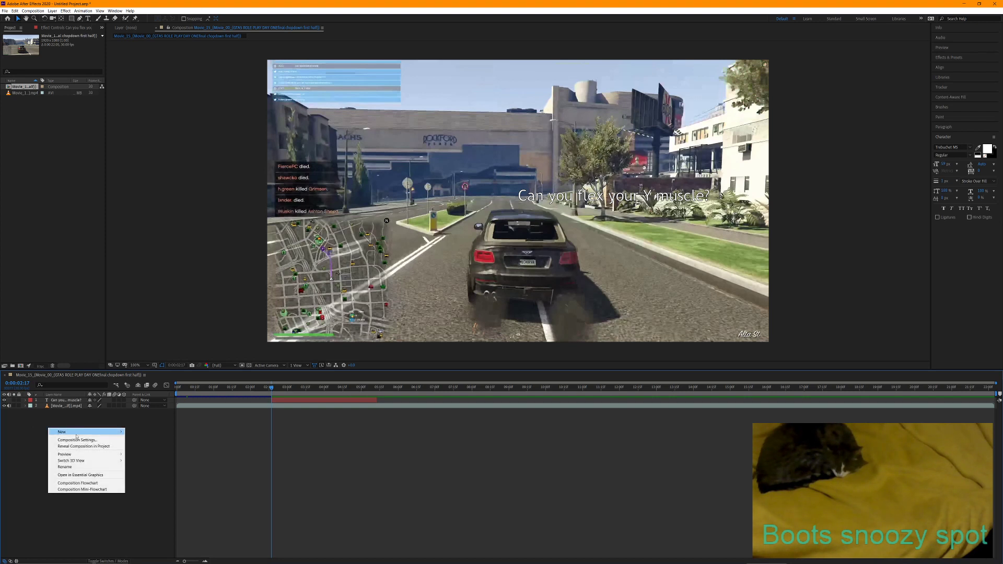
mouse_move(104, 432)
click(137, 440)
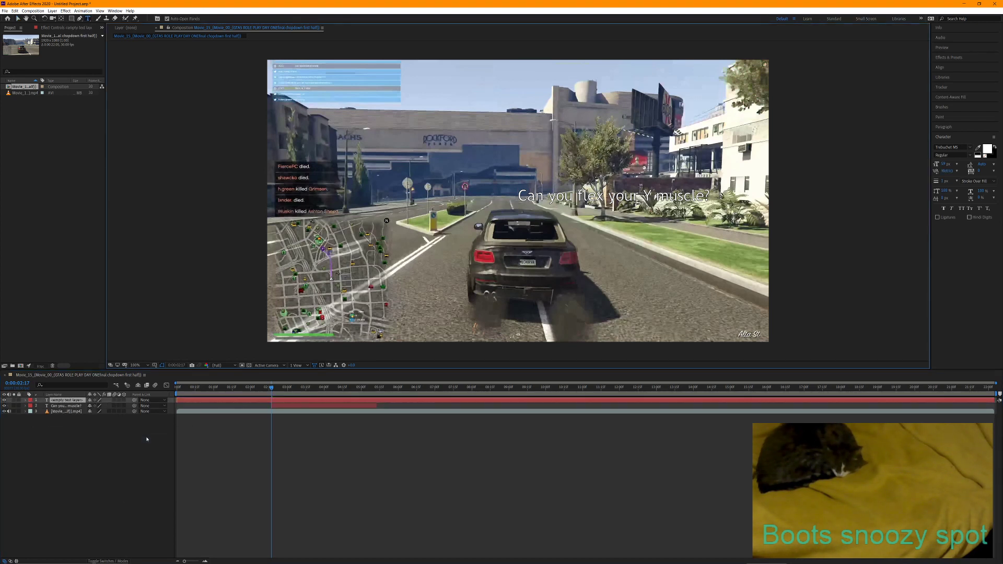
text(c)
key(BackSpace)
text(I cant wait for you to)
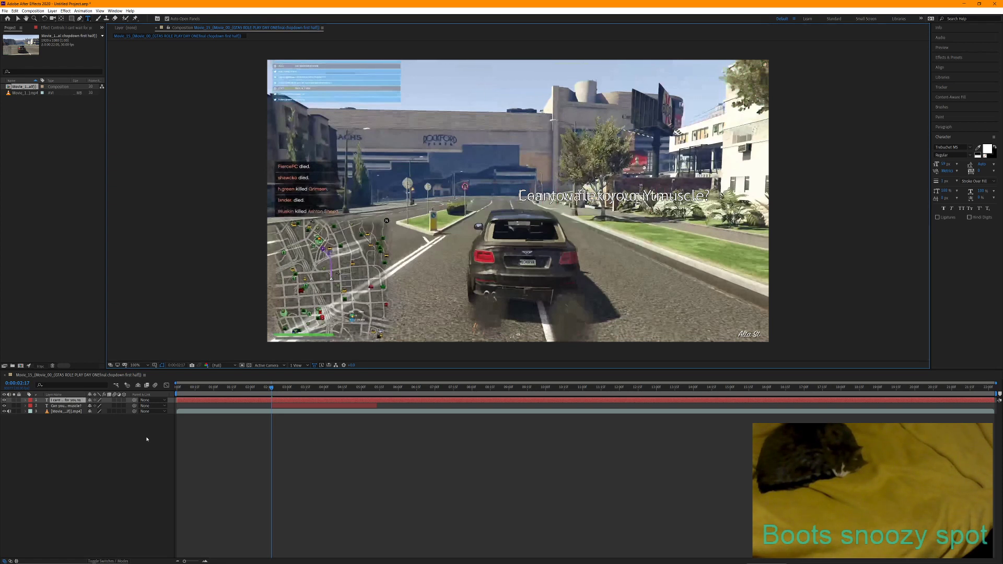
text( heal)
text( umm)
text(...)
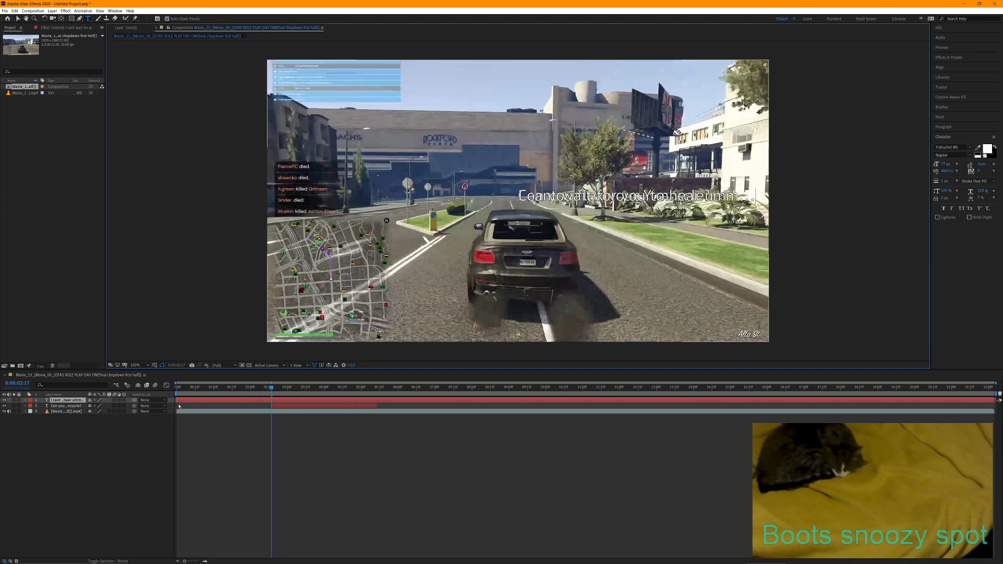
click(18, 18)
Move the "I cant wait" caption up above the car and place the "Can you flex" caption directly below it
drag(552, 200, 545, 137)
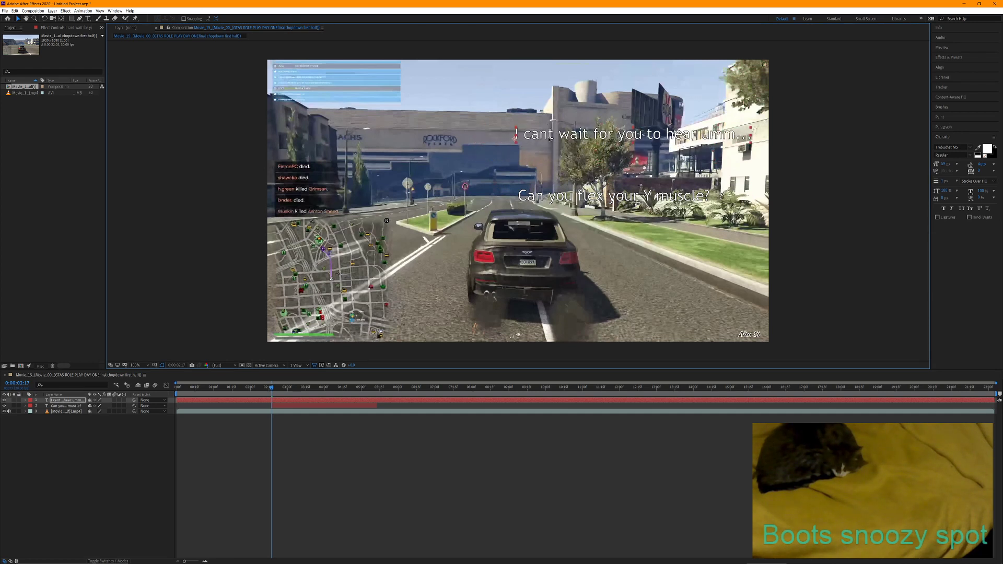
click(562, 200)
drag(562, 200, 574, 162)
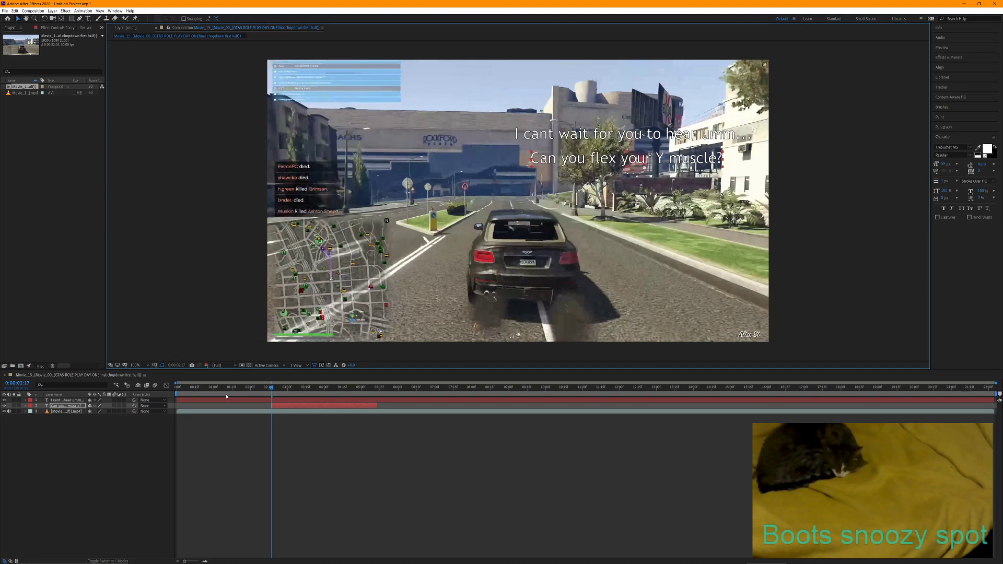
Play from the start to check the spoken line, and replace "for" with "til" in the "I cant wait" caption
drag(273, 391, 174, 385)
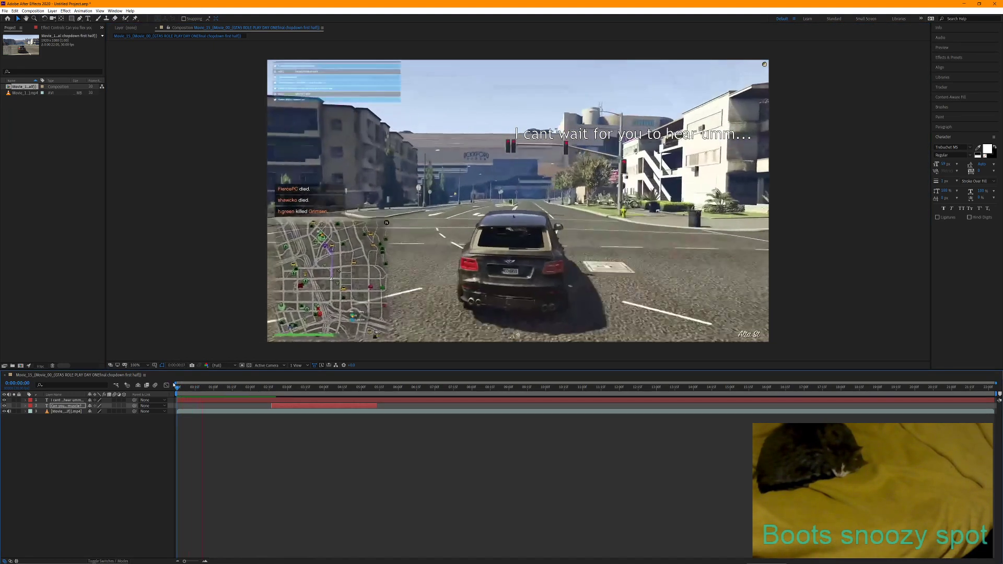
key(space)
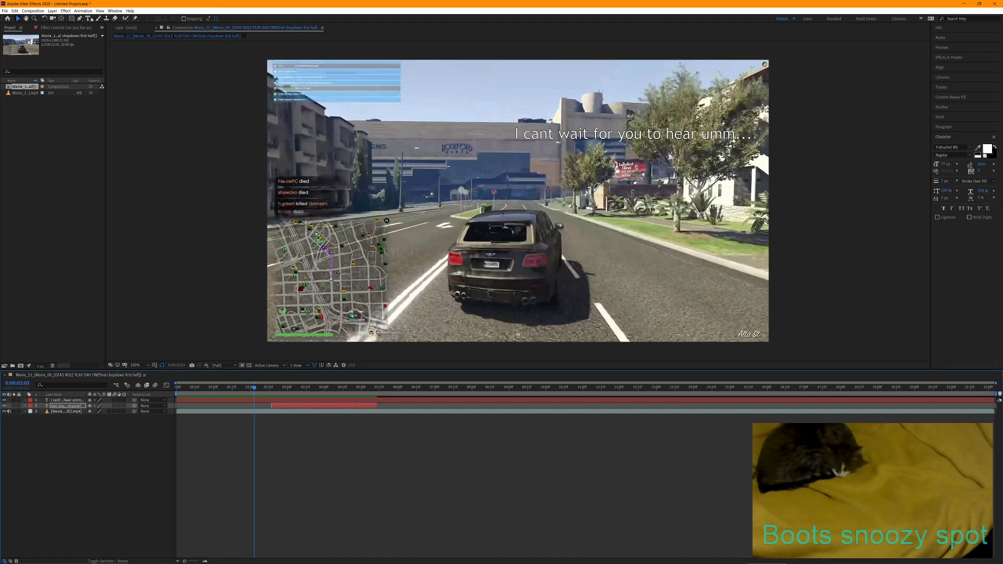
key(ctrl+t)
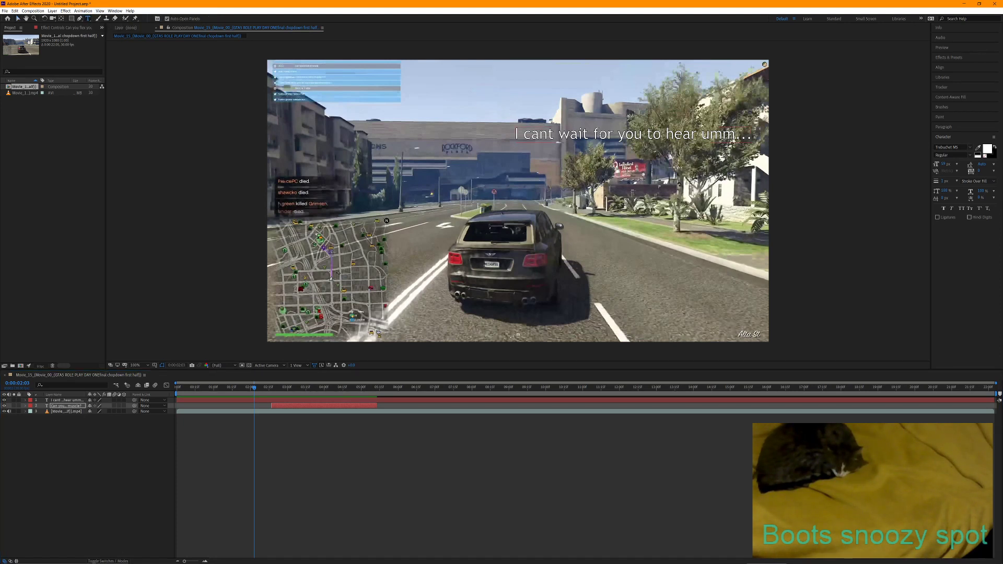
click(633, 134)
double_click(603, 134)
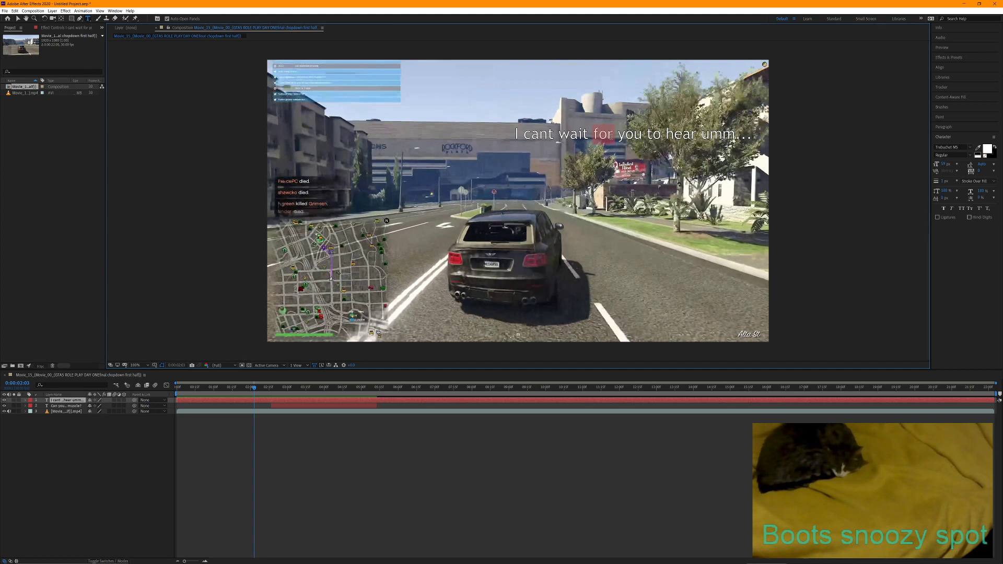
text(til)
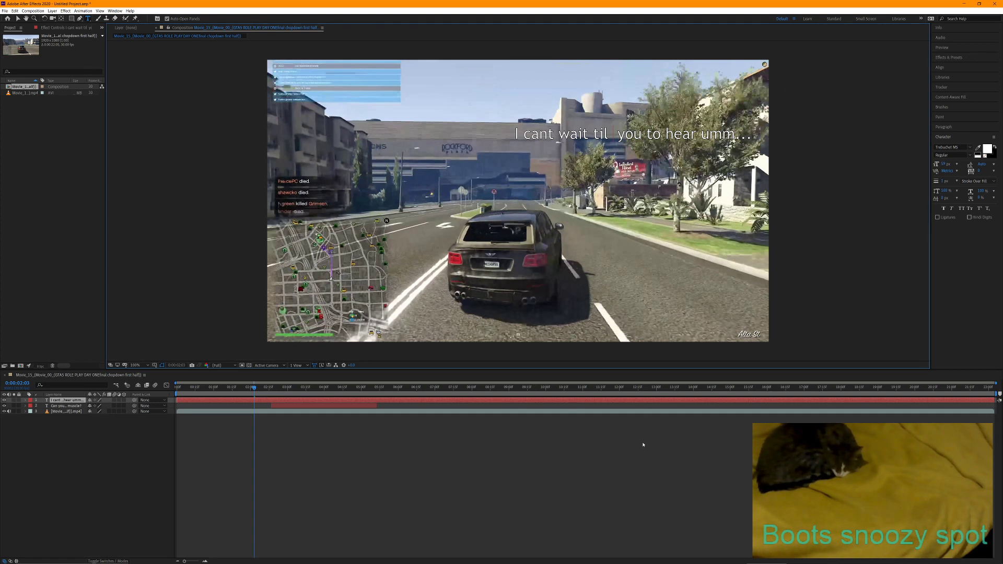
Play from the start to find the reply, and add a third text layer reading "I know"
mouse_move(676, 559)
drag(255, 392, 174, 396)
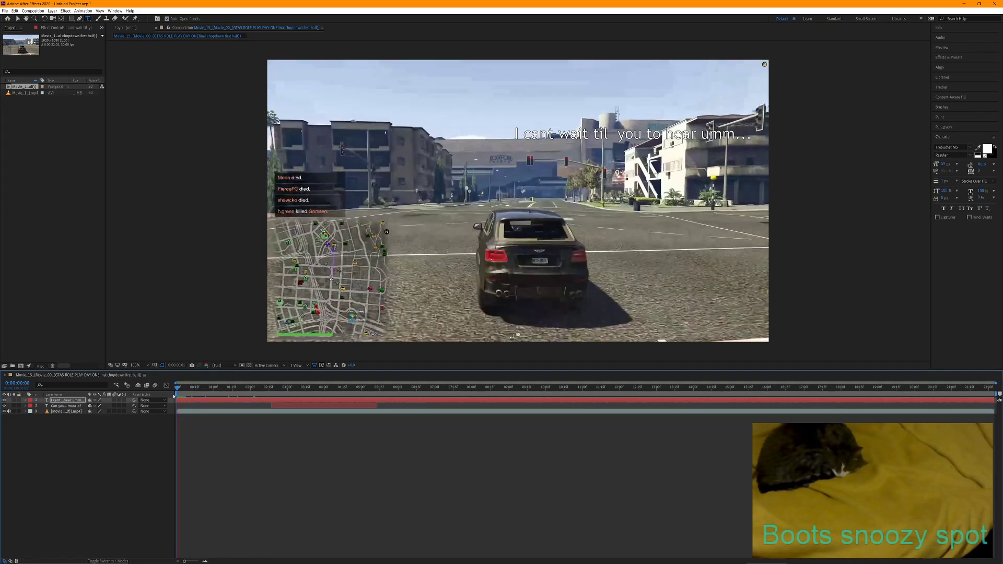
key(space)
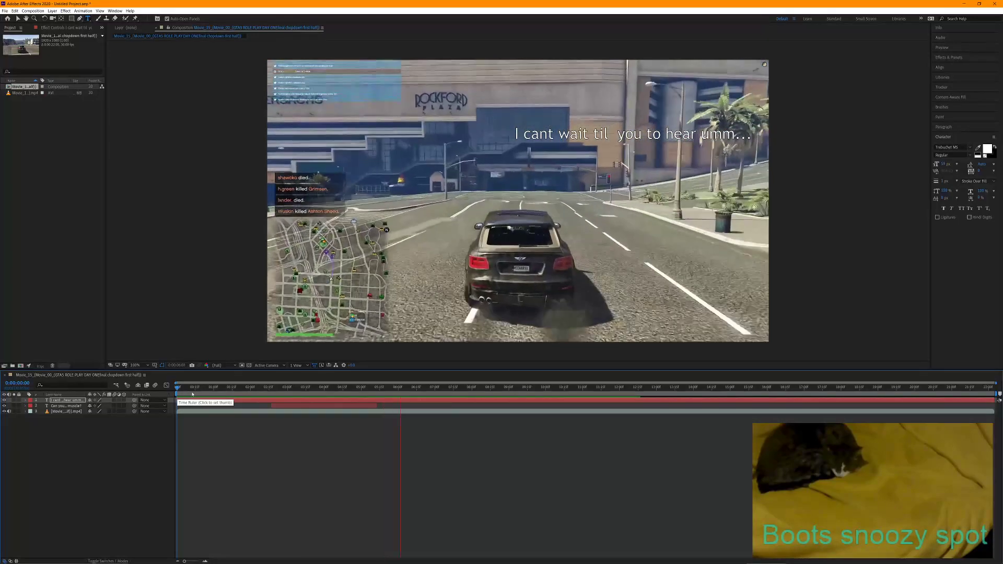
key(space)
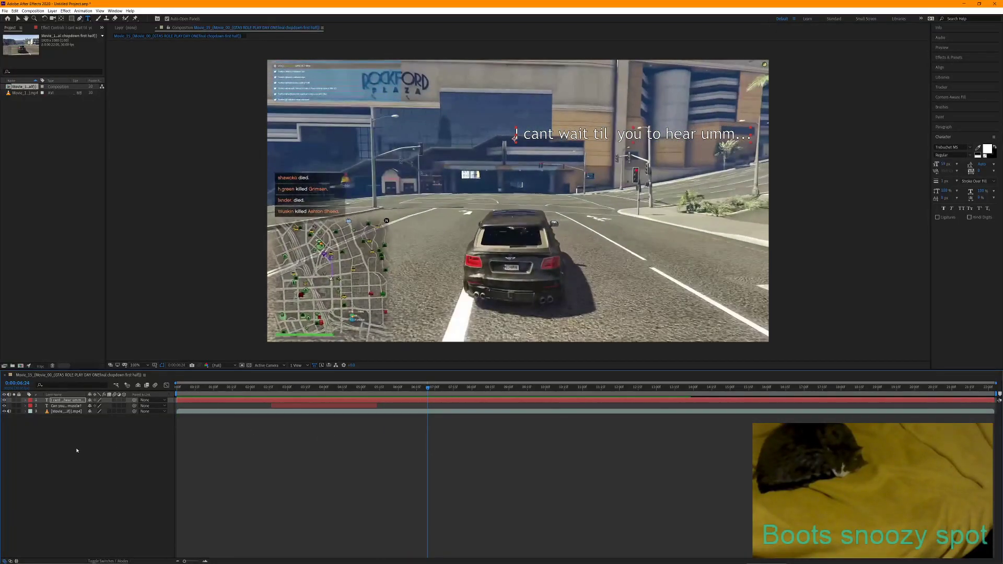
right_click(71, 436)
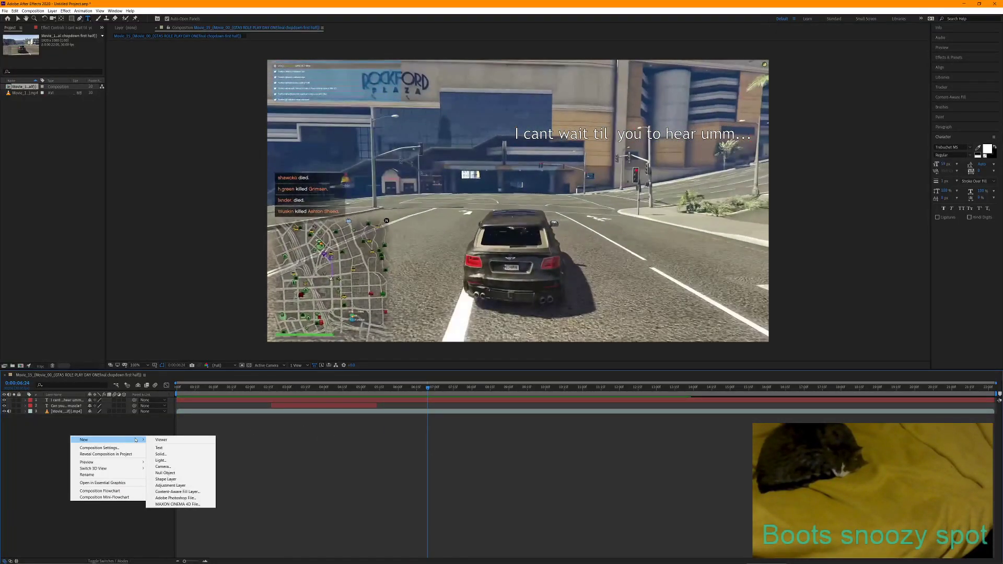
click(159, 447)
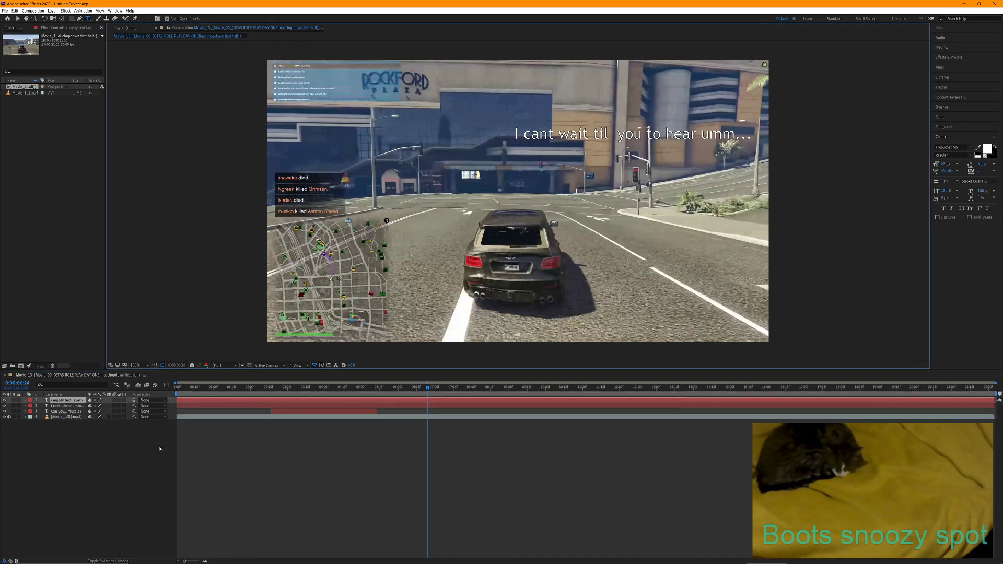
text(I know)
click(59, 437)
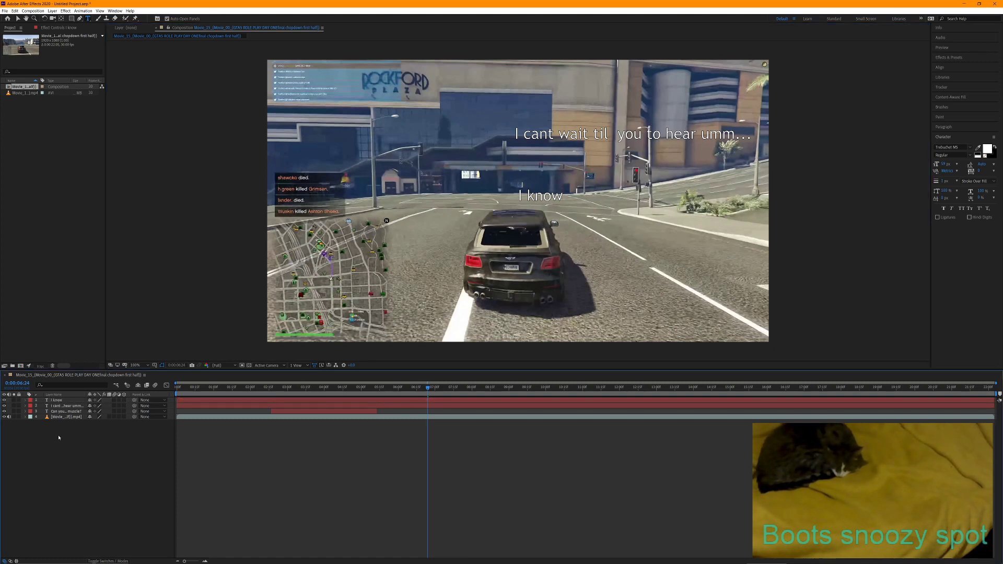
Move the "I know" caption up over the building near the frame's upper edge and trim its layer to about 6.9 to 7.6 seconds
click(61, 400)
key(v)
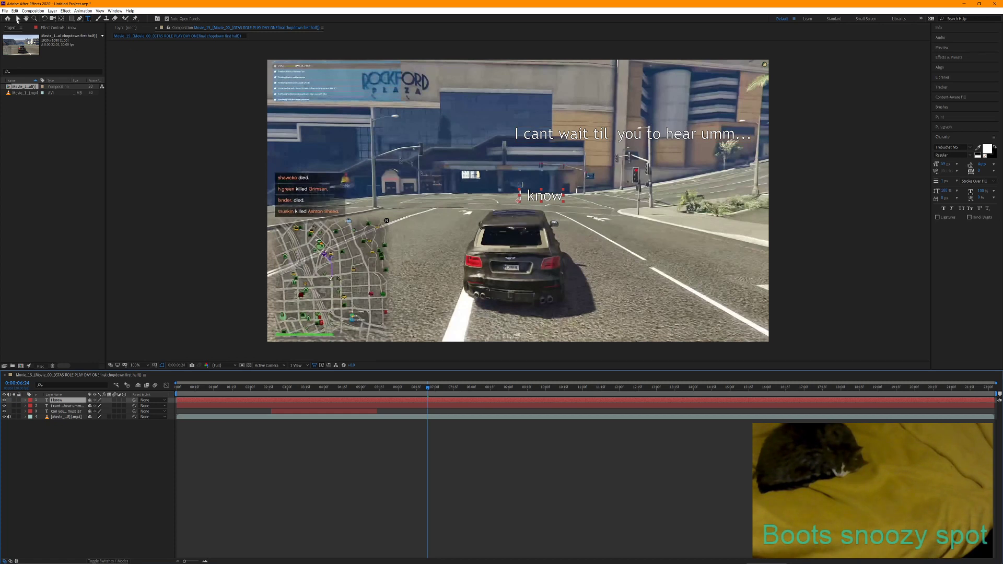
click(522, 194)
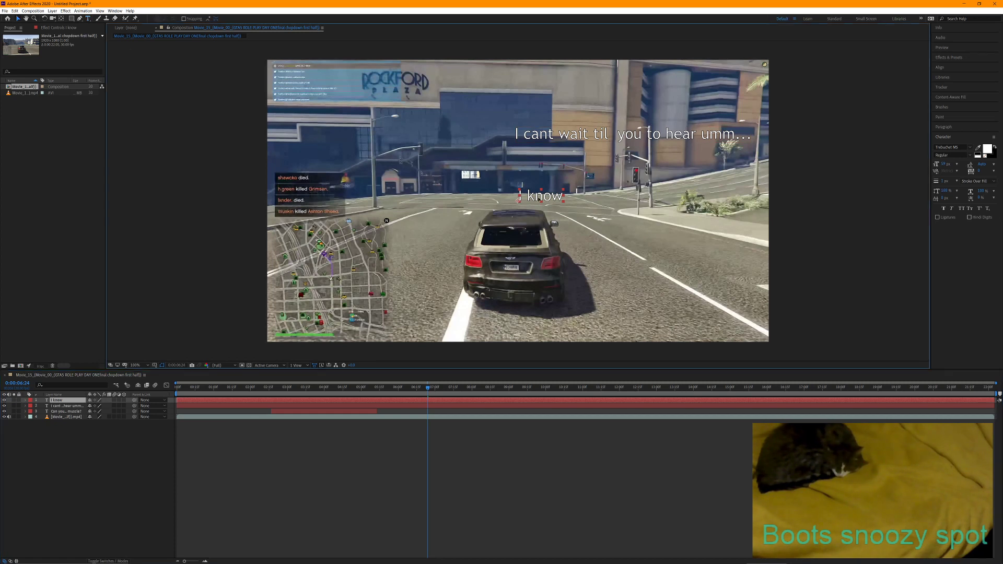
drag(522, 194, 457, 73)
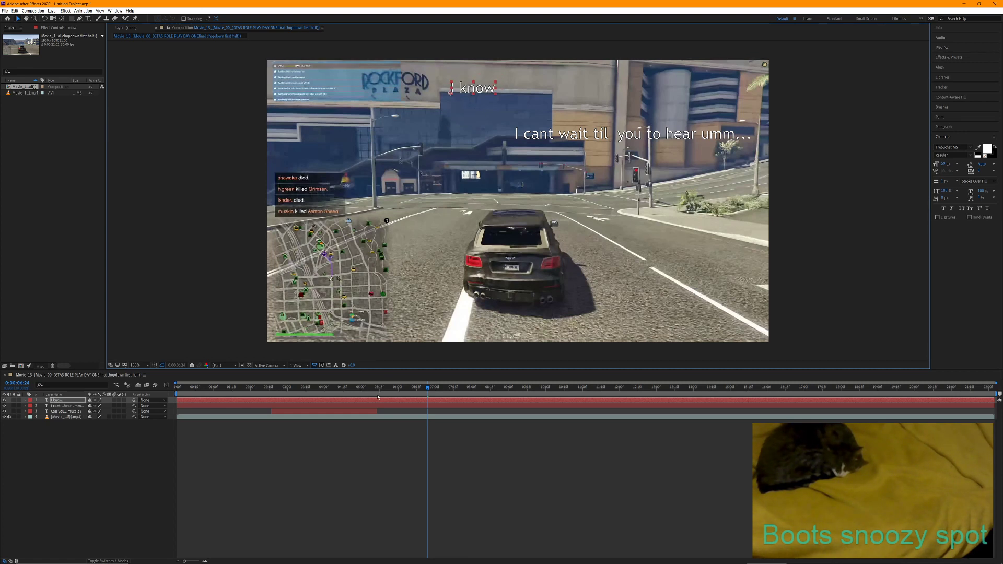
click(67, 401)
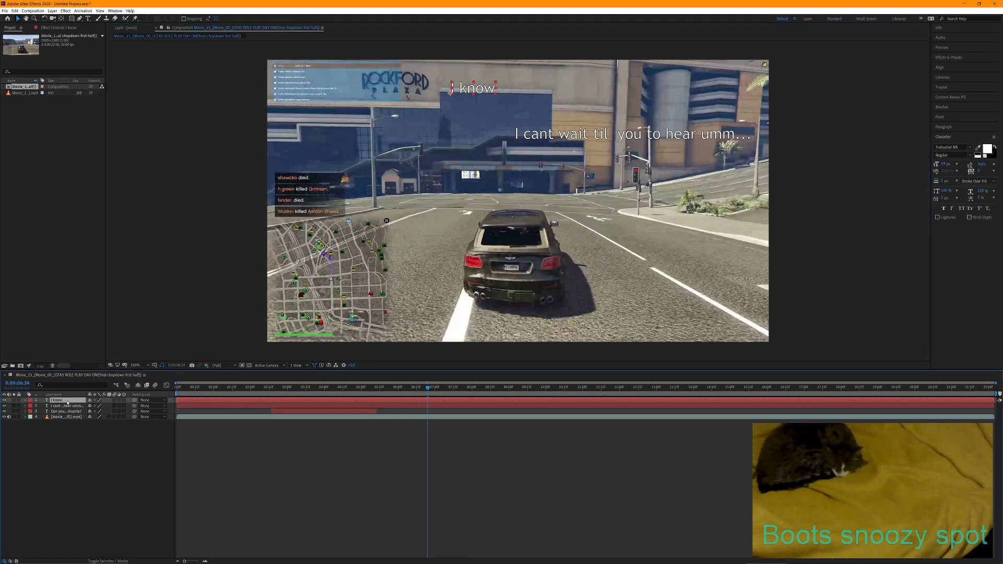
drag(176, 400, 429, 401)
drag(997, 401, 456, 402)
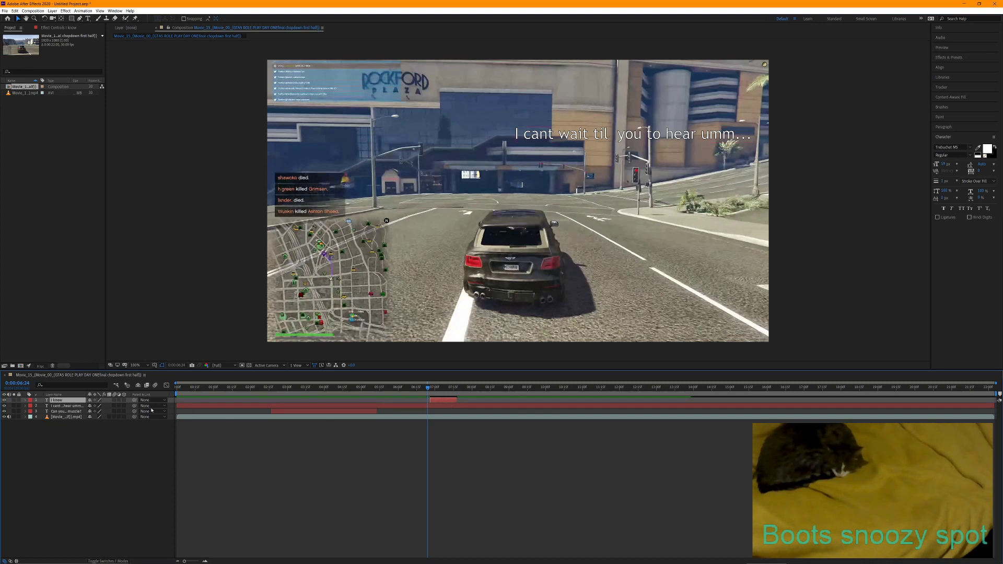
Duplicate the "I know" layer twice and line up the copies end to end after the original, starting at about 7.6 and 8.3 seconds
click(56, 405)
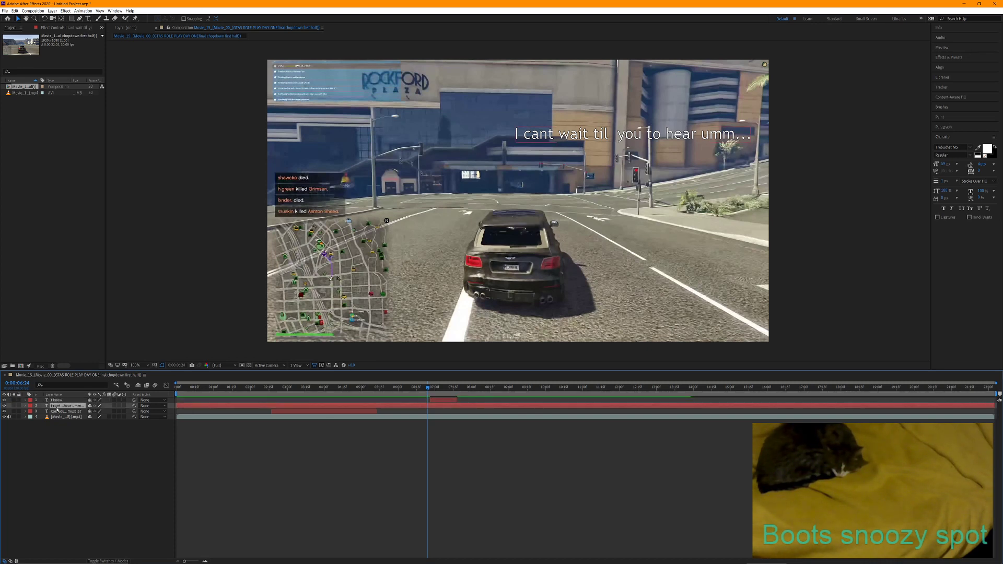
click(57, 400)
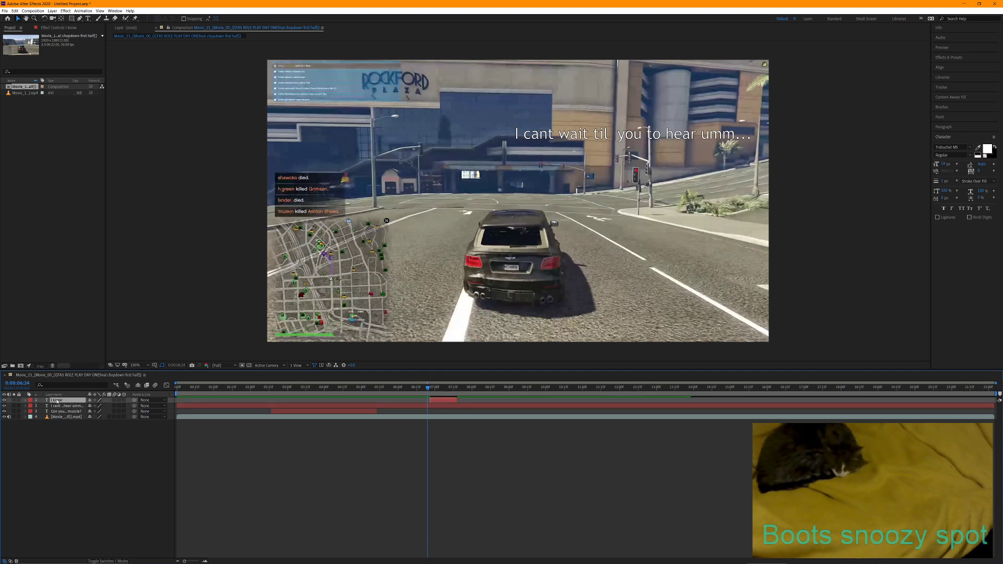
key(ctrl+d)
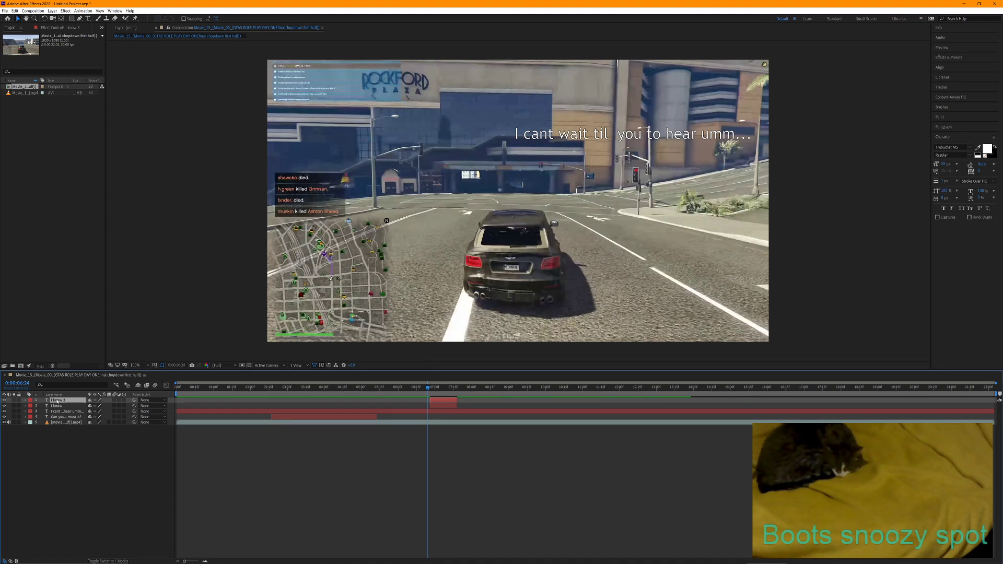
key(ctrl+d)
click(172, 404)
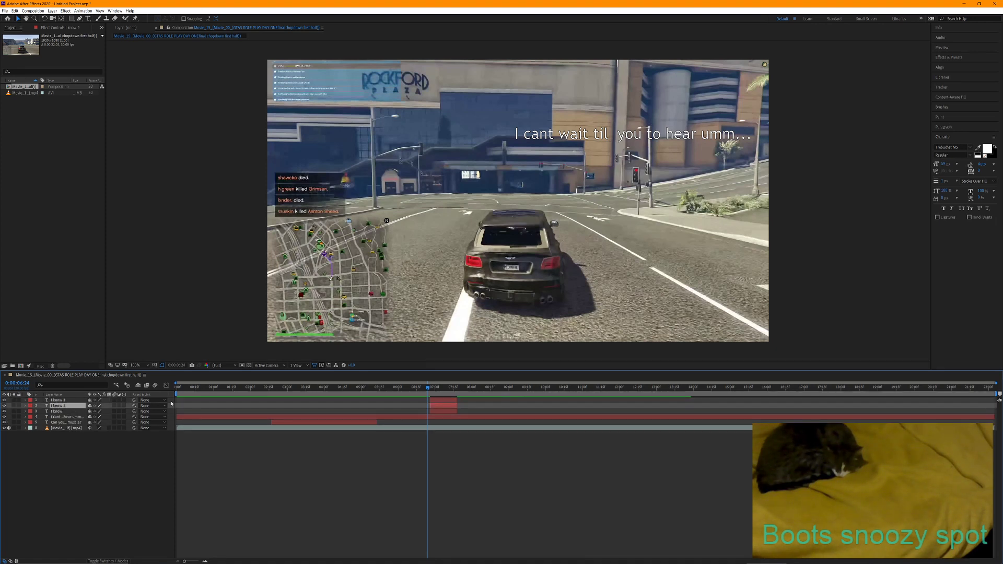
drag(446, 406, 512, 401)
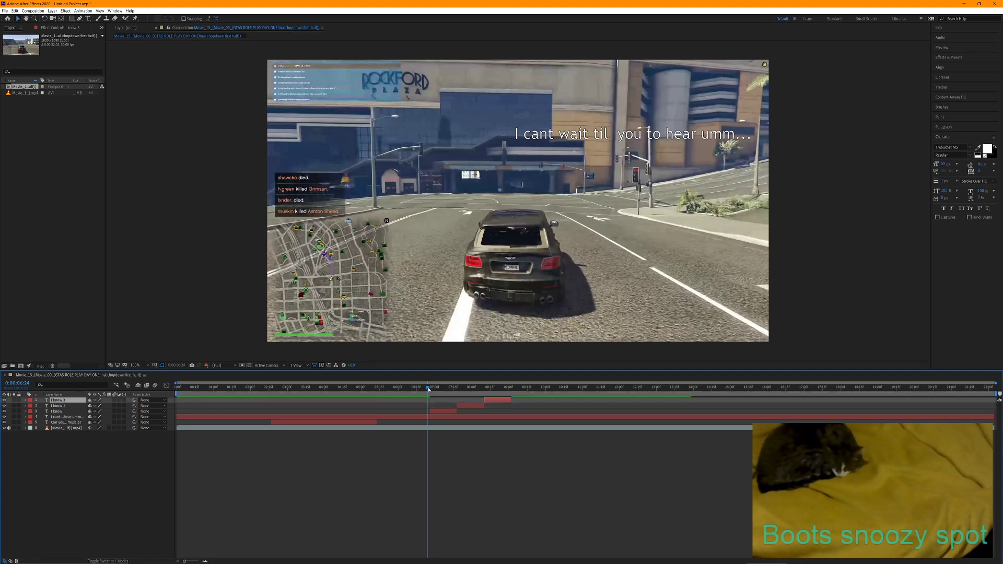
Shift the first "I know" caption slightly left and the third one slightly right in the frame
drag(427, 390, 446, 398)
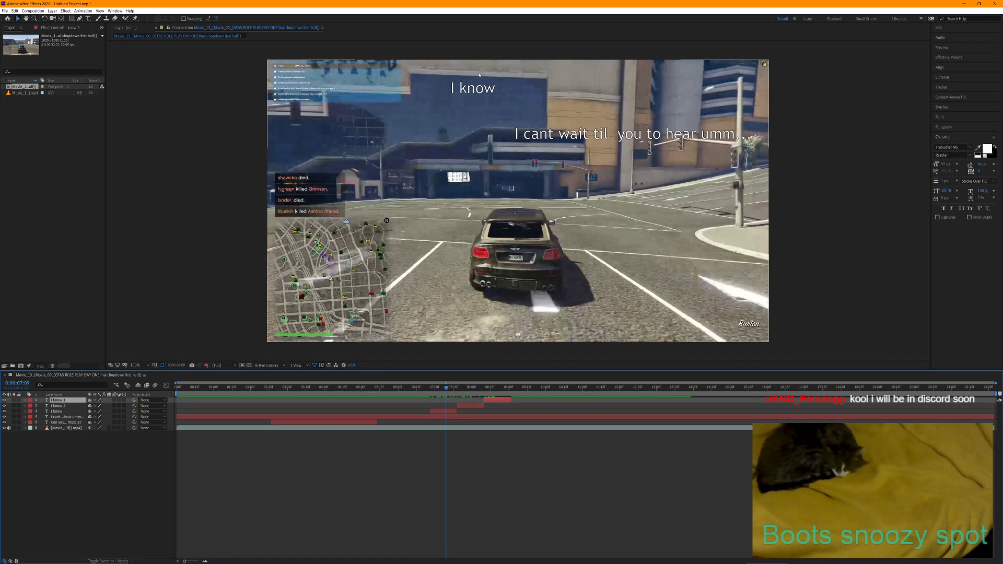
click(480, 91)
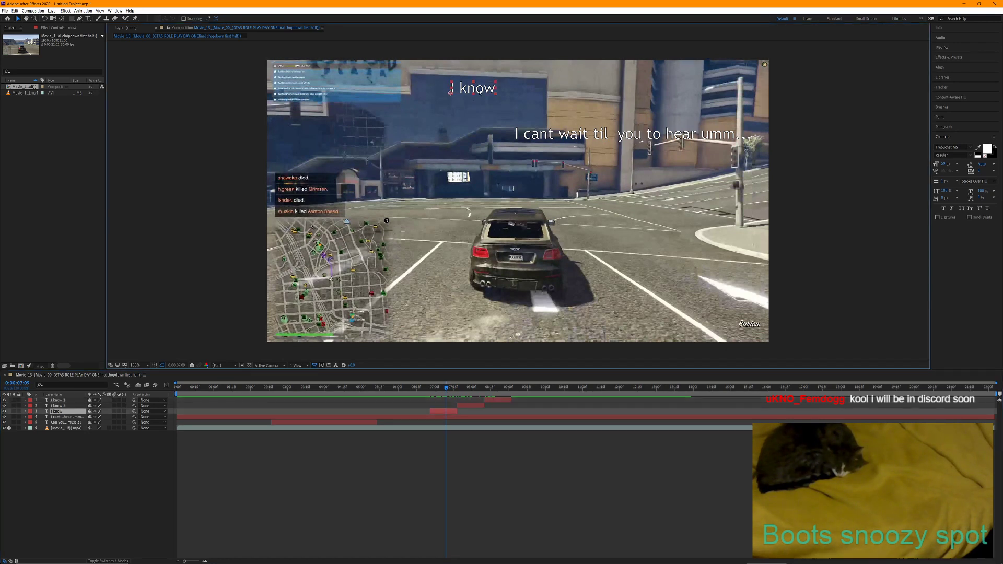
drag(480, 92, 464, 92)
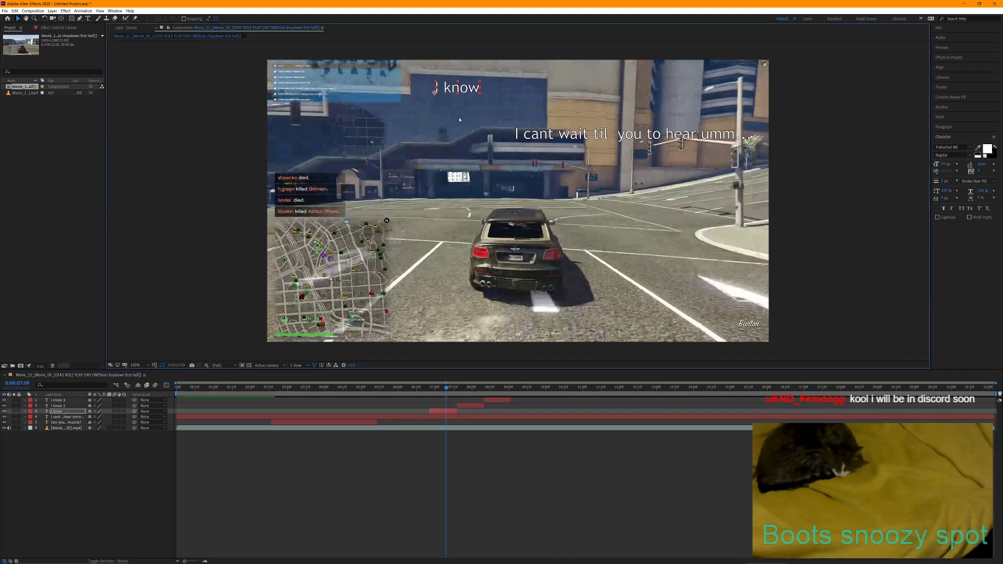
click(472, 388)
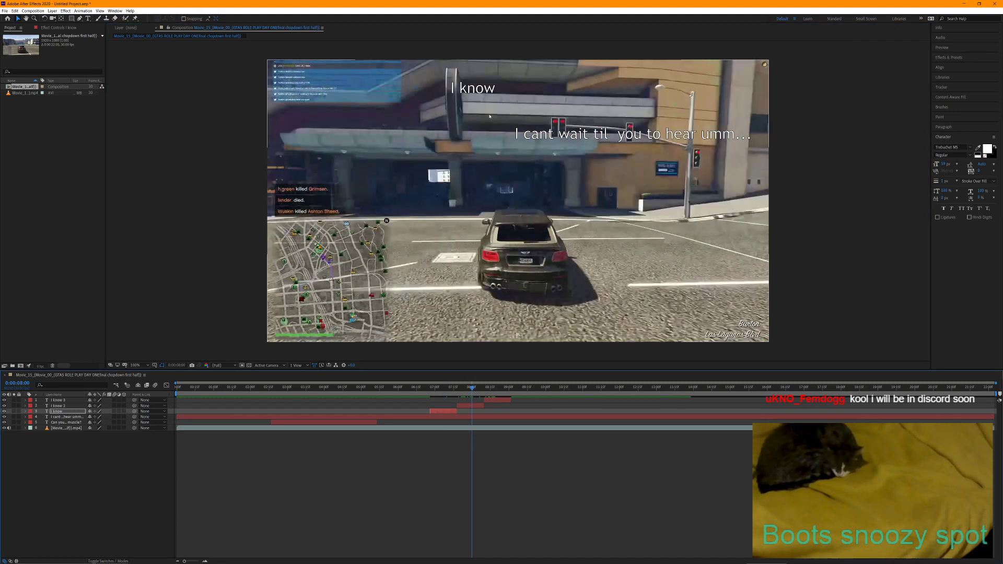
click(500, 388)
click(483, 90)
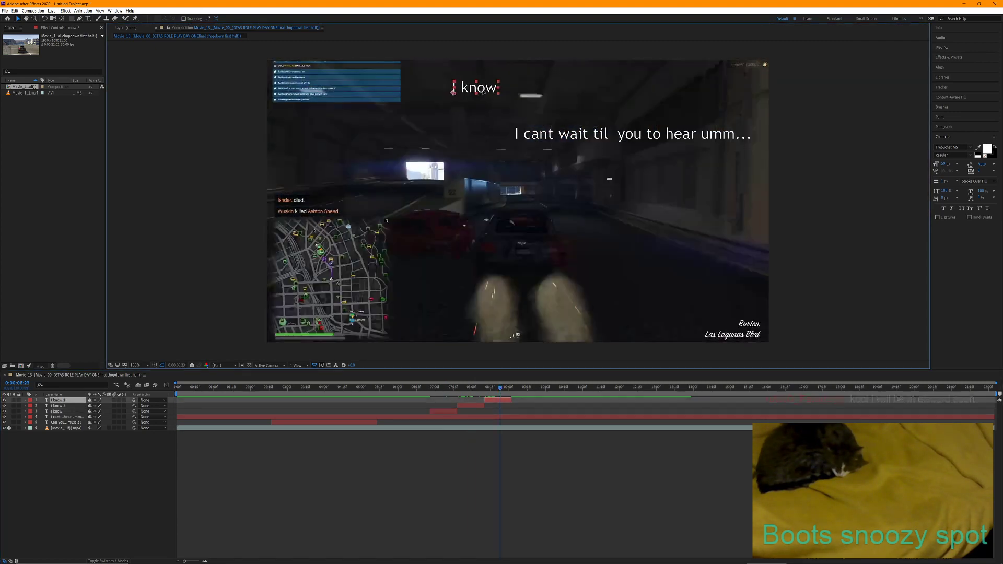
drag(483, 89, 505, 90)
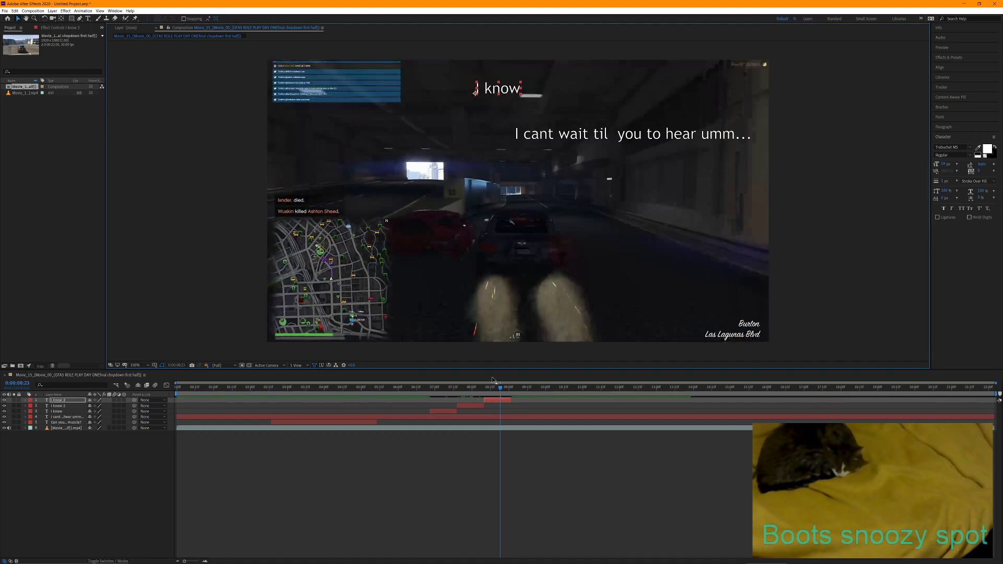
Play the "I know" section and move the three layers about 1.2 seconds earlier, starting the first at about 5.7 seconds
drag(500, 390, 420, 403)
key(space)
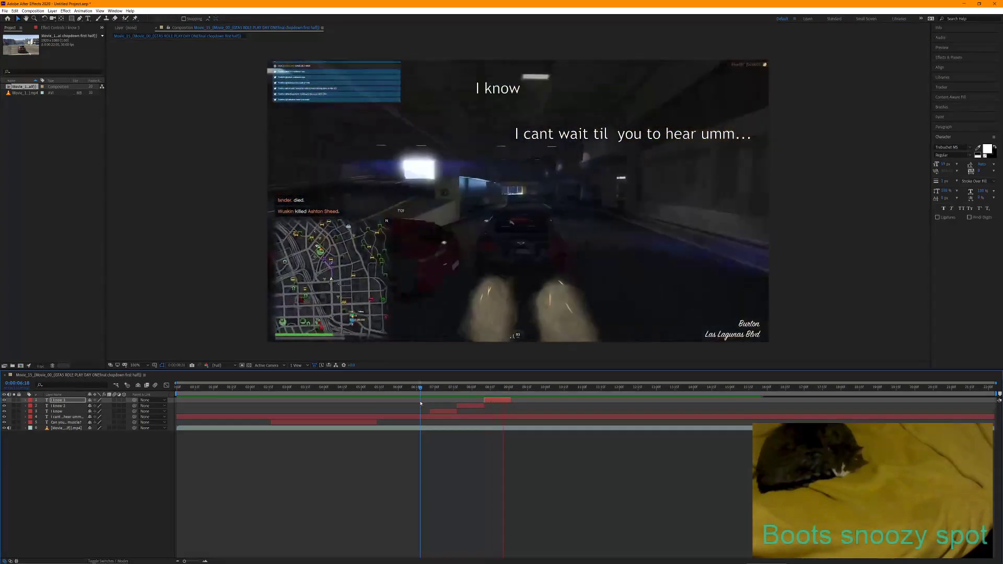
key(space)
drag(437, 411, 392, 412)
drag(475, 406, 431, 409)
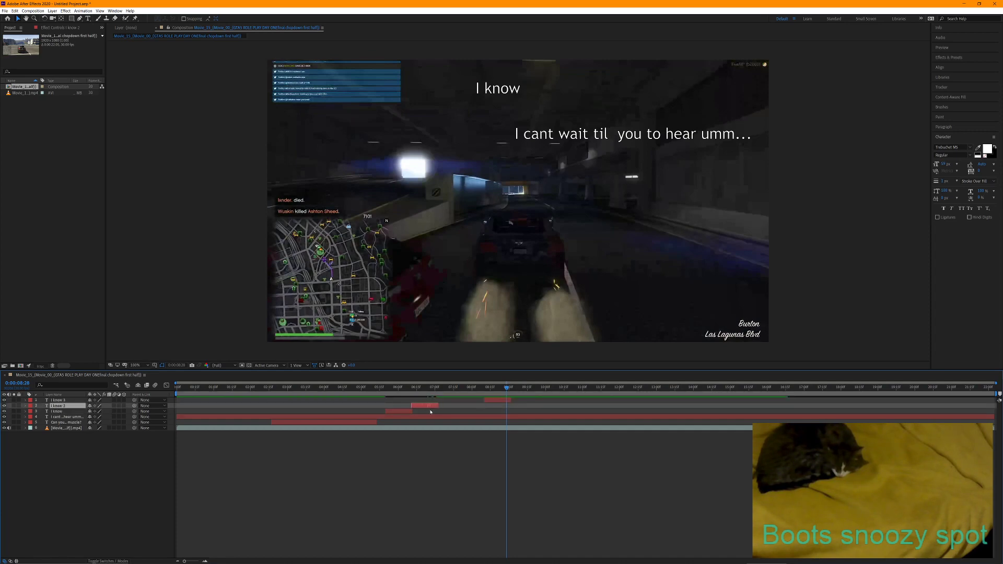
drag(492, 401, 448, 400)
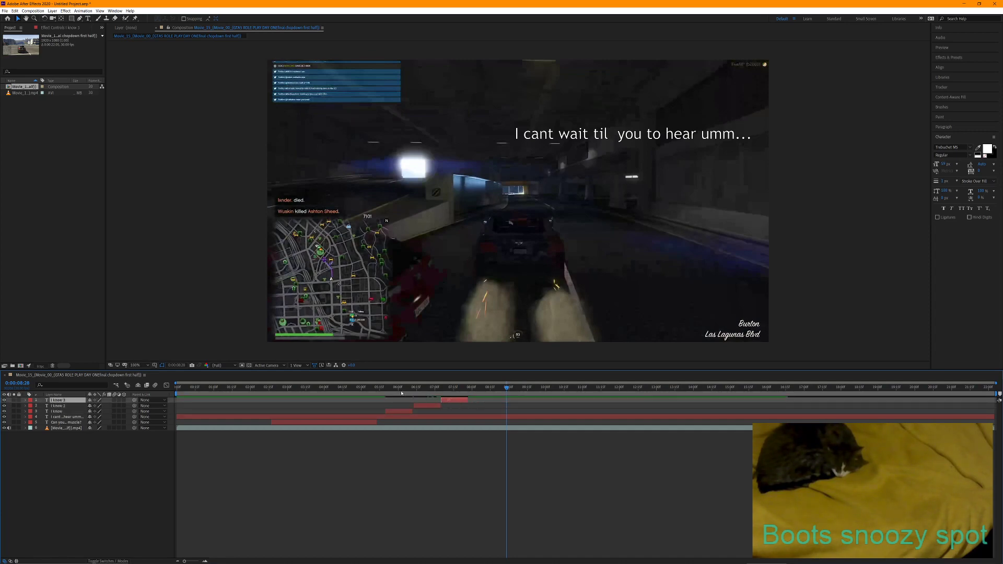
Replay the section and move the three "I know" layers about 1.5 seconds earlier, starting at about 4.2, 5.0 and 5.7 seconds
key(space)
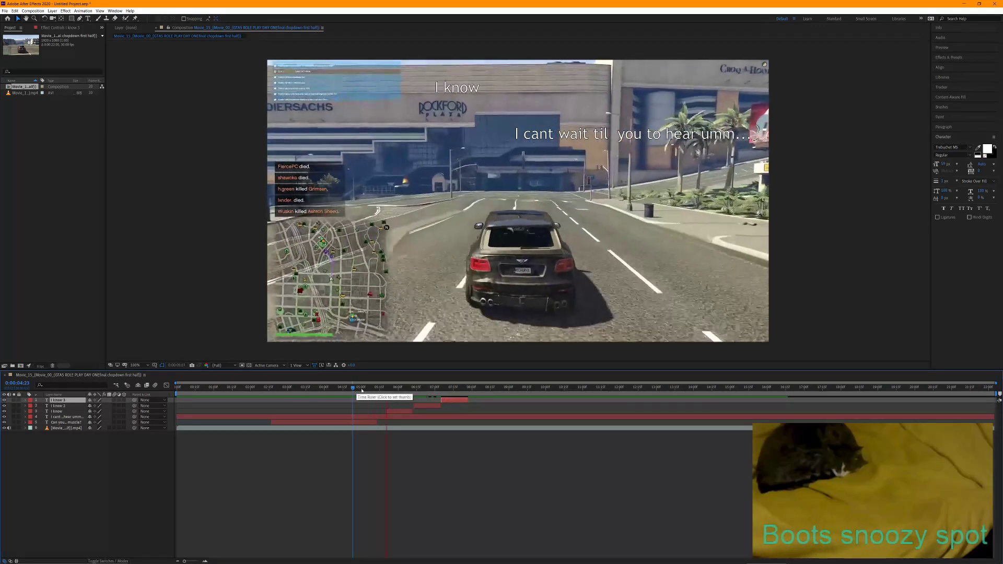
click(335, 390)
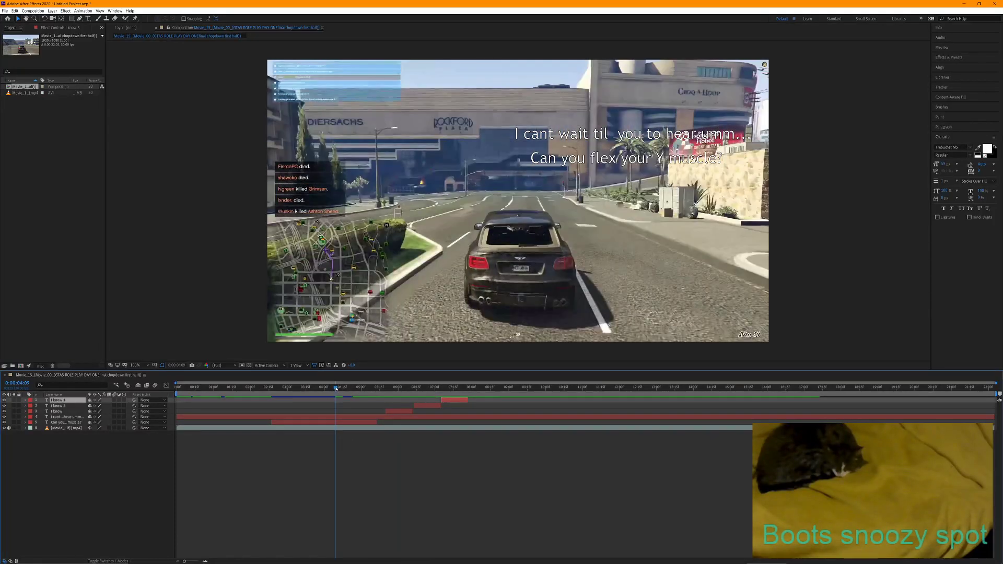
key(space)
key(space)
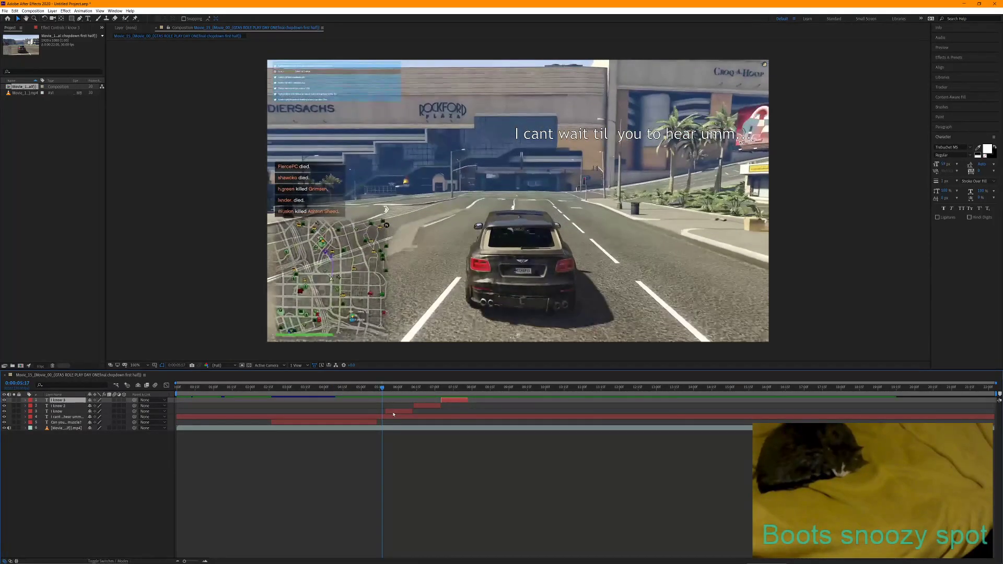
drag(393, 414, 339, 413)
click(418, 407)
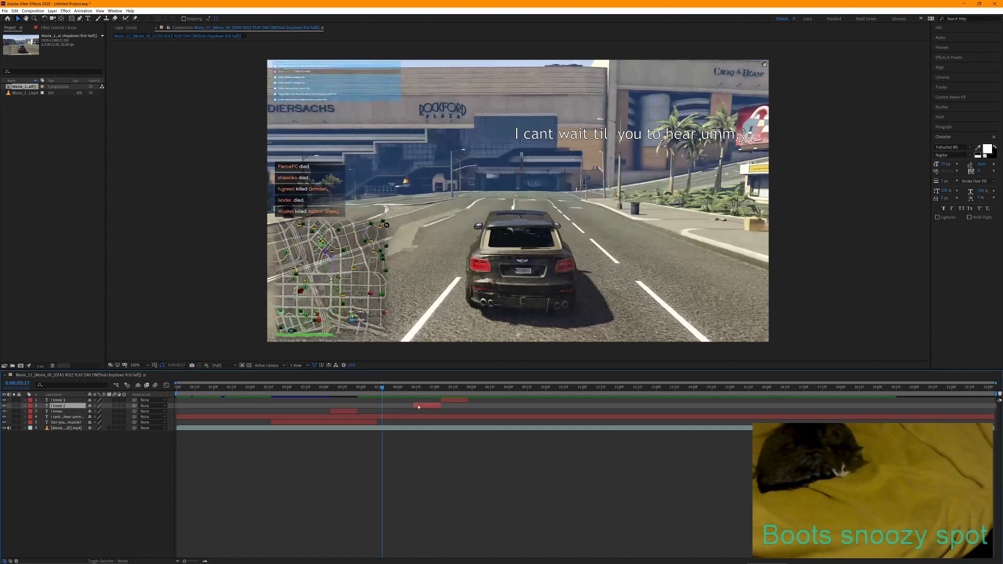
drag(418, 407, 371, 413)
drag(455, 400, 402, 406)
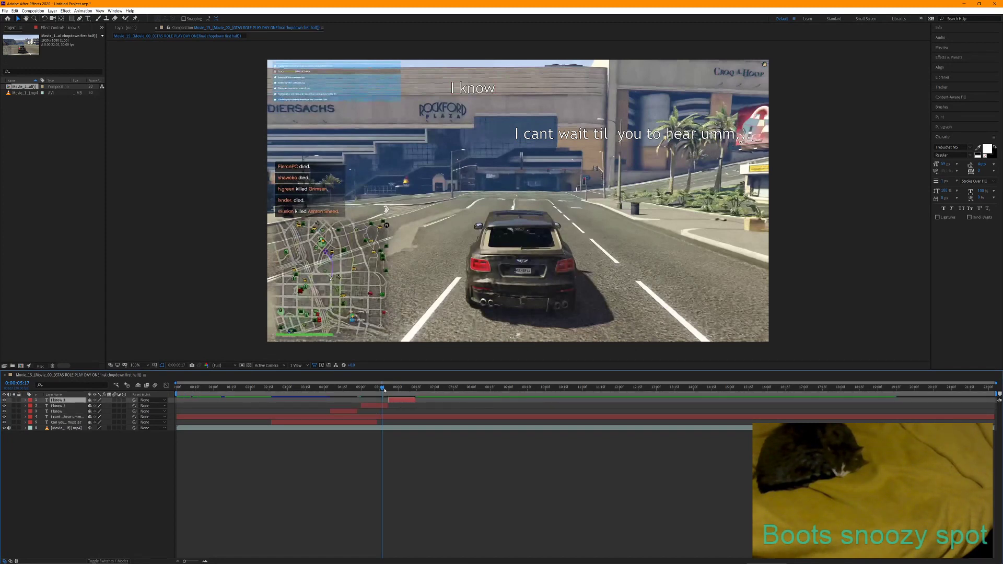
Replay the section and move the three "I know" layers about 0.6 seconds earlier, starting at about 3.6, 4.3 and 5.1 seconds
click(325, 389)
key(space)
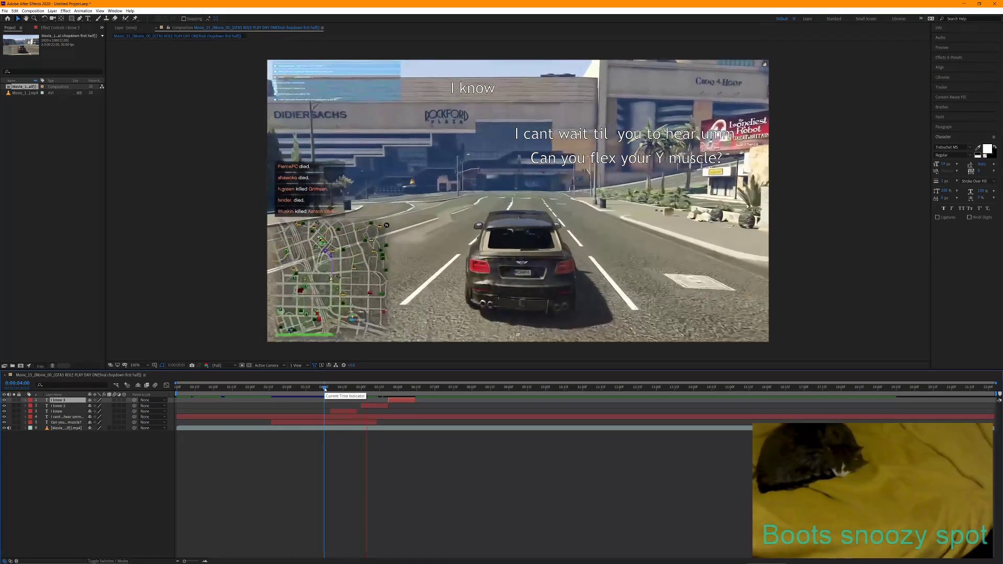
key(space)
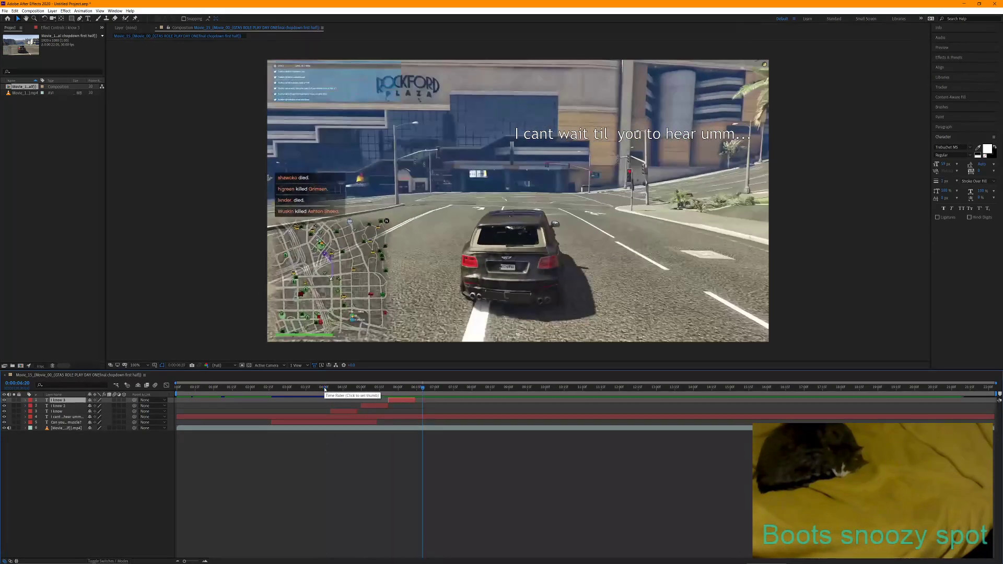
drag(344, 411, 376, 401)
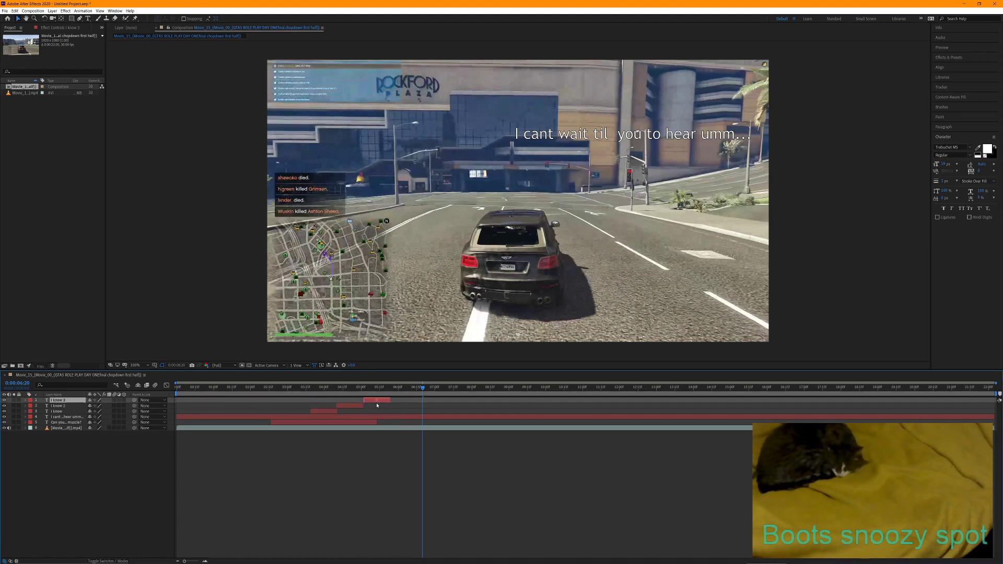
Play the clip from just before the first "I know" caption to check the timing of all three
click(285, 389)
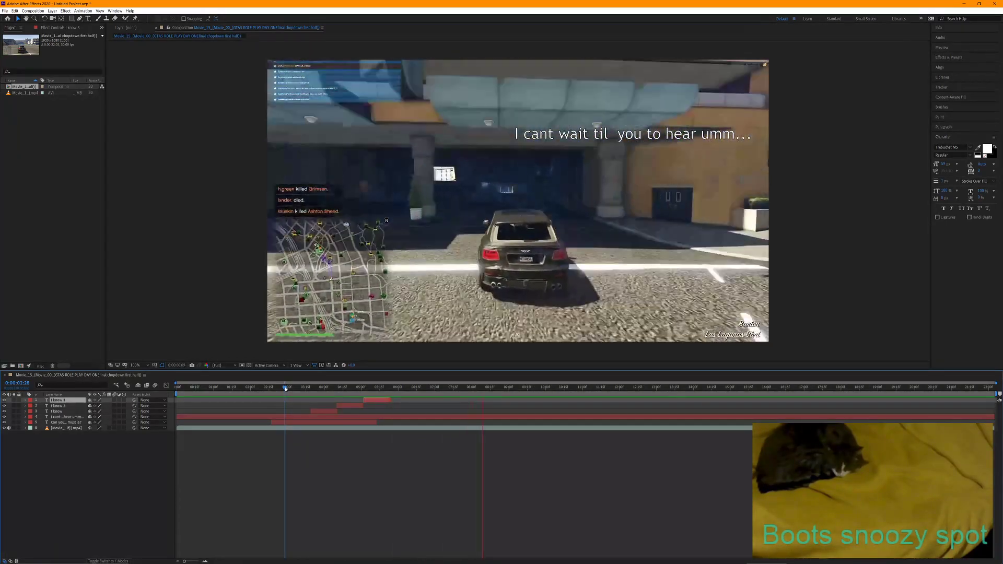
key(space)
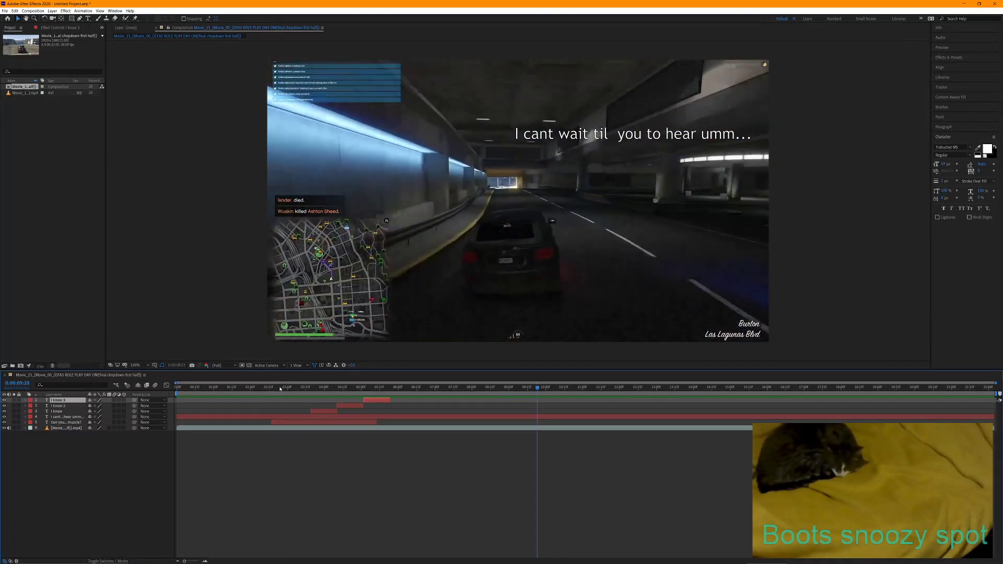
click(280, 388)
key(space)
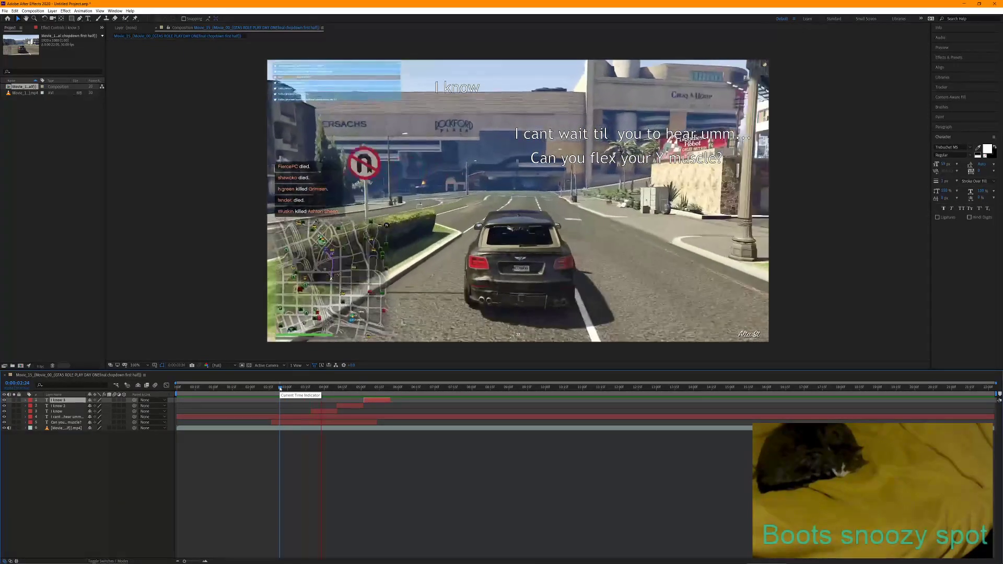
key(space)
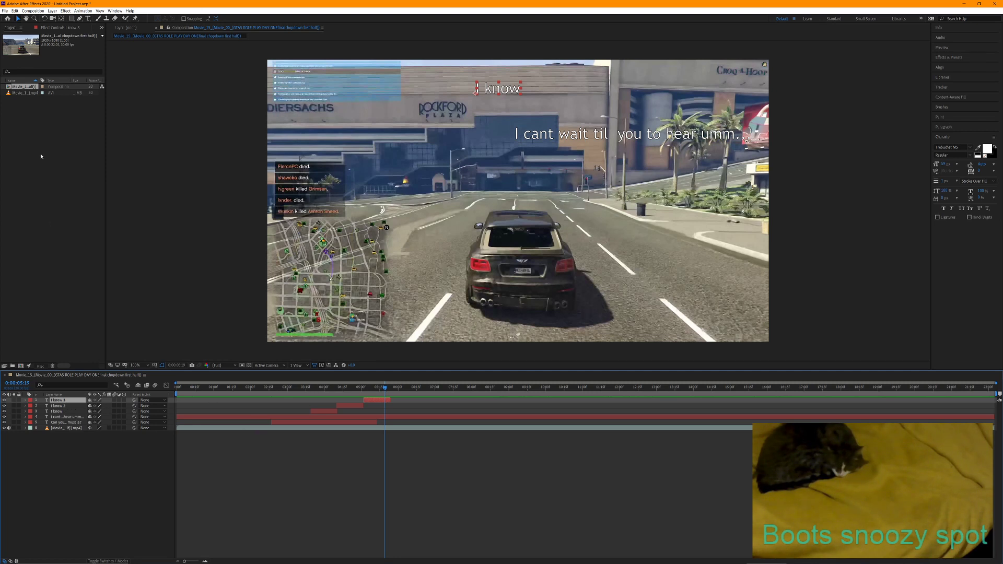
Import the recently used fem_dogg.png and place it as a small face picture beside the "I know" caption in the upper part of the frame
right_click(32, 137)
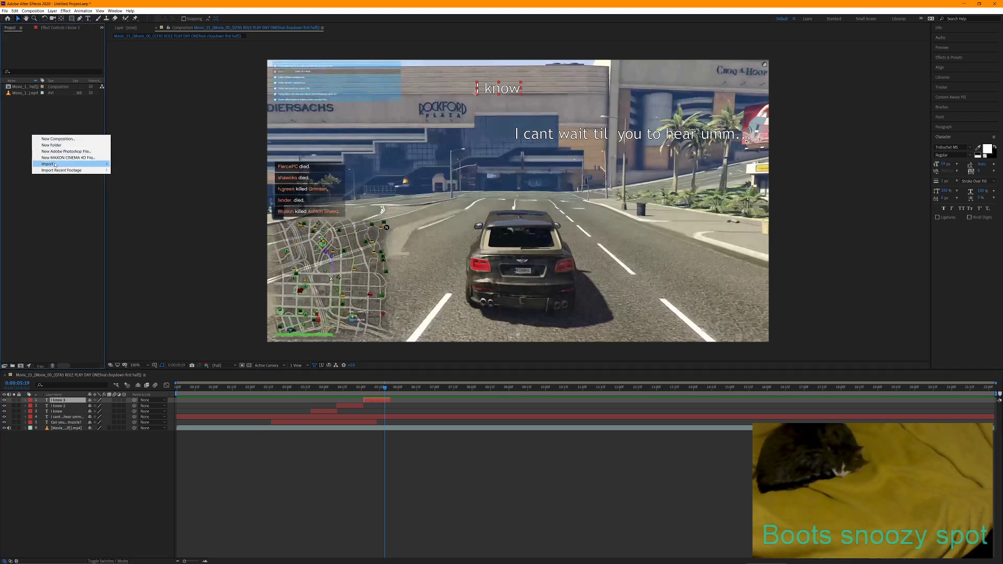
mouse_move(73, 171)
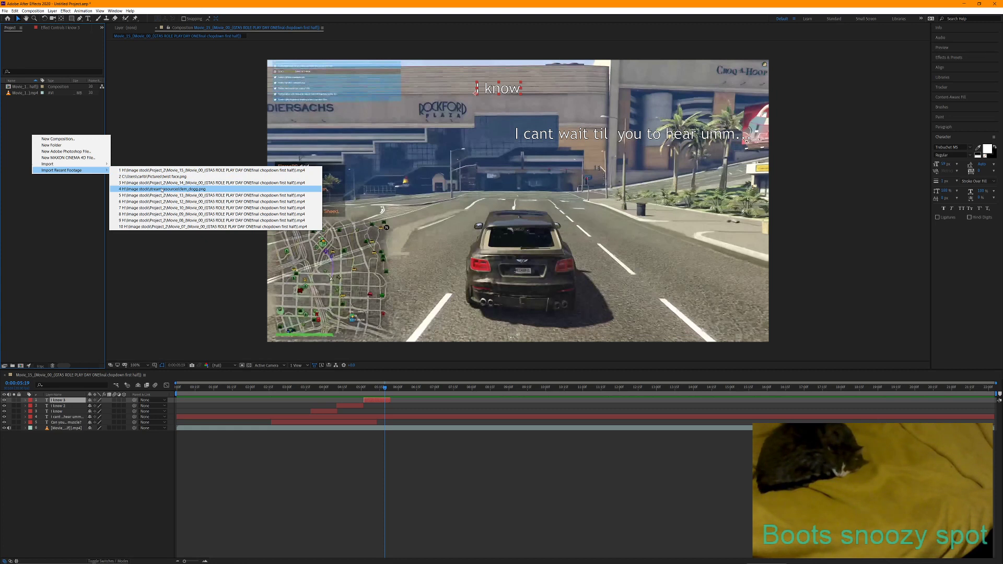
click(163, 190)
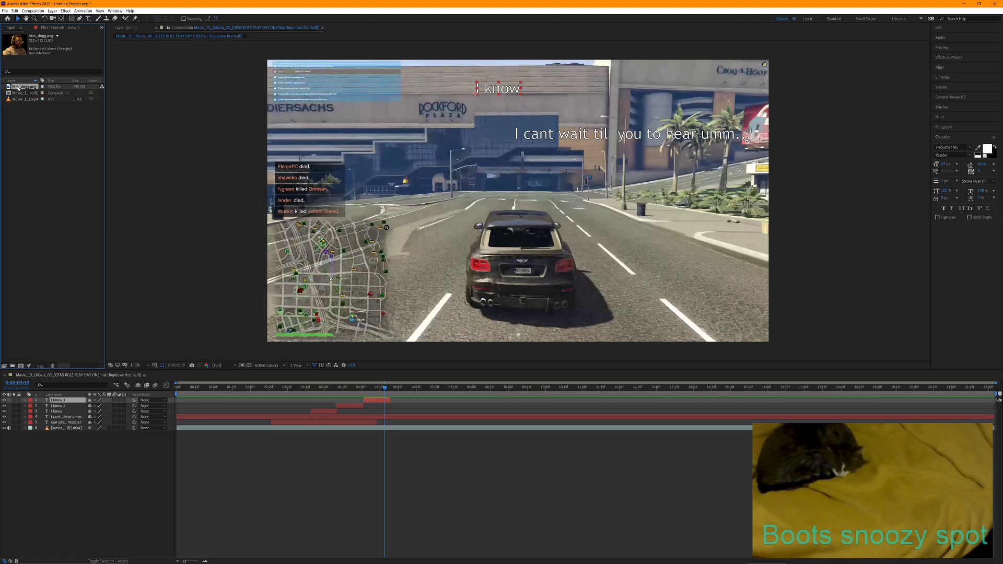
drag(22, 90, 428, 132)
drag(497, 186, 435, 102)
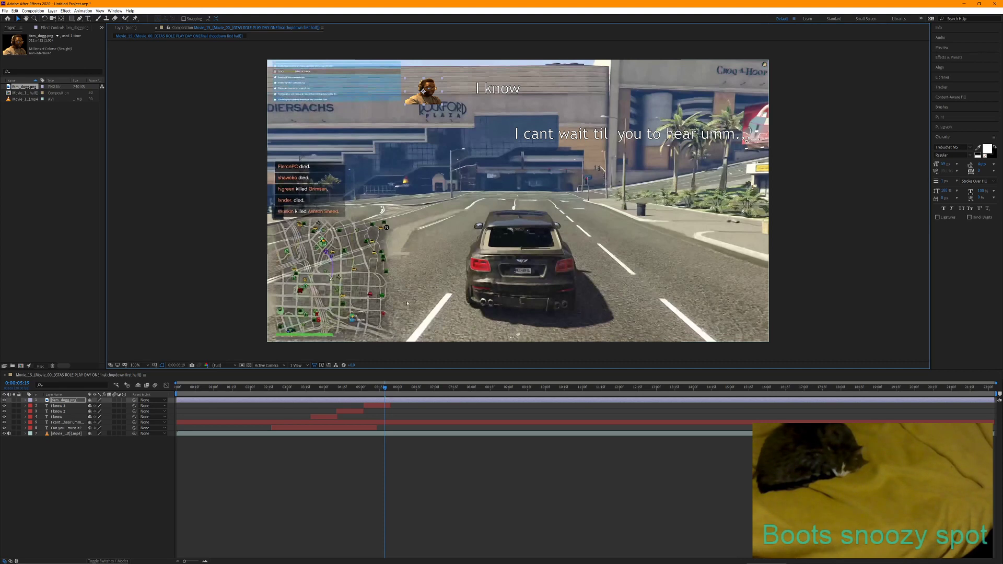
Play back the clip with the face picture in place to review the scene
drag(385, 390, 295, 388)
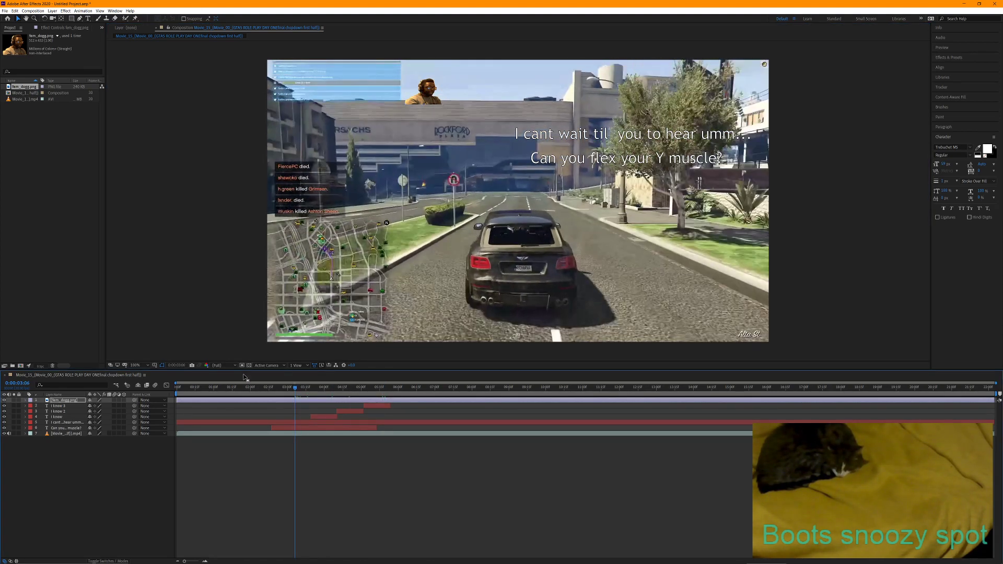
key(space)
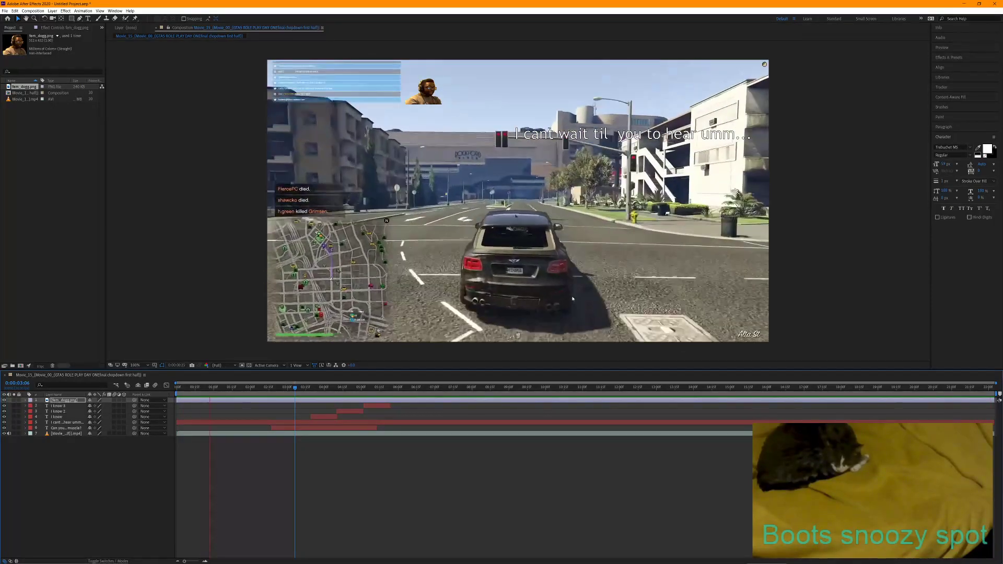
key(space)
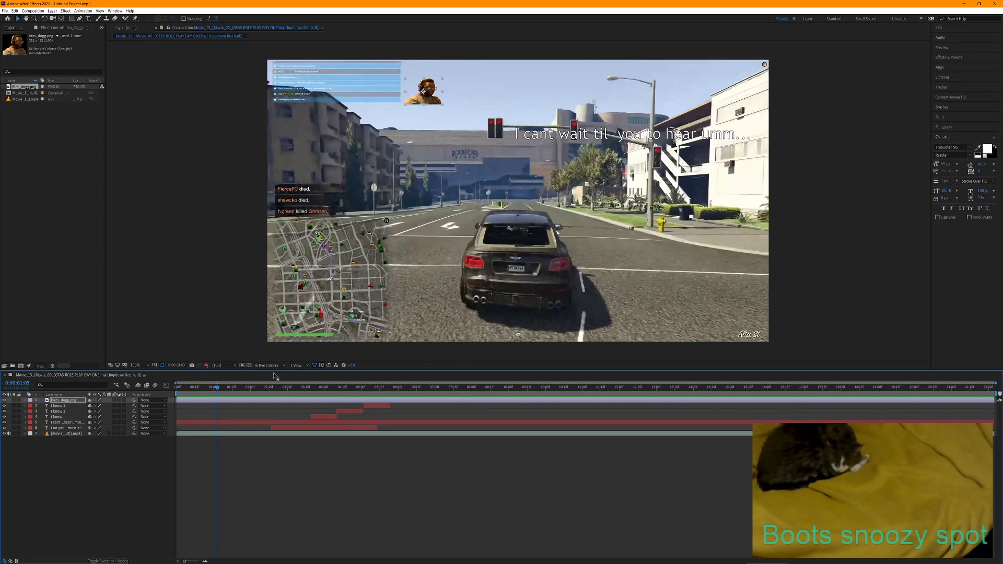
At 0:00:16:20, set the Movie_15 footage as the motion source and start a Track Motion on its layer
drag(218, 388, 791, 420)
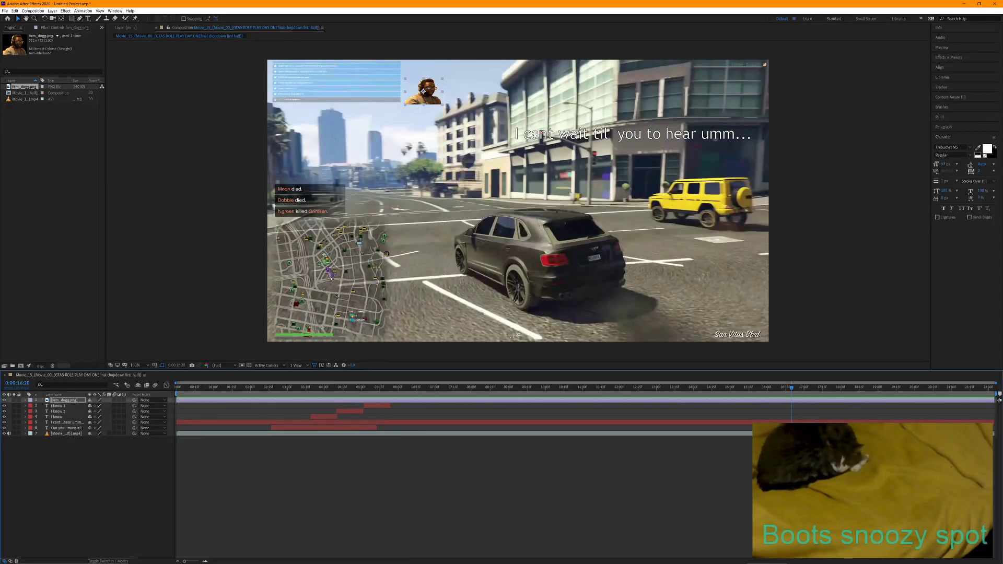
click(951, 89)
click(976, 113)
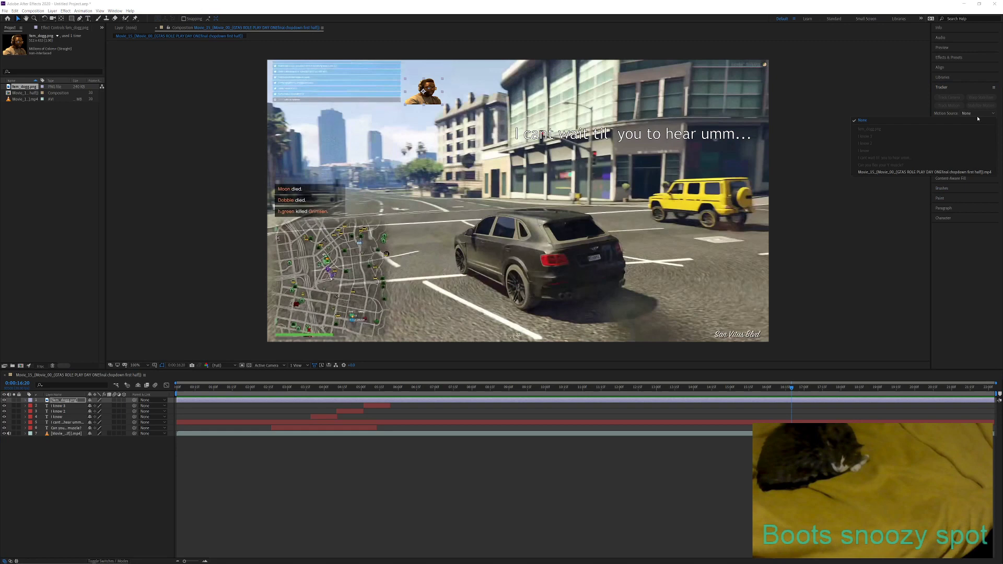
click(934, 173)
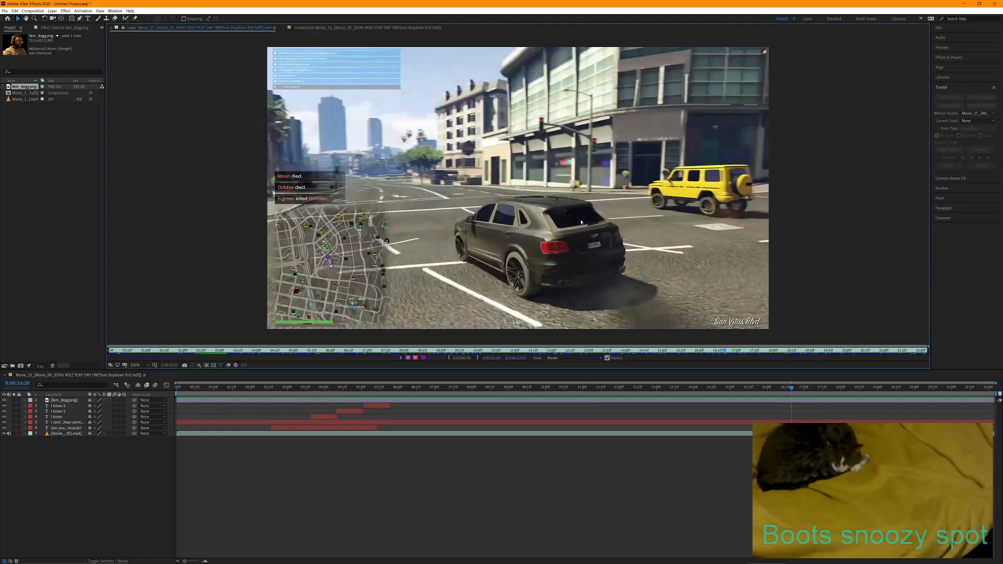
click(63, 434)
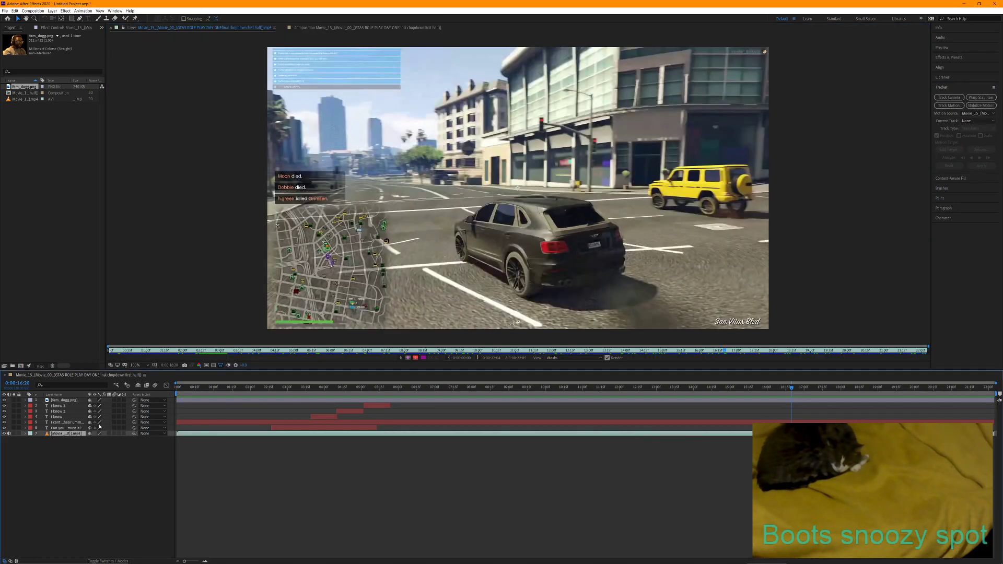
click(947, 105)
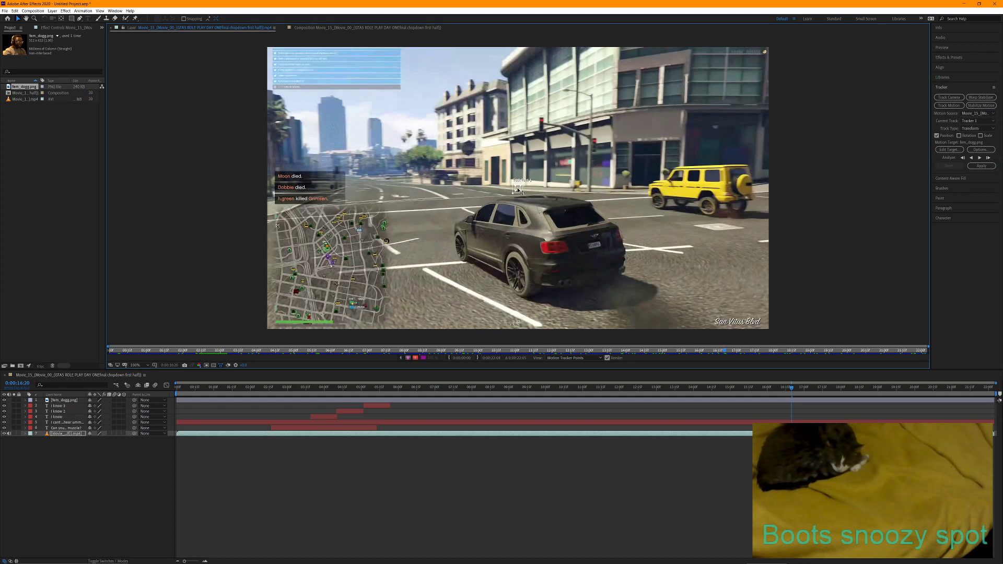
Place the track point on the yellow SUV, fit the feature region around the vehicle and widen the search region
drag(518, 191, 697, 183)
mouse_move(689, 175)
mouse_down()
mouse_move(636, 149)
mouse_move(676, 184)
mouse_up()
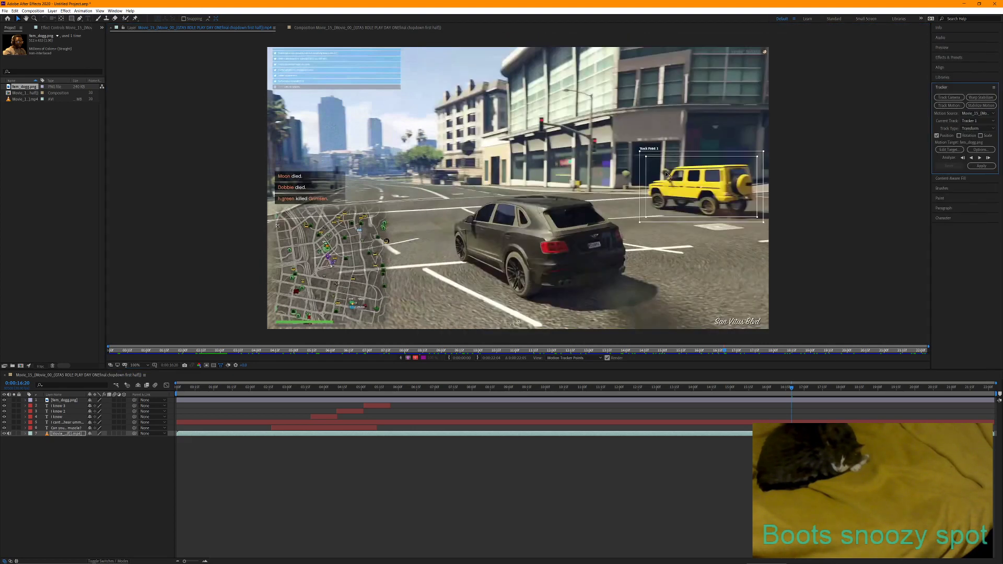
drag(640, 151, 600, 140)
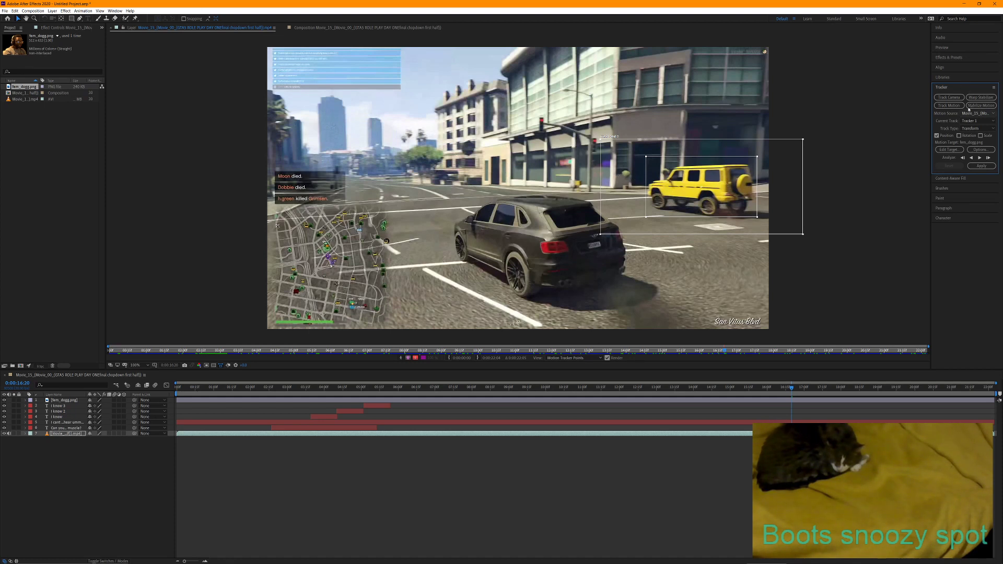
Enlarge the search region to cover the yellow SUV's position one frame ahead, and return to 0:00:16:20
click(950, 48)
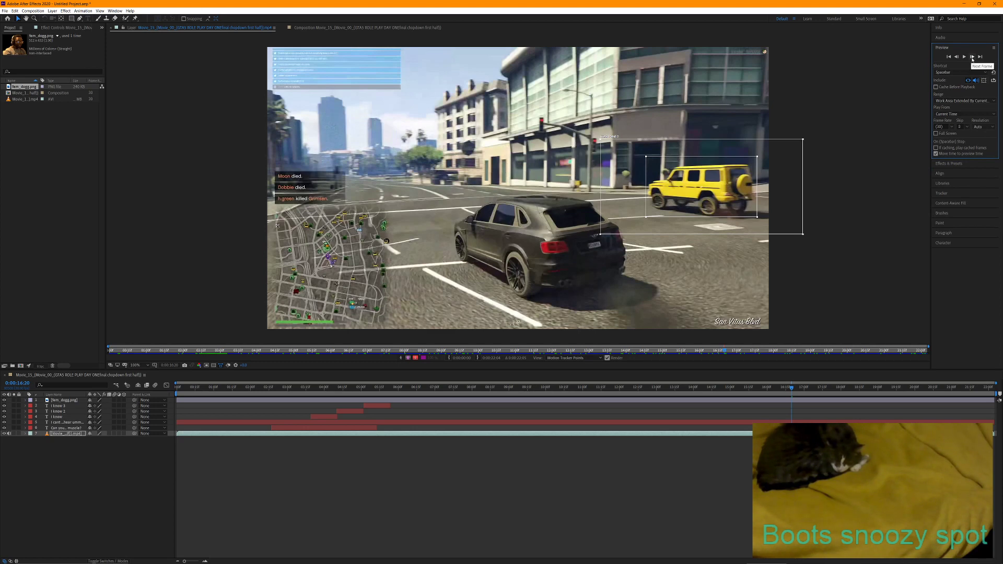
click(971, 56)
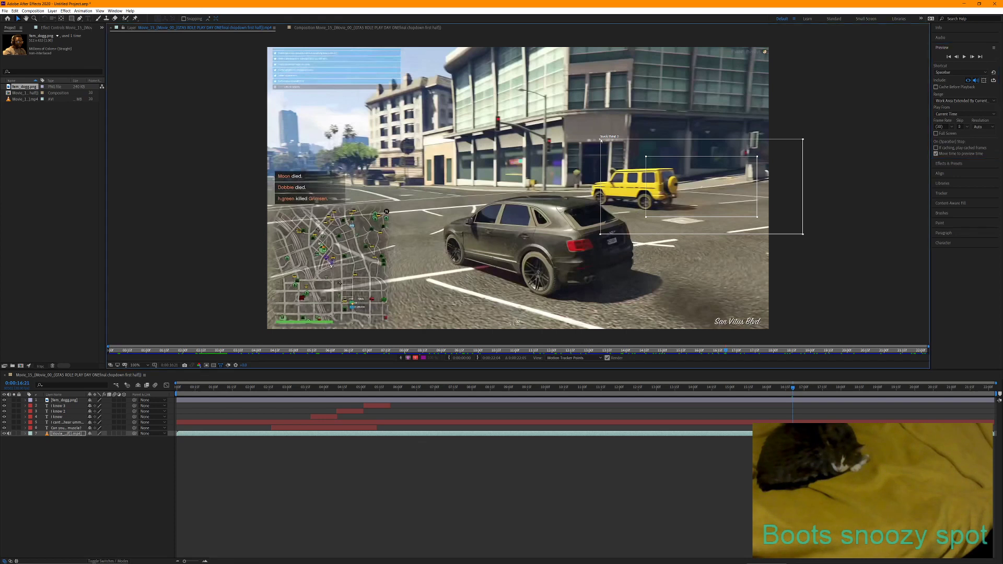
drag(600, 140, 588, 138)
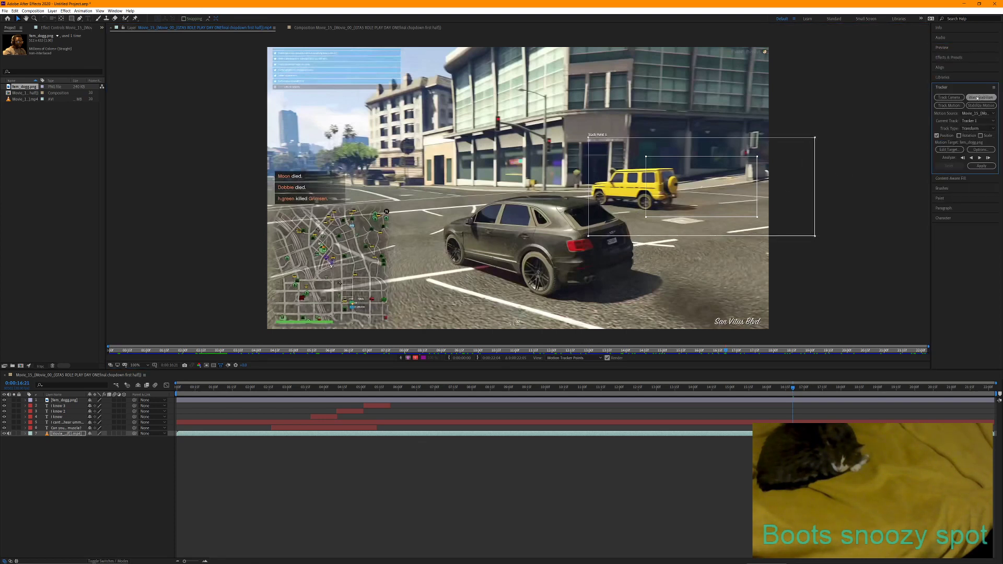
click(952, 48)
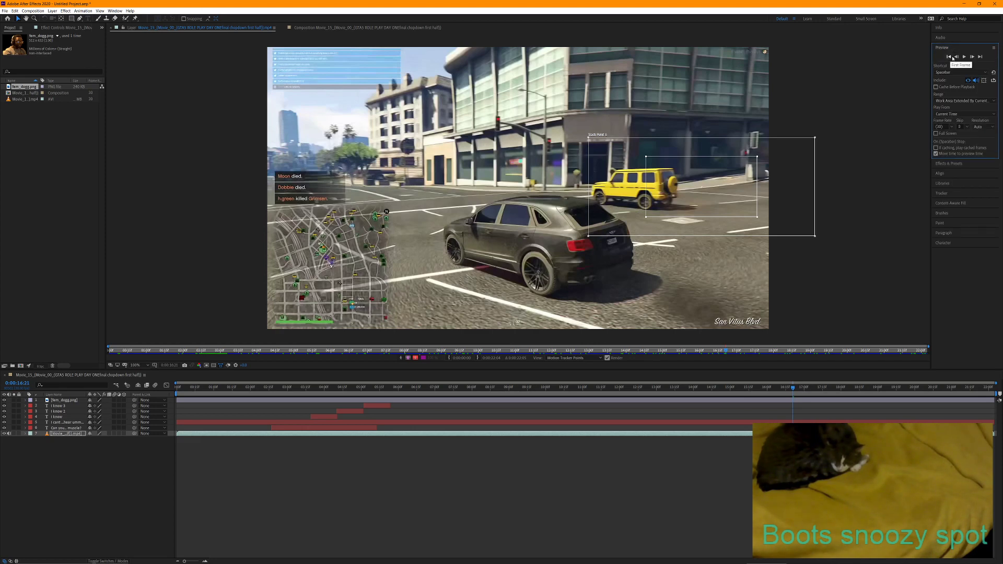
click(957, 57)
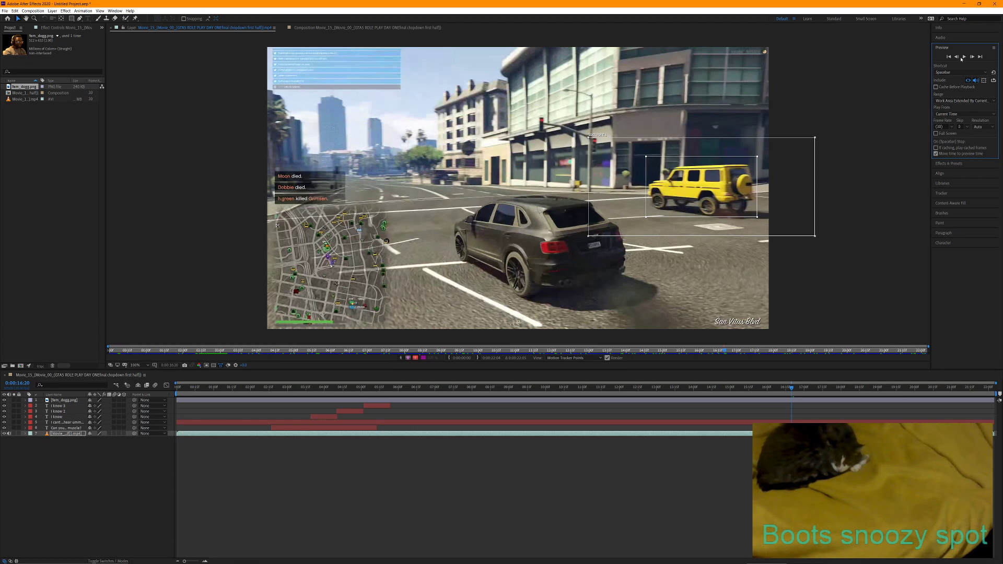
click(941, 194)
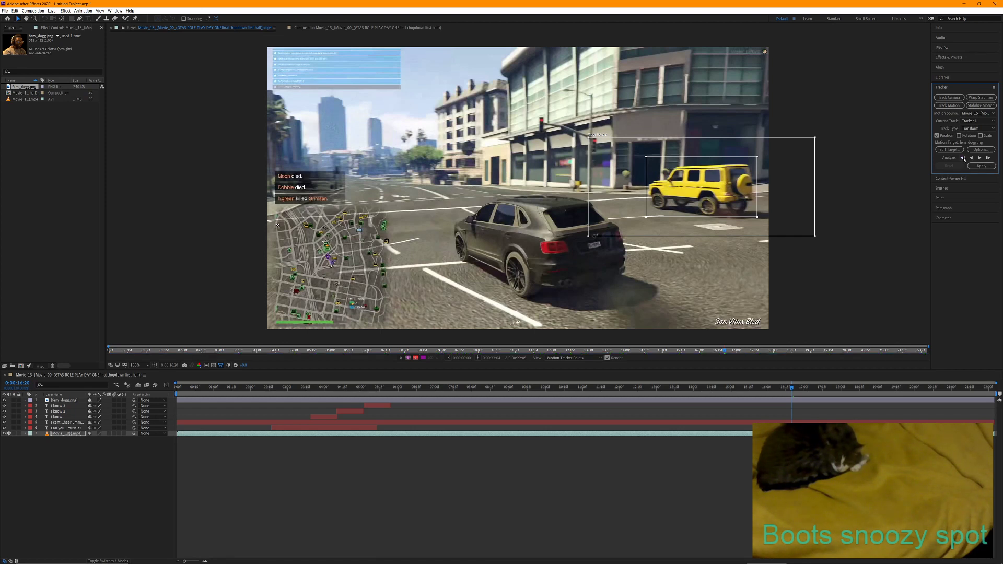
Try analyzing the yellow SUV's track backward, then forward, stopping at about 0:00:19:28
click(964, 158)
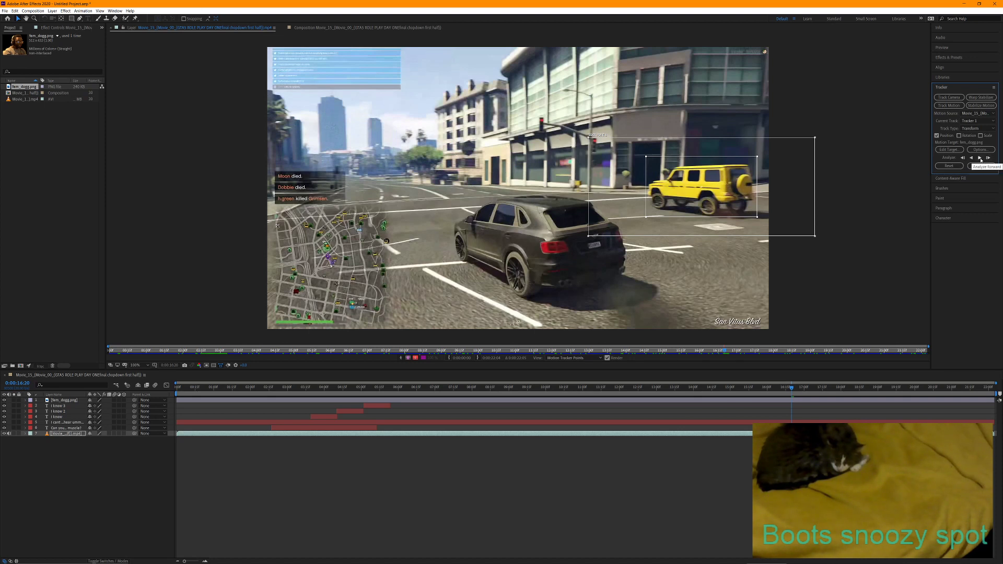
click(980, 158)
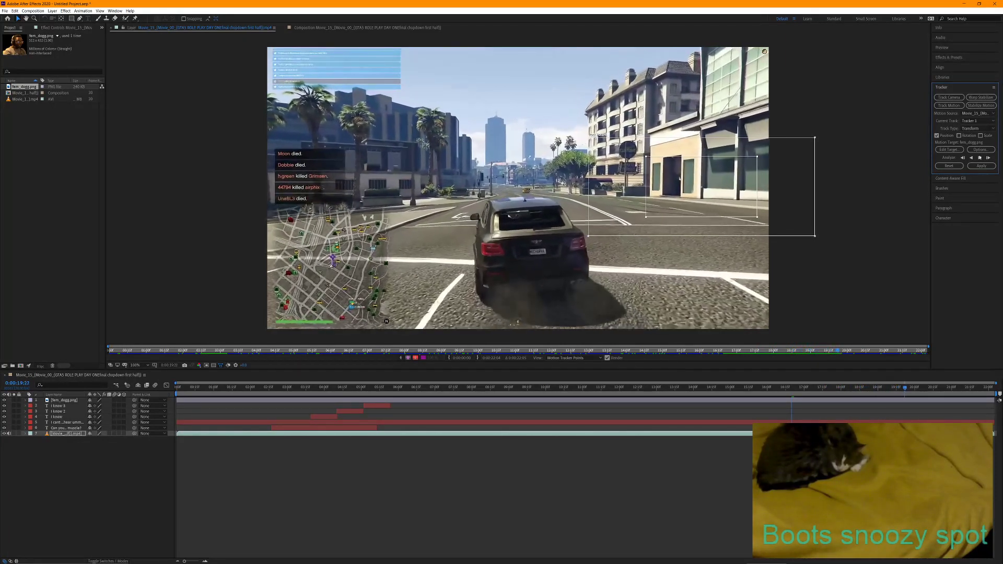
click(979, 158)
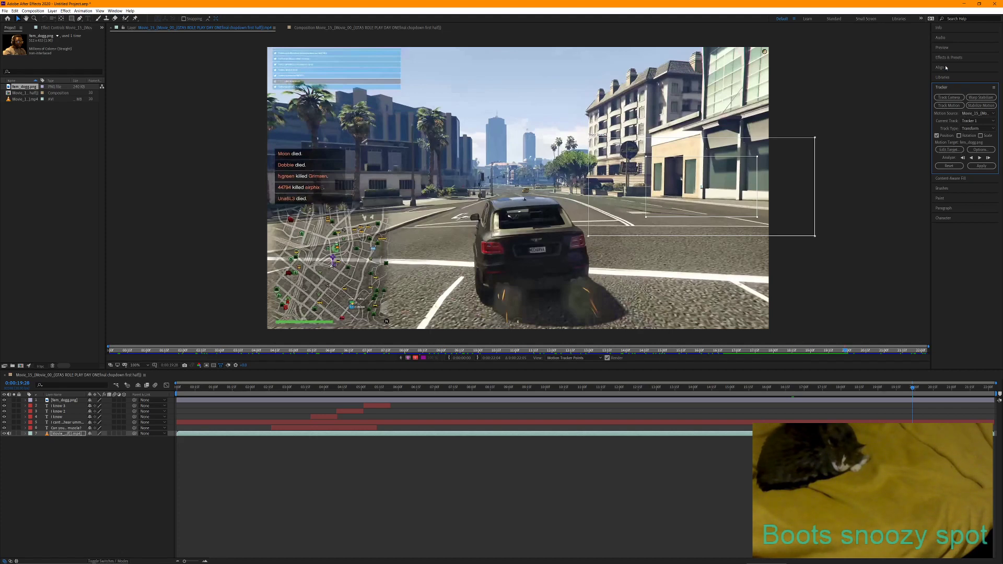
Go back to 0:00:16:20, nudge the track point on the yellow SUV and try analyzing forward again
click(911, 388)
drag(905, 390, 791, 393)
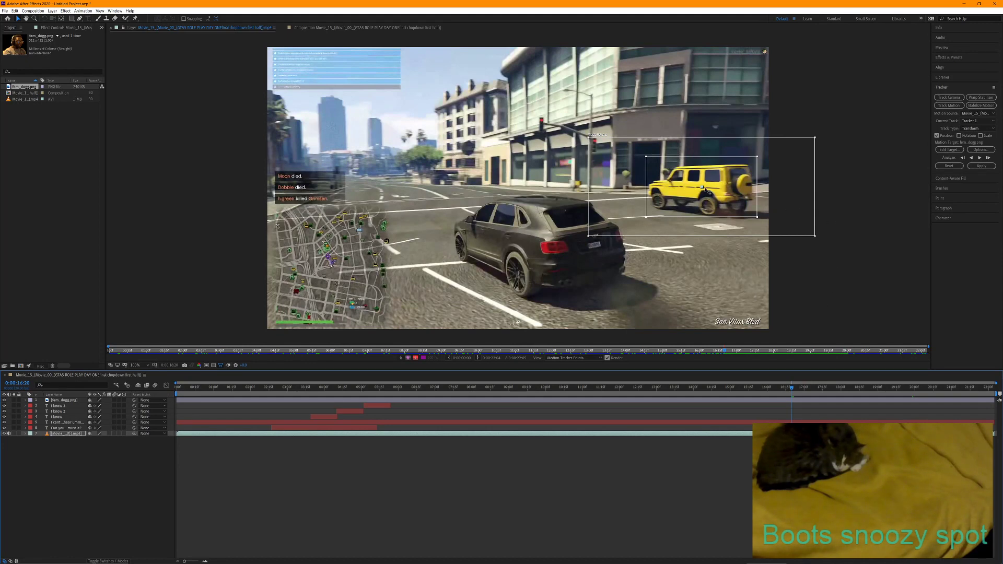
drag(706, 193, 707, 194)
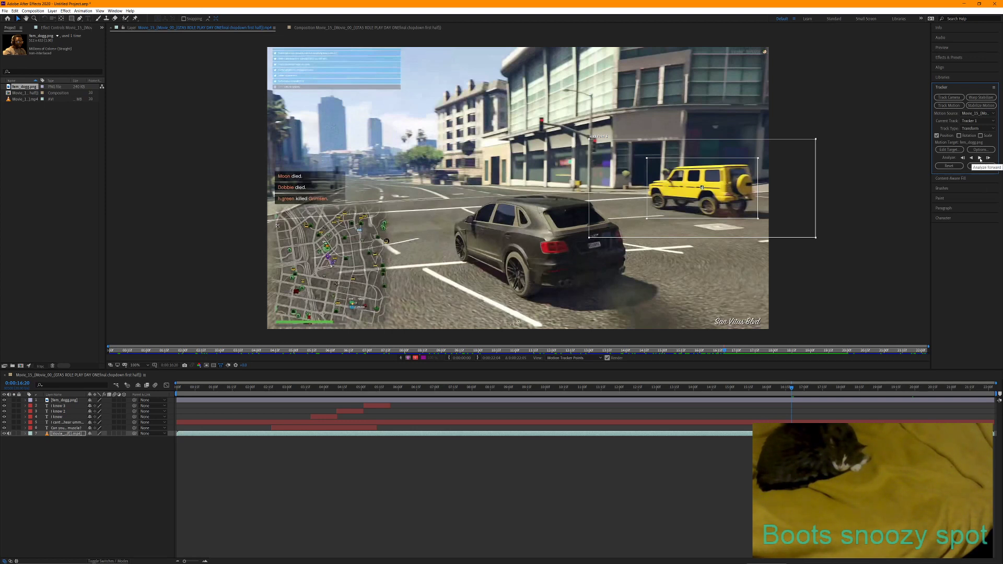
click(980, 158)
Shrink the tracker's regions around the yellow SUV, try analyzing forward, and step back to 0:00:16:20
drag(762, 164, 702, 183)
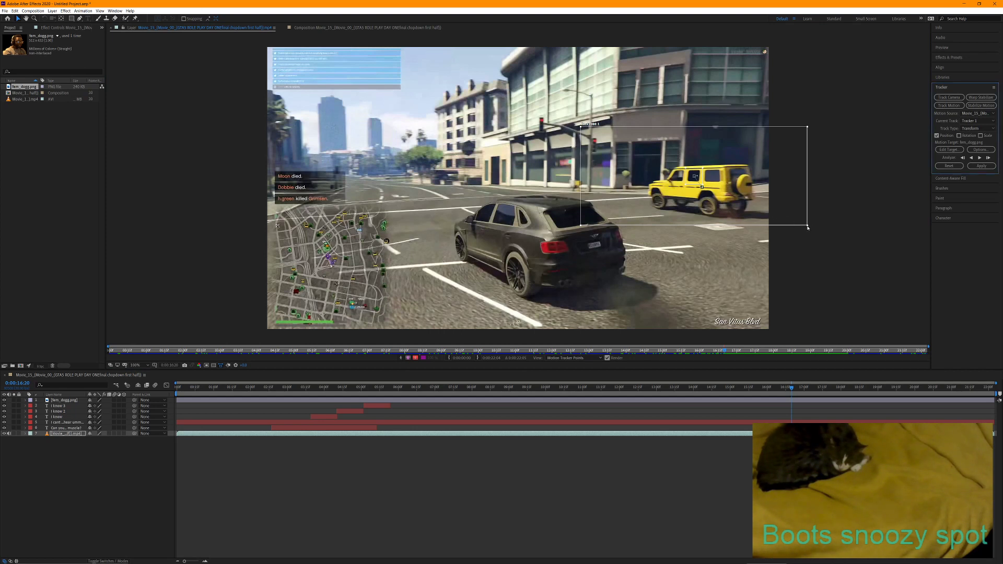
drag(808, 228, 743, 205)
click(978, 158)
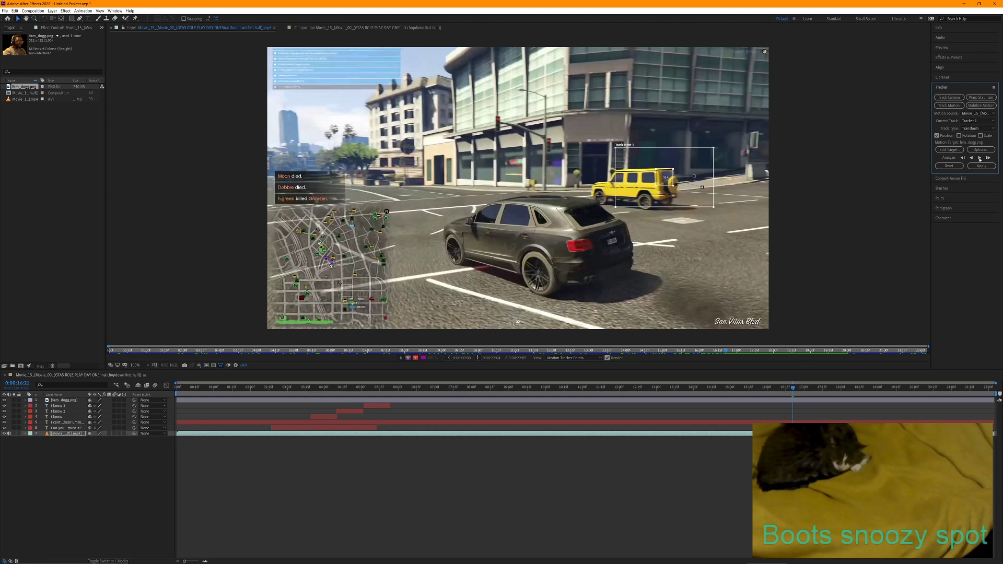
click(950, 47)
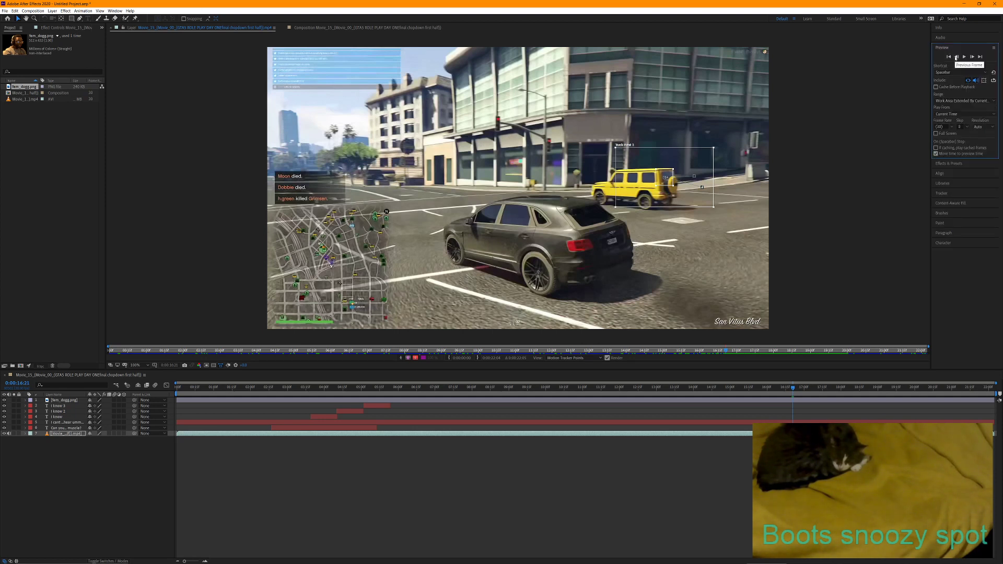
click(956, 57)
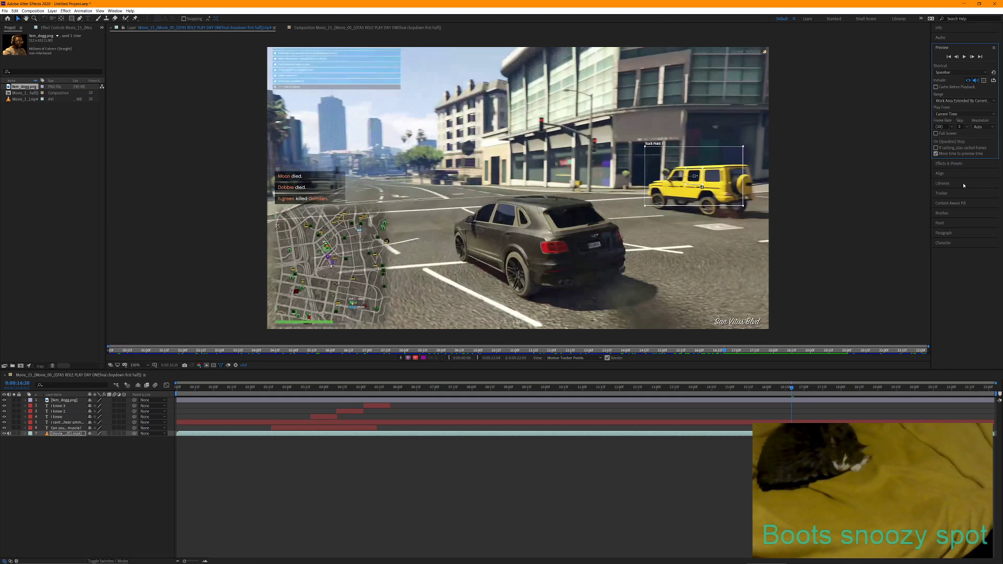
Analyze the track one frame forward to 0:00:16:21 and move the track point back onto the yellow SUV
click(947, 193)
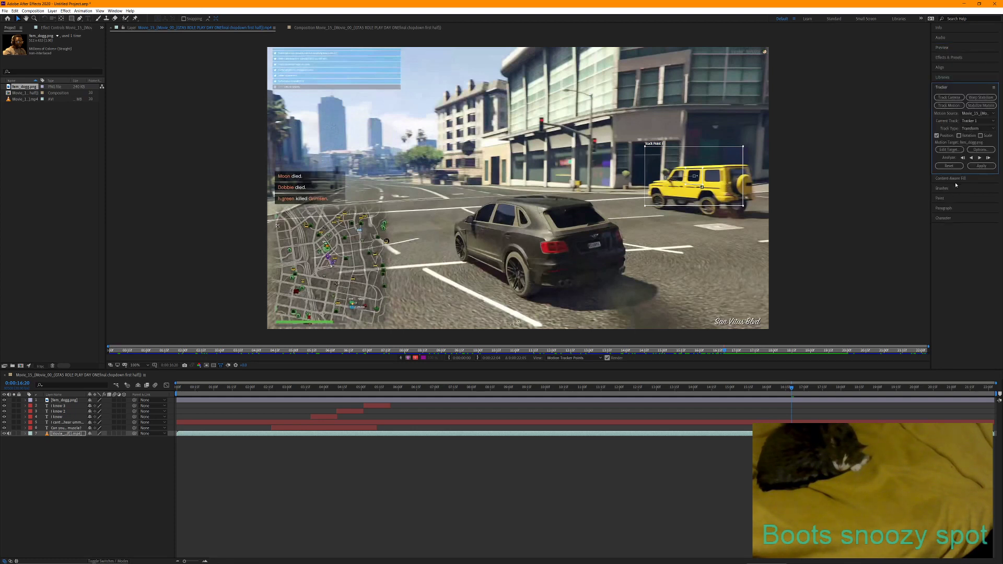
click(987, 158)
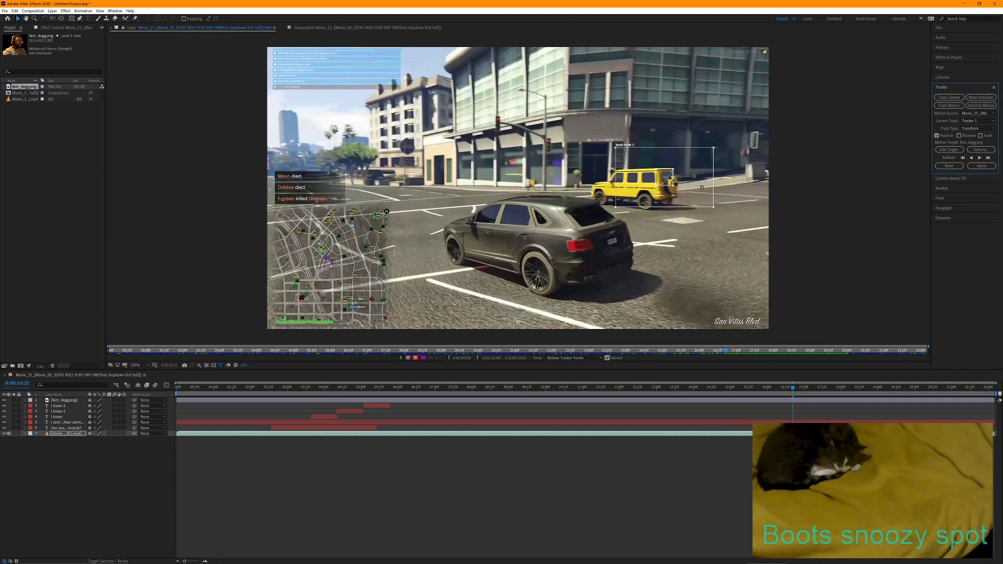
drag(673, 181, 639, 179)
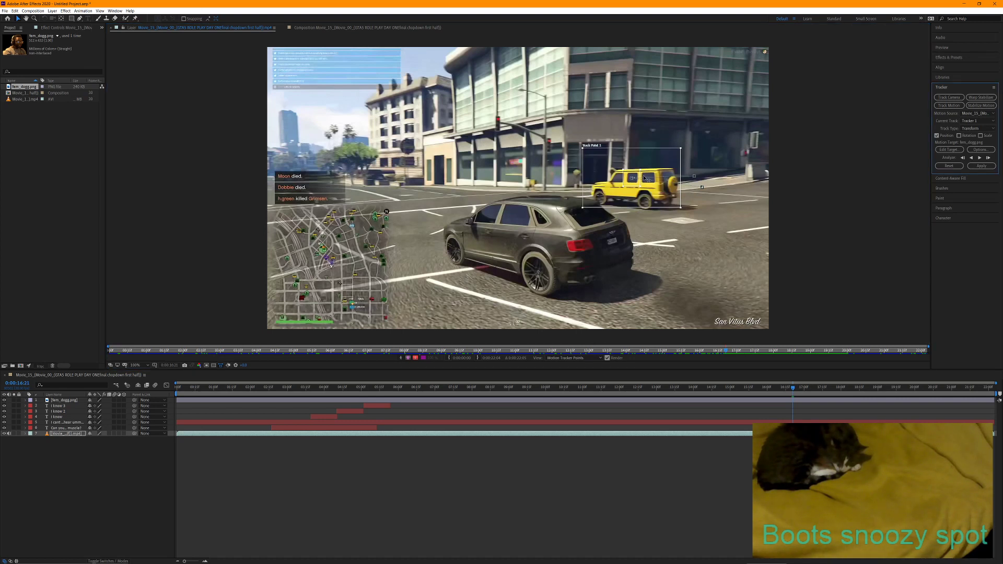
Analyze the yellow SUV's track forward one frame at a time up to 0:00:17:00
click(987, 159)
click(987, 158)
click(987, 158)
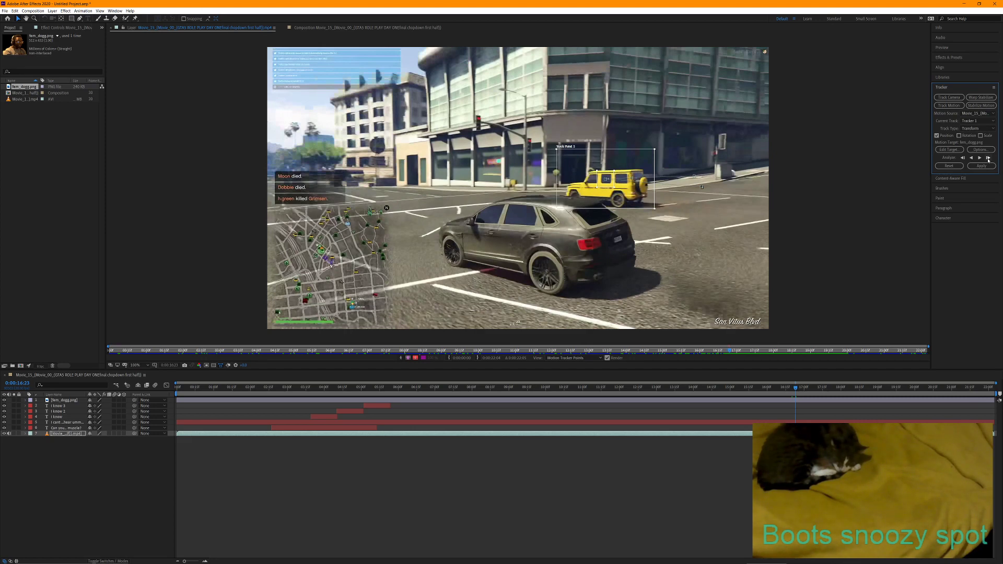
click(987, 158)
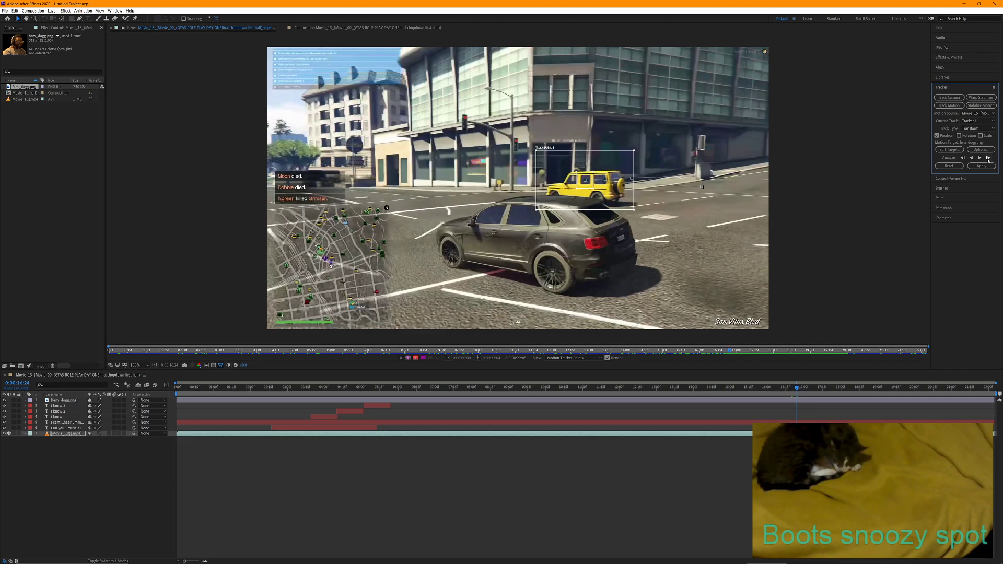
click(987, 158)
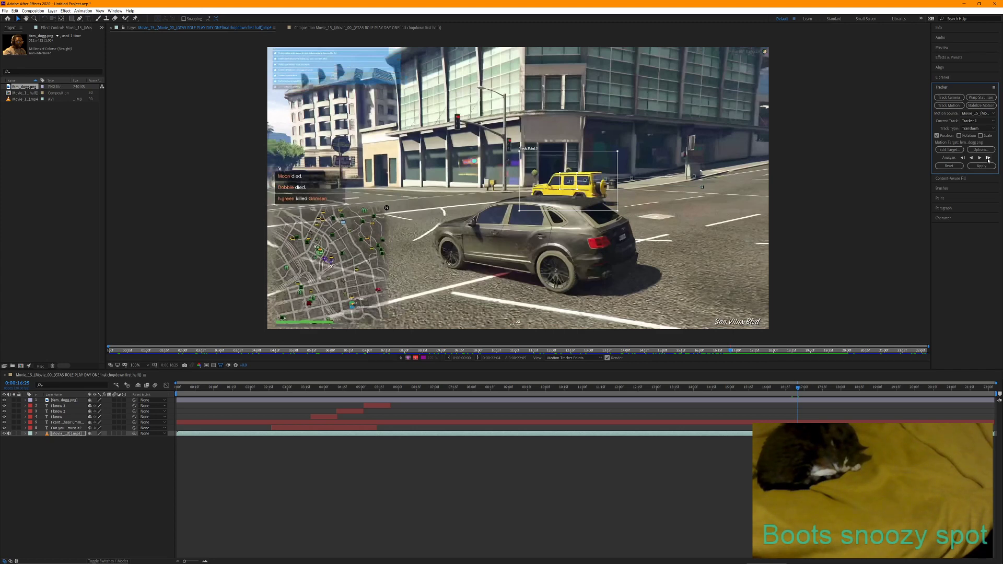
click(987, 158)
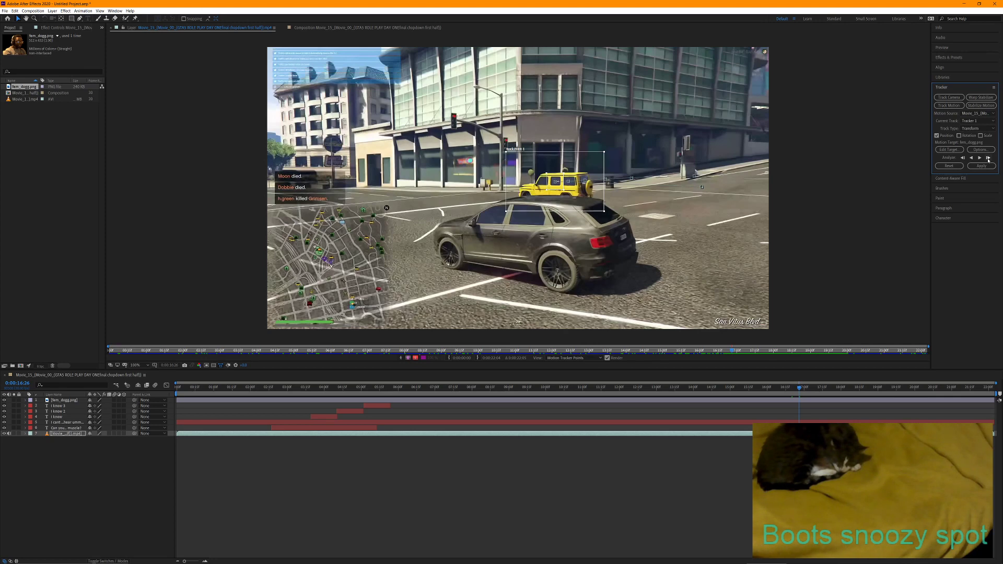
click(988, 158)
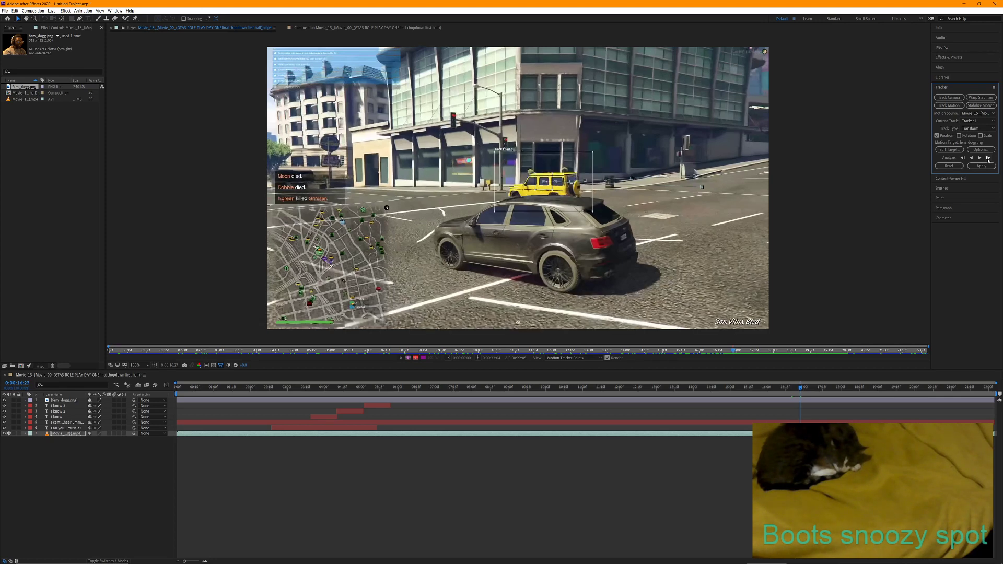
click(988, 158)
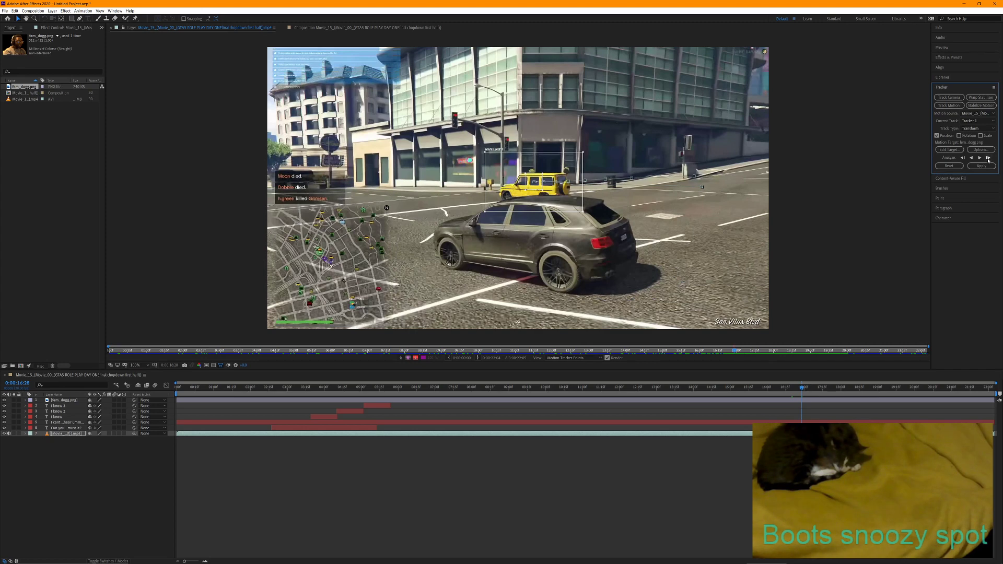
click(987, 158)
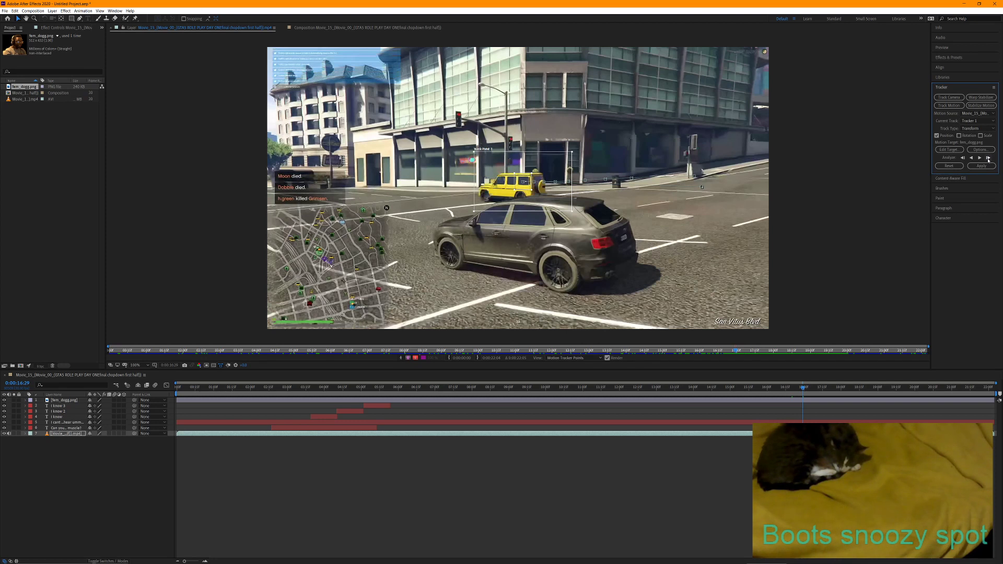
click(987, 158)
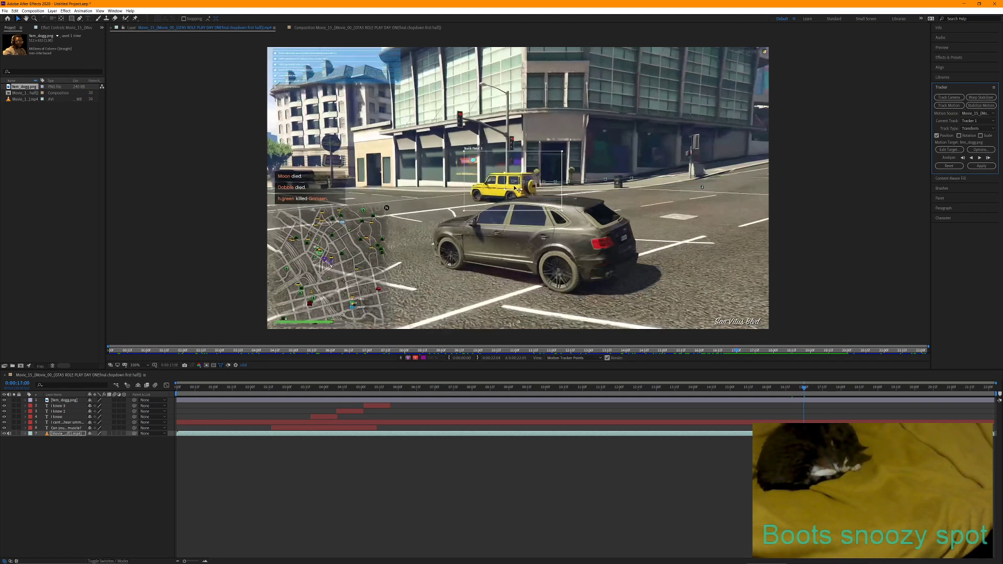
Recentre the track point on the yellow SUV and analyze forward frame by frame up to 0:00:17:04
drag(518, 189, 507, 187)
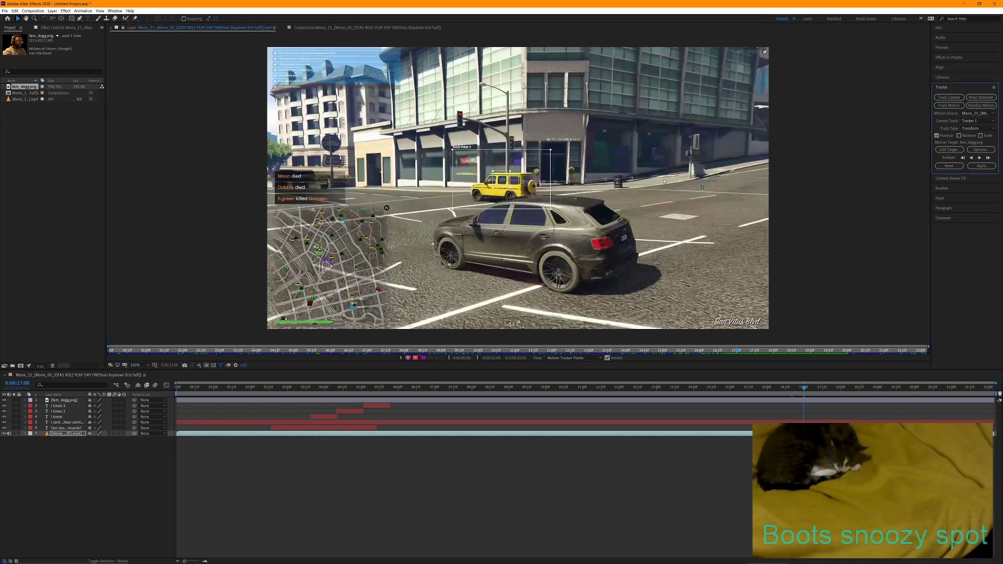
click(988, 158)
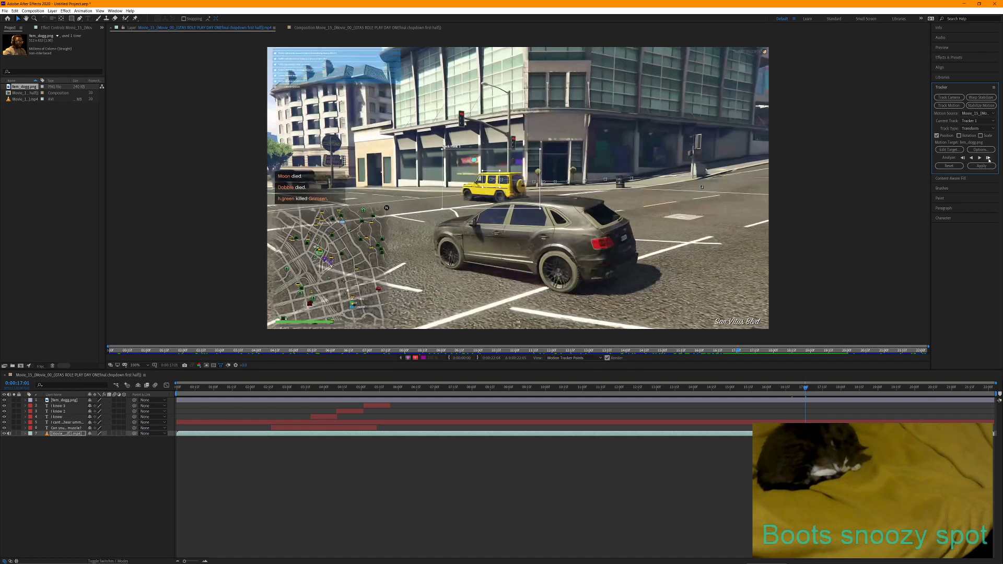
click(987, 158)
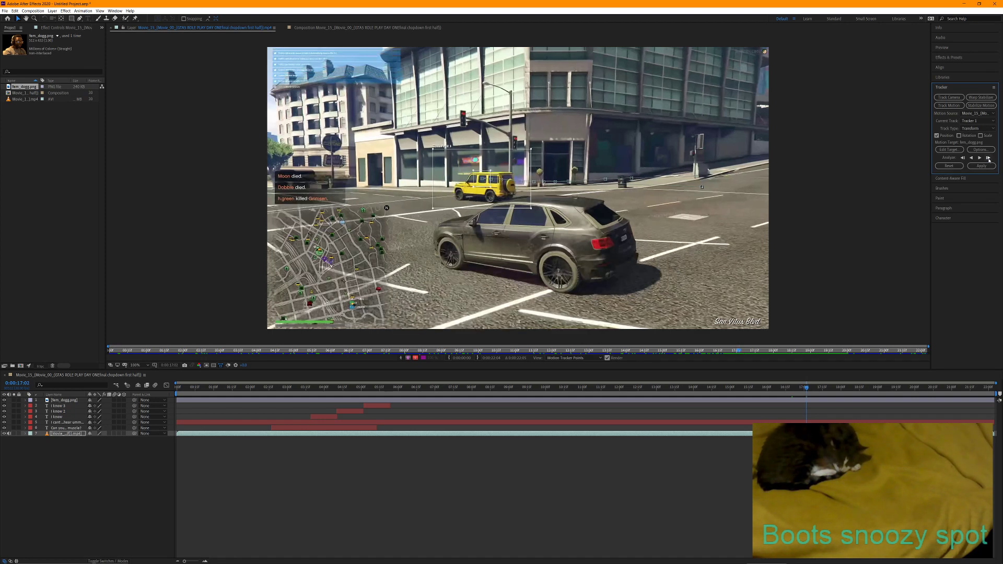
click(987, 158)
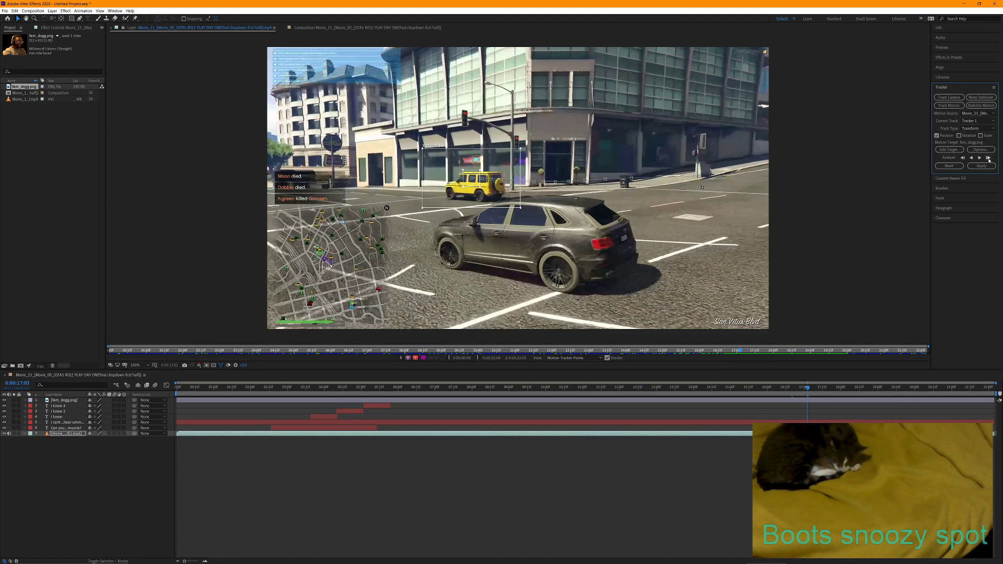
click(988, 158)
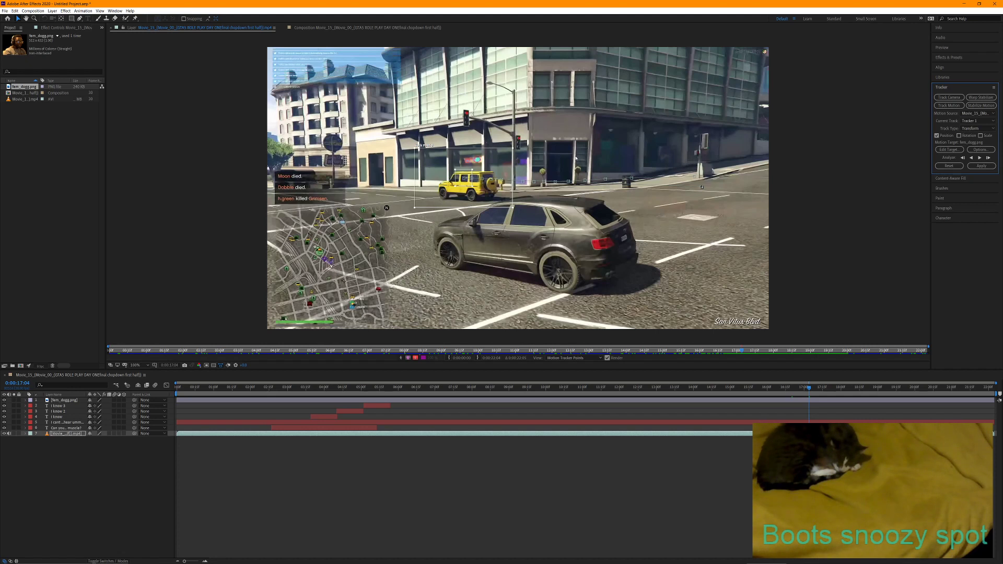
Save the project as 15done.aep in the Project_2 folder
click(5, 11)
mouse_move(23, 70)
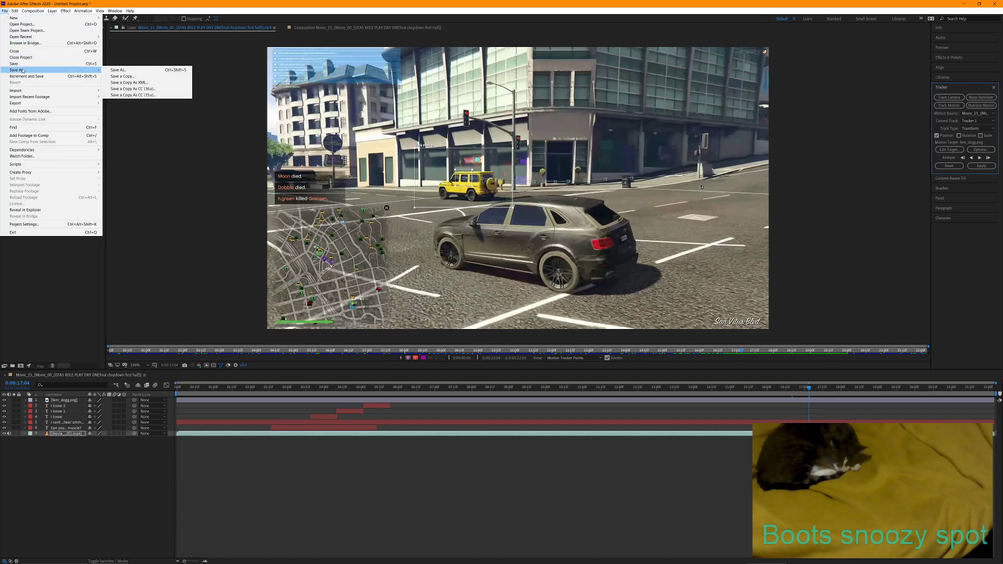
click(118, 70)
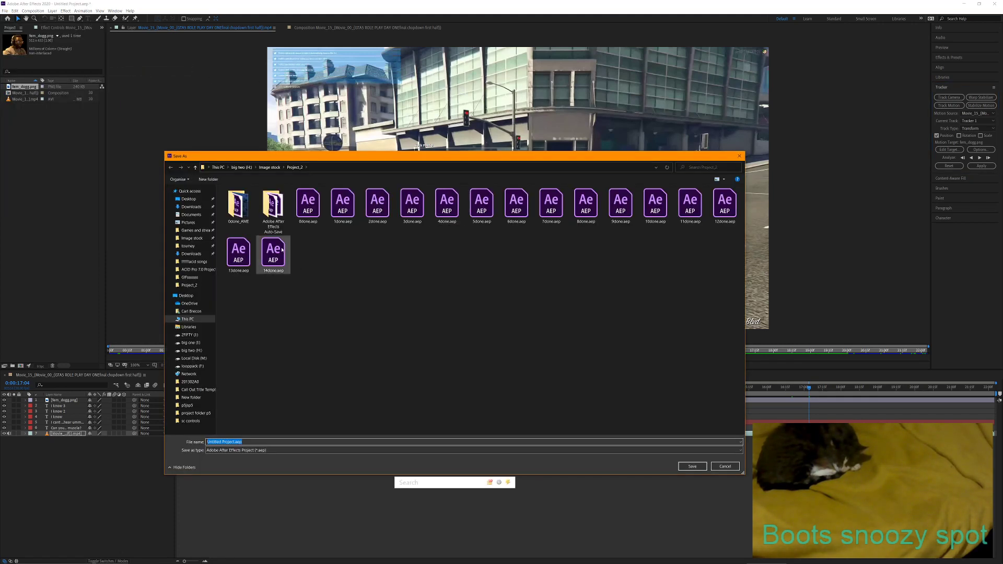
click(281, 251)
click(212, 441)
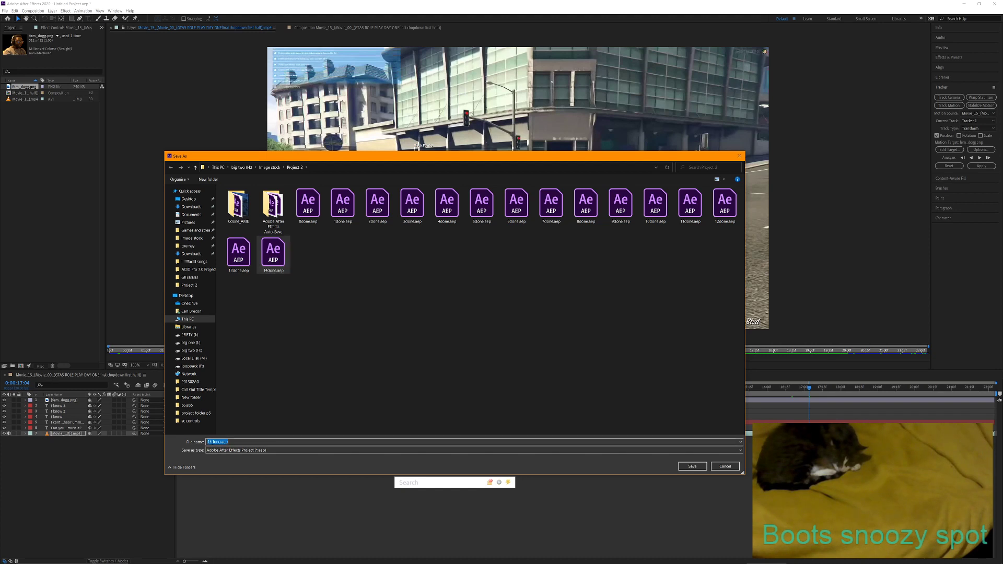
click(212, 442)
key(BackSpace)
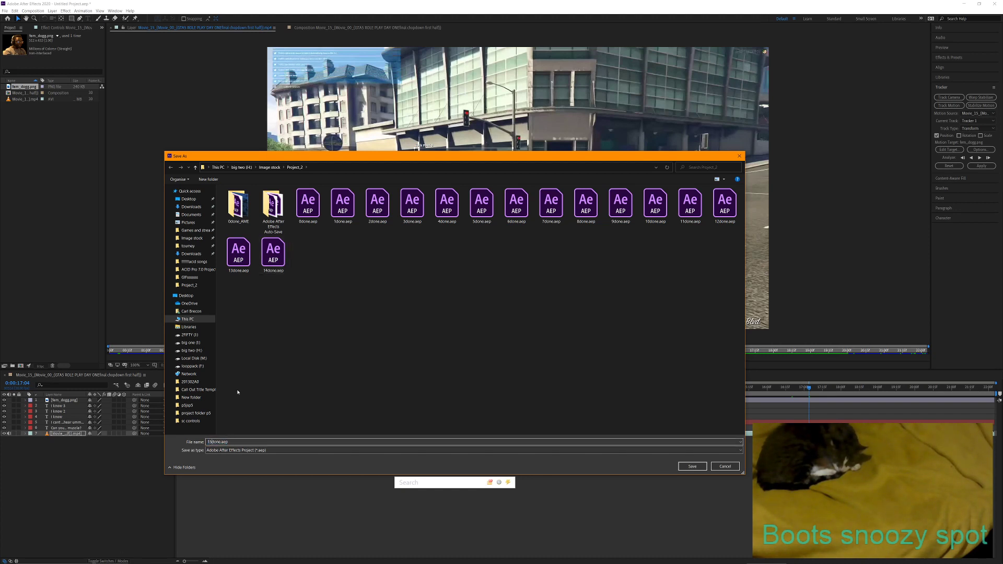
click(690, 469)
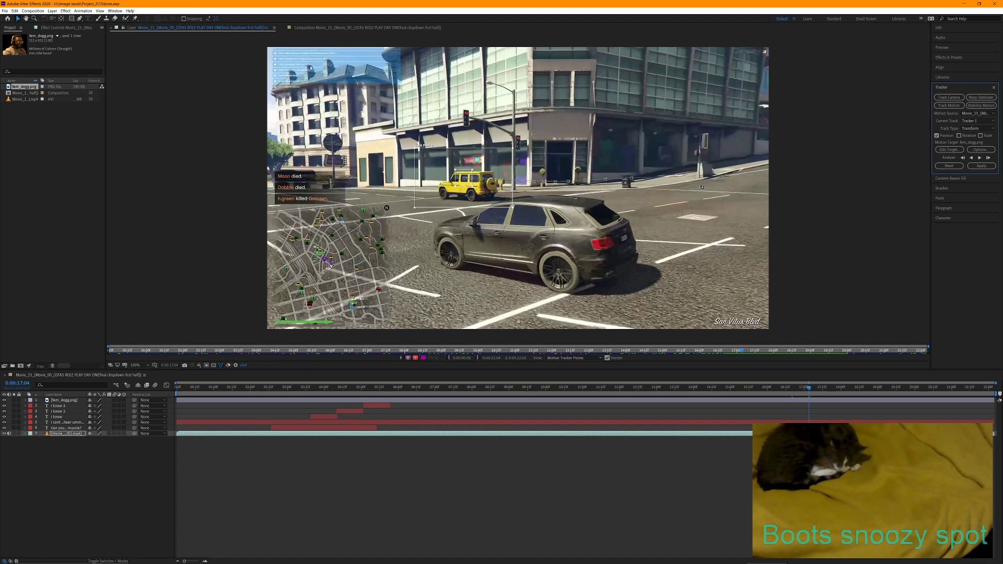
Close the current project, look in the 0done_AME folder for a project to open, and cancel without opening one
click(5, 11)
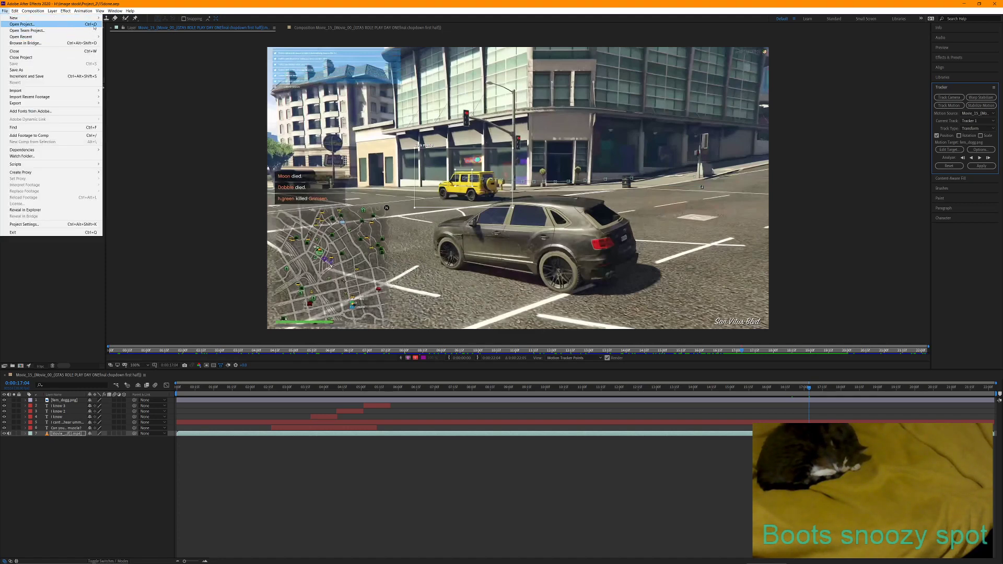
click(73, 25)
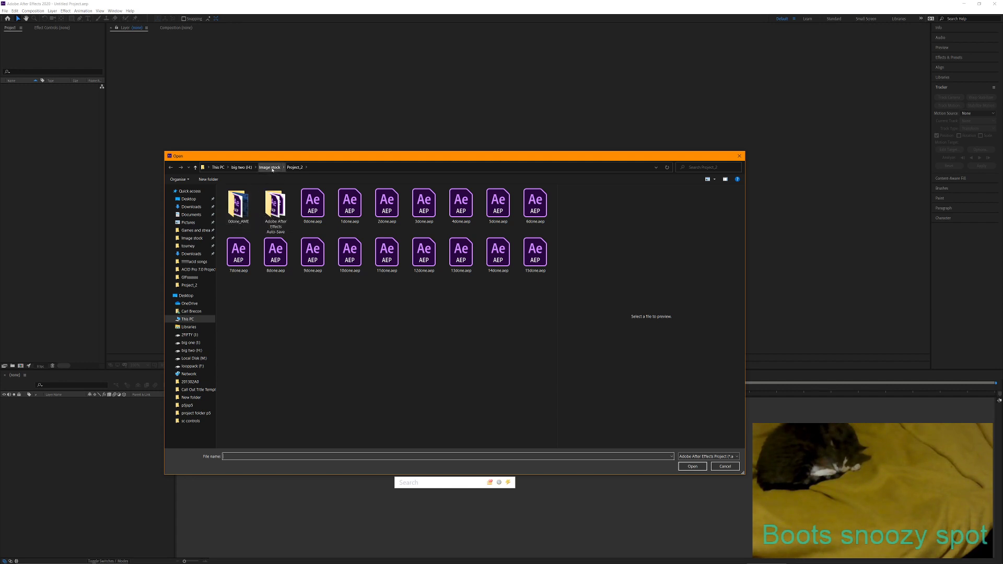
click(231, 204)
double_click(231, 203)
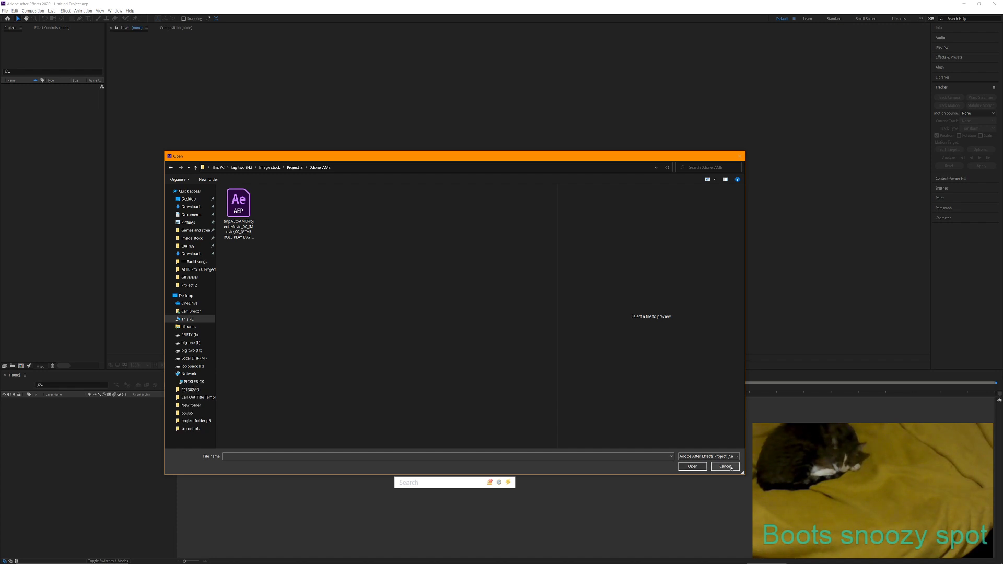
click(730, 467)
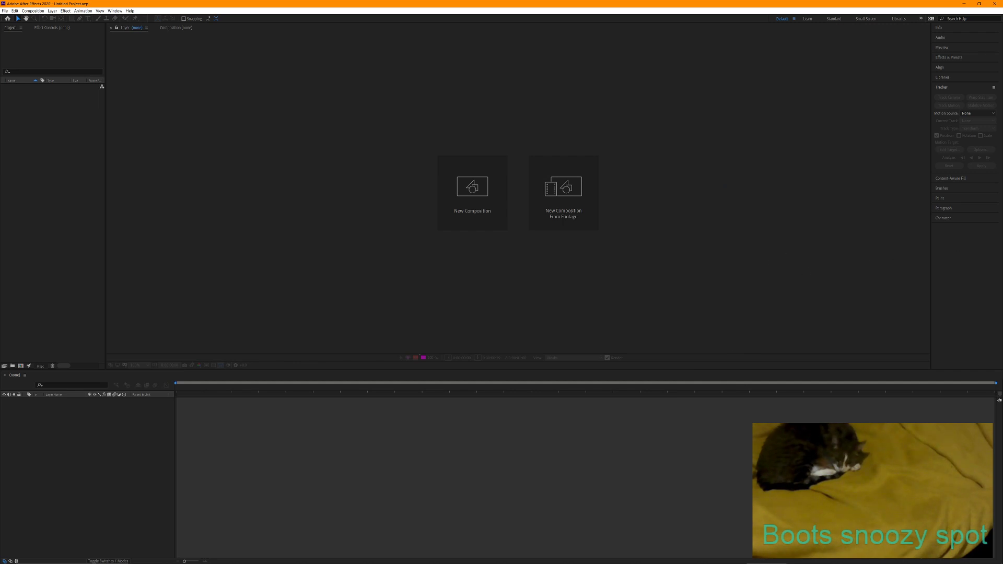